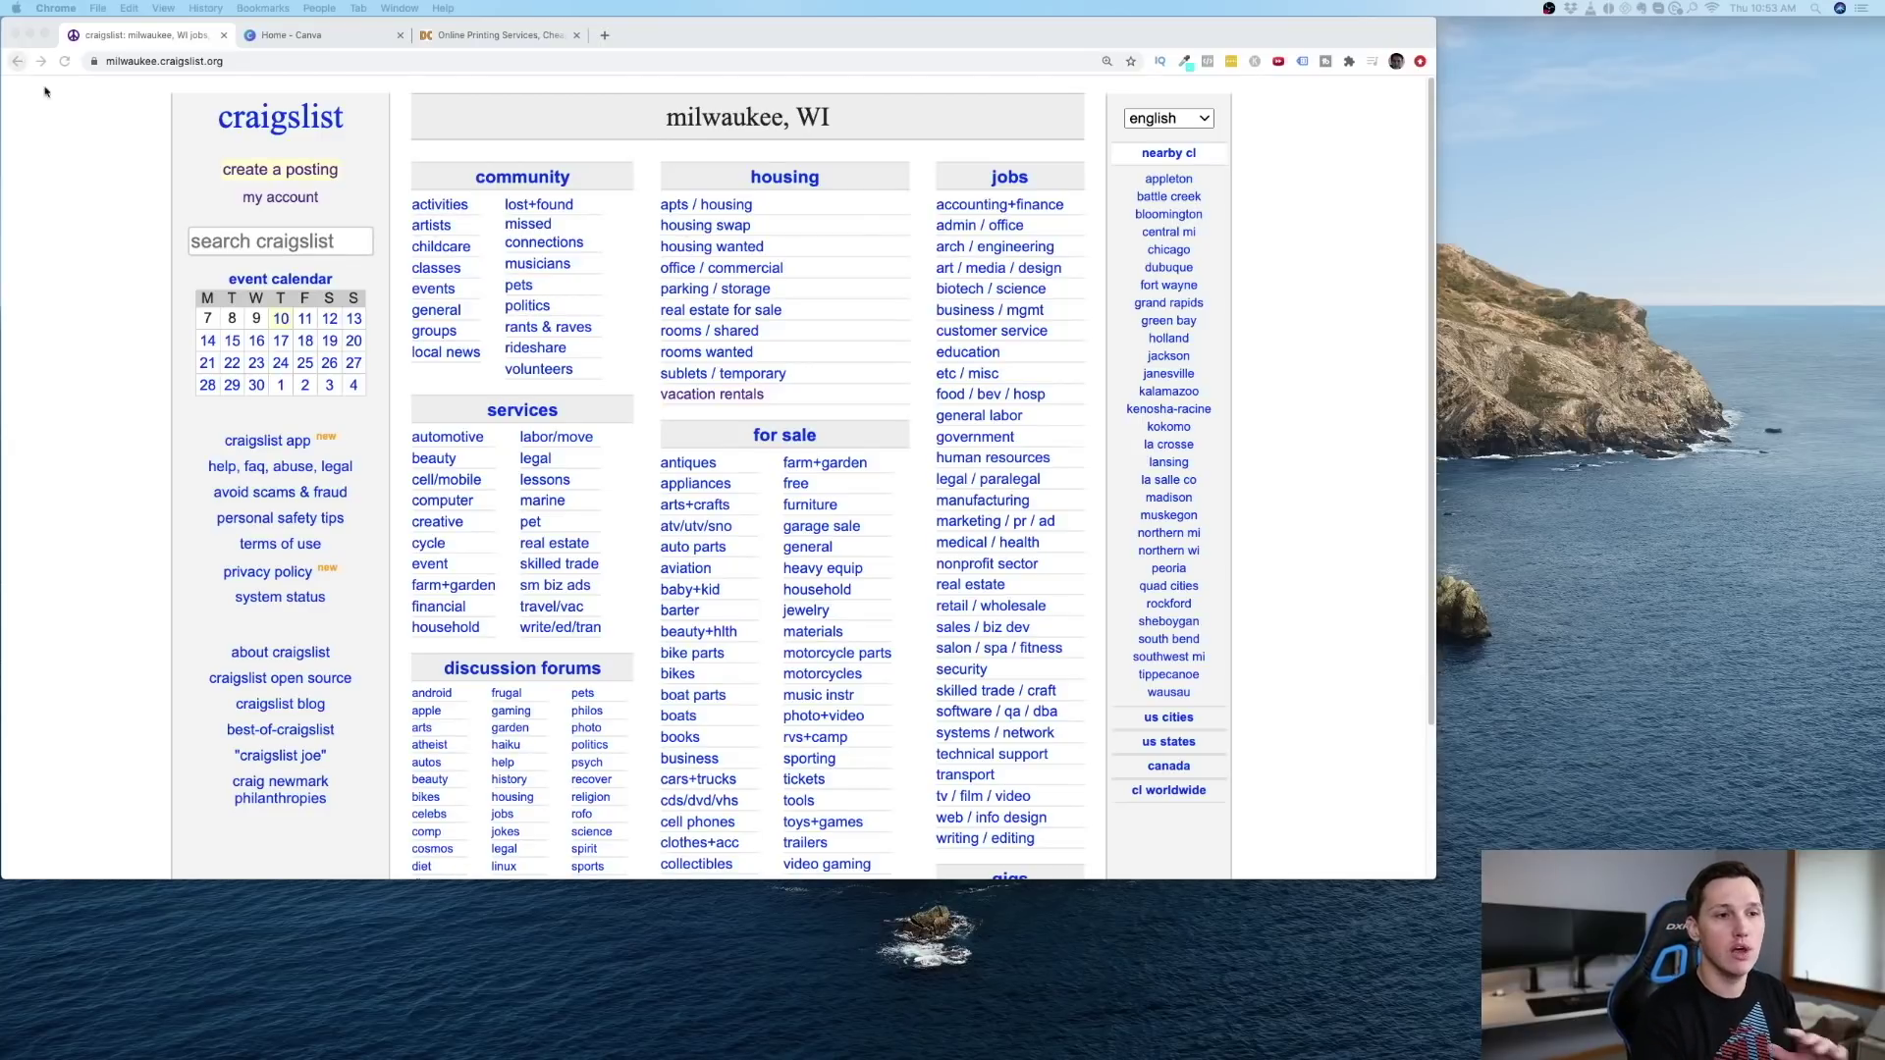
Step: Bring the browser forward and open Milwaukee's skilled trade services listings on Craigslist
key(super+Tab)
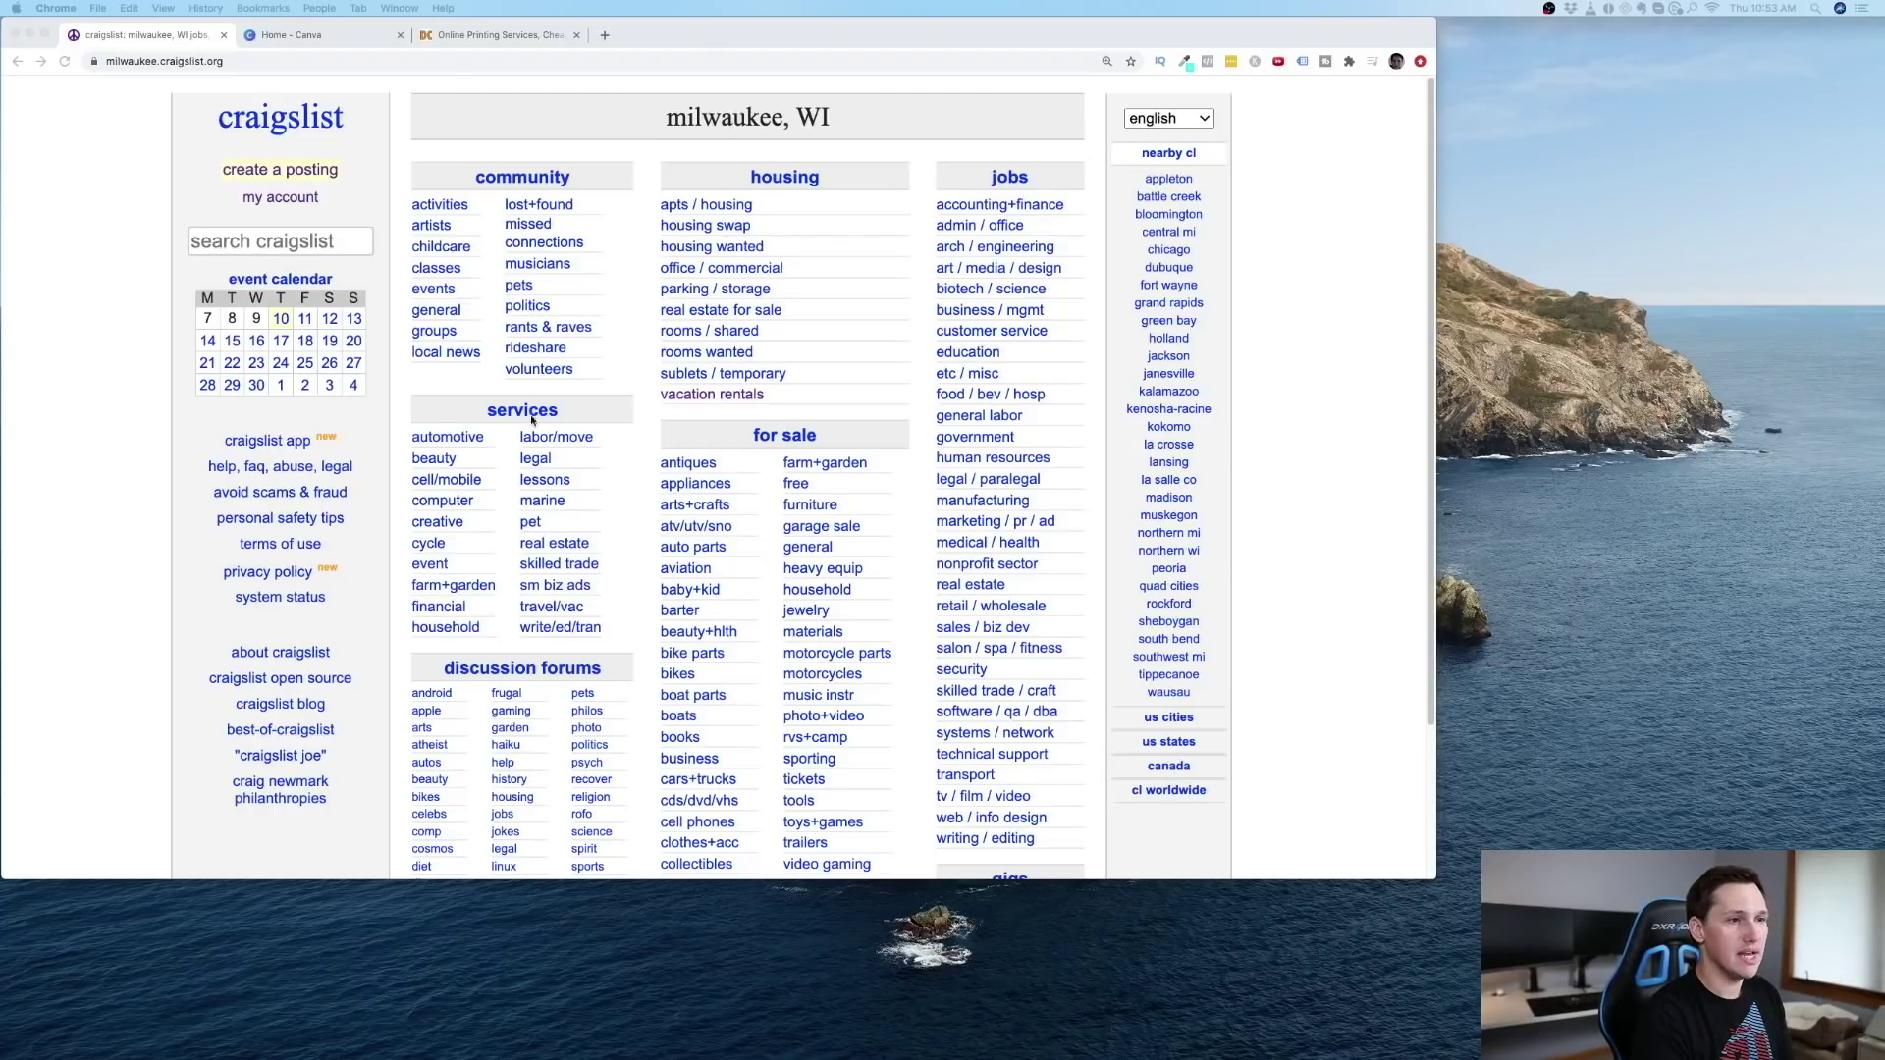
click(596, 567)
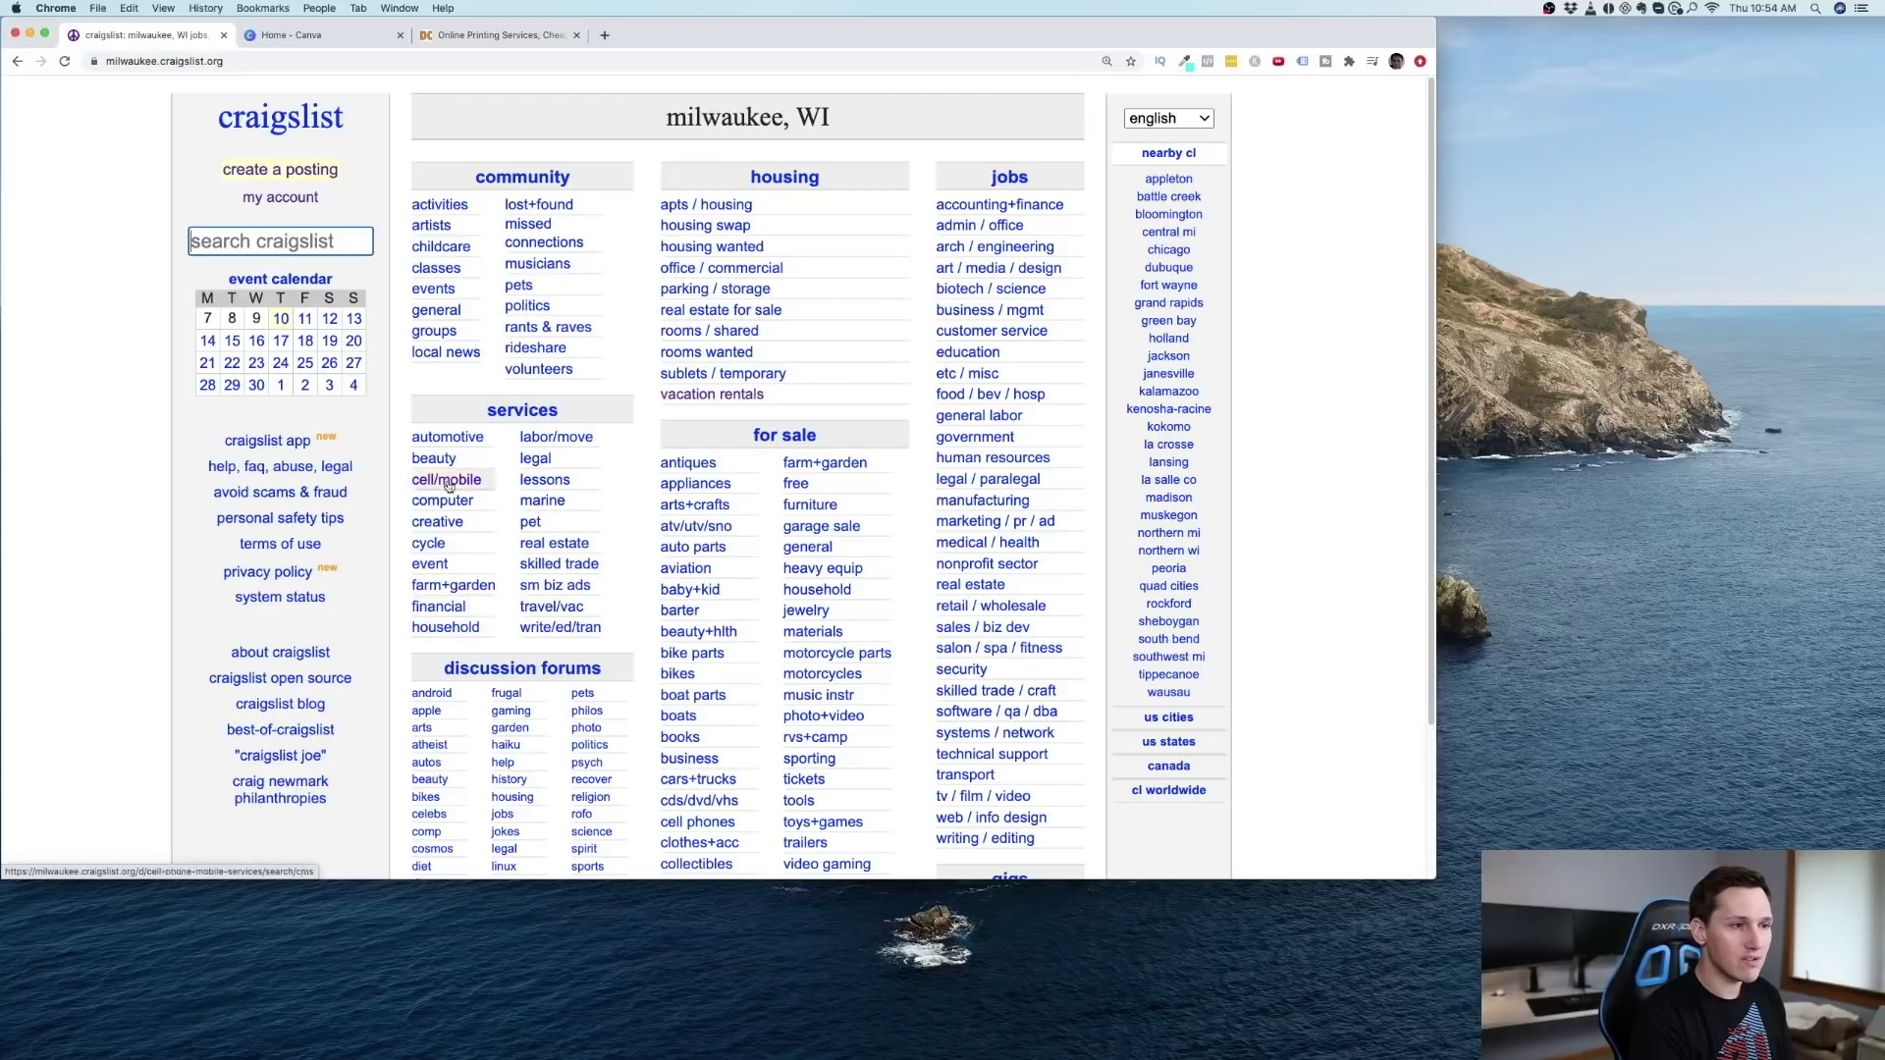
click(559, 564)
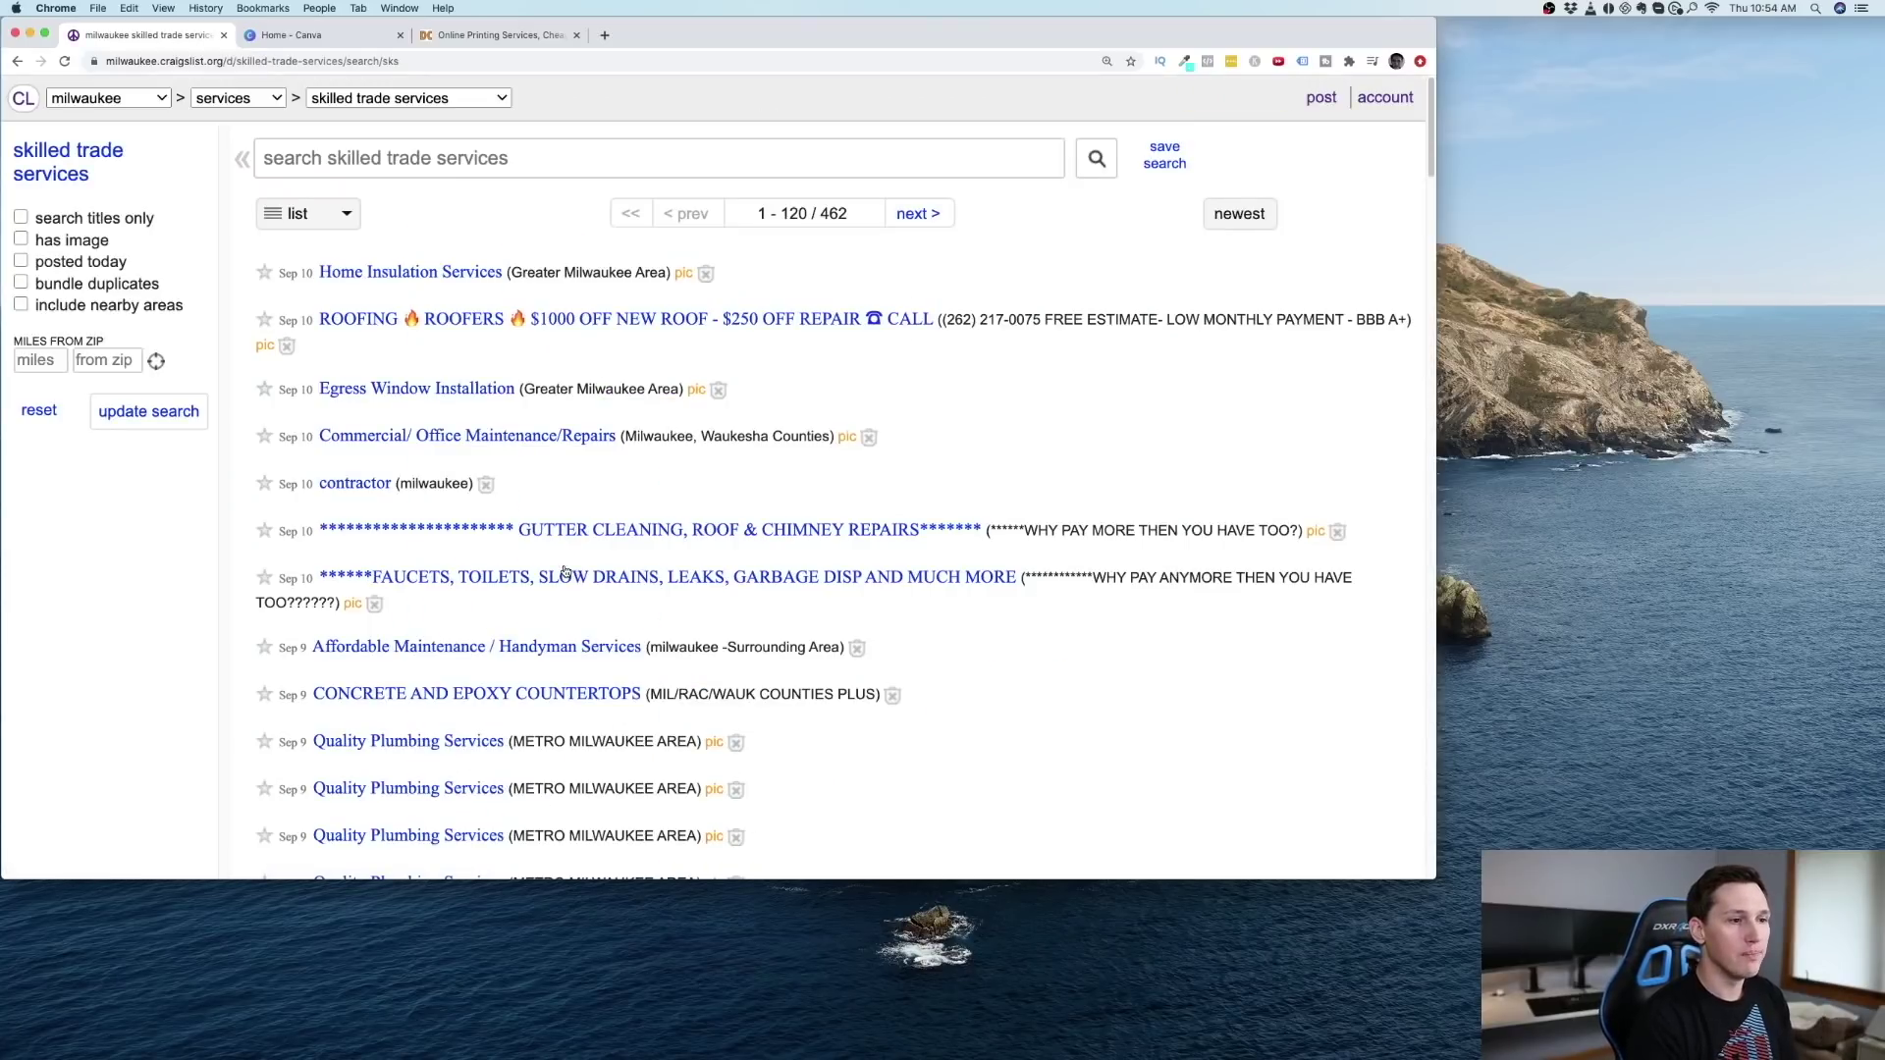
Step: Scan the skilled trade listings and open the ROOFING ad
scroll(550, 460, down, 1)
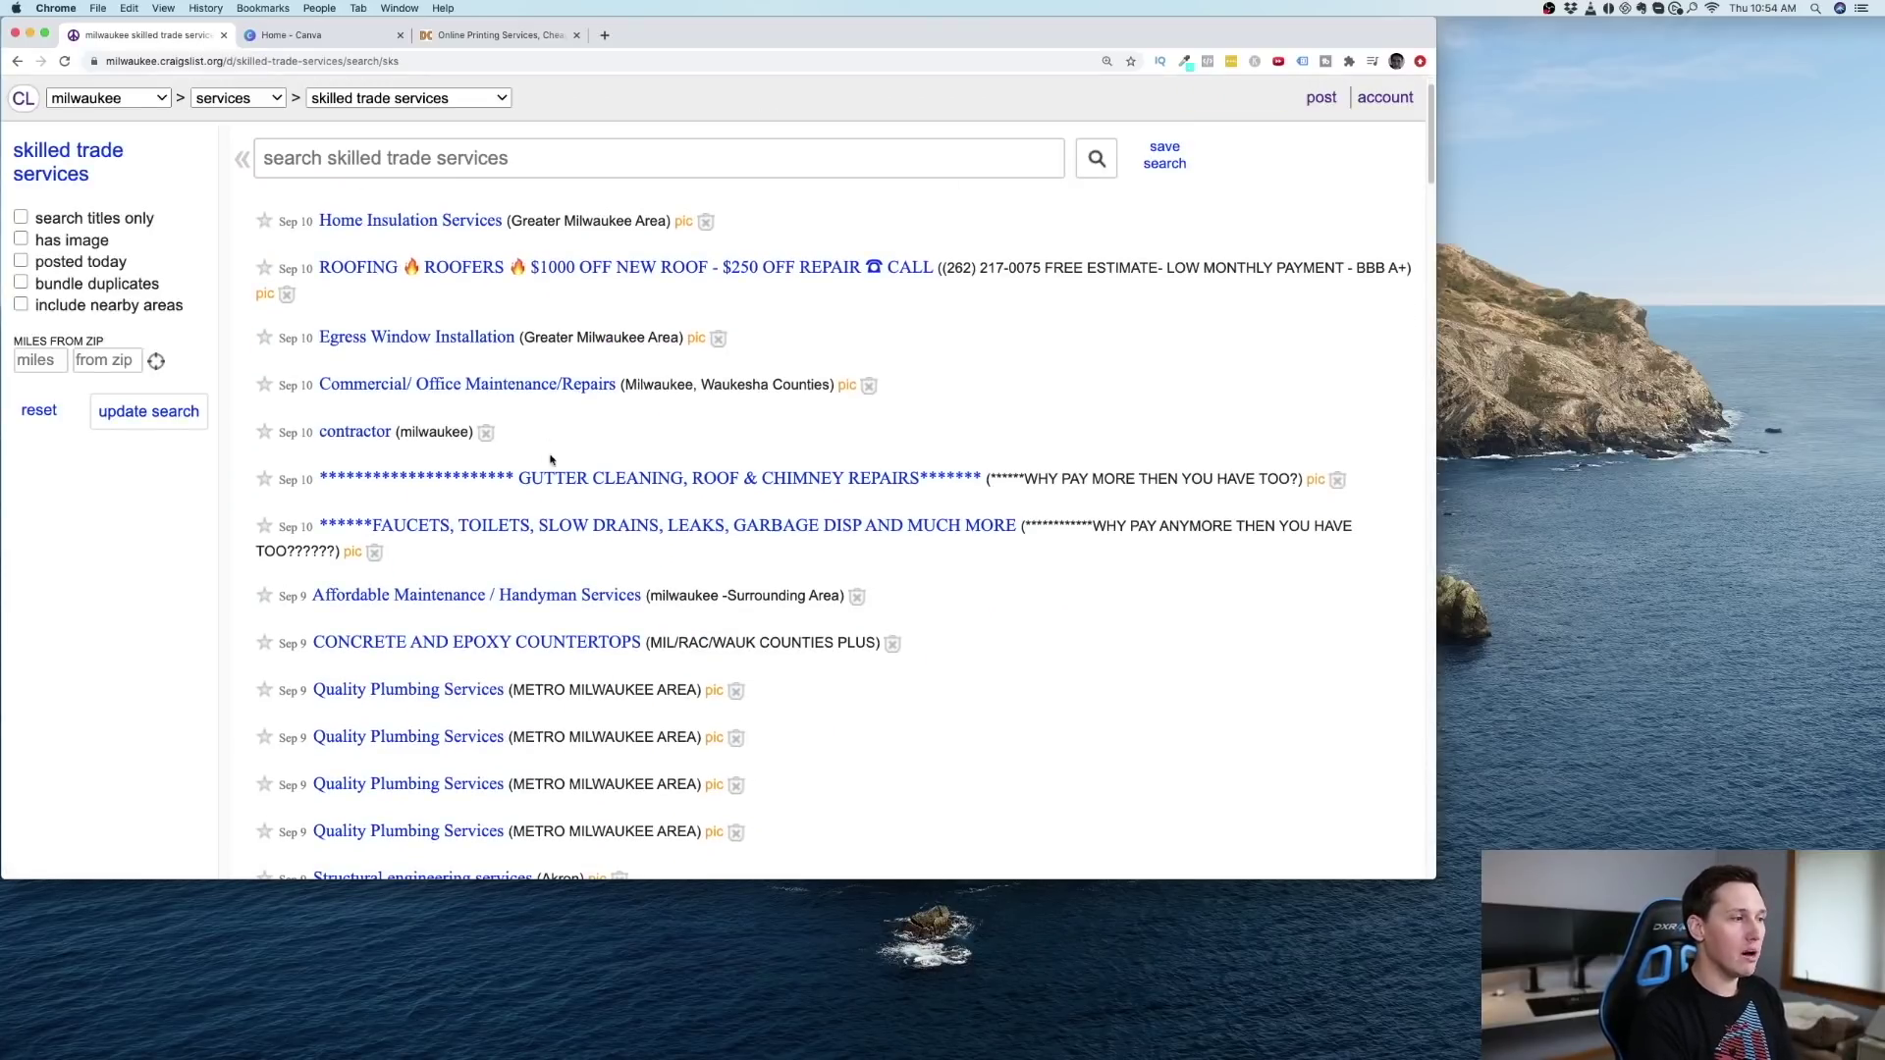
scroll(459, 579, down, 1)
scroll(432, 422, up, 2)
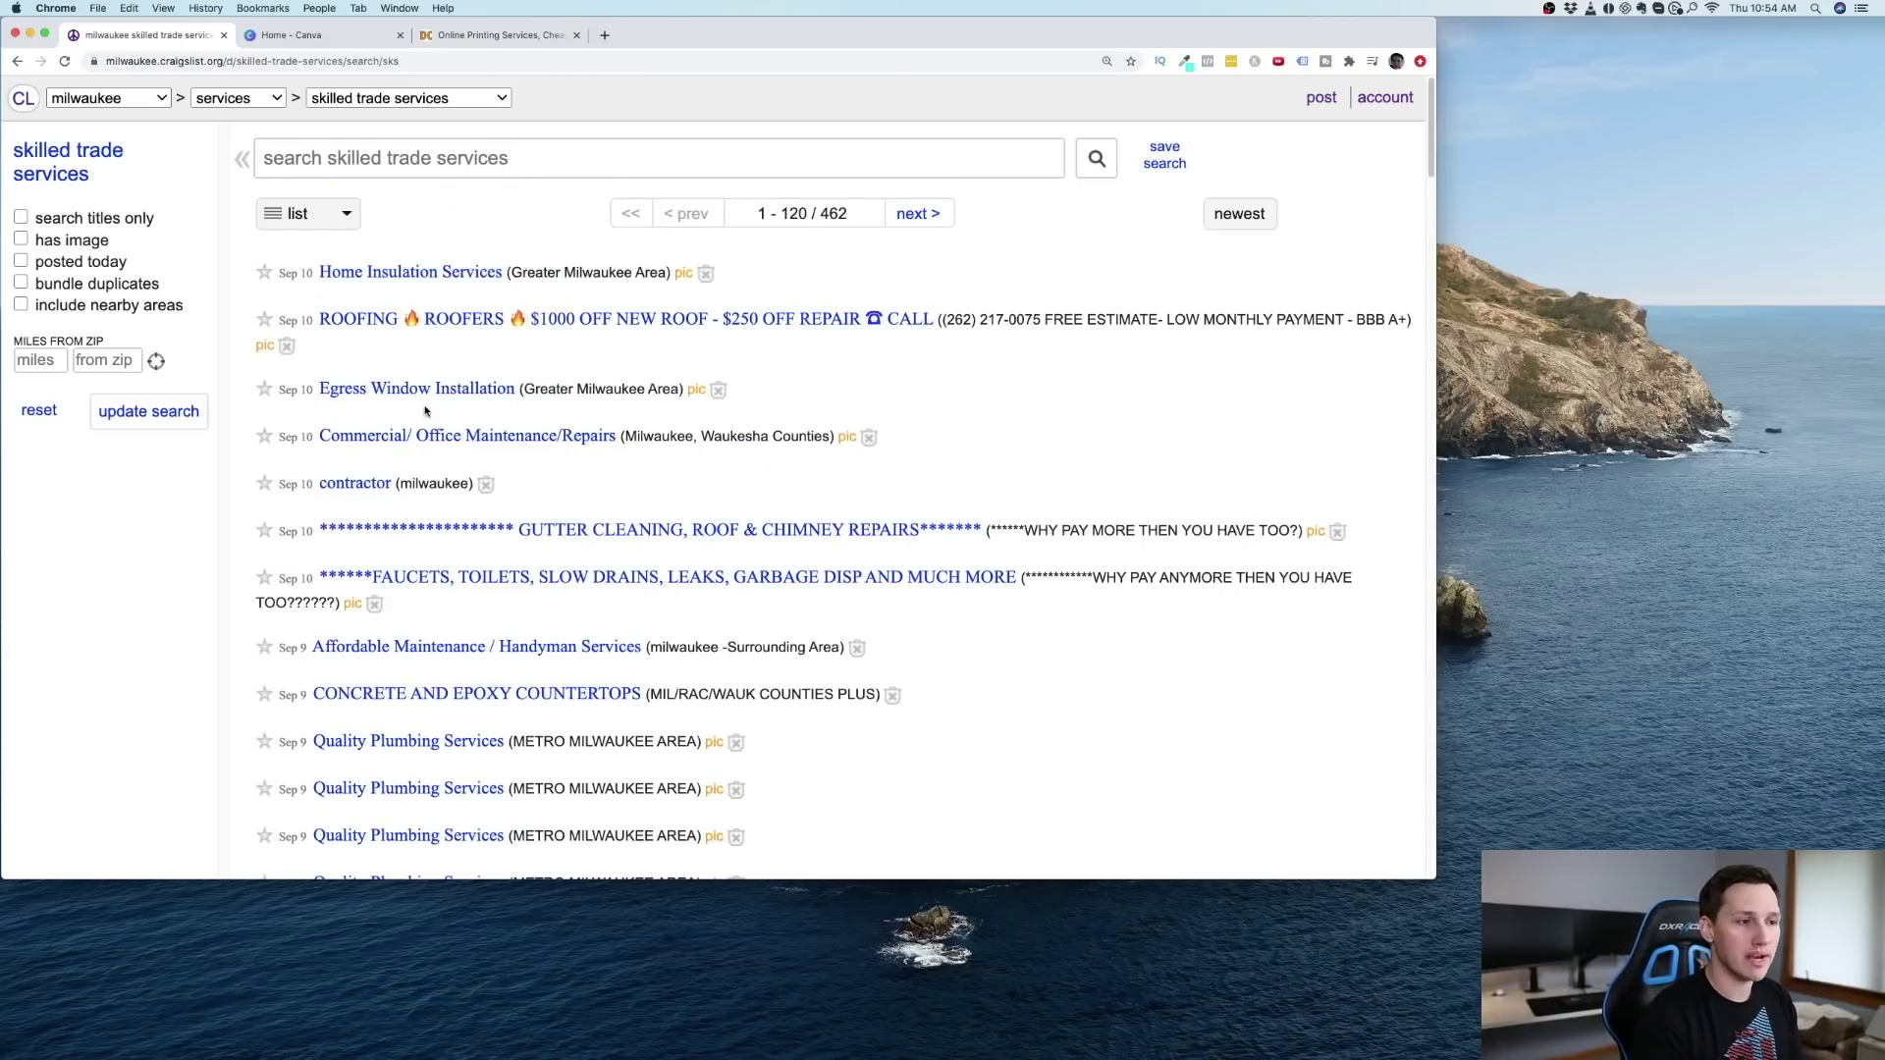
click(454, 328)
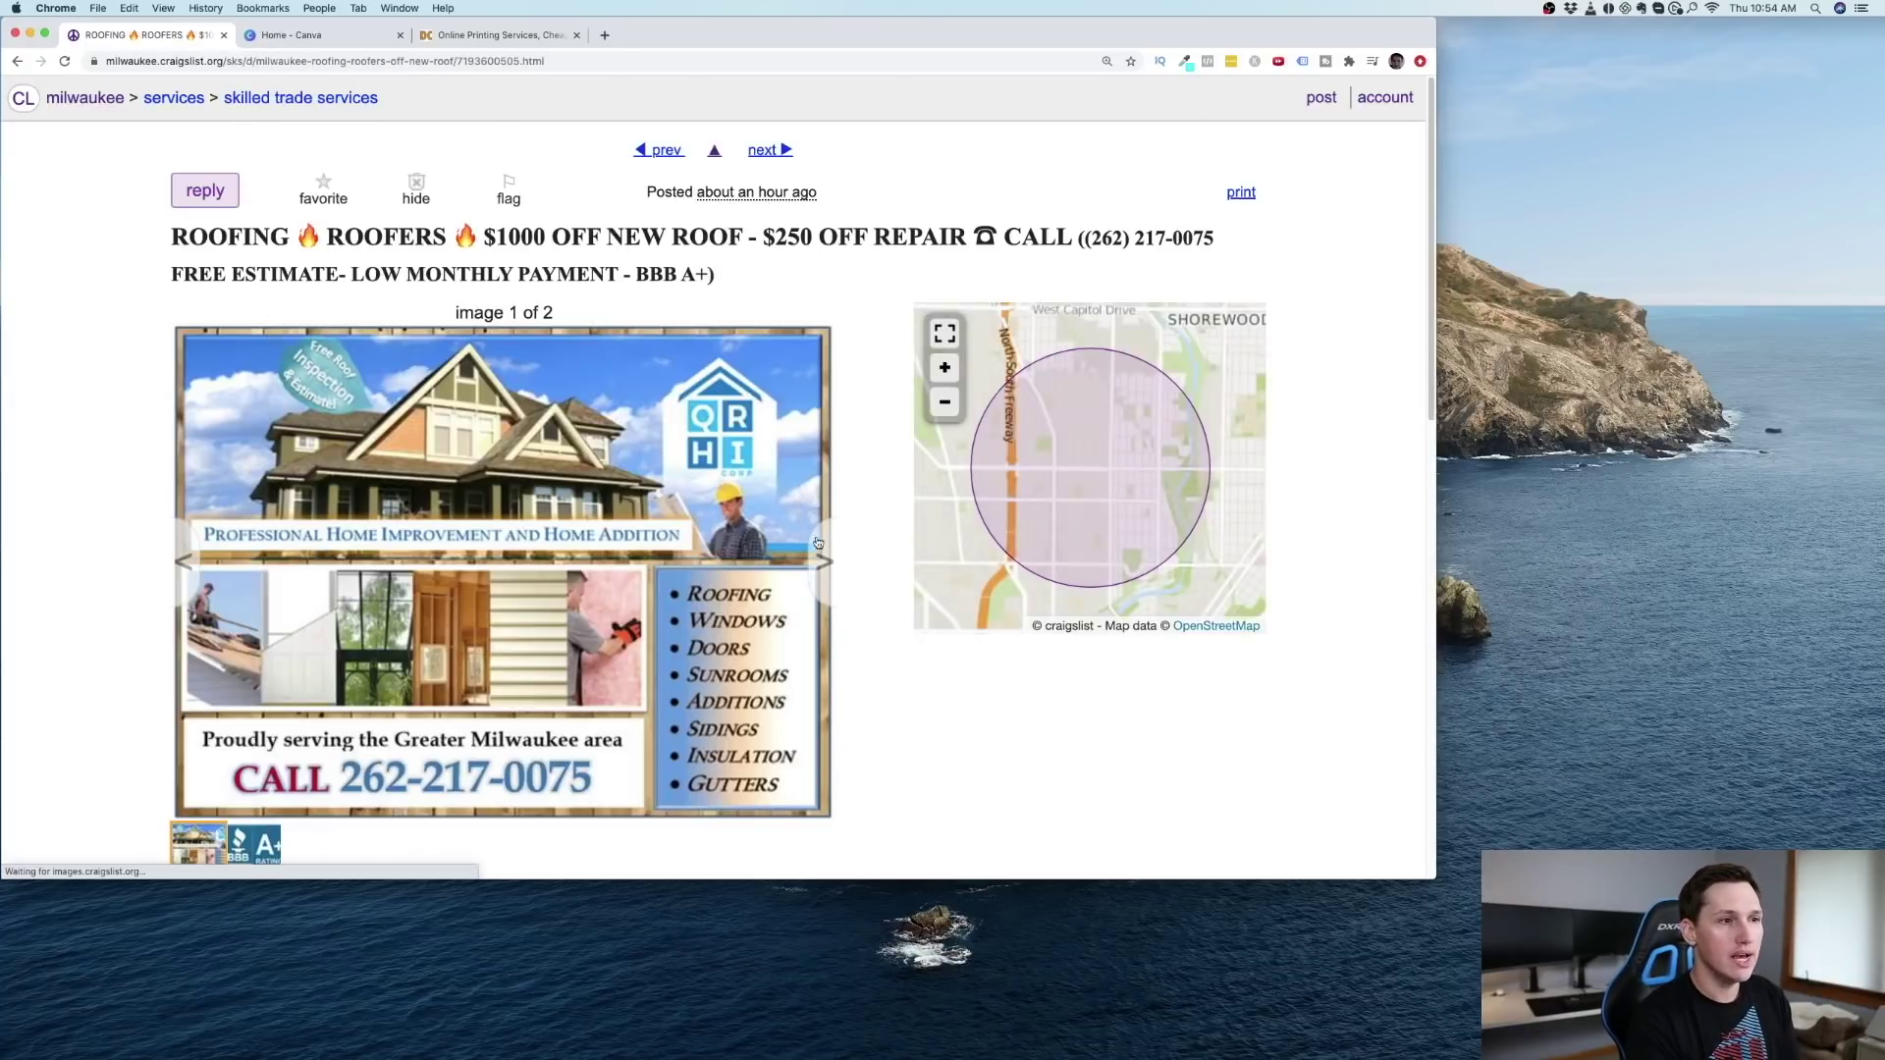
Step: Read through the roofing ad offering $1000 off a new roof, then return to the listings
scroll(821, 549, down, 6)
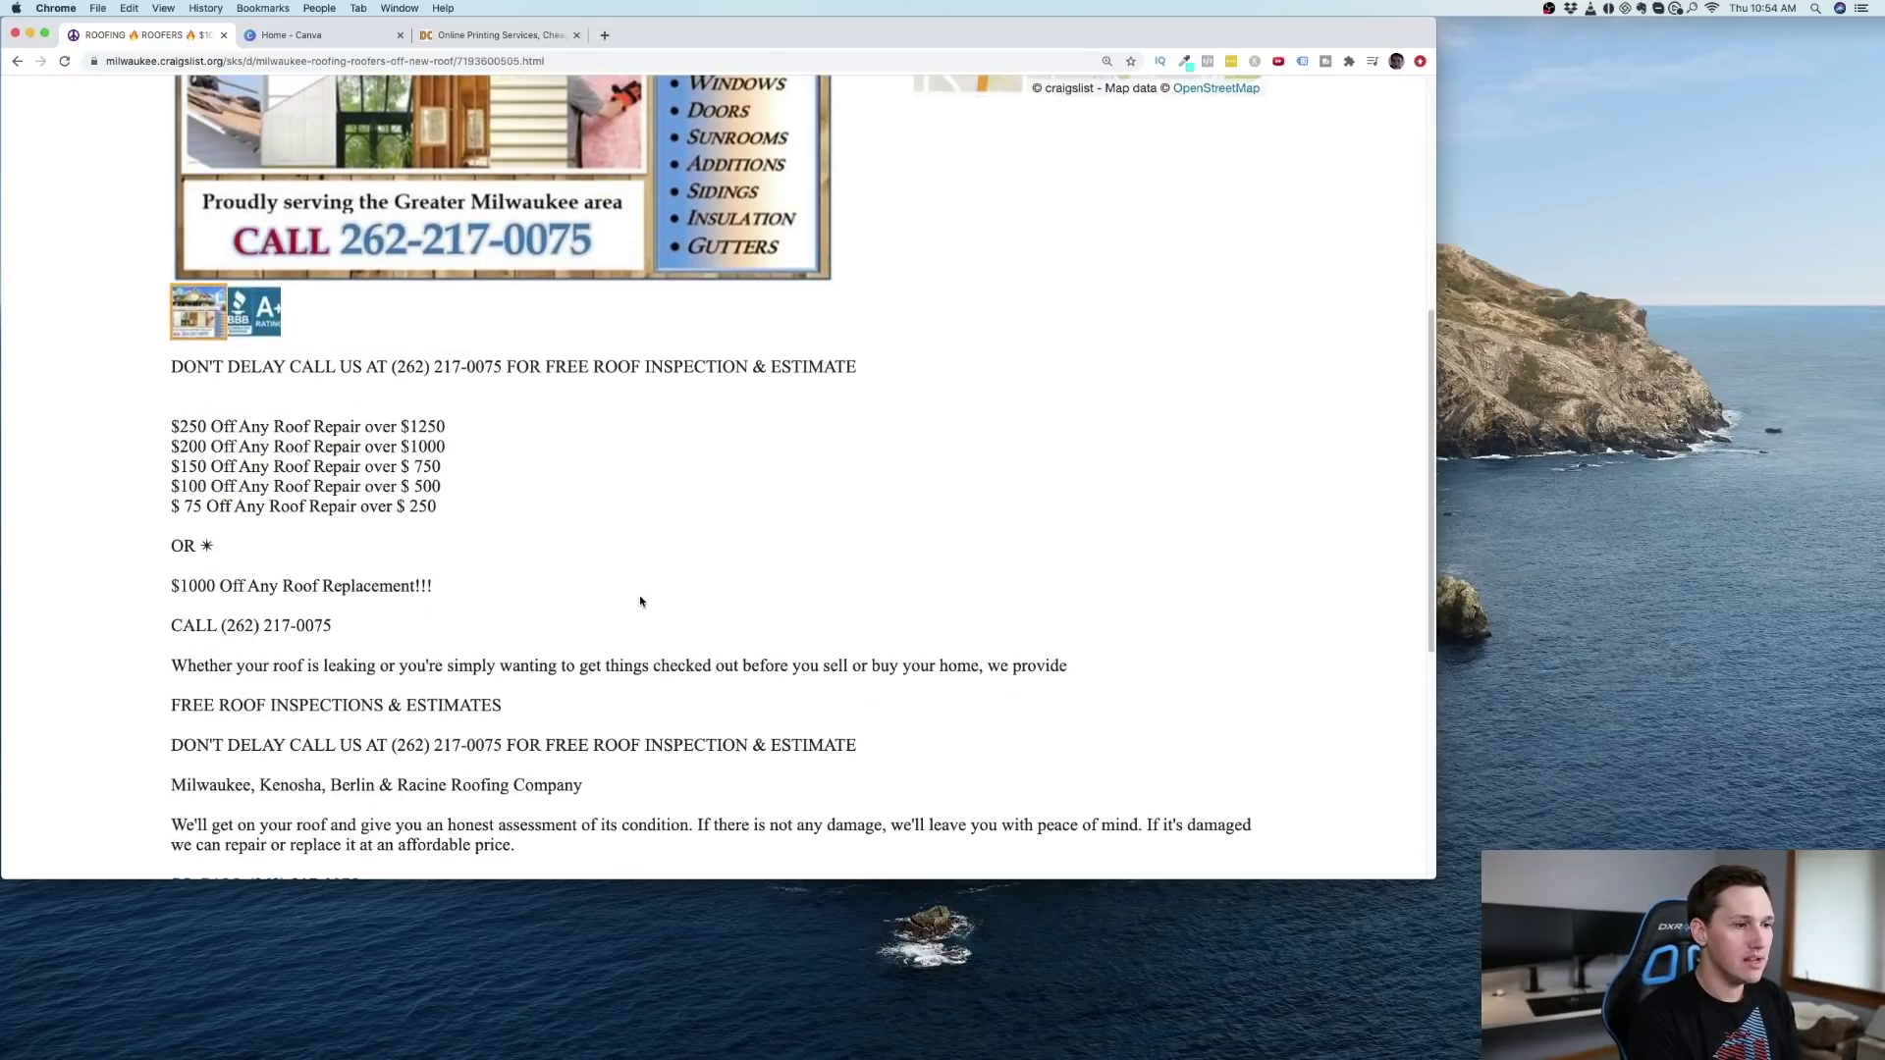
scroll(640, 602, down, 6)
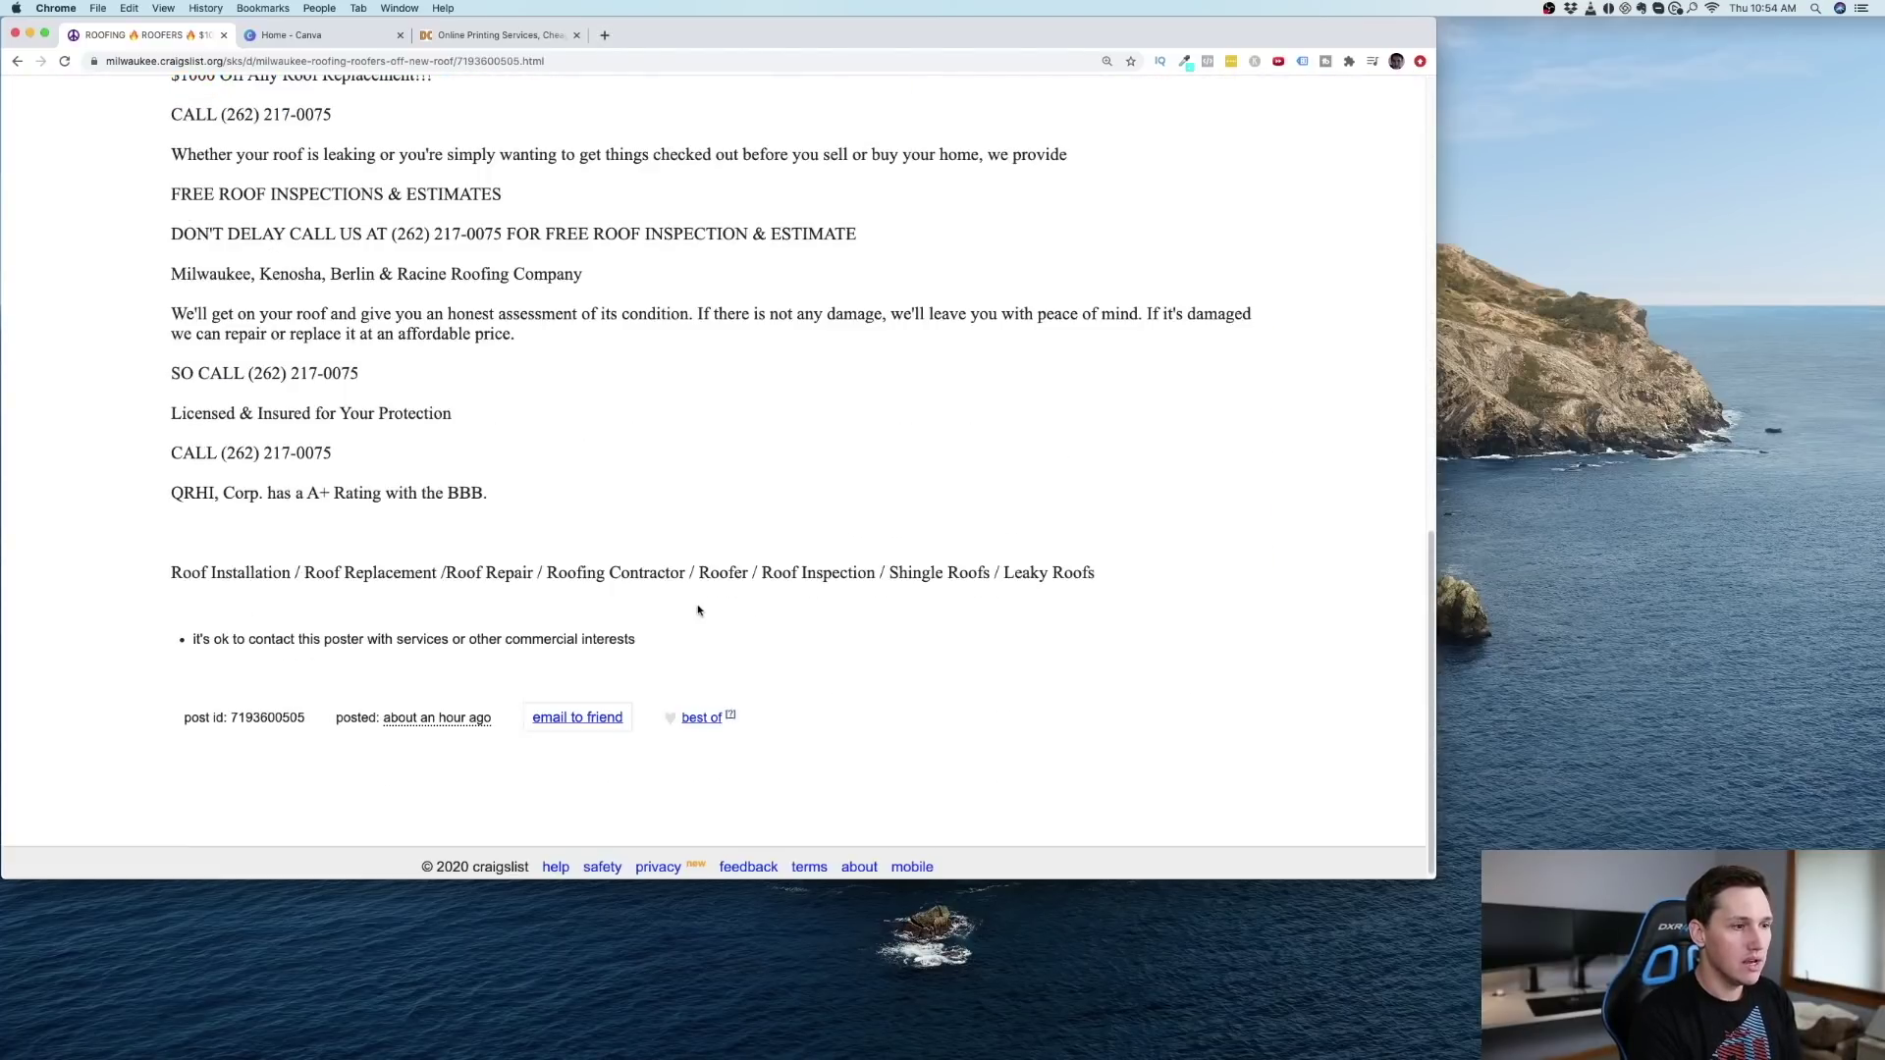
scroll(697, 610, up, 5)
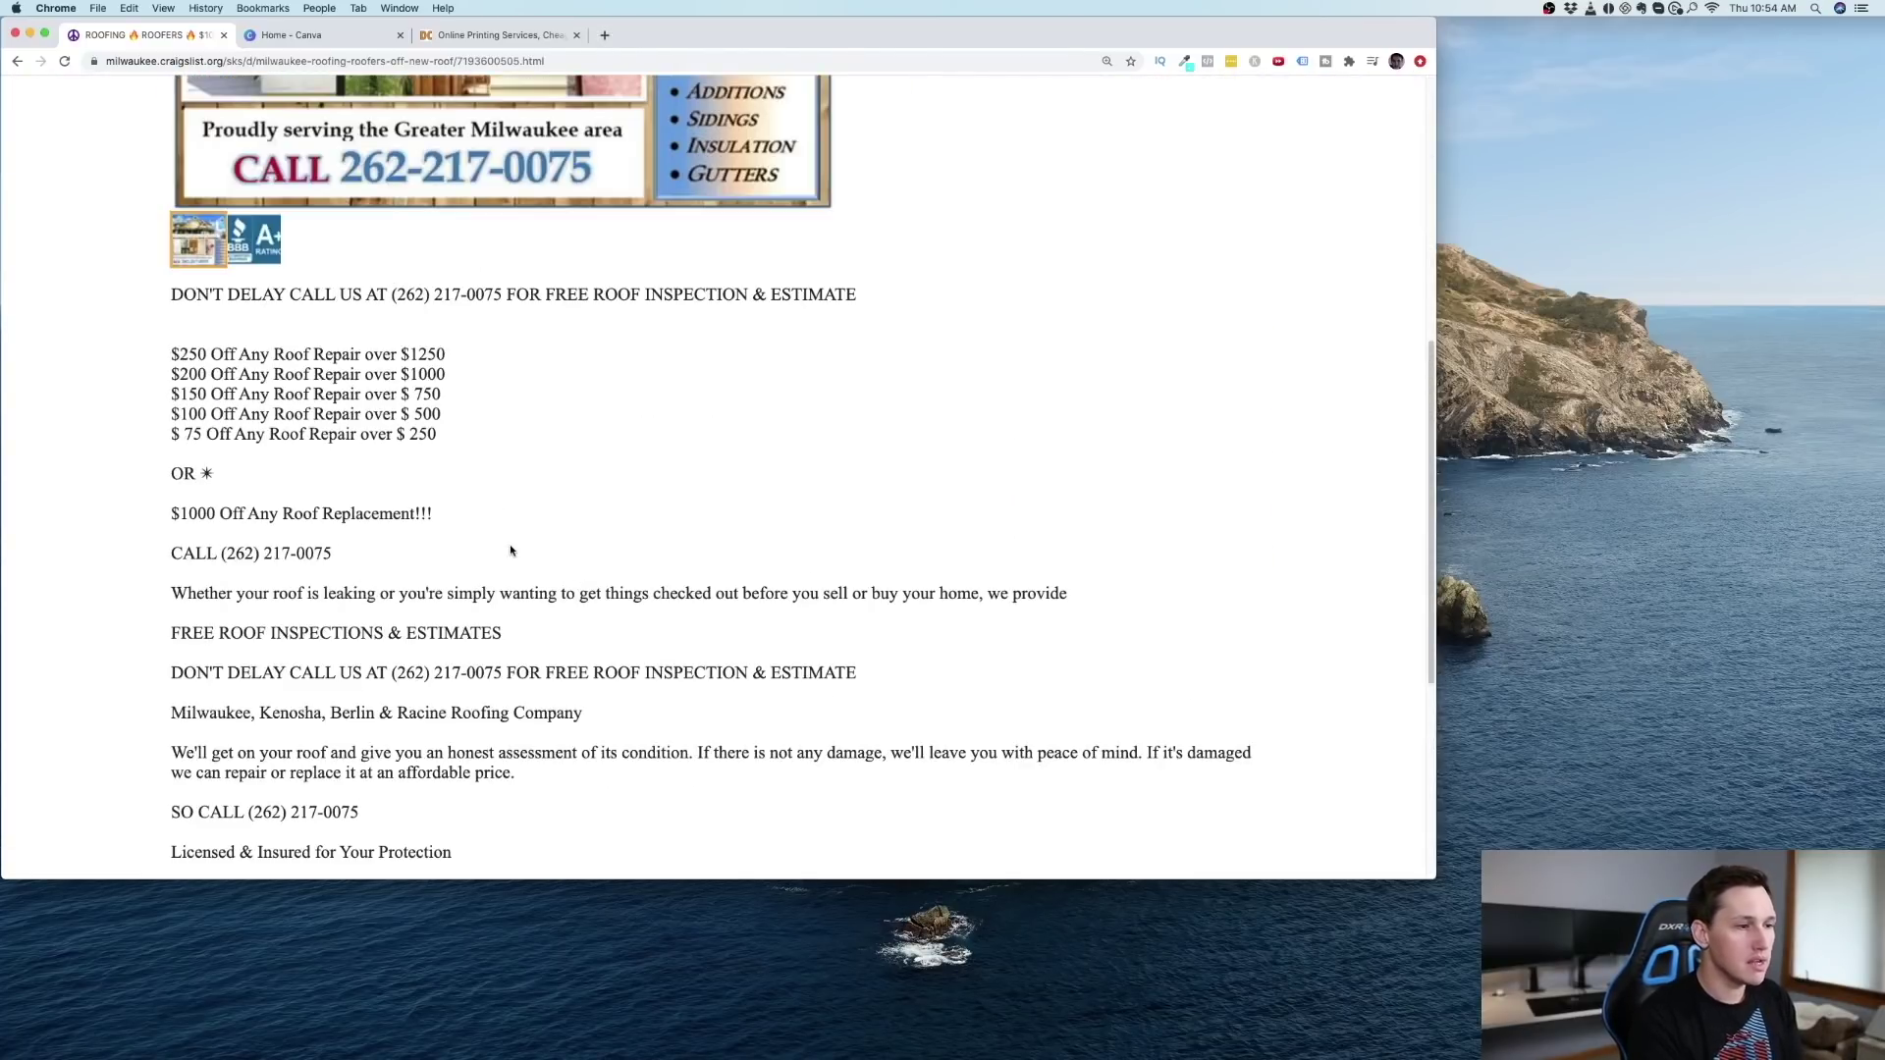
scroll(377, 628, up, 2)
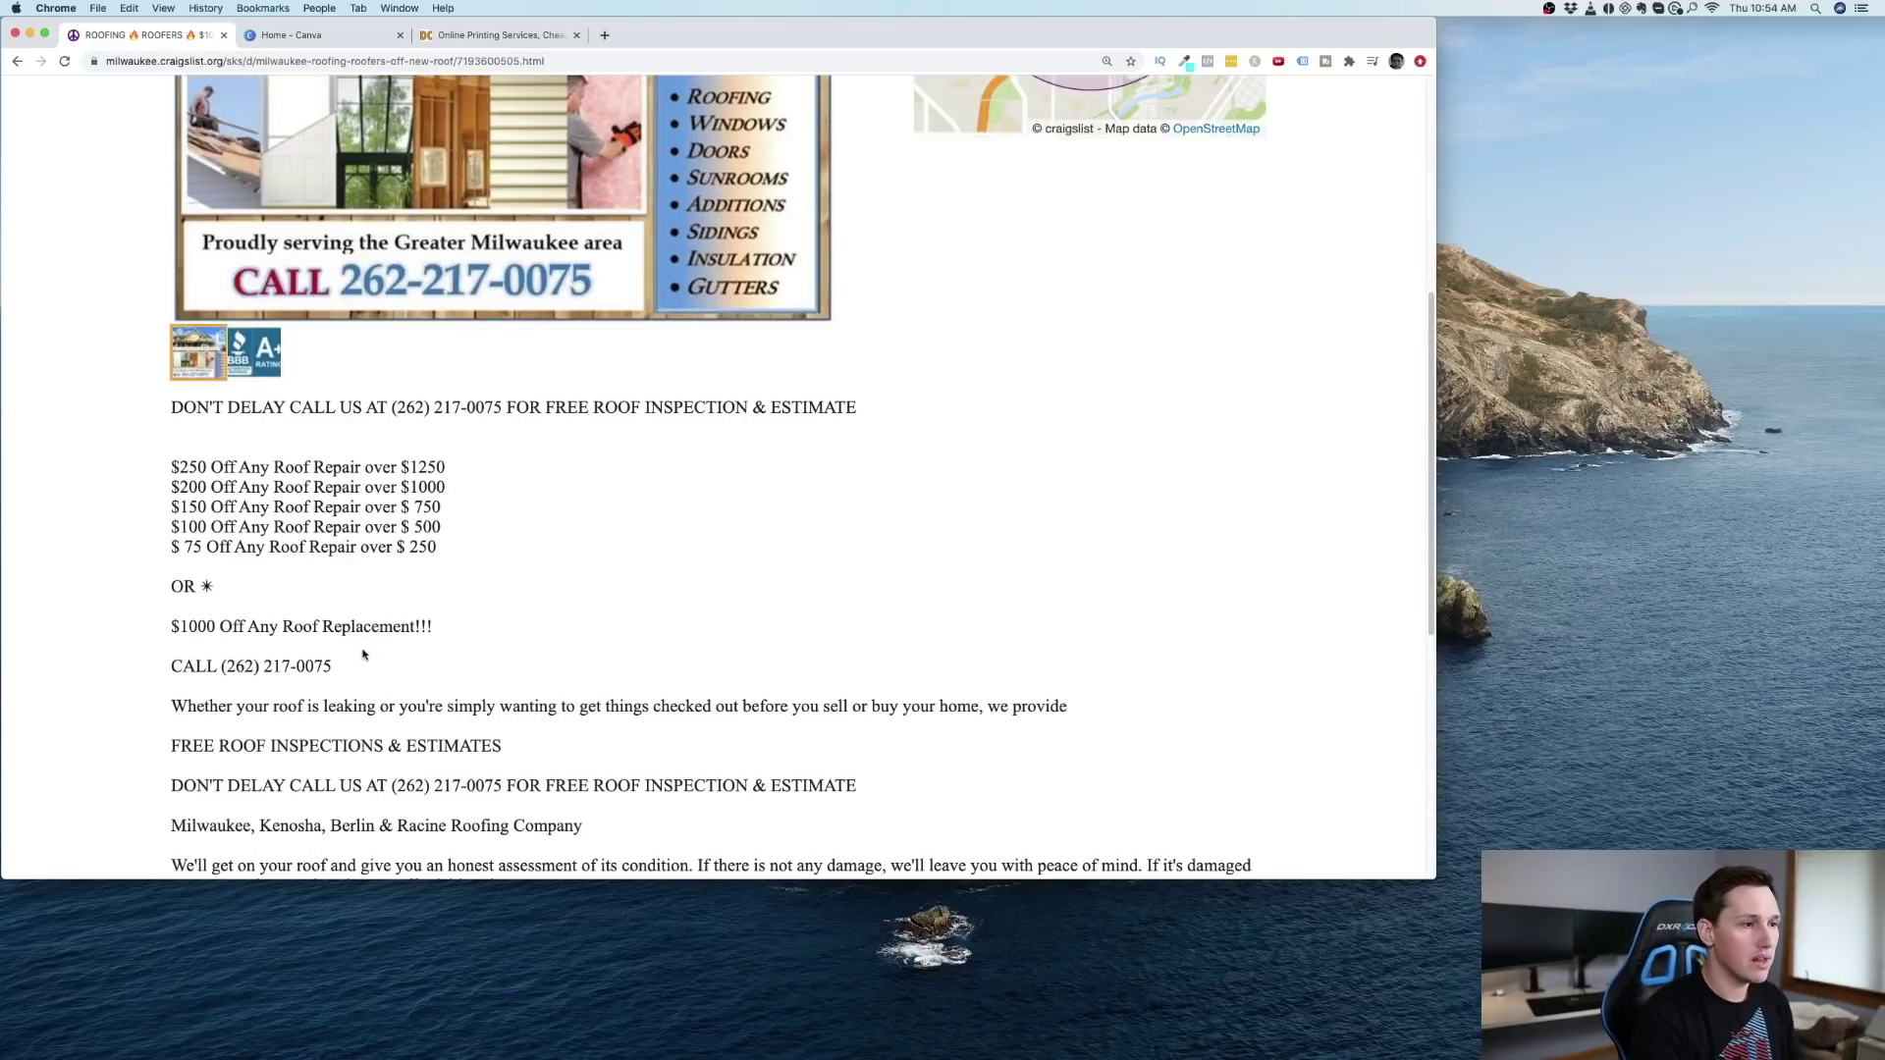
scroll(343, 662, up, 3)
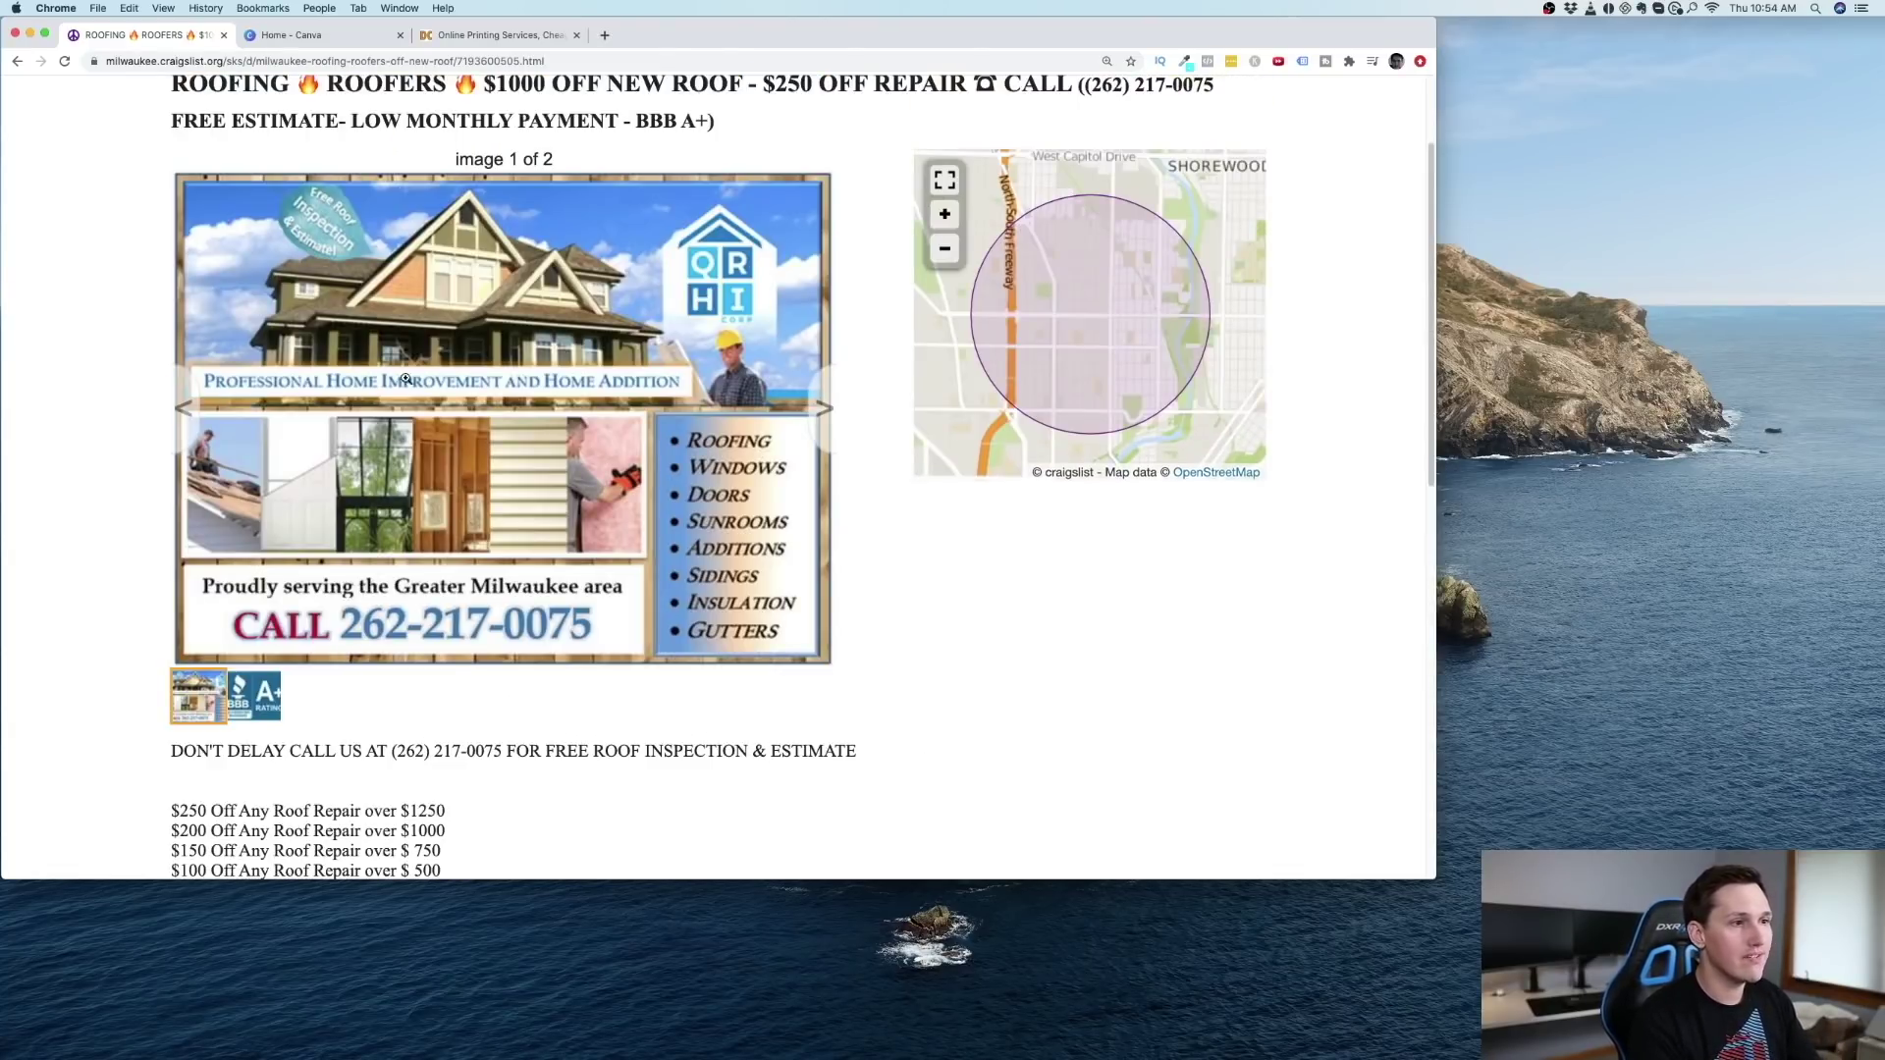
scroll(409, 392, up, 2)
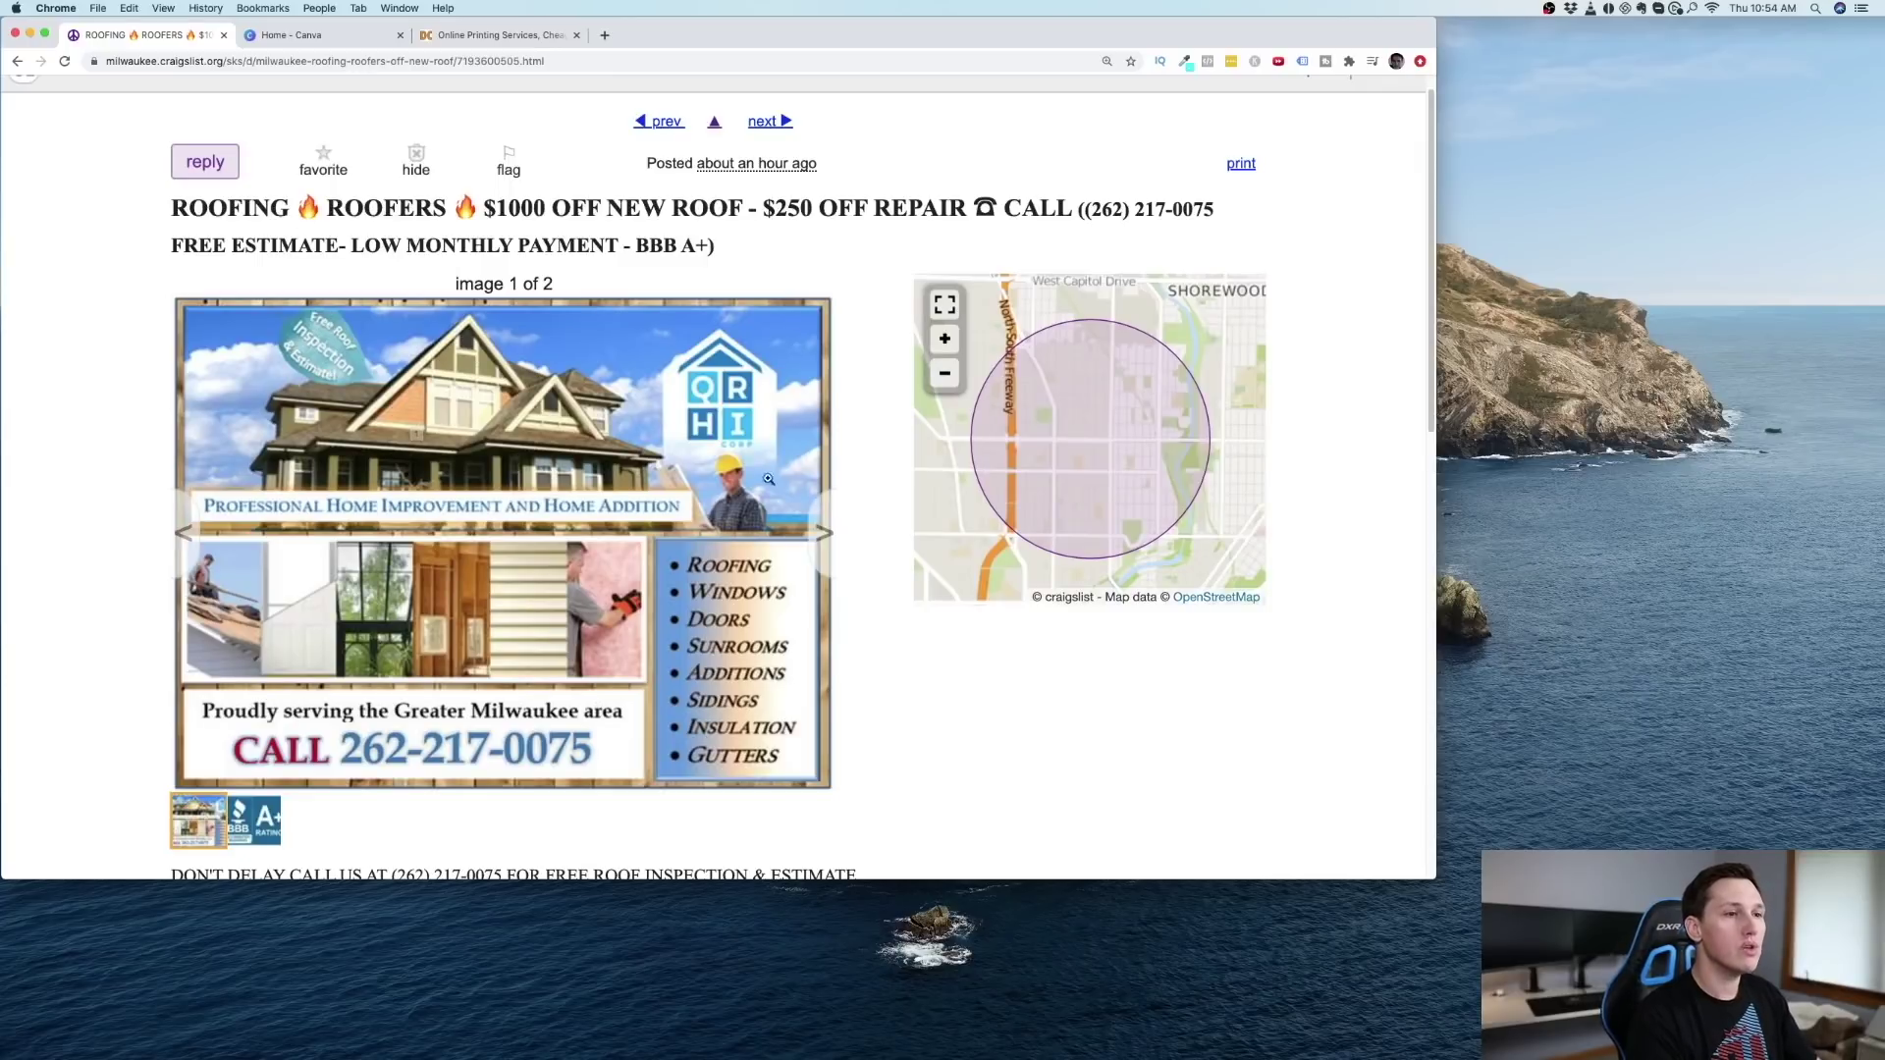
click(17, 61)
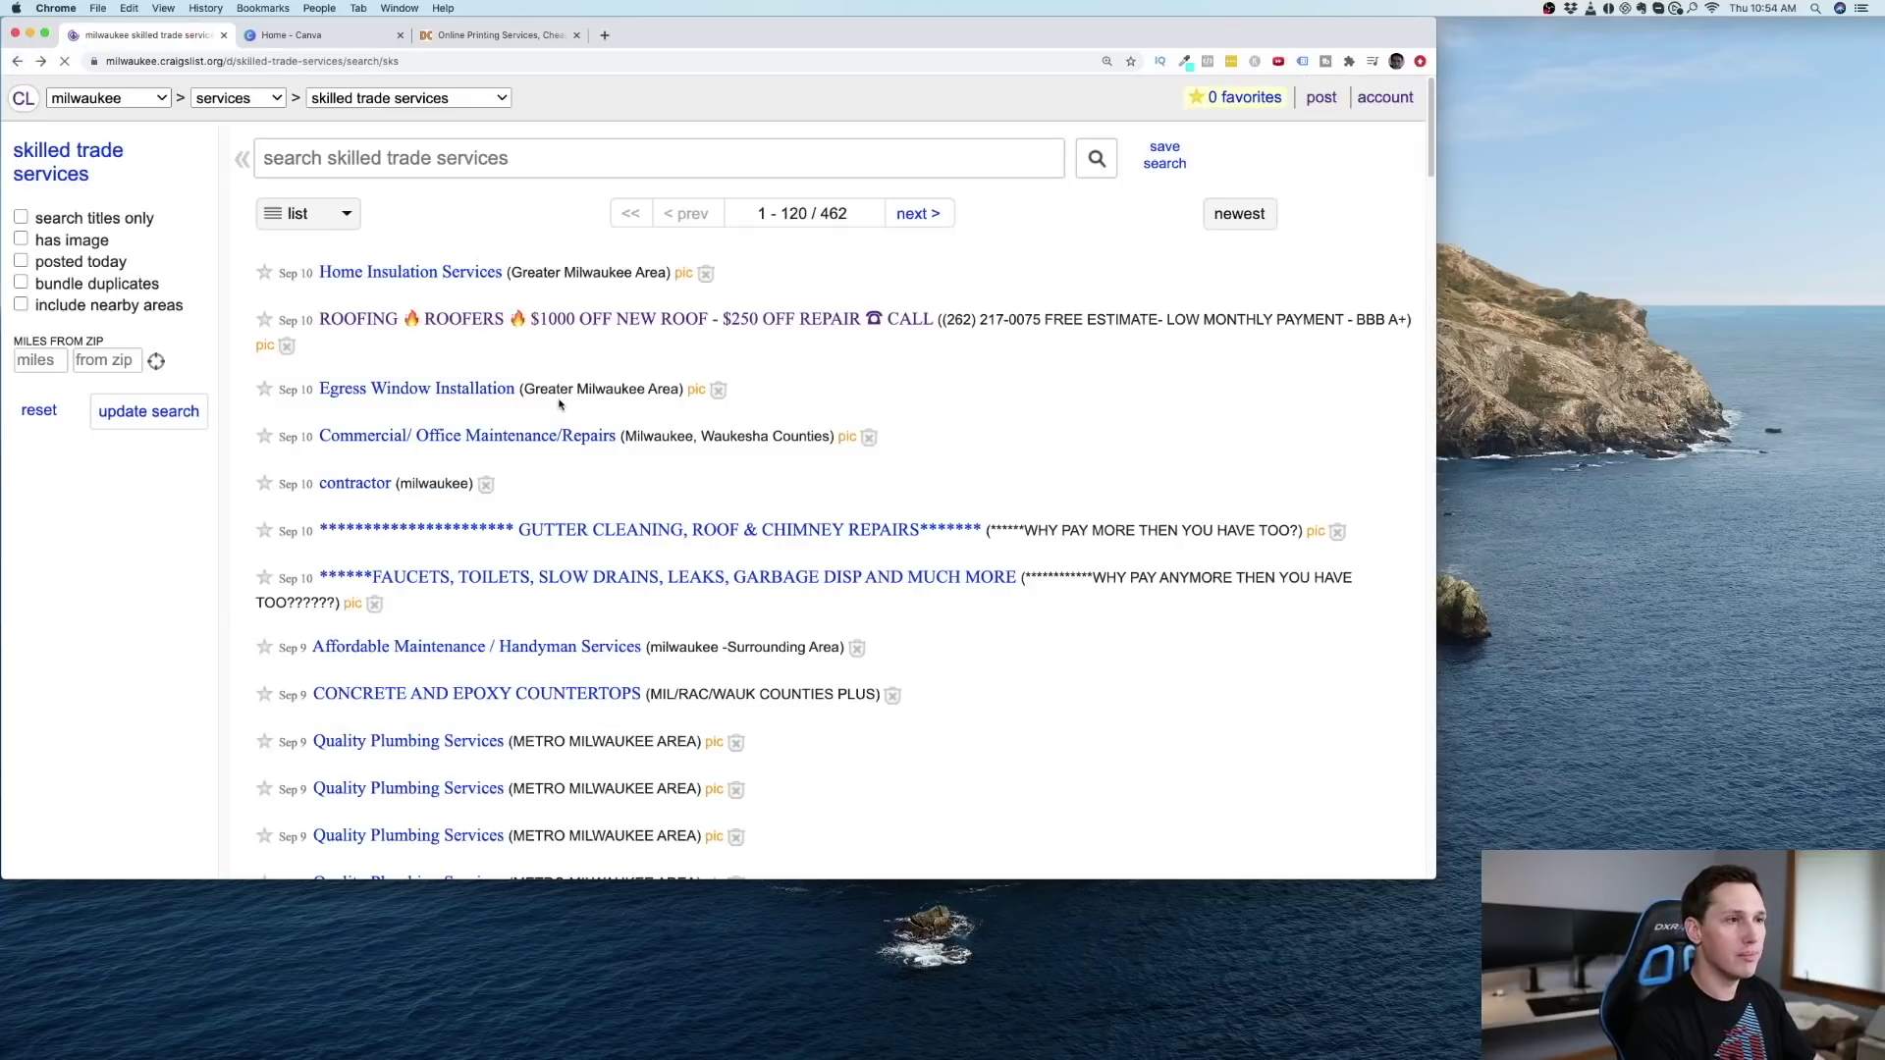
scroll(579, 437, down, 2)
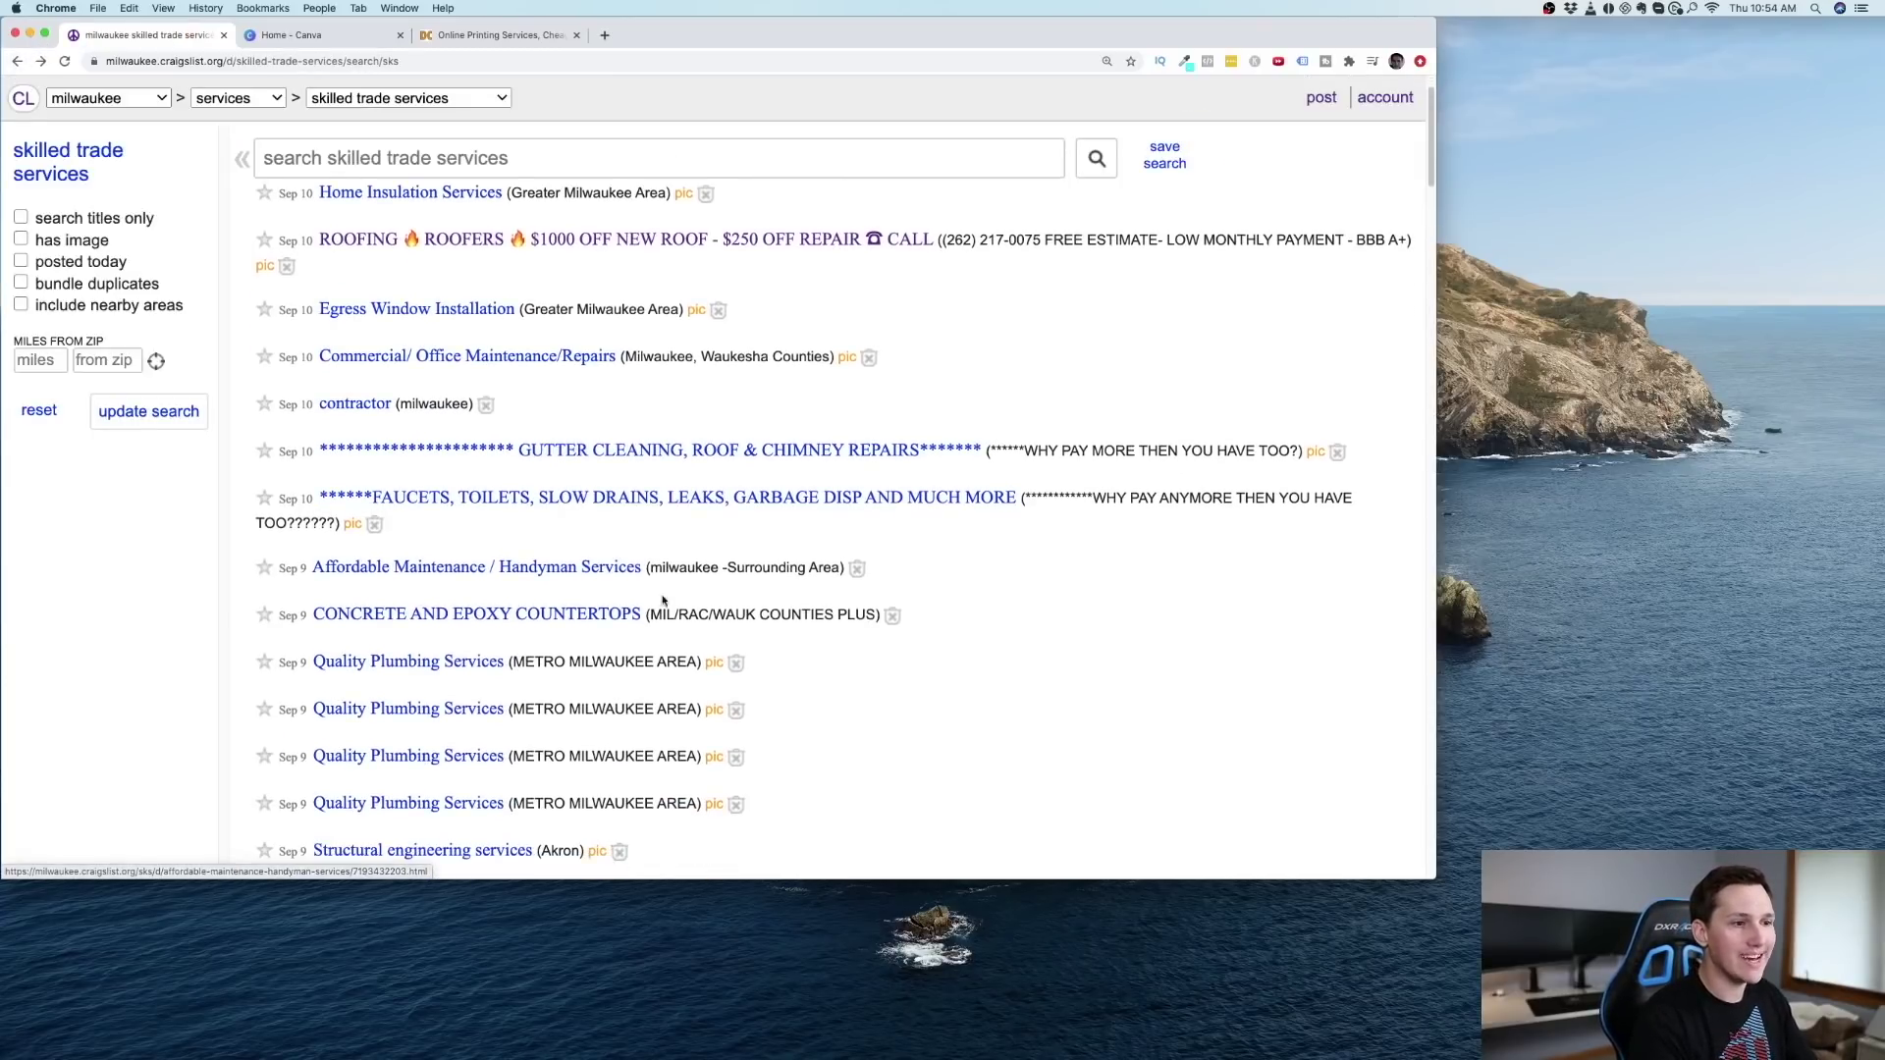
Step: Open the Affordable Maintenance / Handyman Services posting and select the Hines & Forbes business name
click(620, 571)
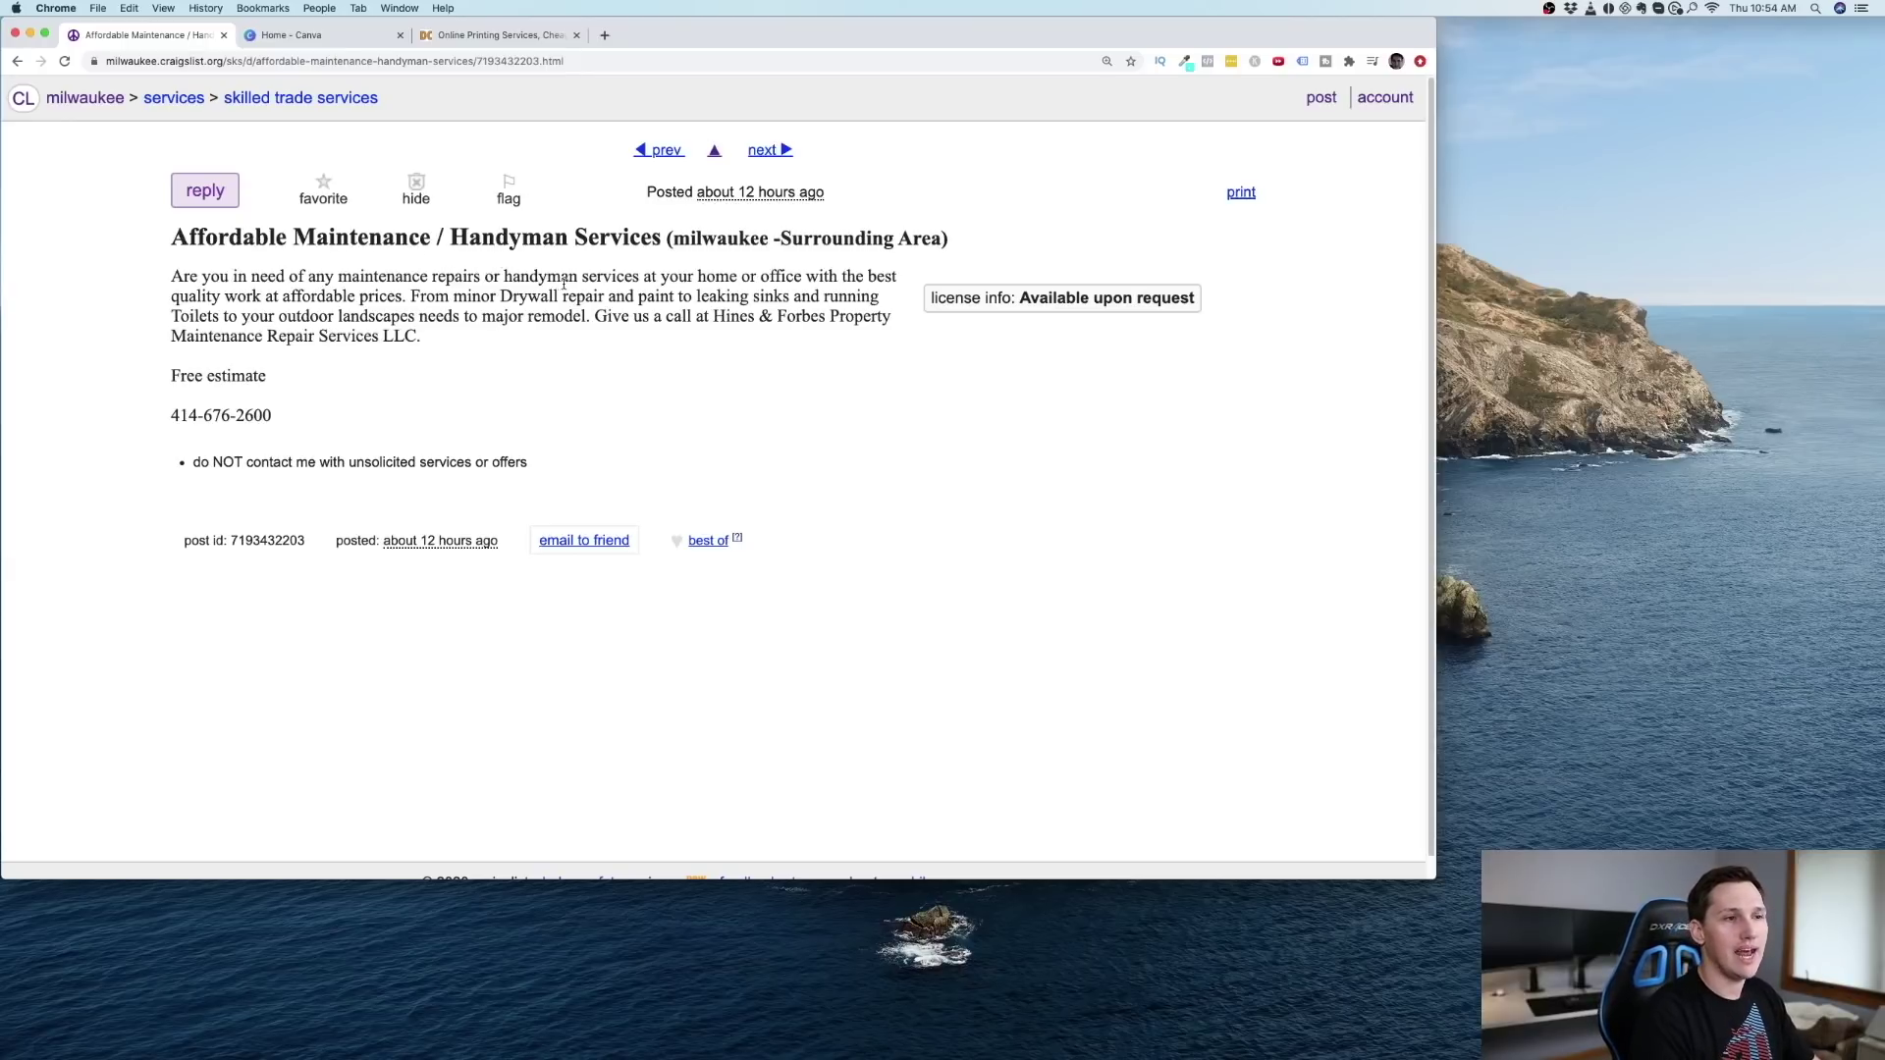
drag(233, 278, 387, 277)
click(660, 317)
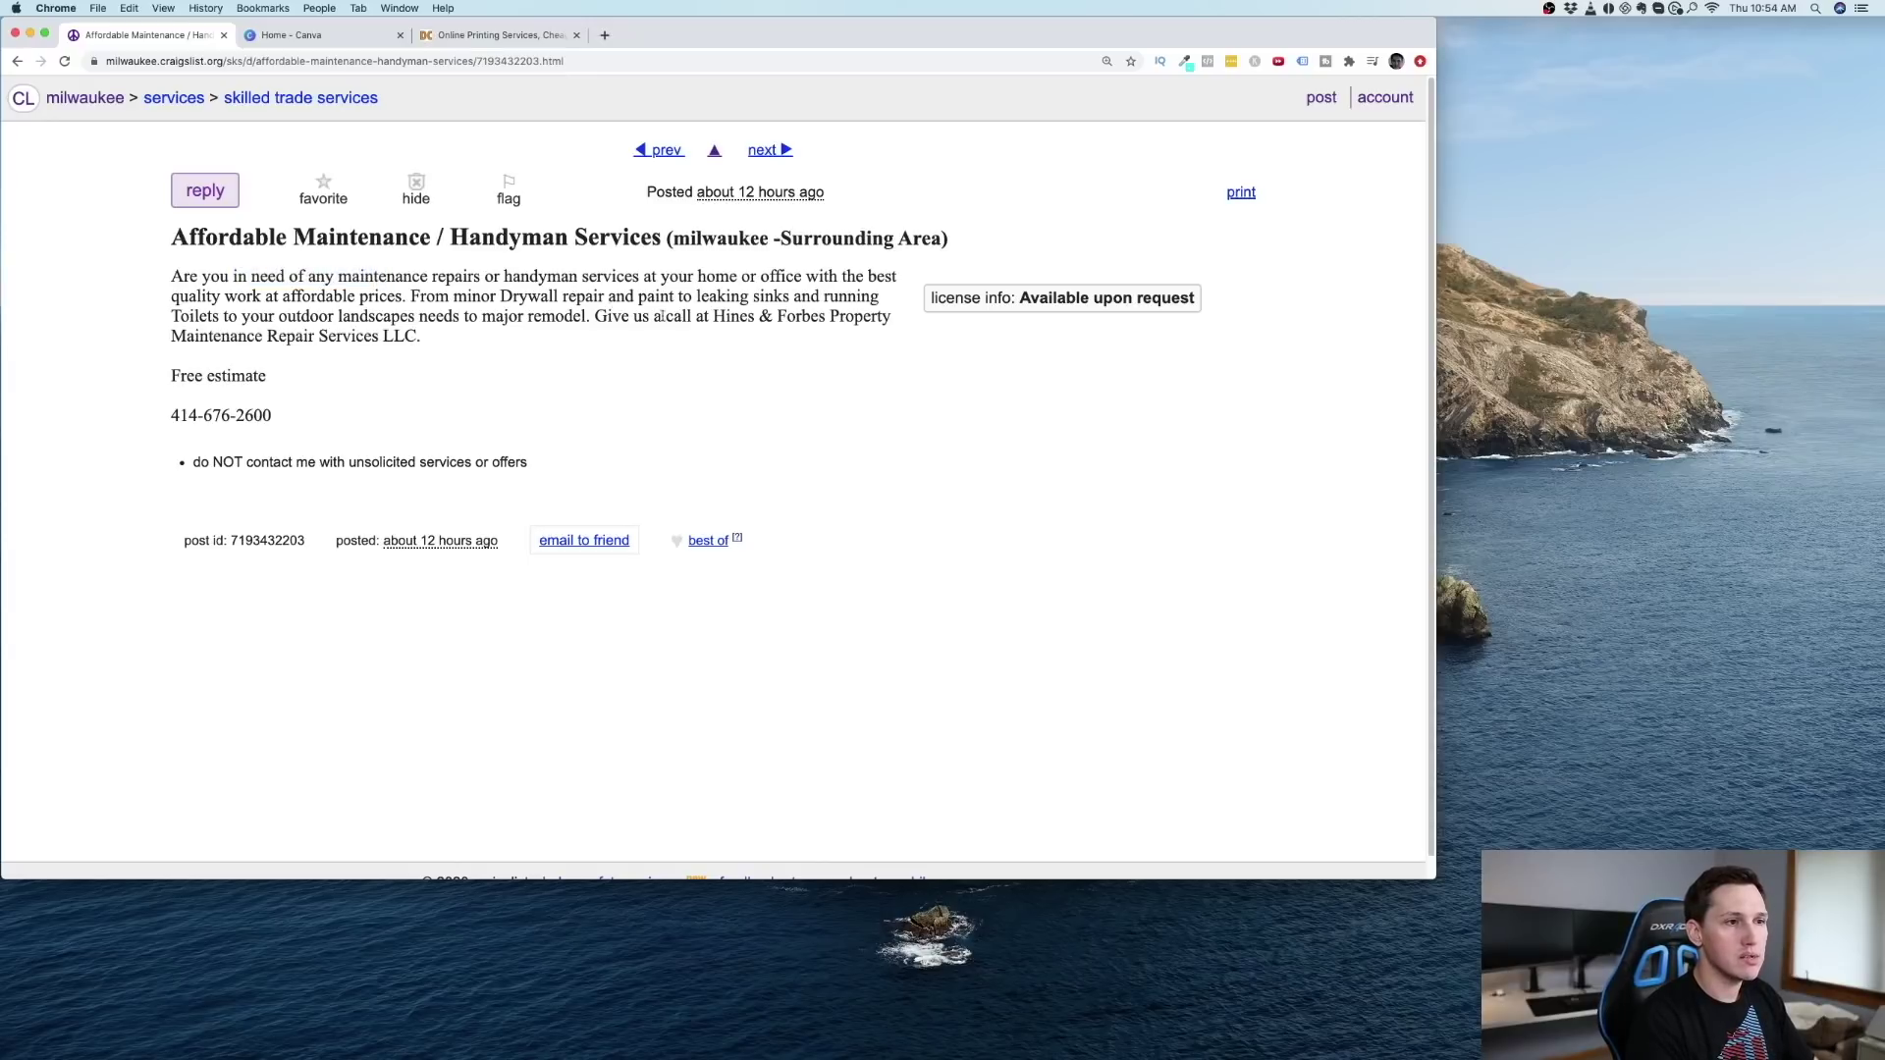
drag(713, 317, 432, 340)
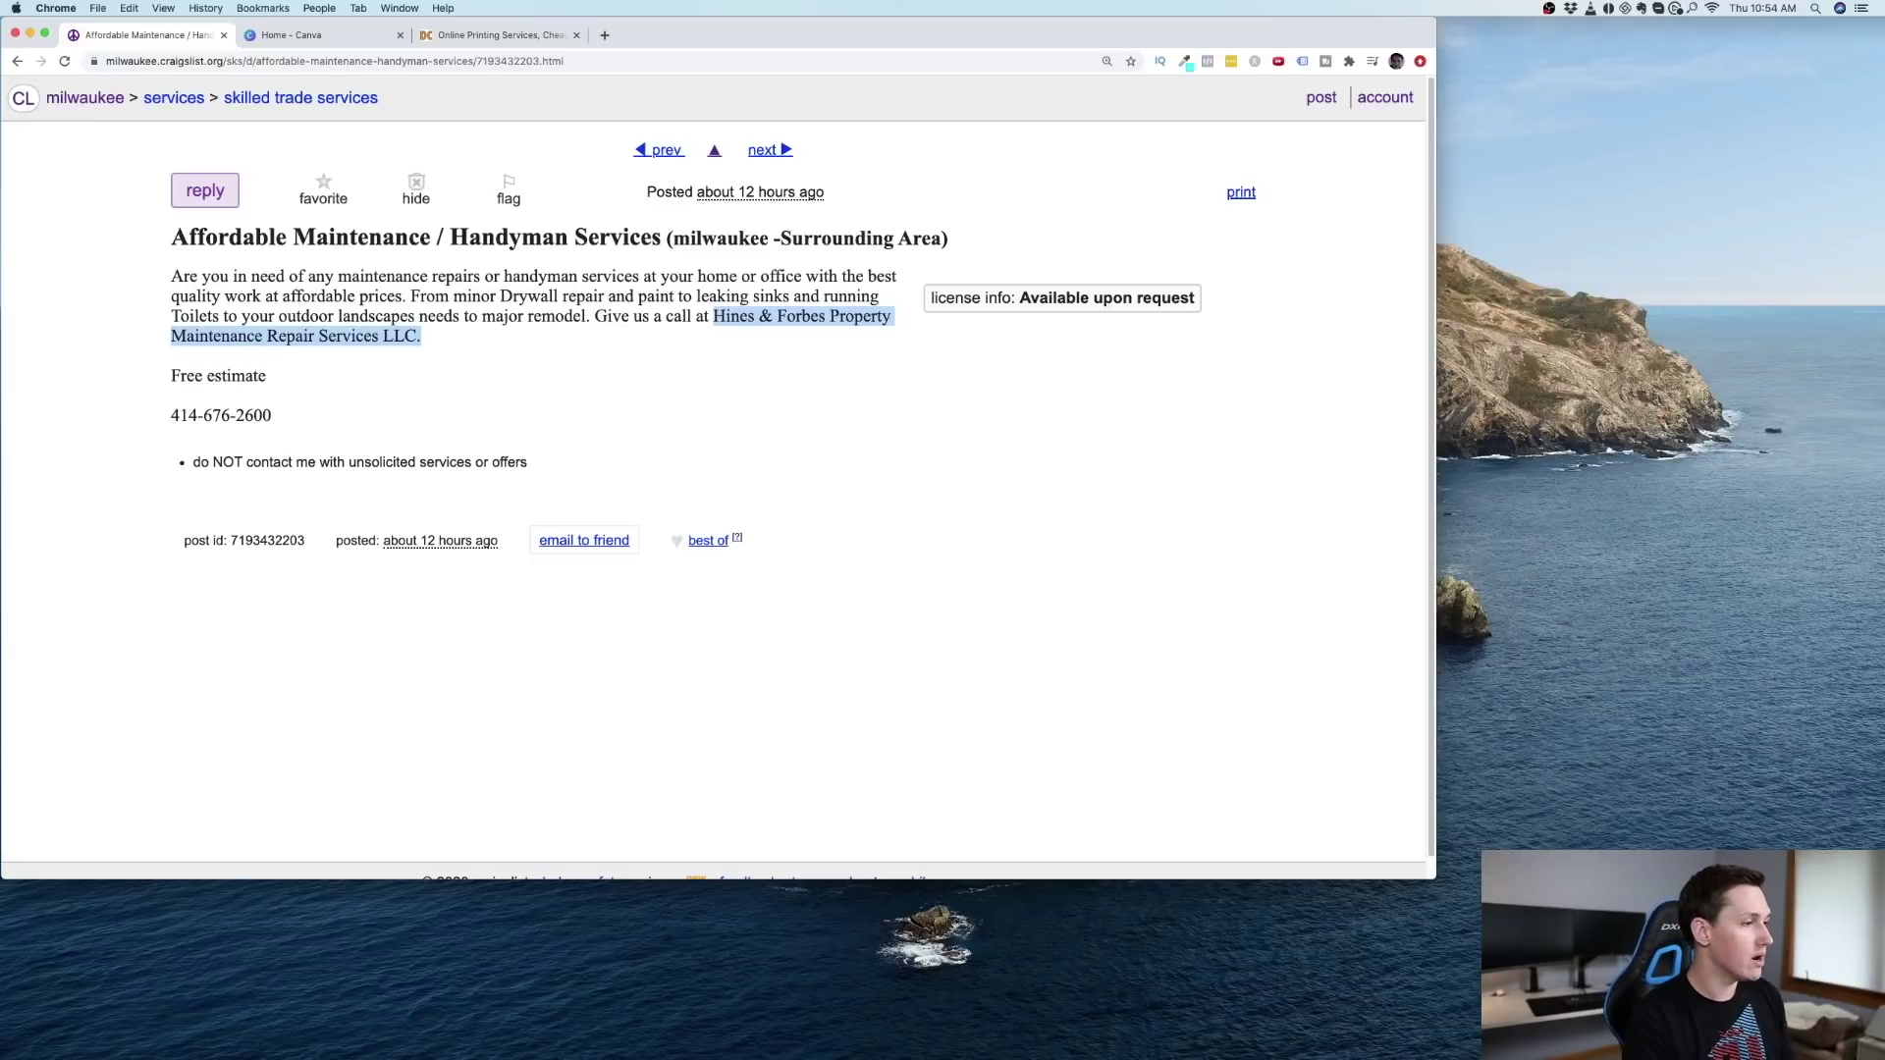
key(super+Tab)
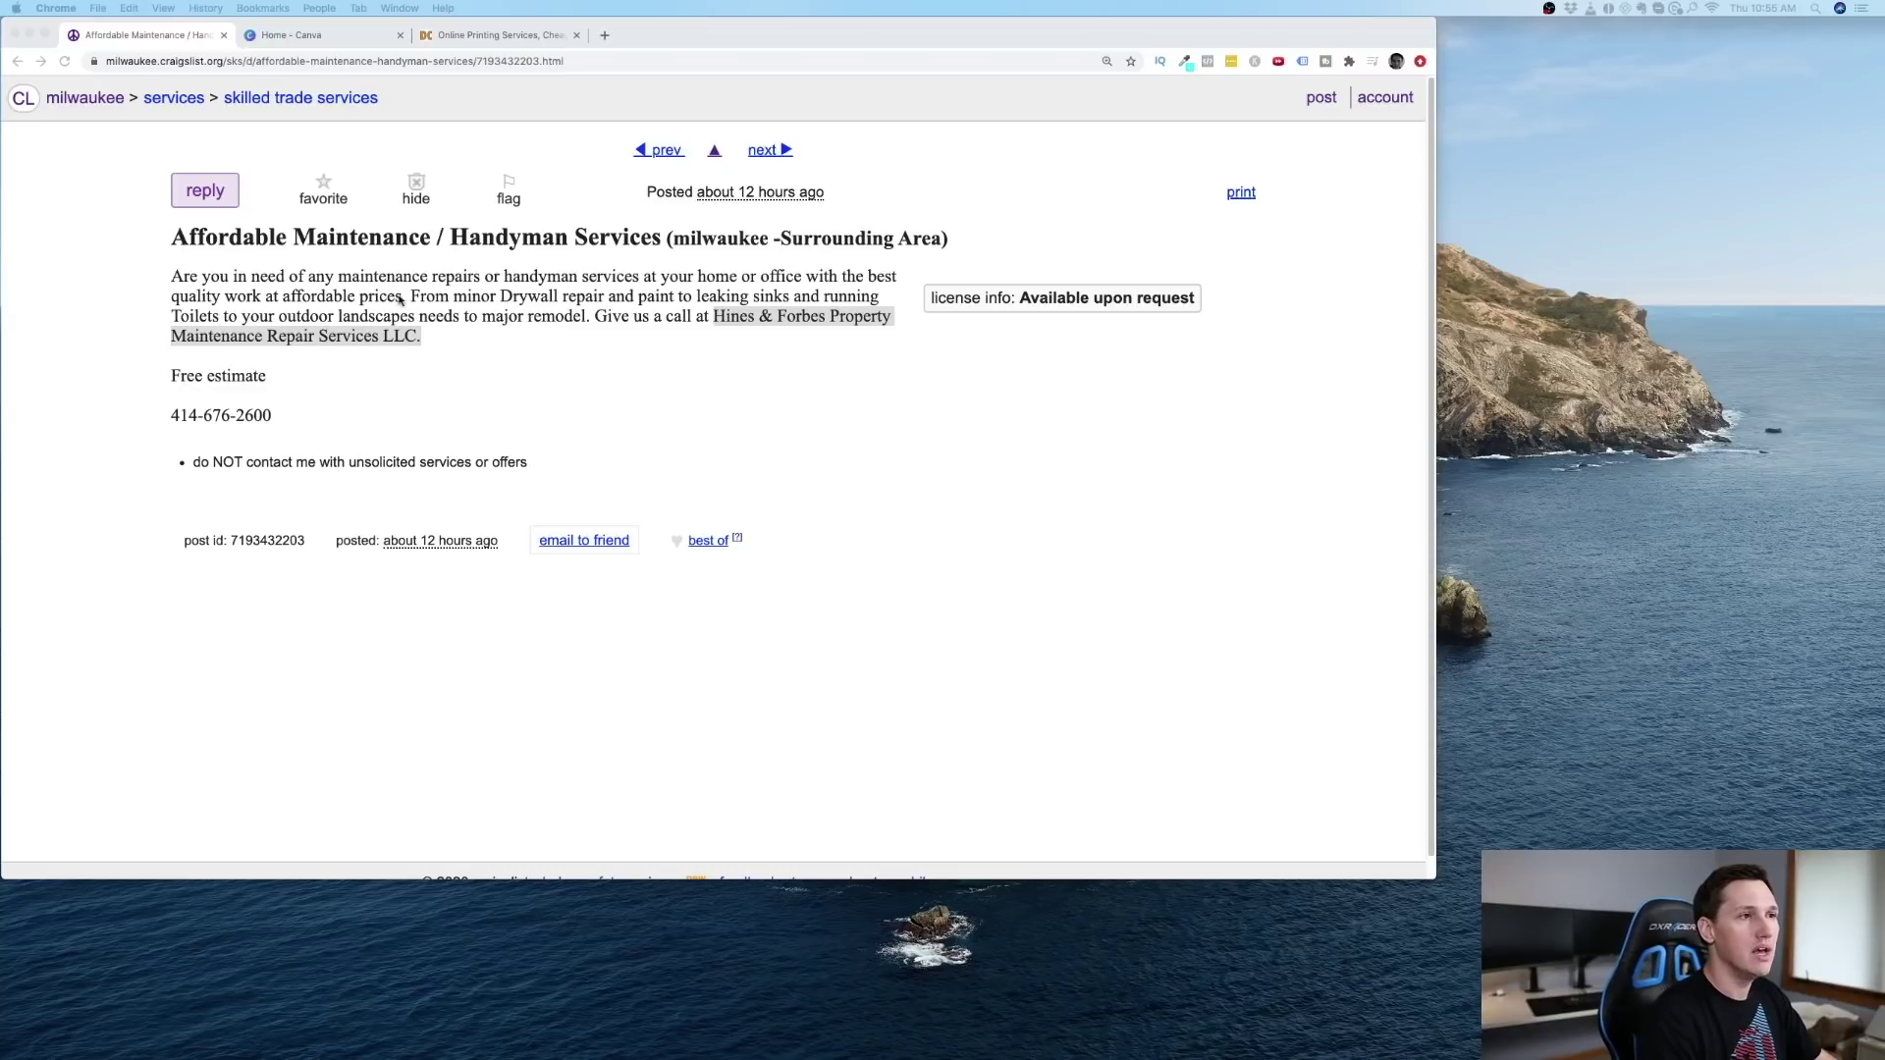
Step: Reselect the full name 'Hines & Forbes Property Maintenance Repair Services LLC' in the posting
click(444, 342)
click(452, 340)
drag(416, 335, 714, 314)
key(super+c)
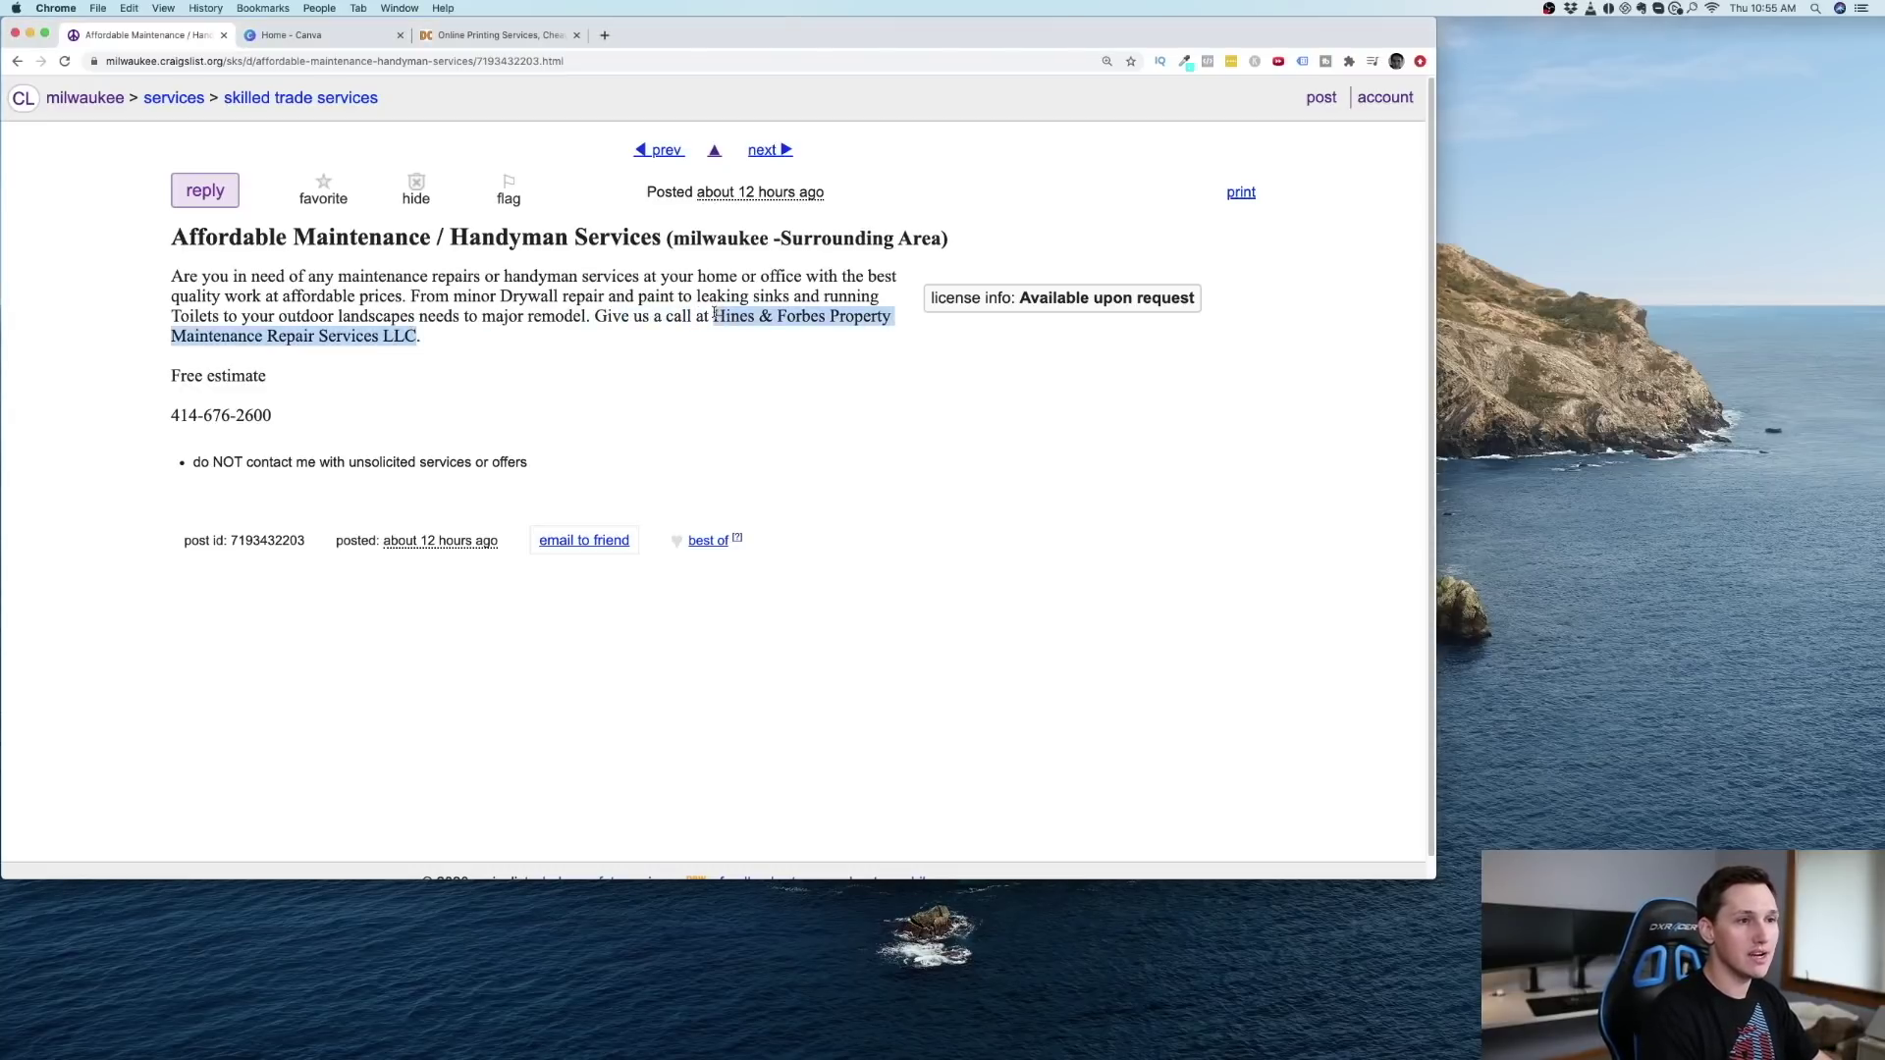
Step: Search Google in a new tab for the Hines & Forbes business name, then return to Canva's home tab
click(606, 36)
key(super+v)
key(Return)
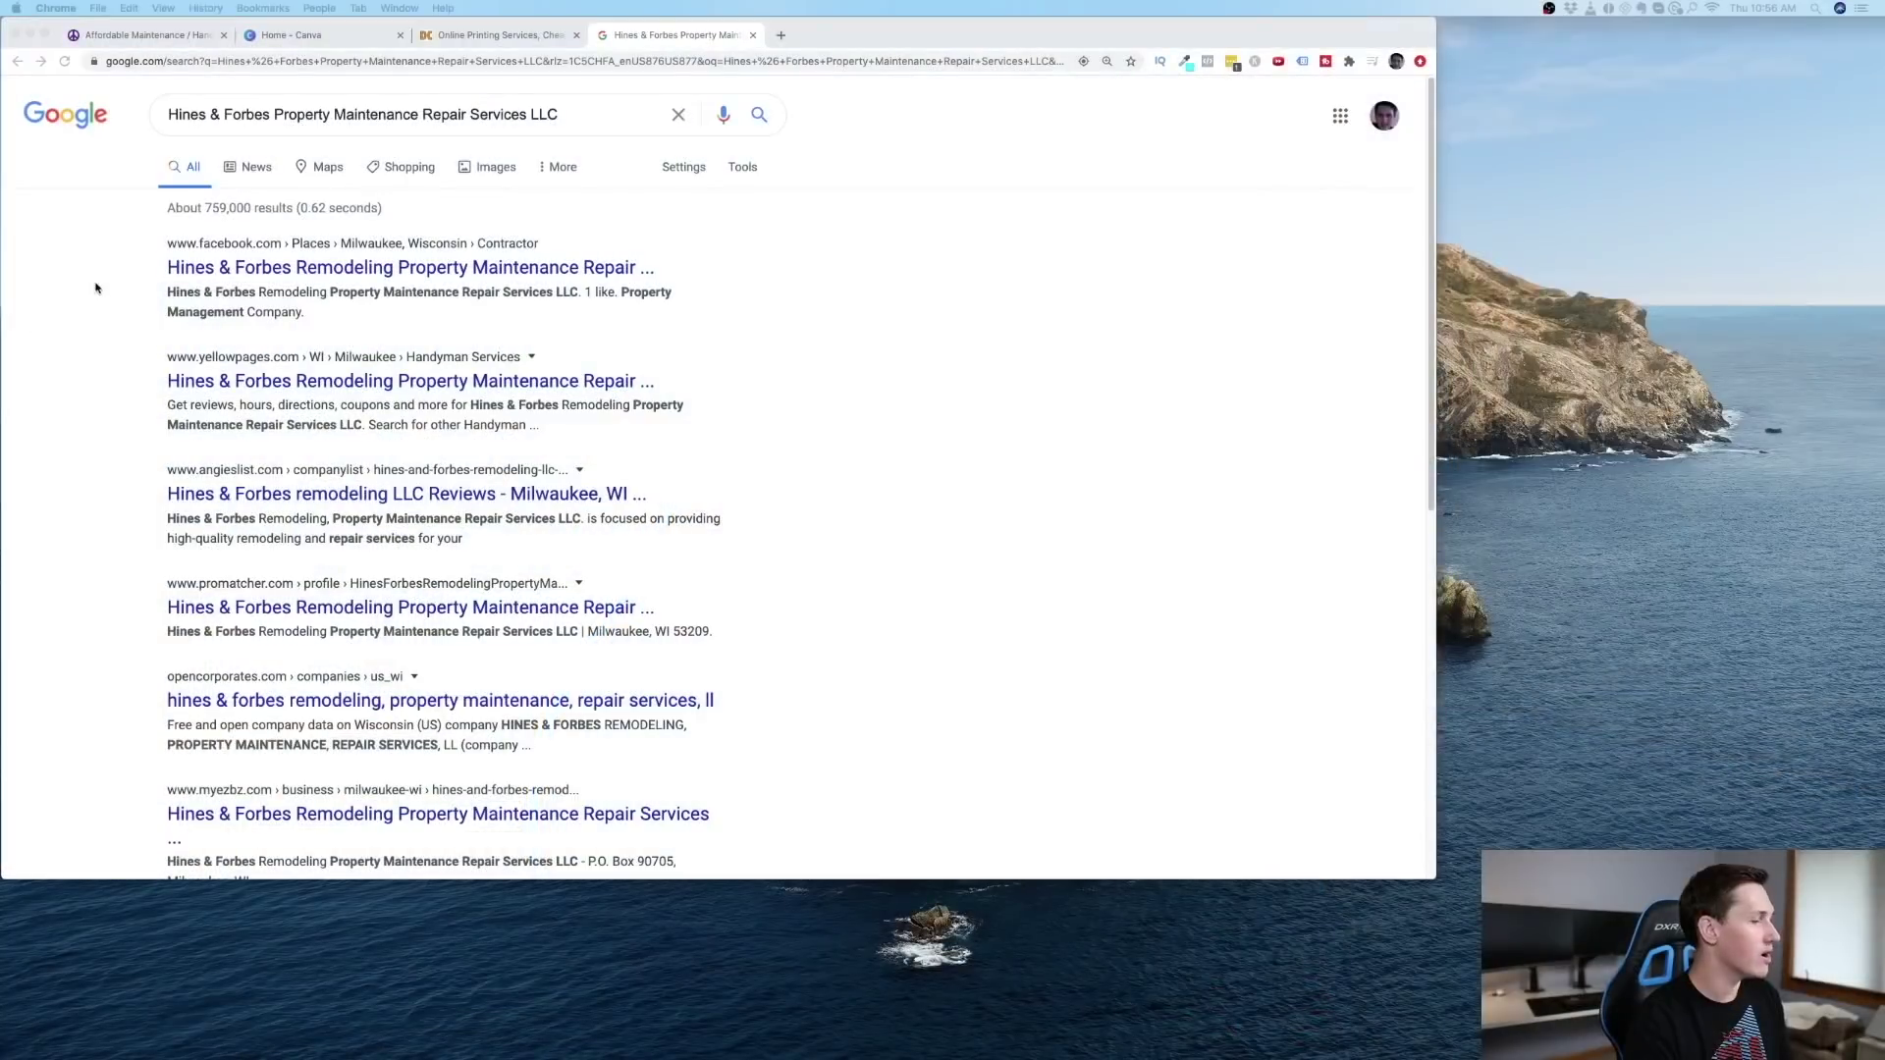
click(301, 37)
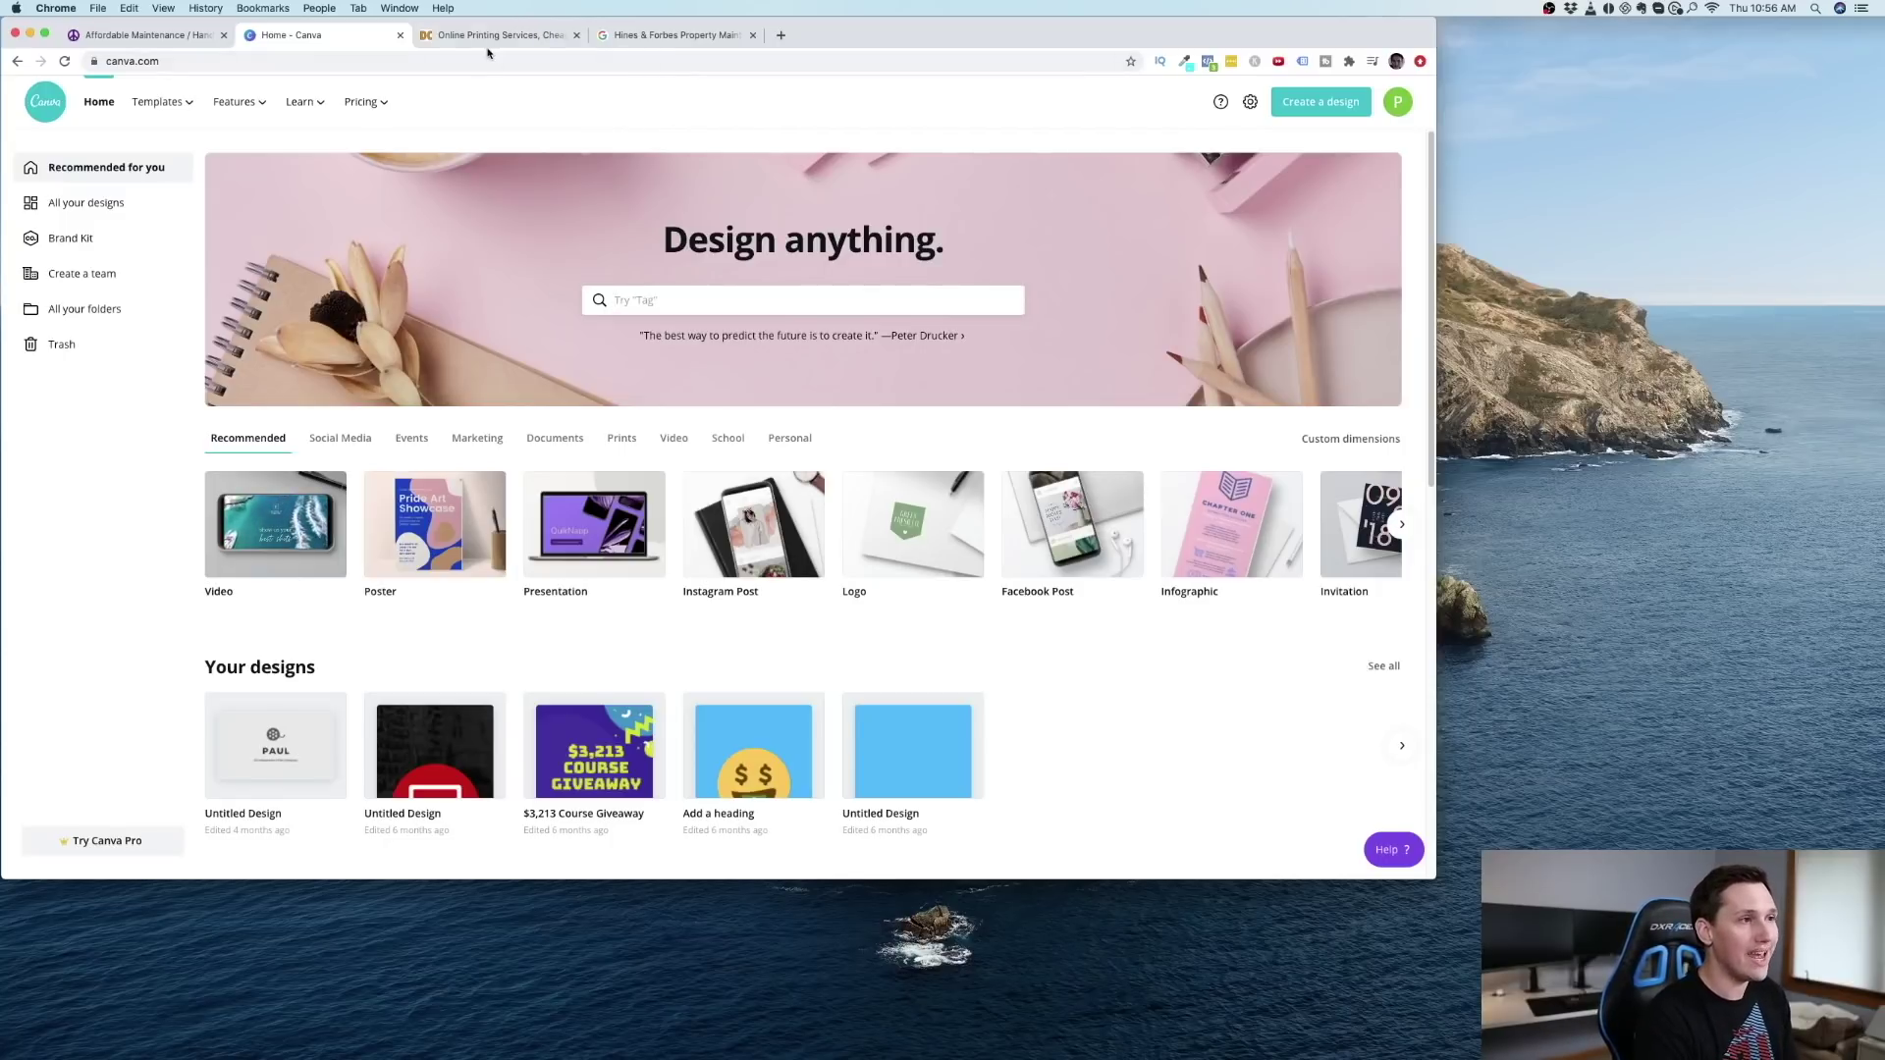
Step: Open Canva's Business Card template gallery from the Templates menu
mouse_move(169, 105)
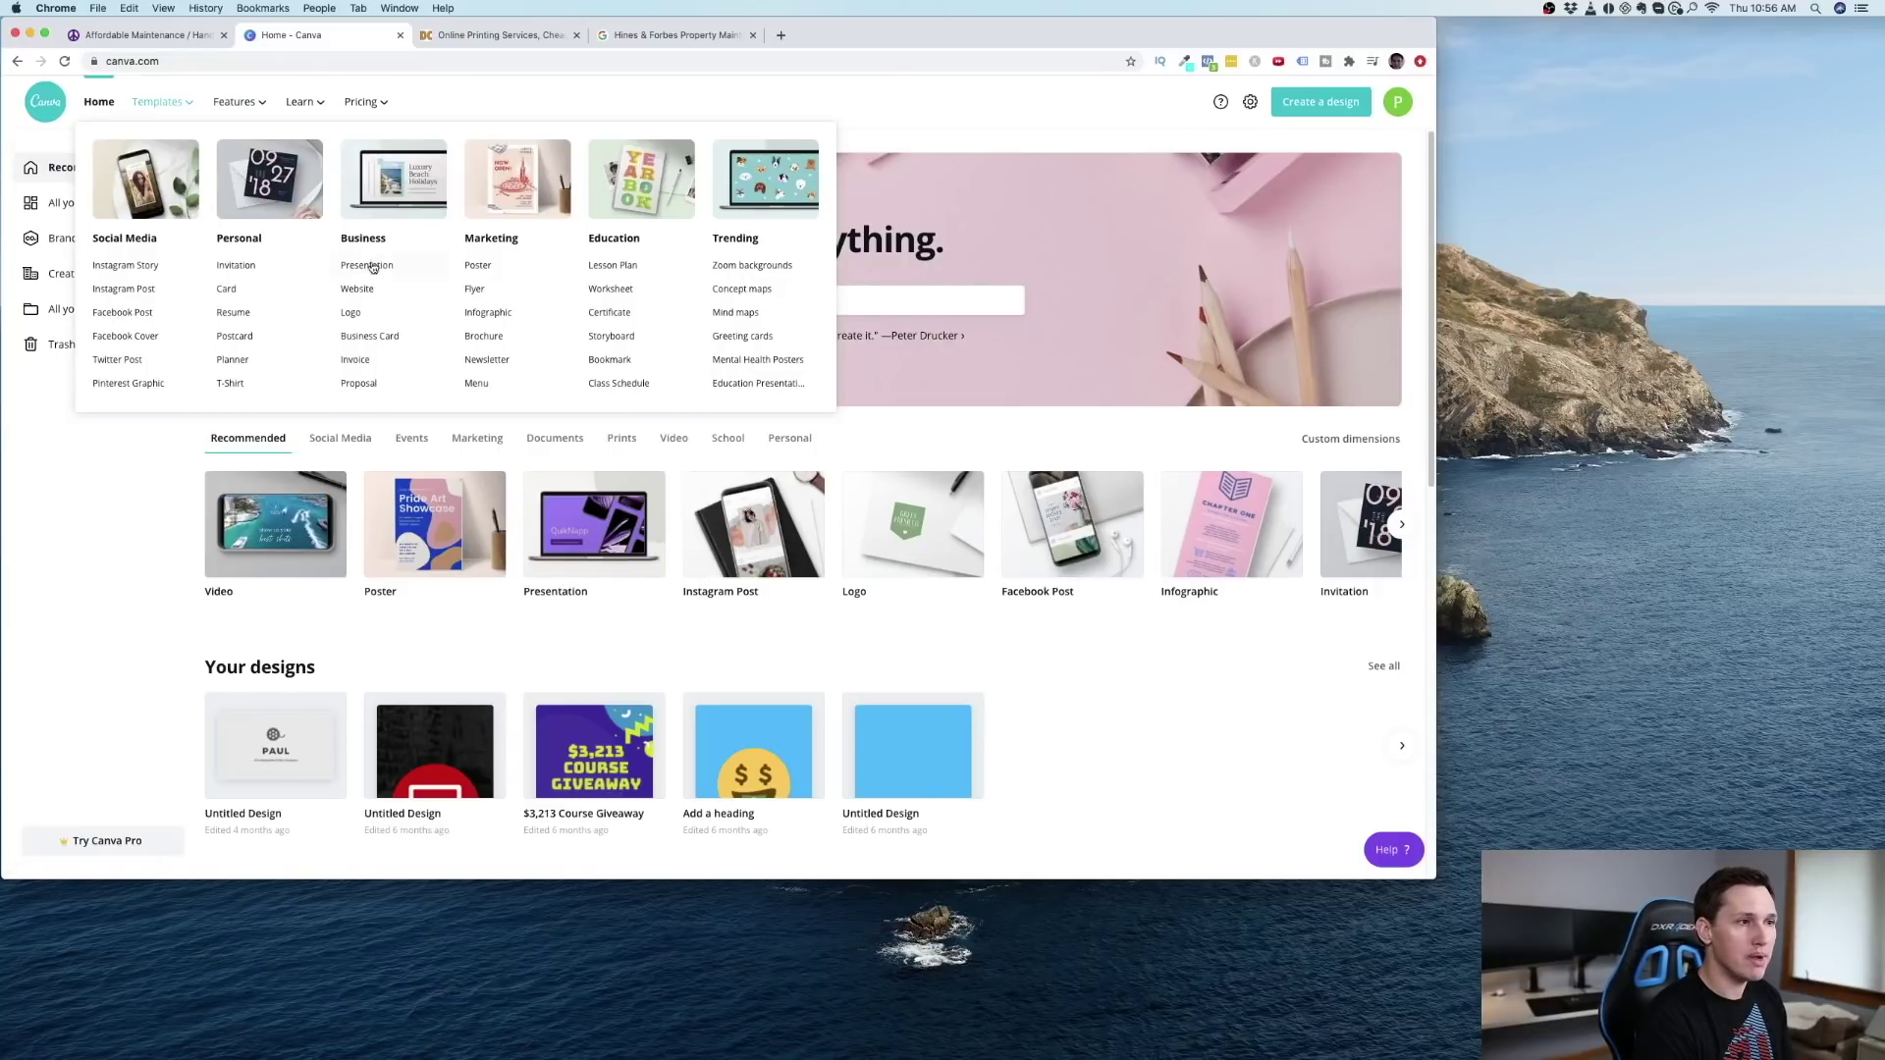
click(371, 337)
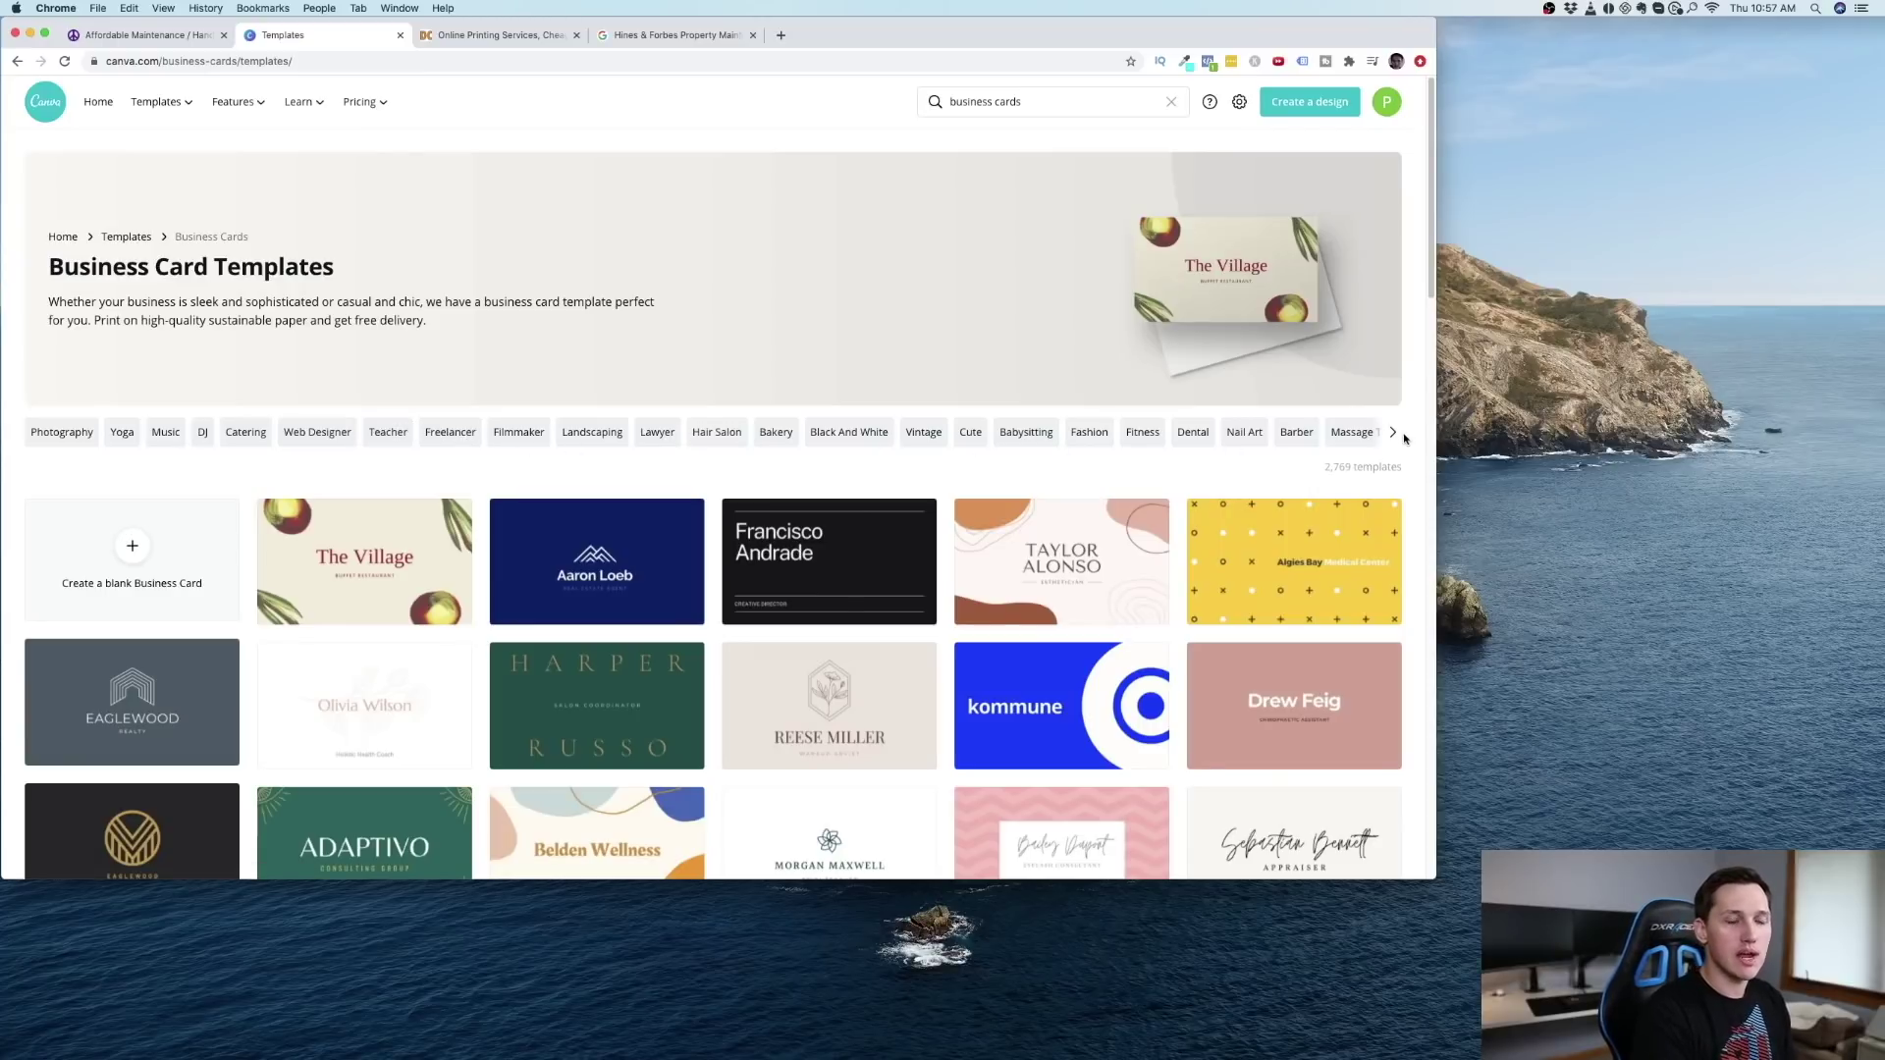
Step: Check the handyman wording in the Craigslist posting title, then return to the Canva templates
click(147, 35)
drag(481, 237, 640, 238)
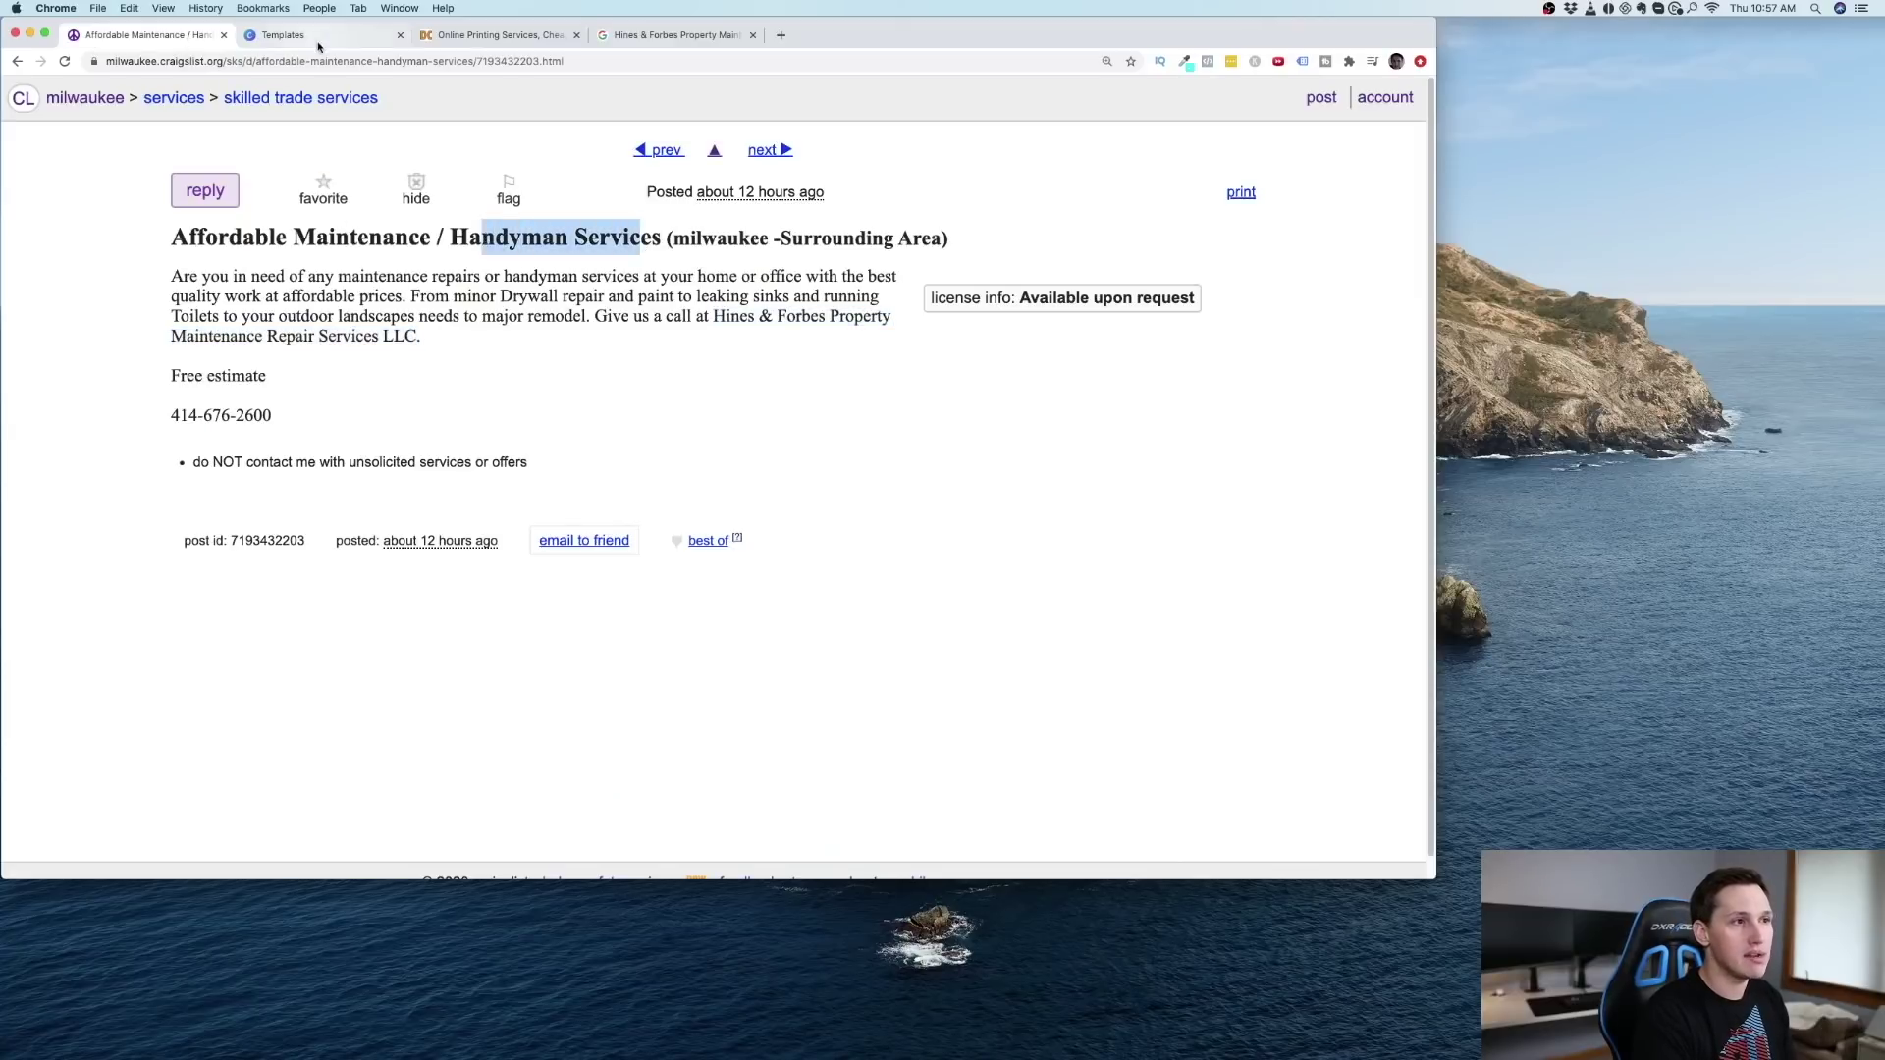
click(382, 38)
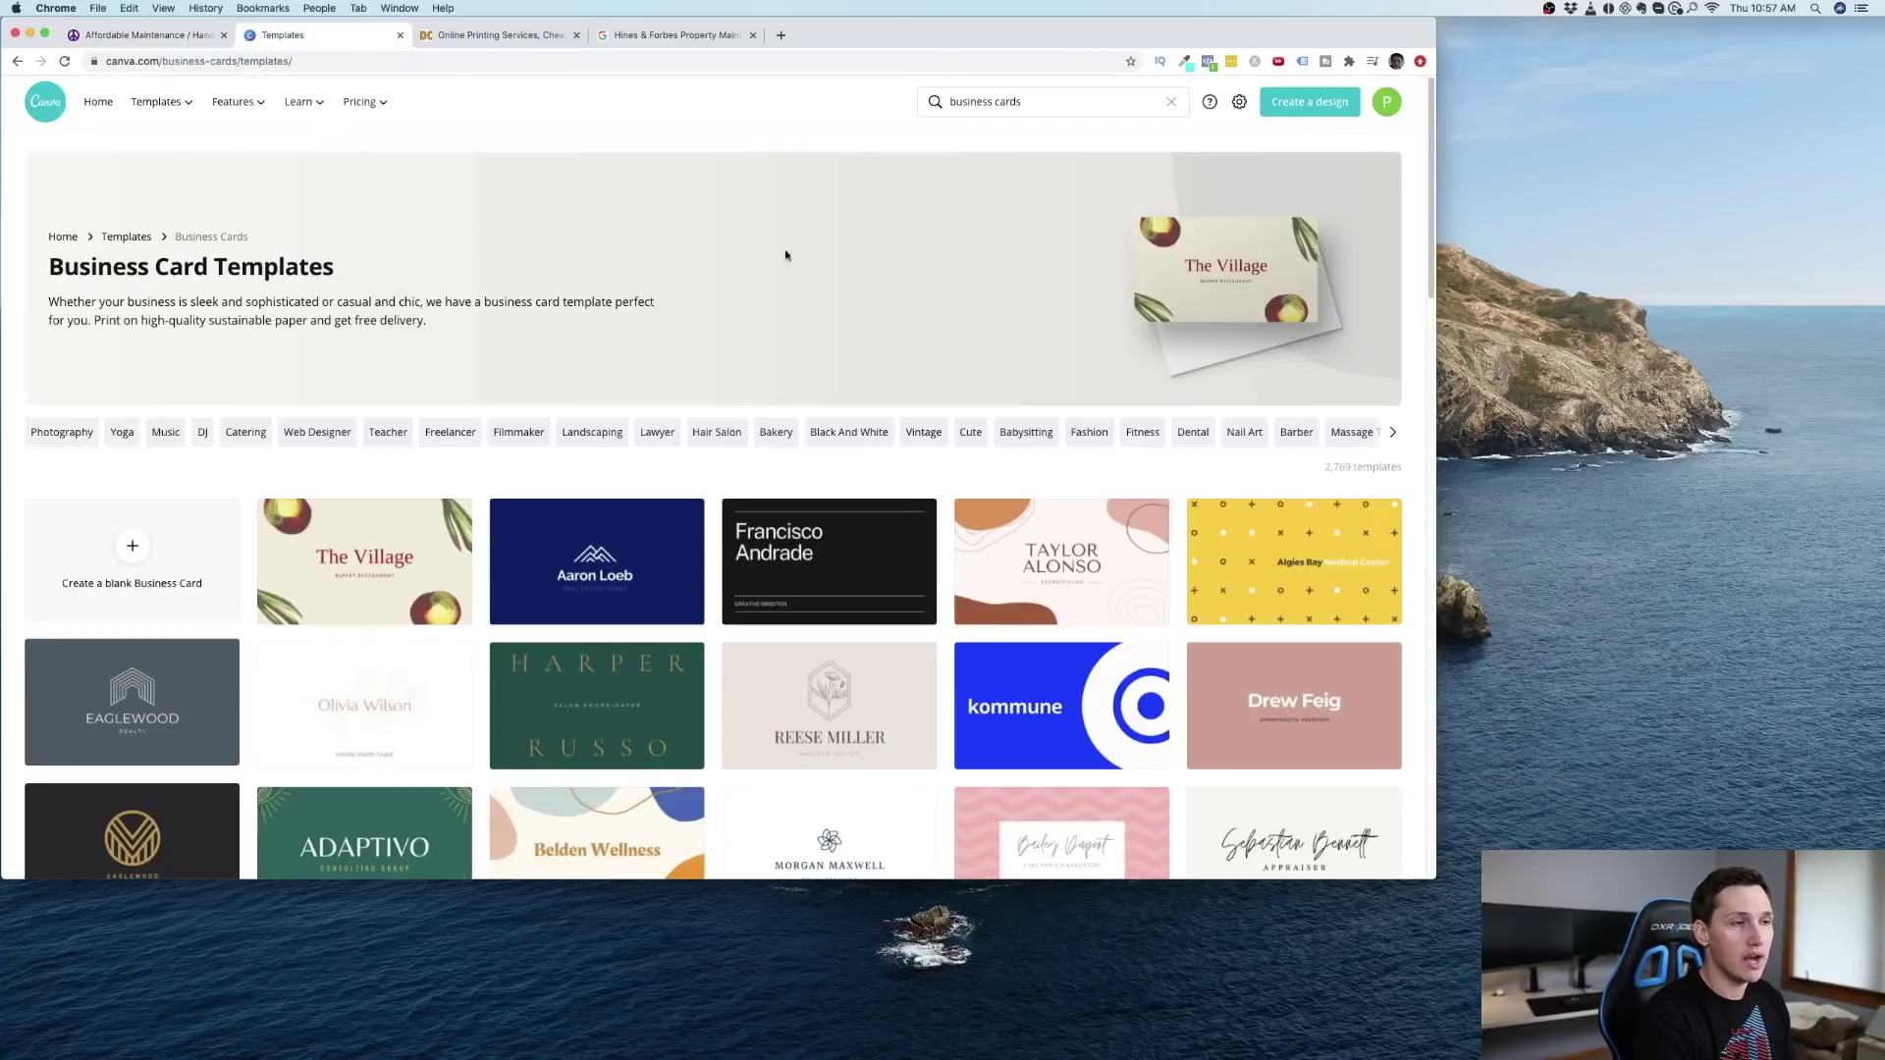
Step: Filter the business card templates to Handyman and browse the 31 designs
click(1396, 434)
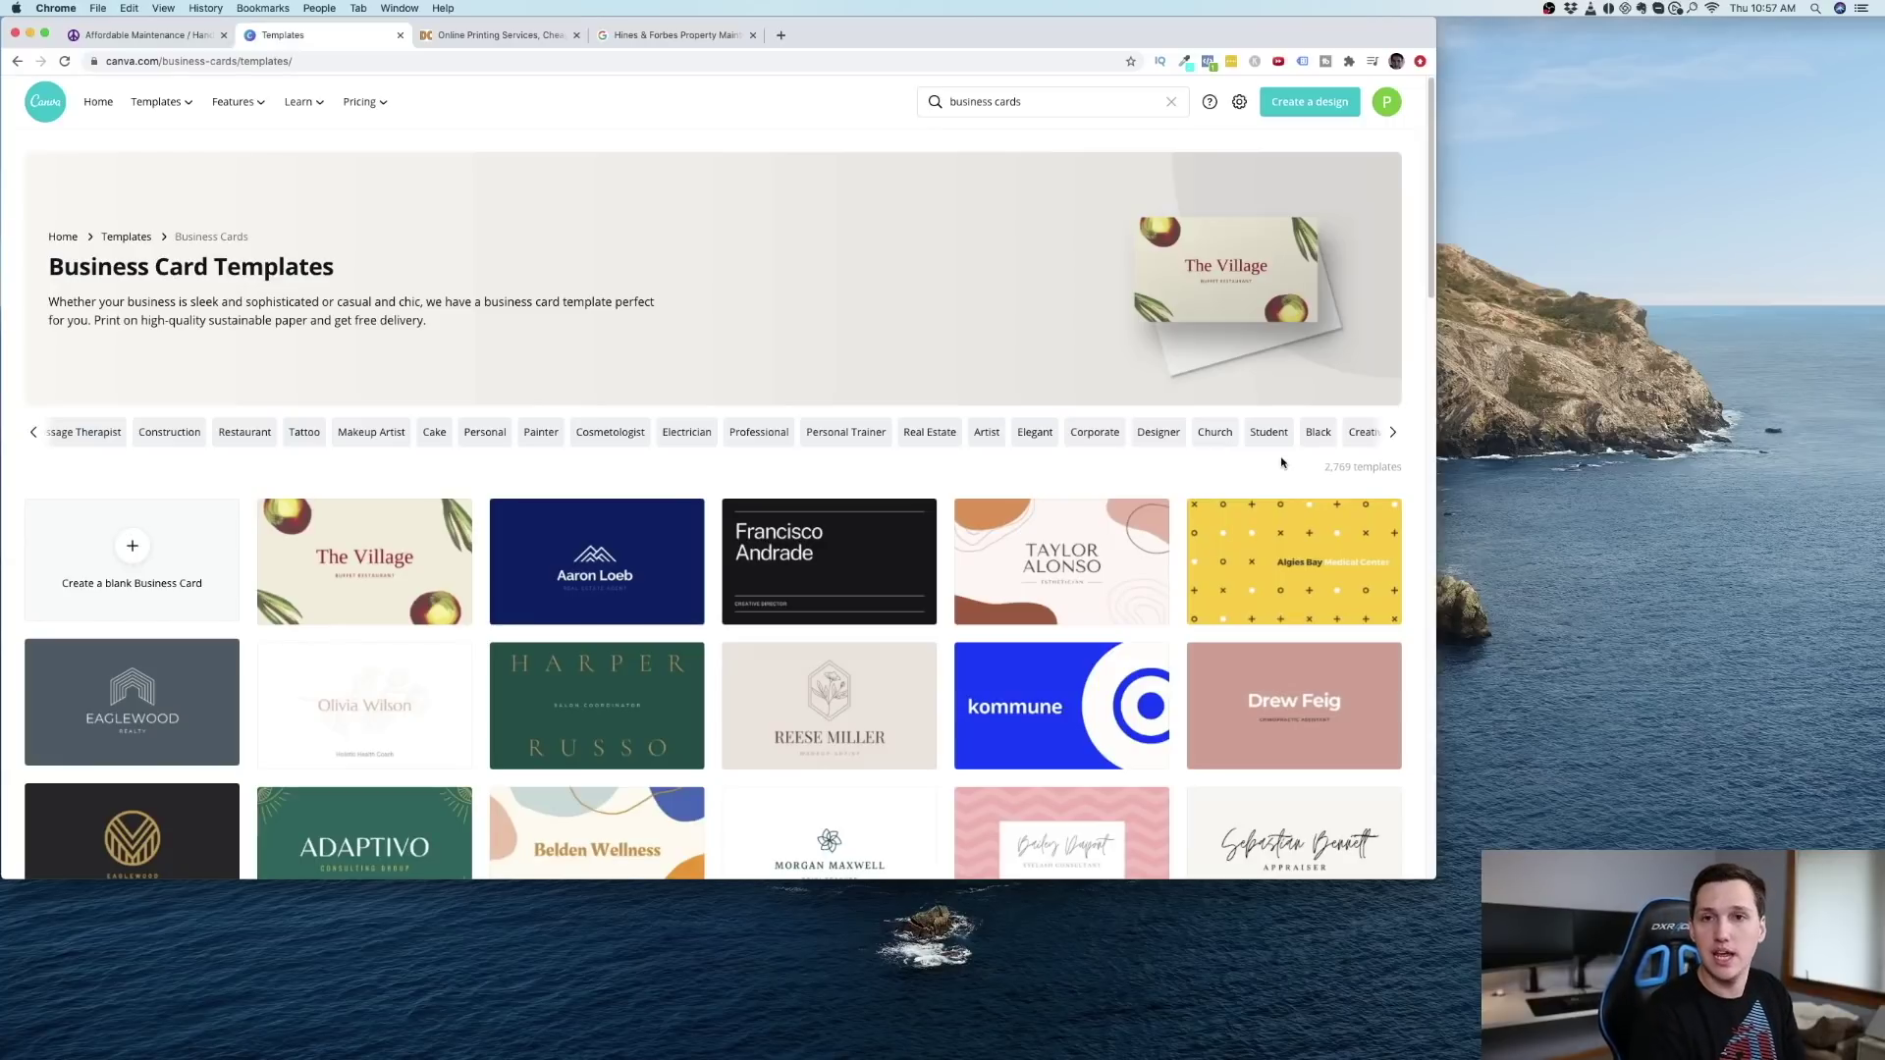
click(1393, 432)
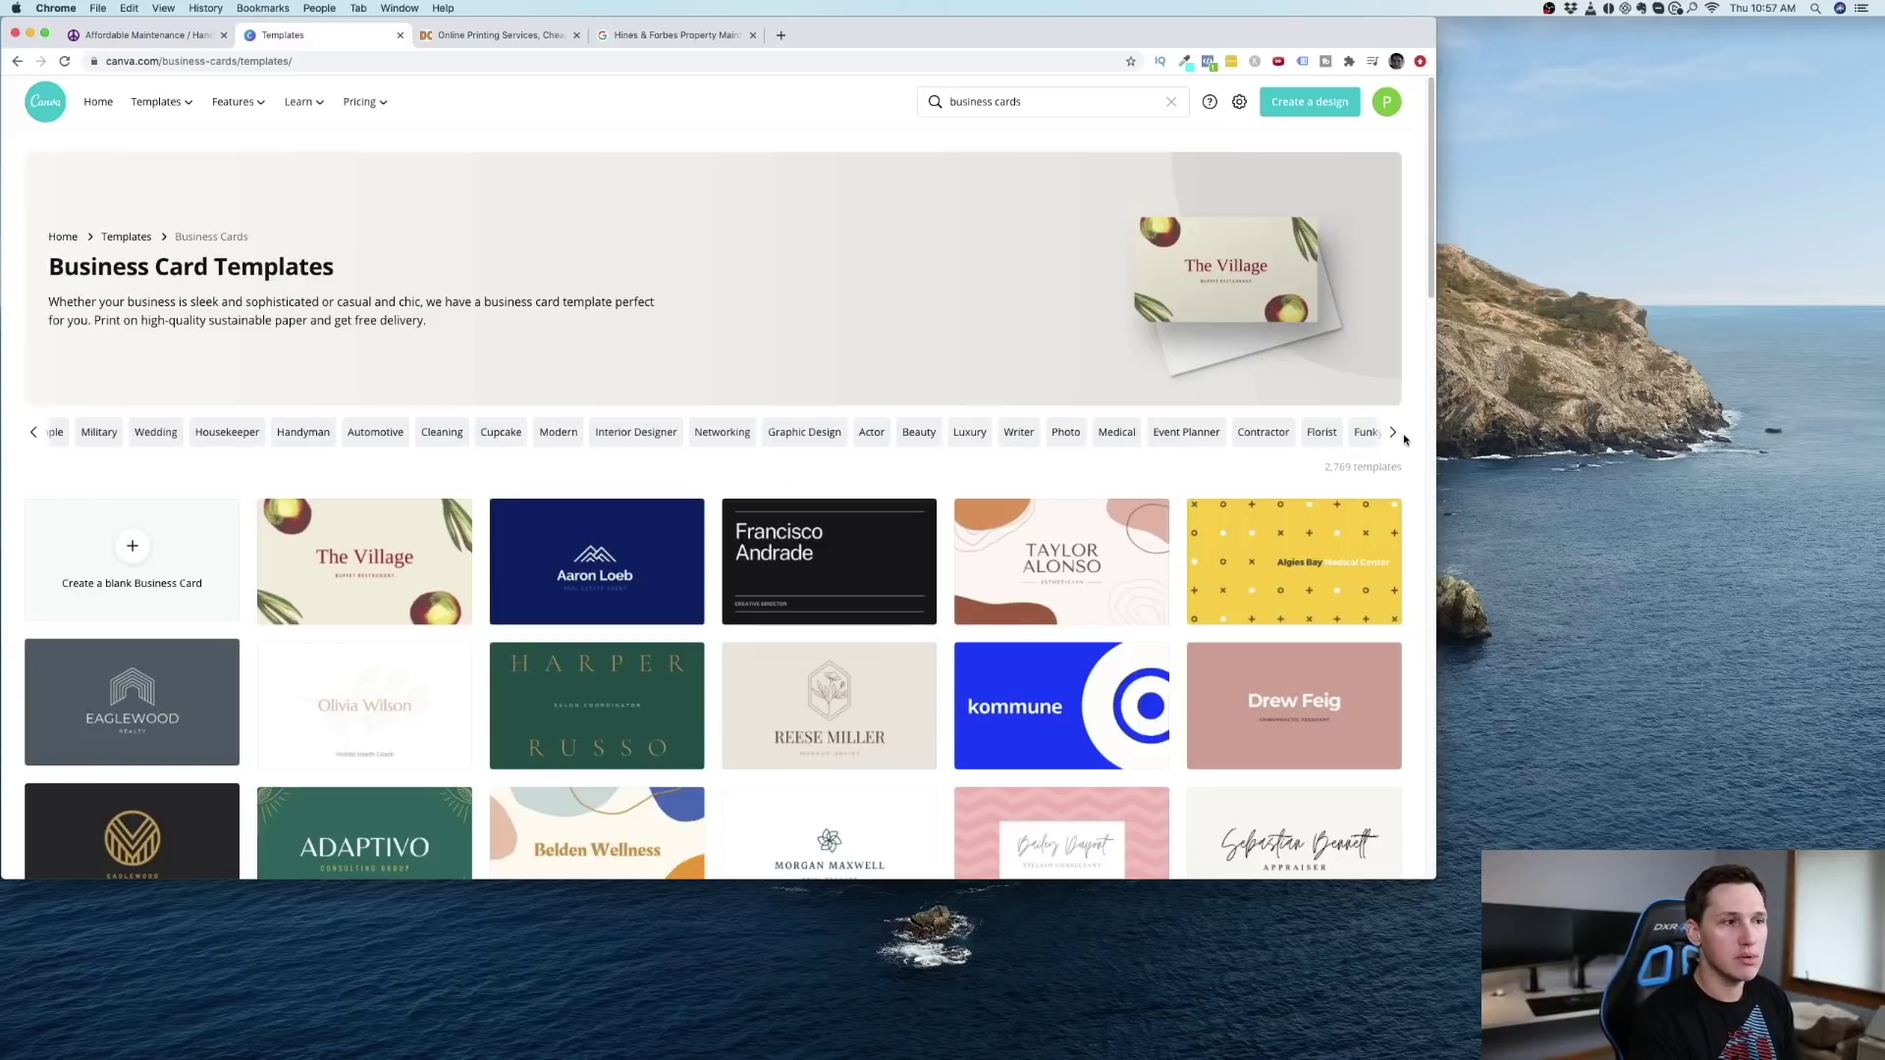
click(285, 433)
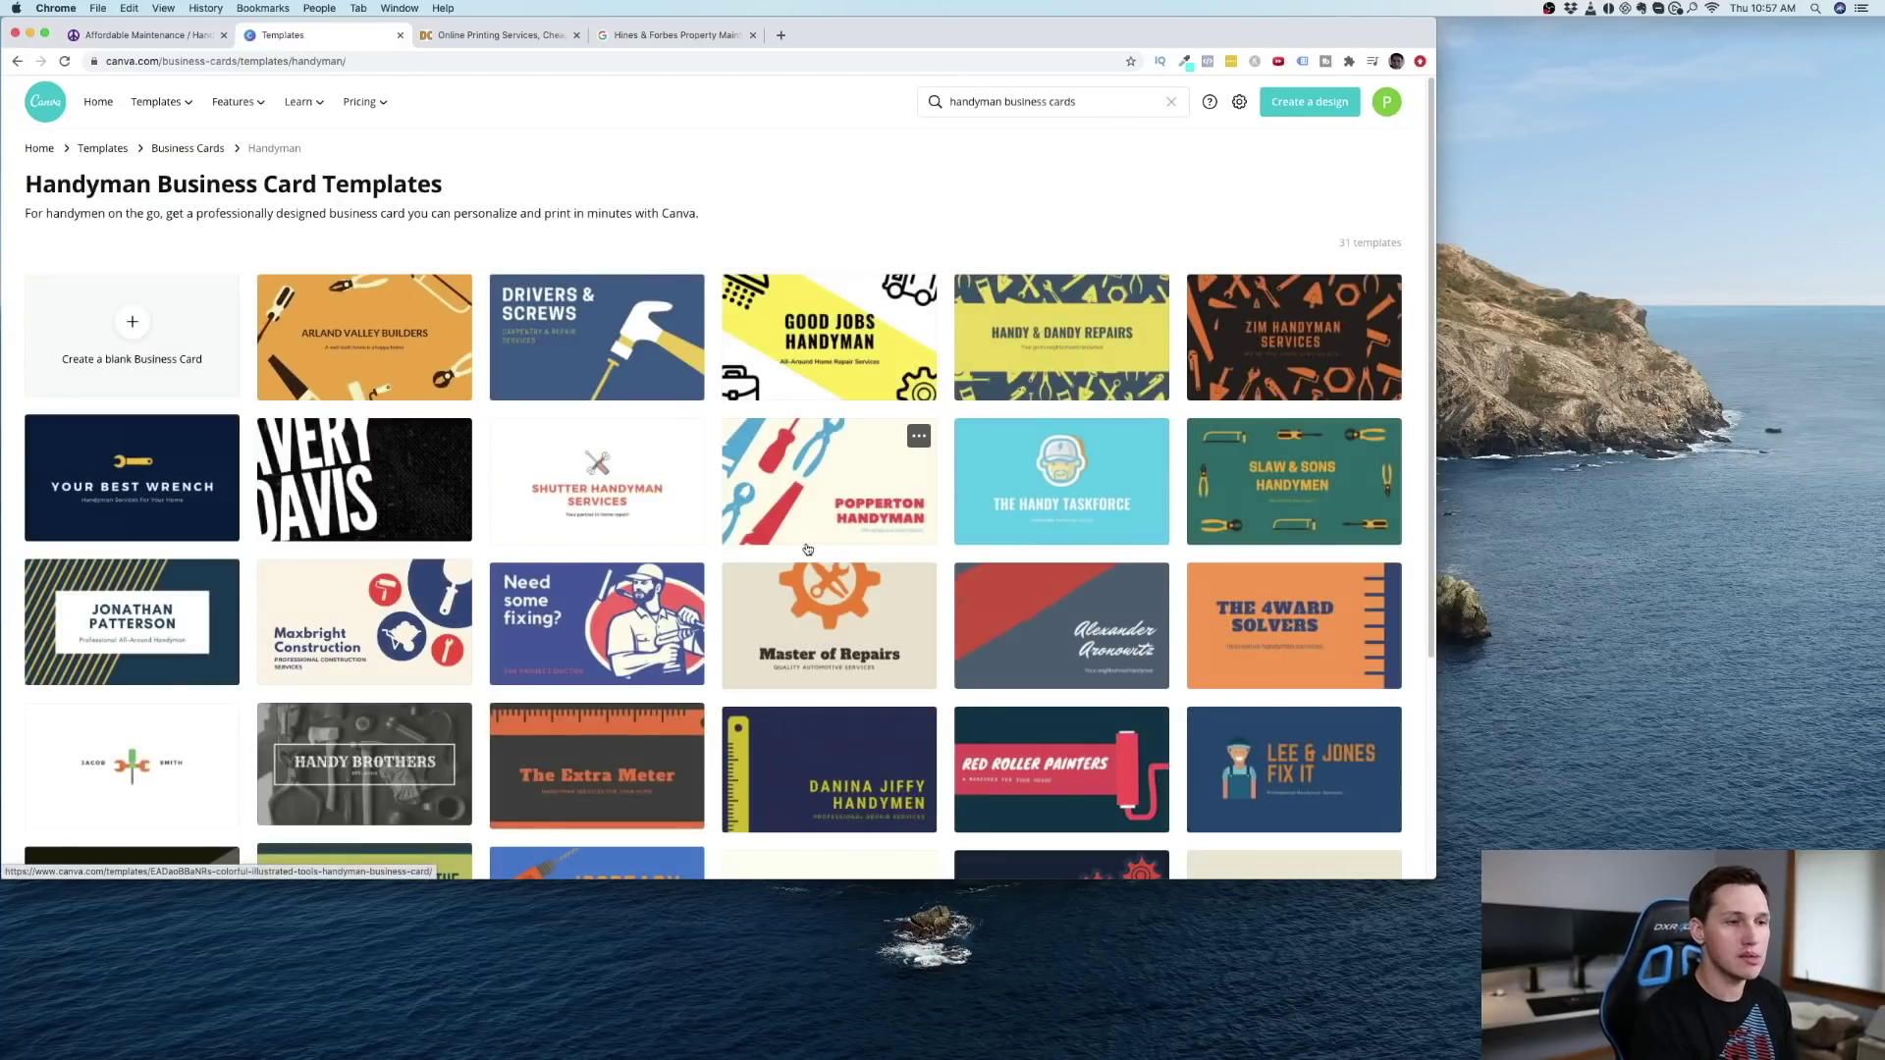
scroll(854, 500, down, 3)
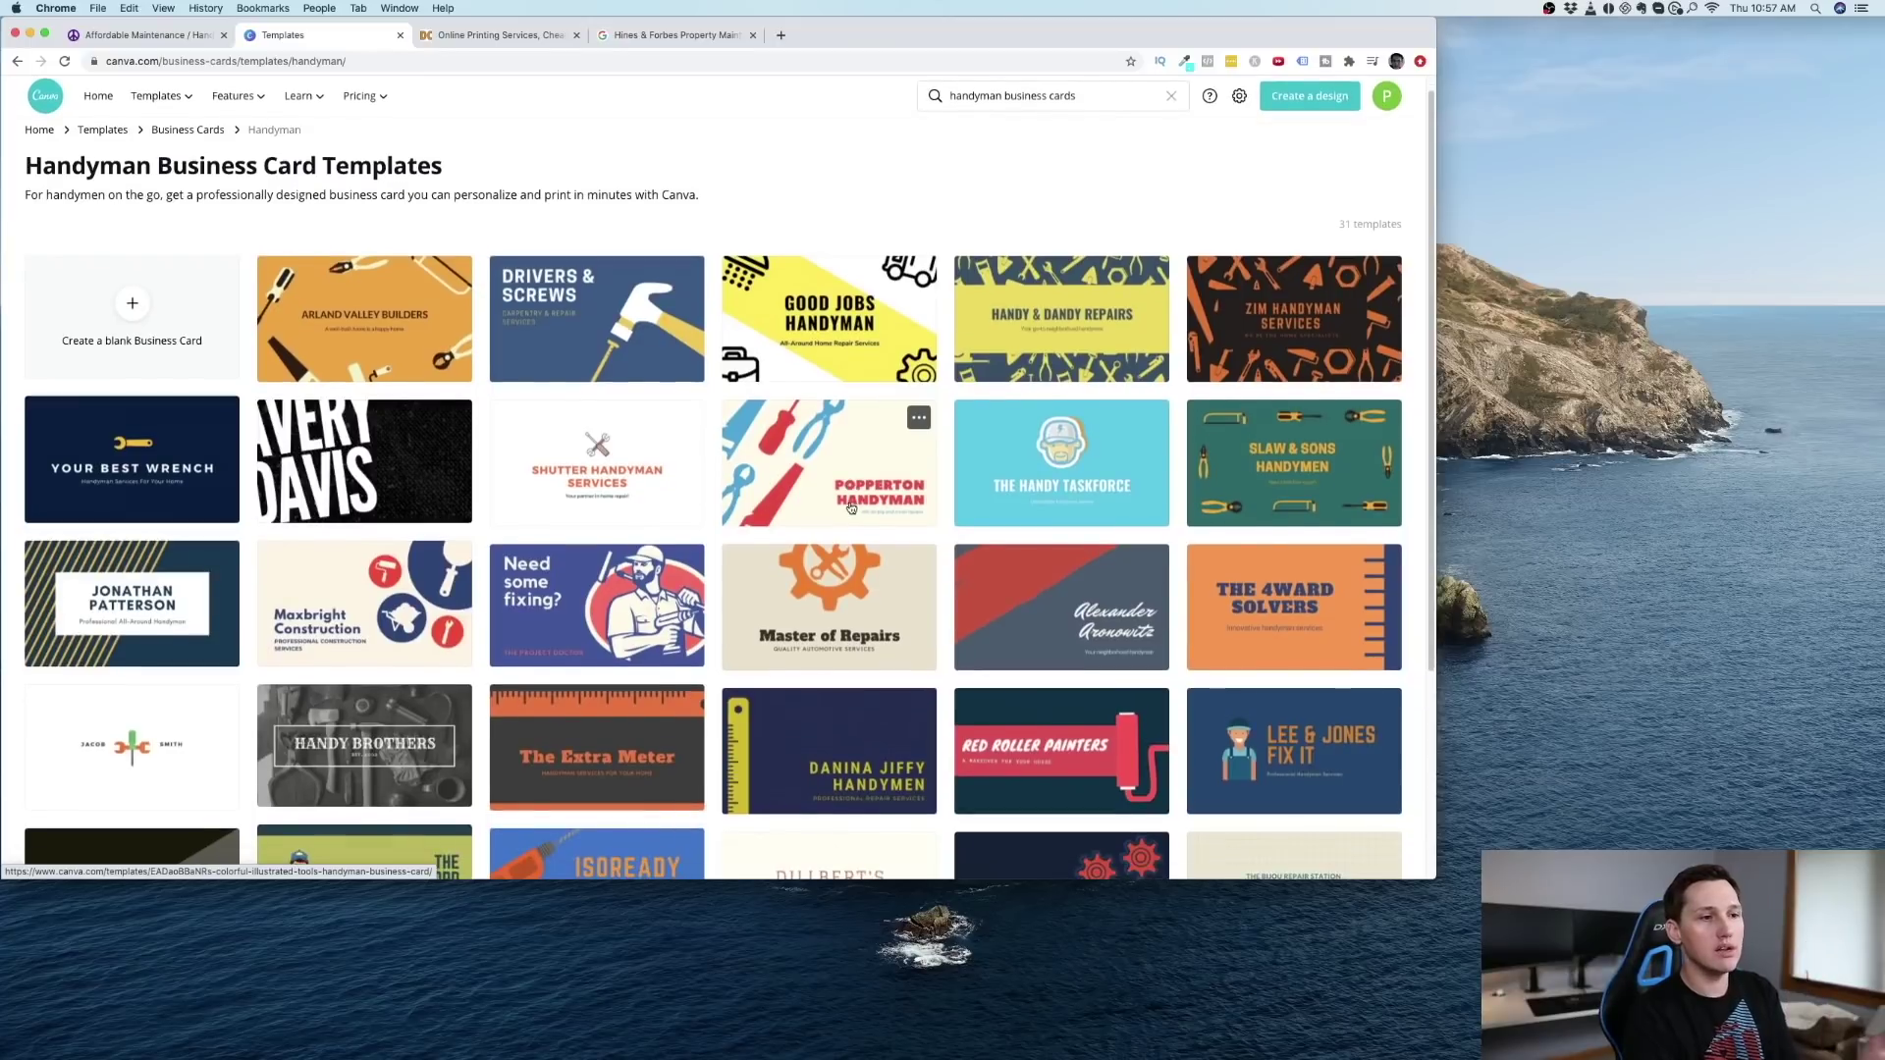
scroll(883, 520, down, 2)
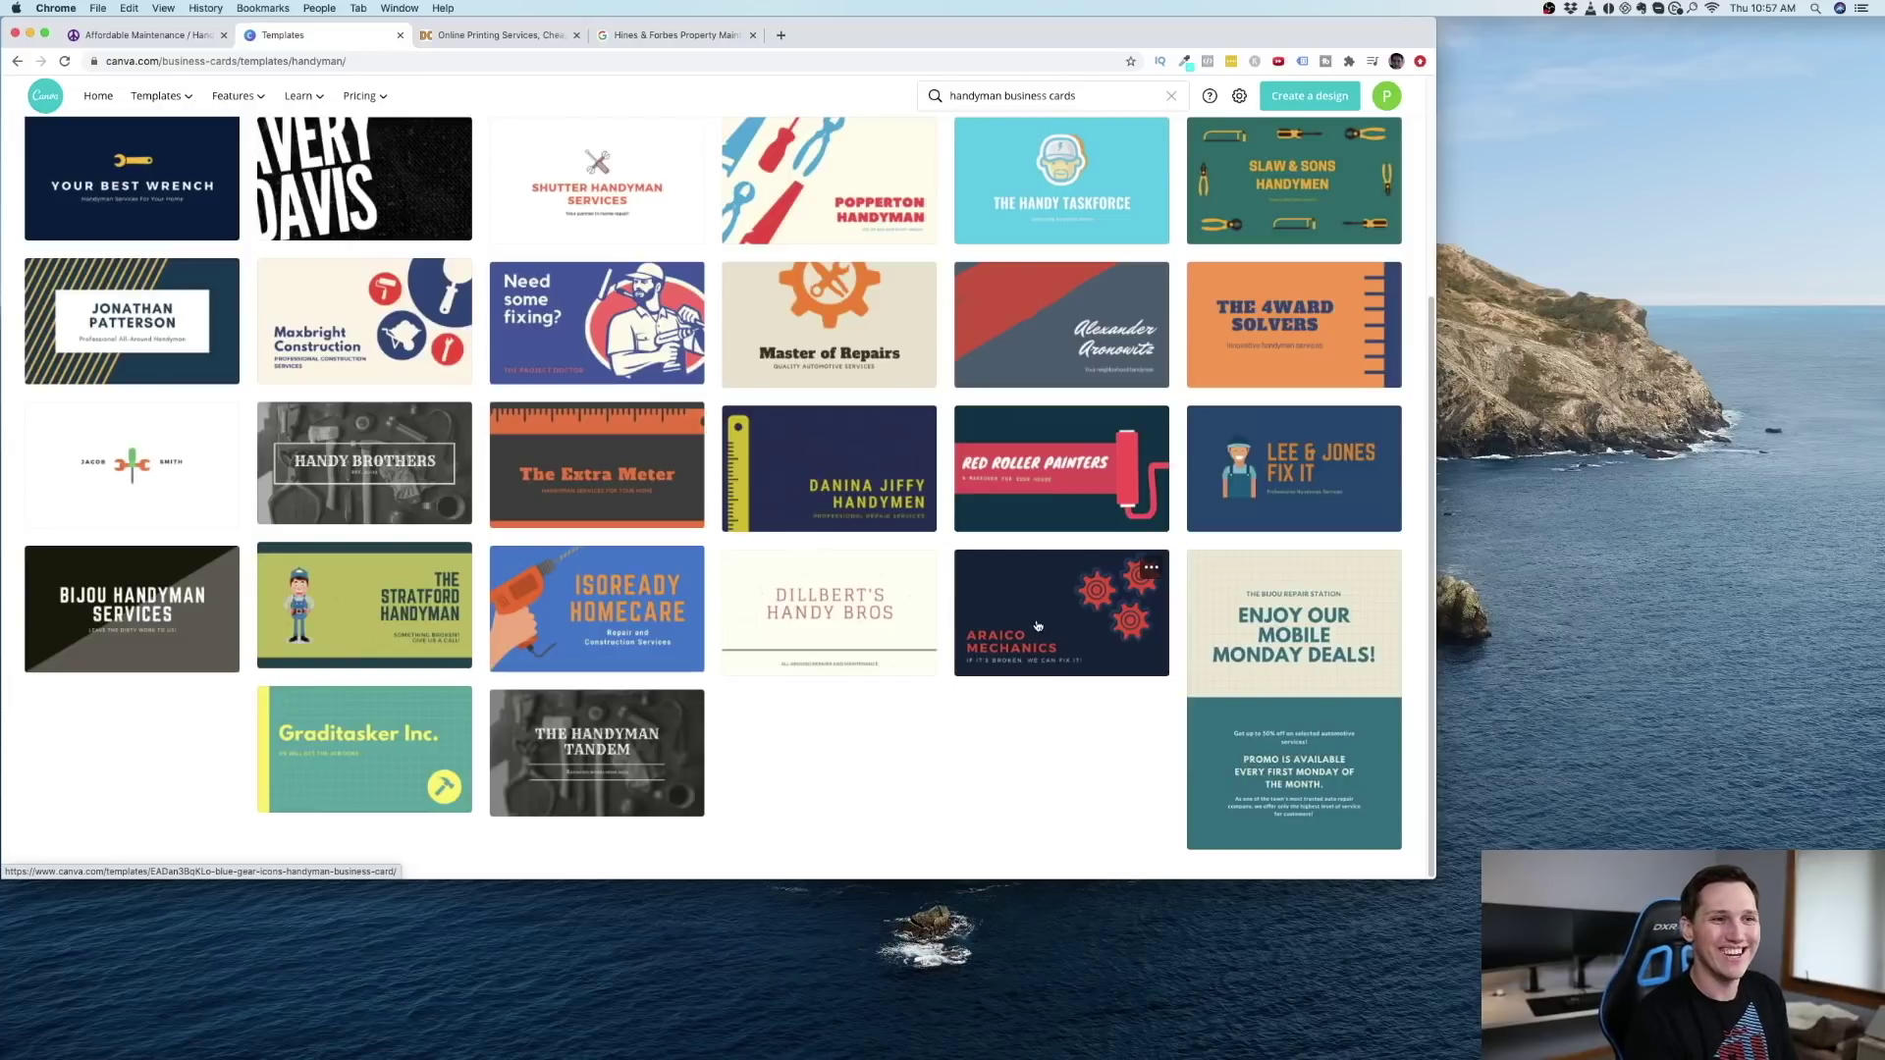
scroll(1129, 633, up, 5)
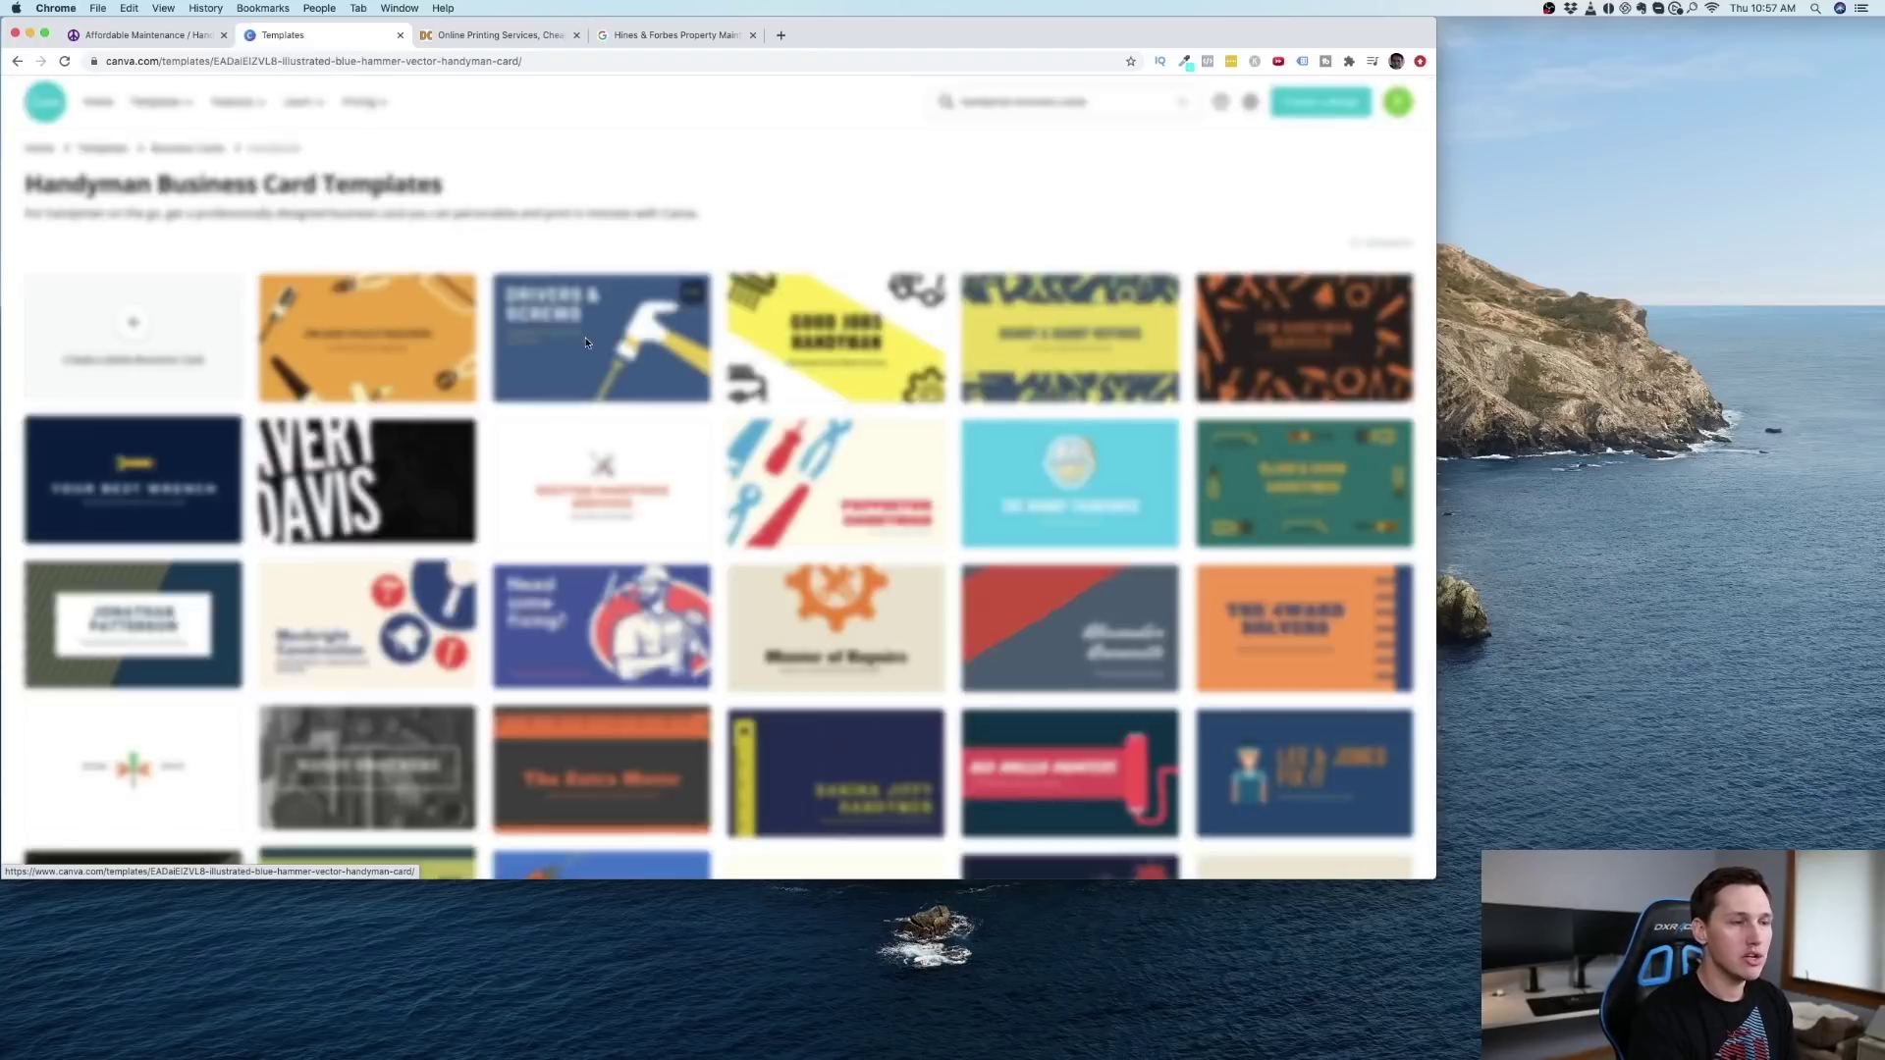
Step: Preview front and back of the blue hammer Drivers & Screws template, then start a design from it
click(586, 343)
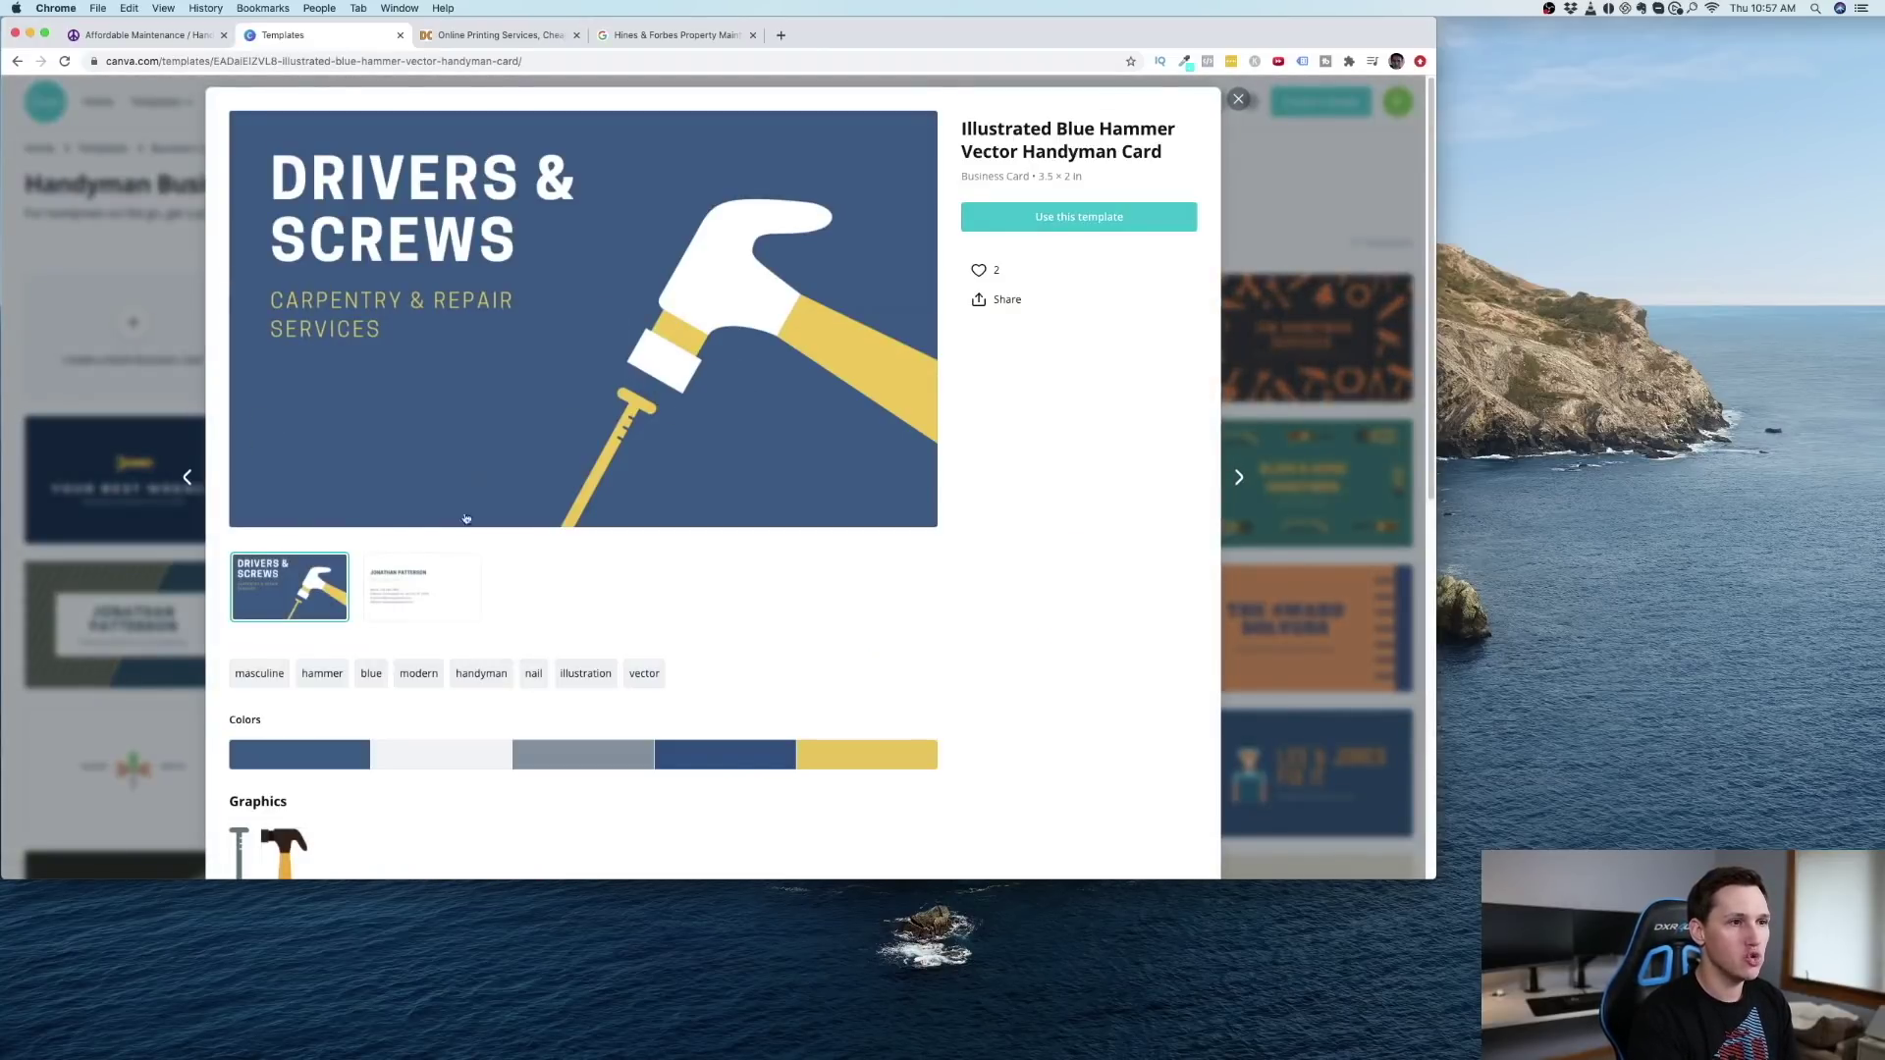
click(412, 594)
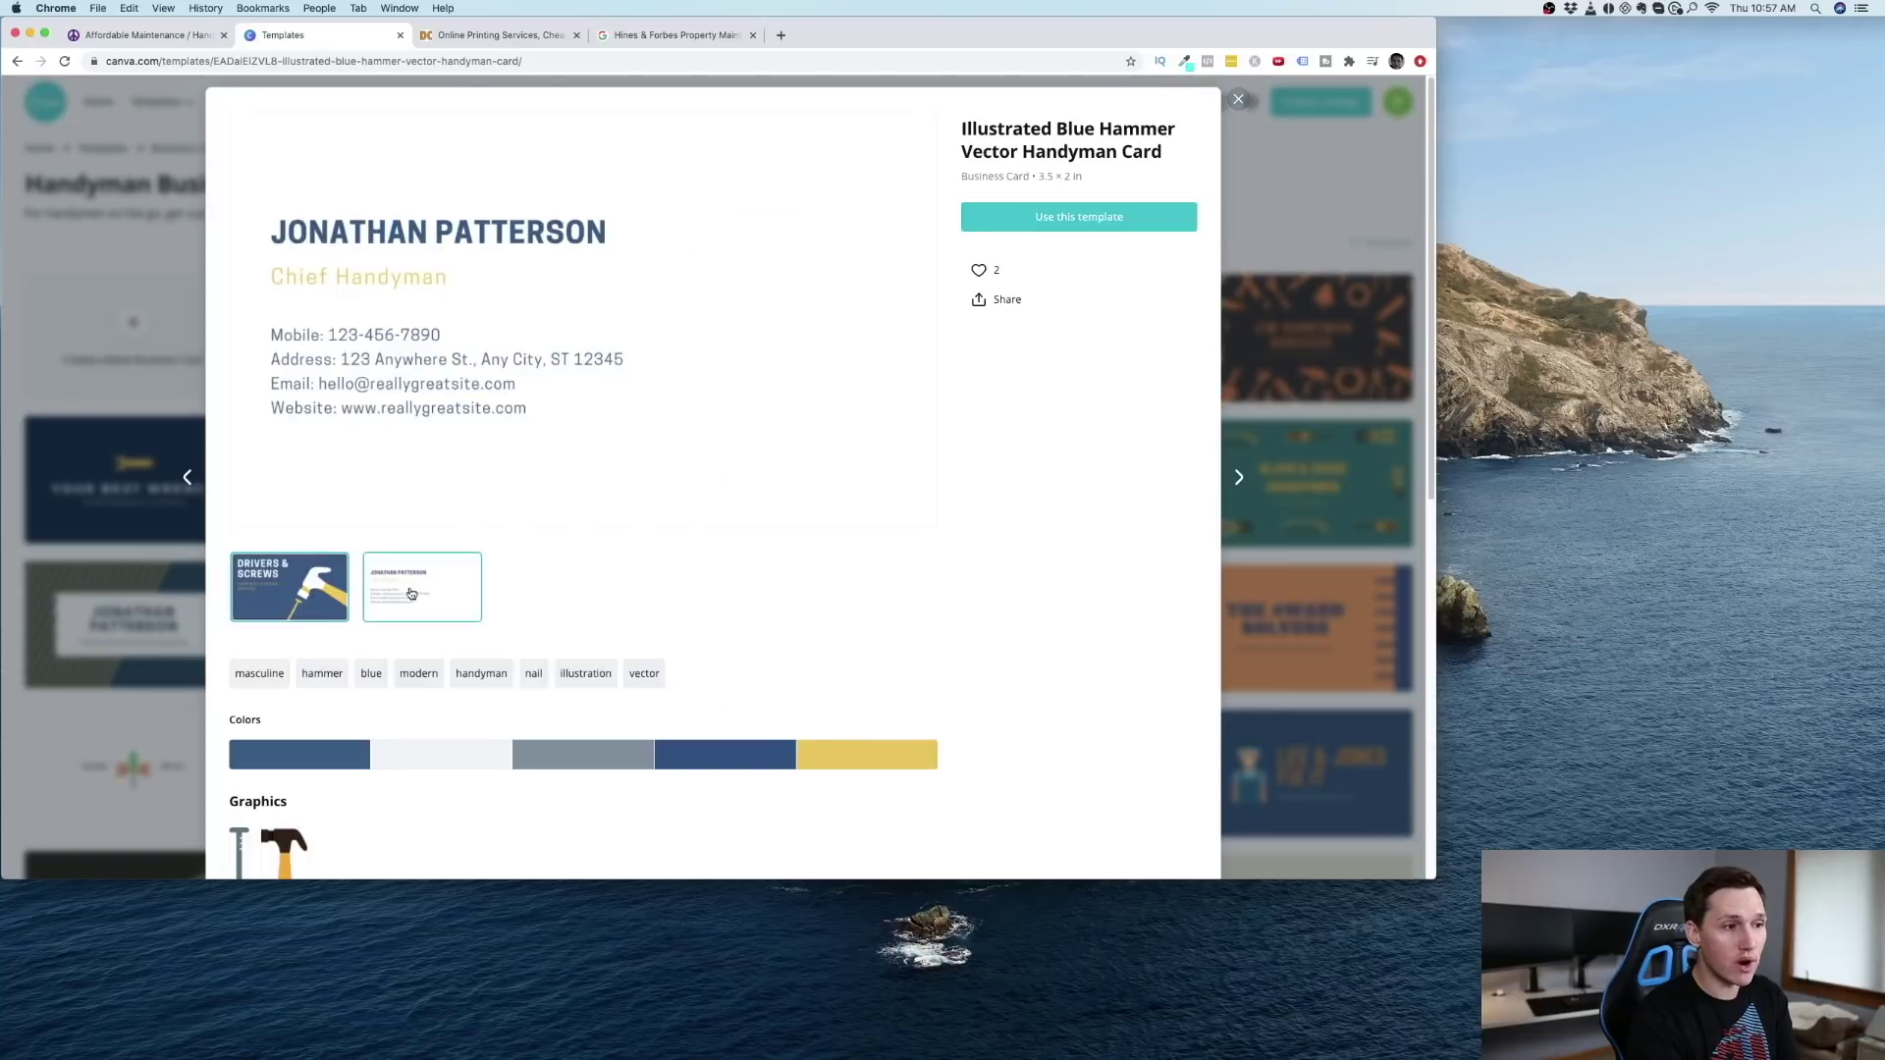
click(299, 595)
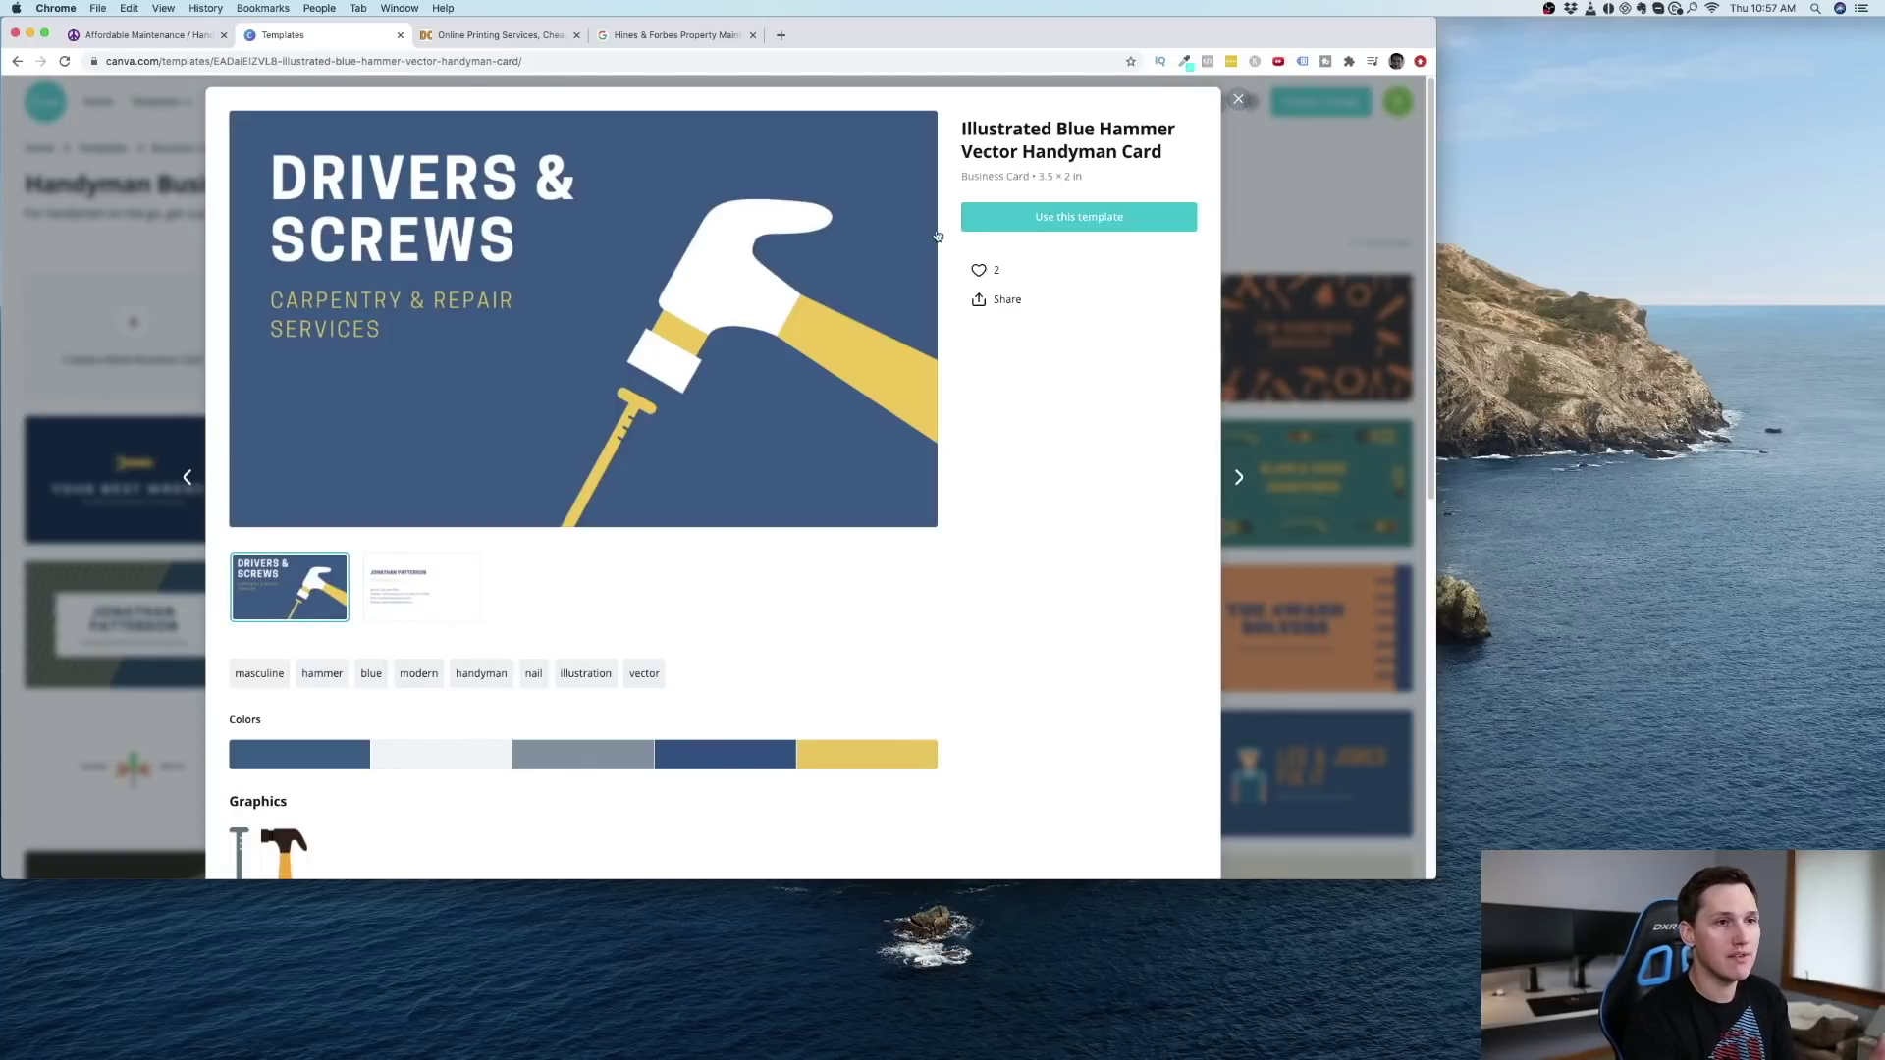
click(1056, 228)
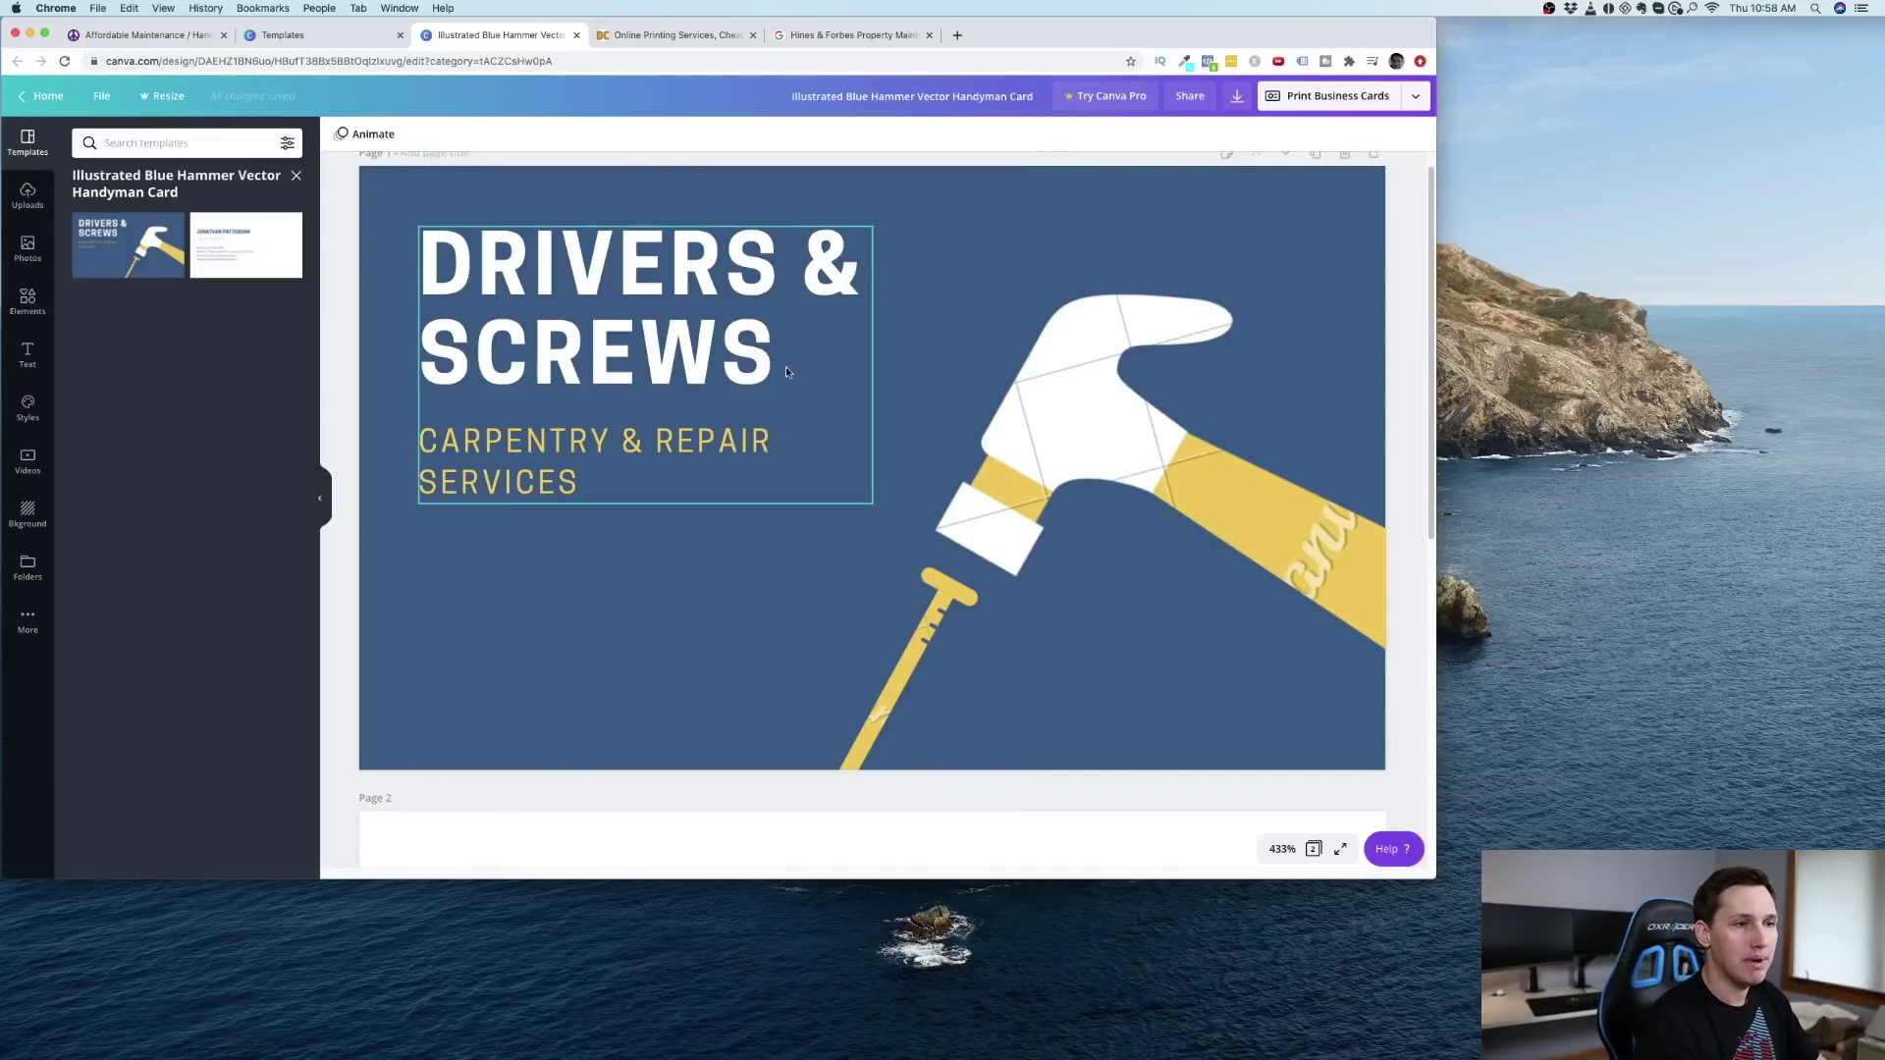
Step: Open the Yellow Pages listing for Hines & Forbes from the Google results
click(859, 36)
scroll(414, 443, down, 1)
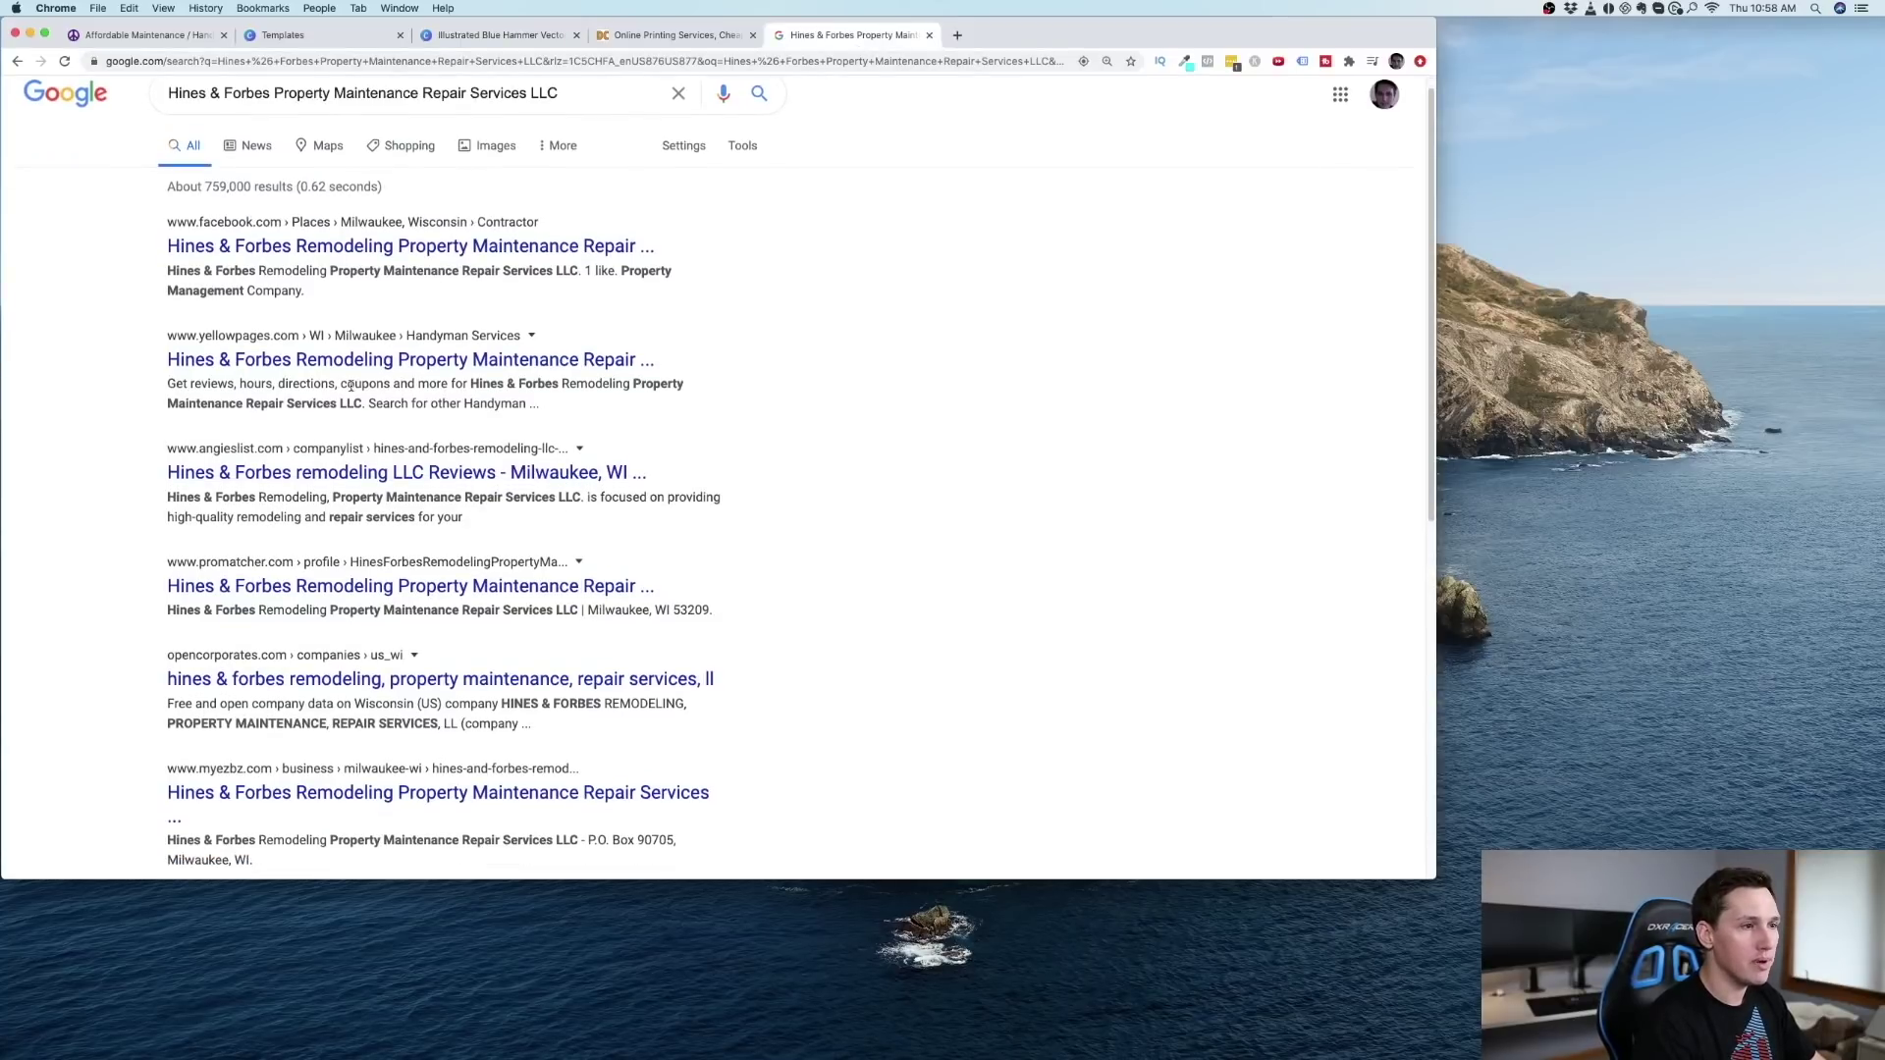
click(402, 363)
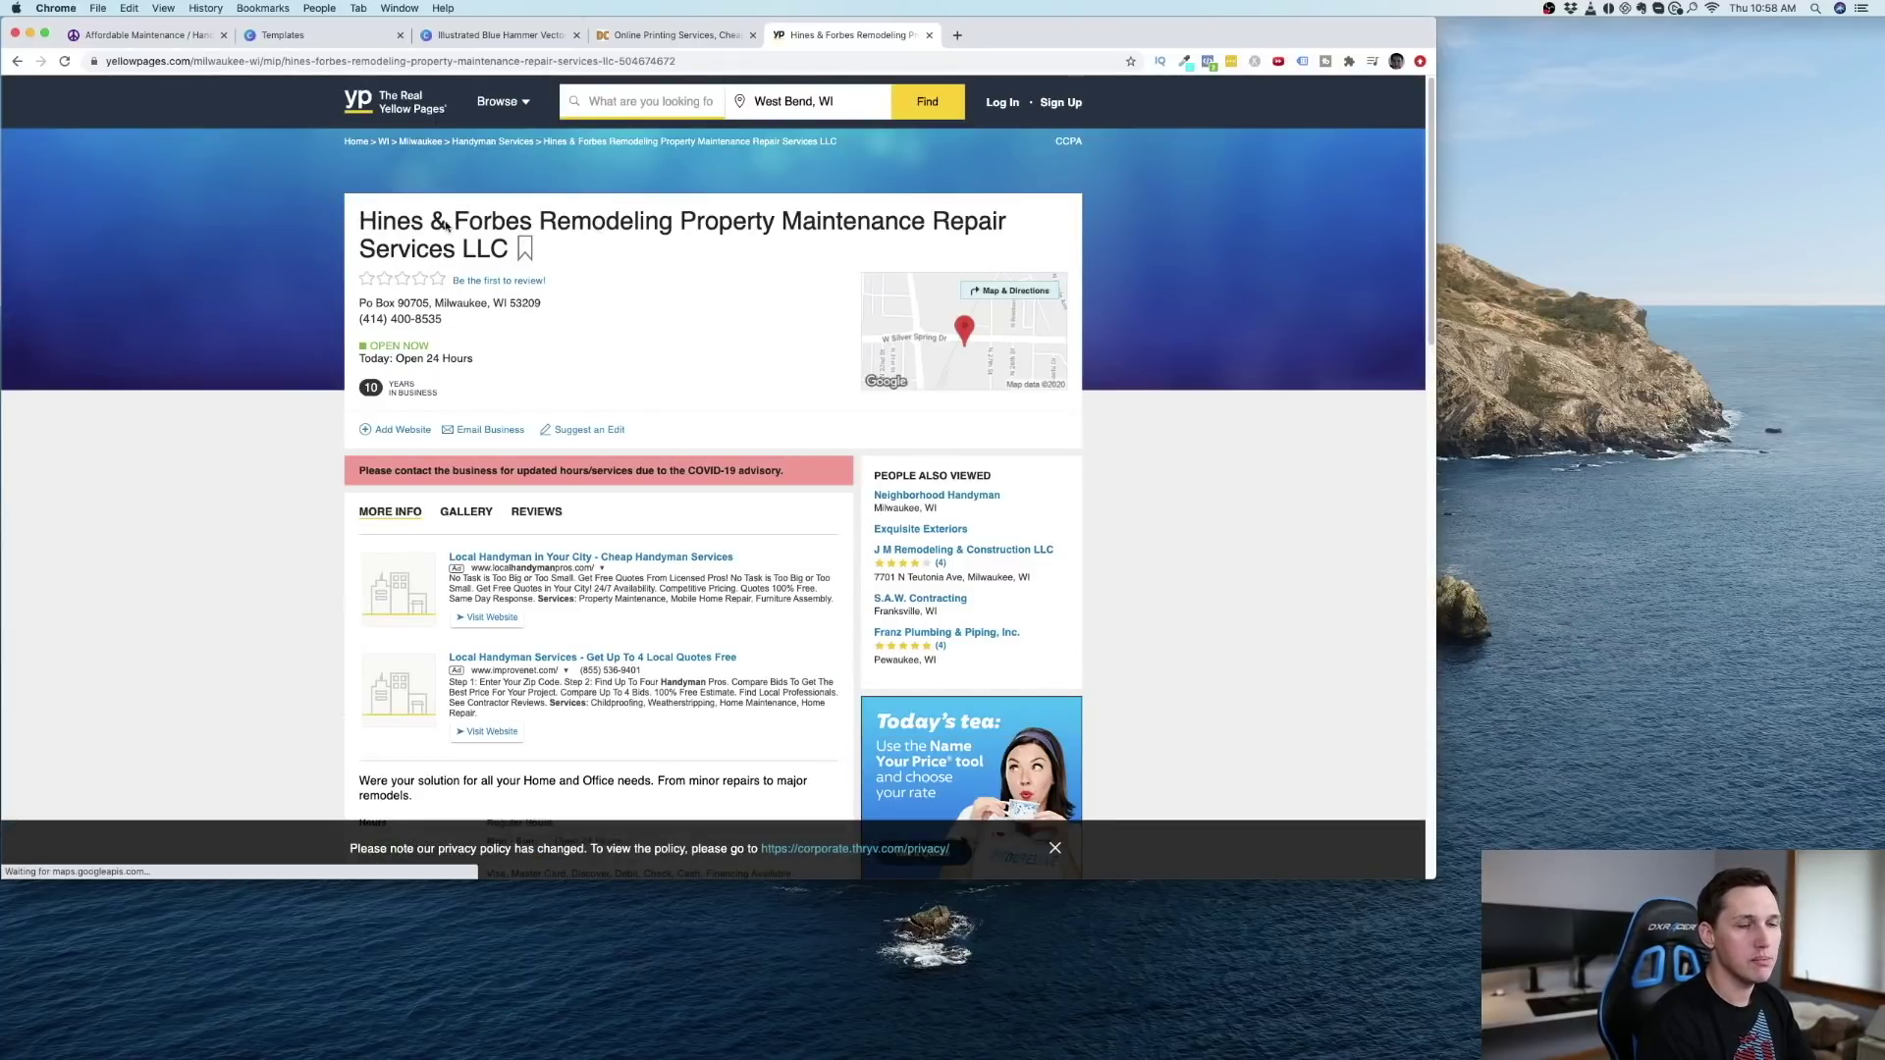
drag(362, 224, 460, 235)
Step: Copy the full company name from the Craigslist ad and return to the Canva tab
click(148, 34)
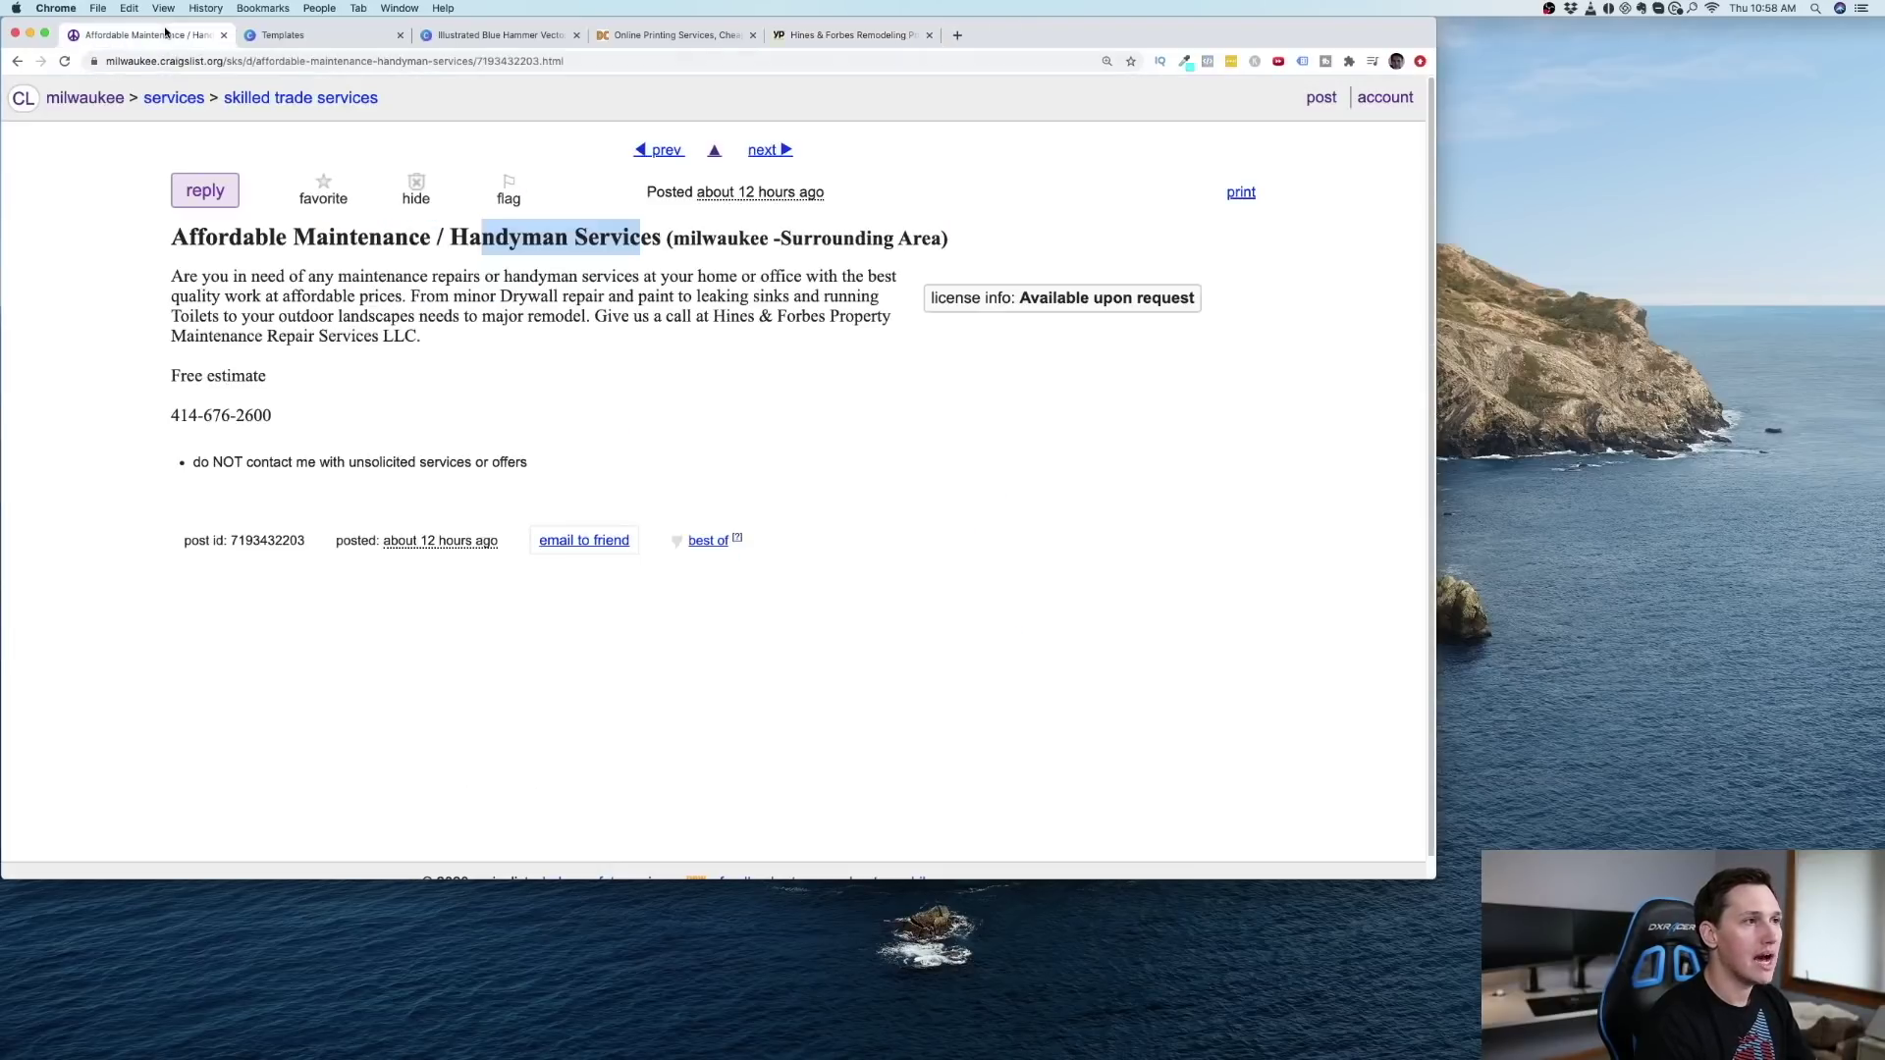
drag(796, 334, 422, 336)
click(717, 316)
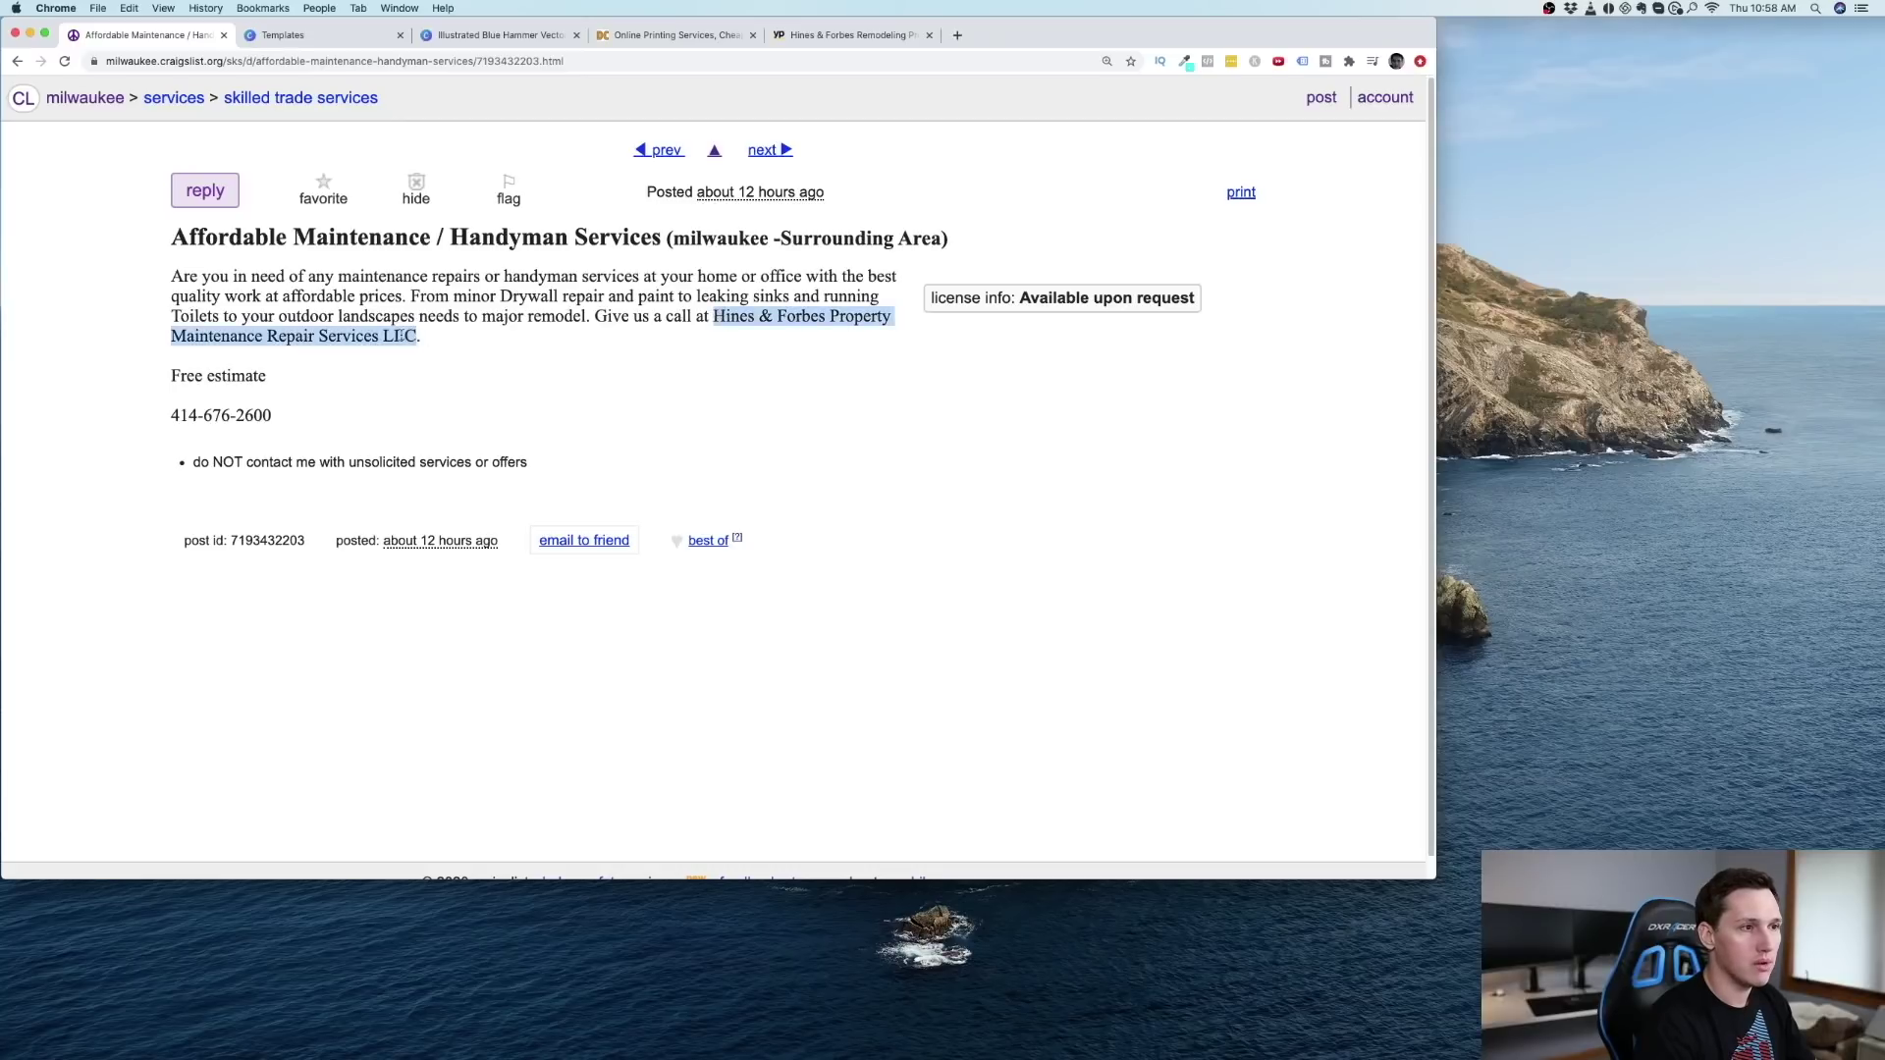
right_click(371, 336)
click(399, 360)
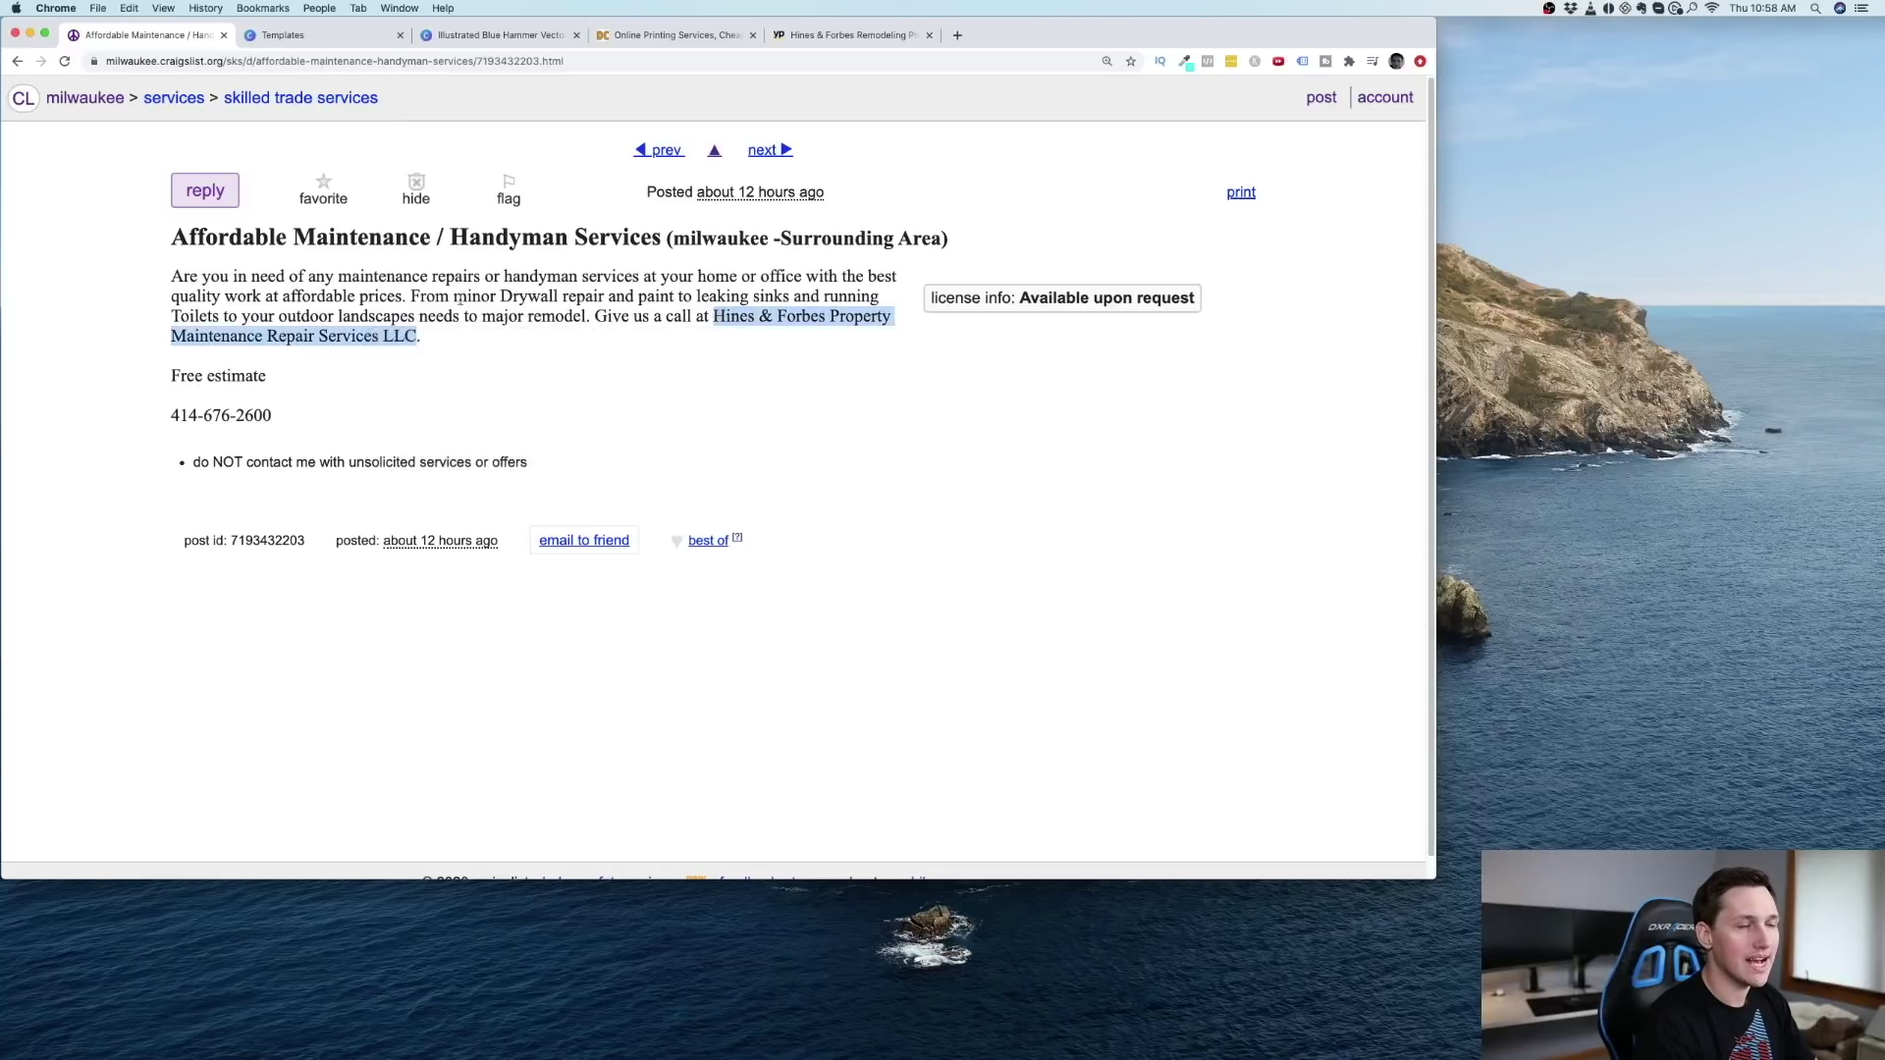
click(329, 40)
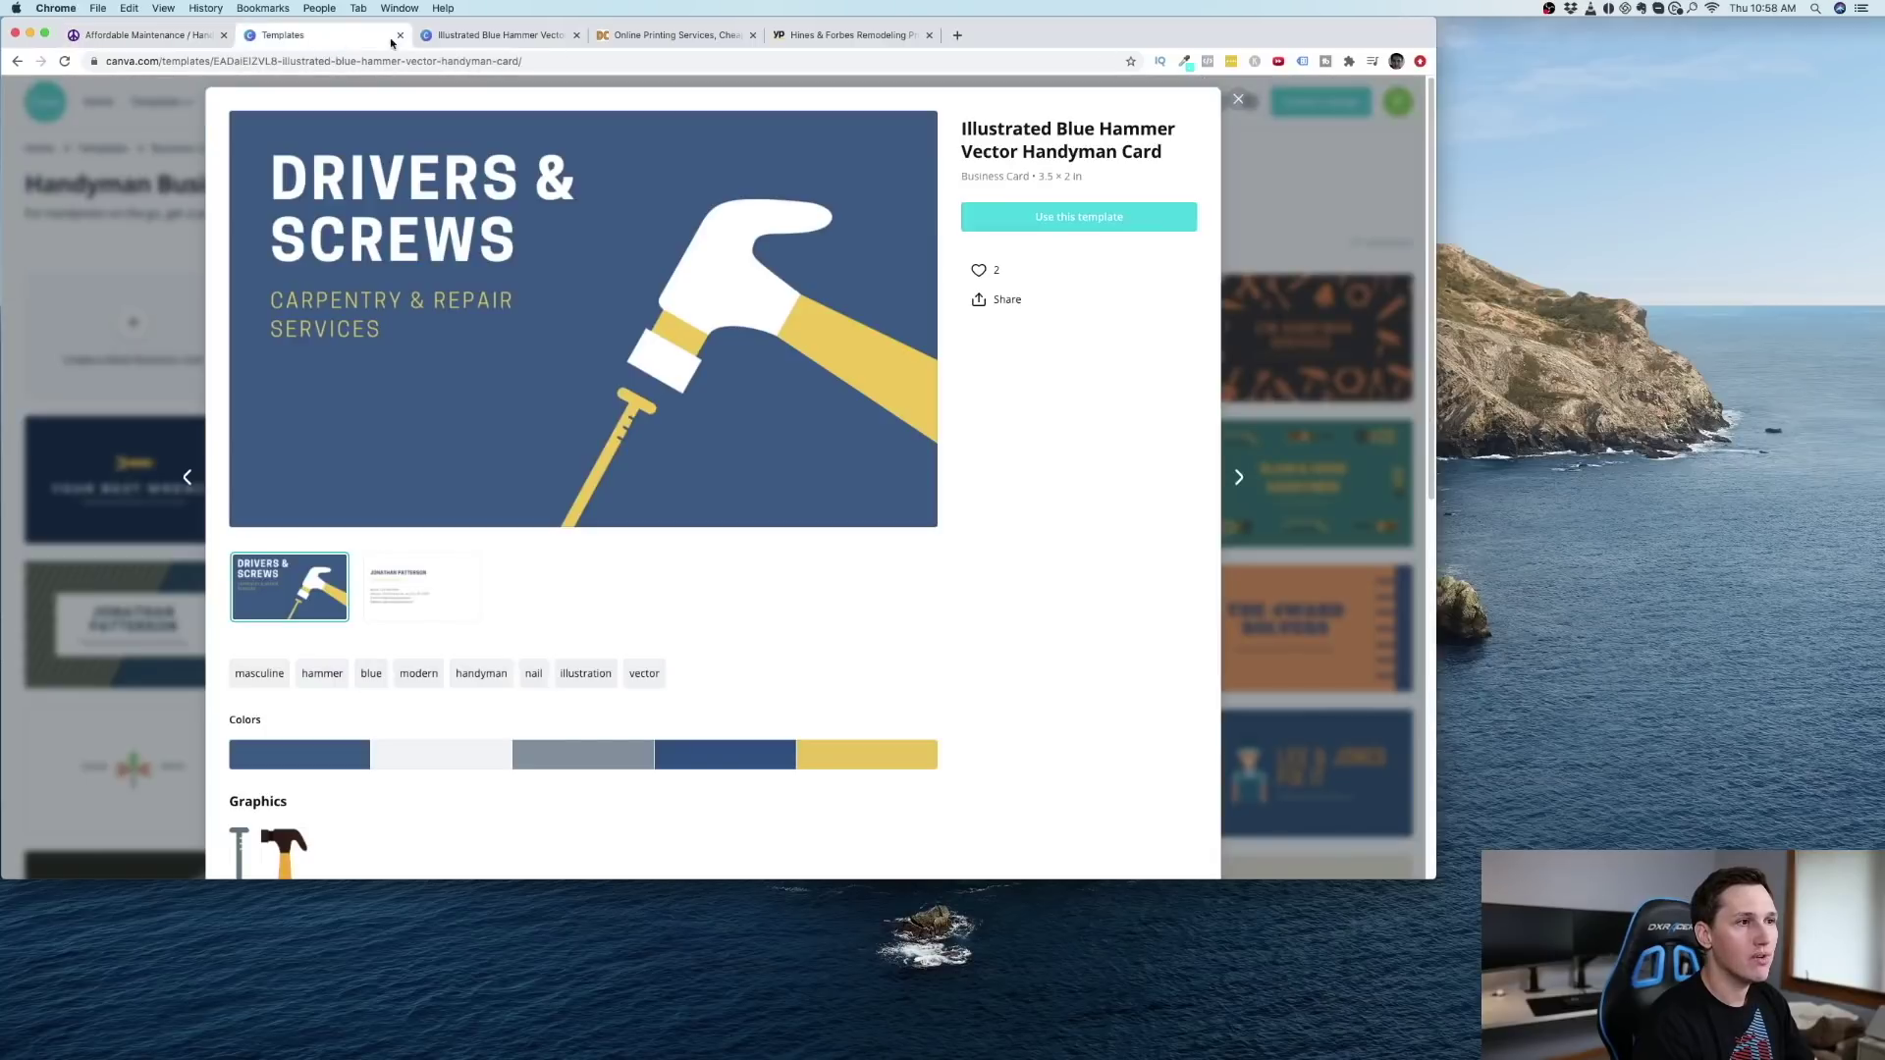
Step: Paste 'Hines & Forbes Property Maintenance Repair Services LLC' over the DRIVERS & SCREWS title
click(462, 31)
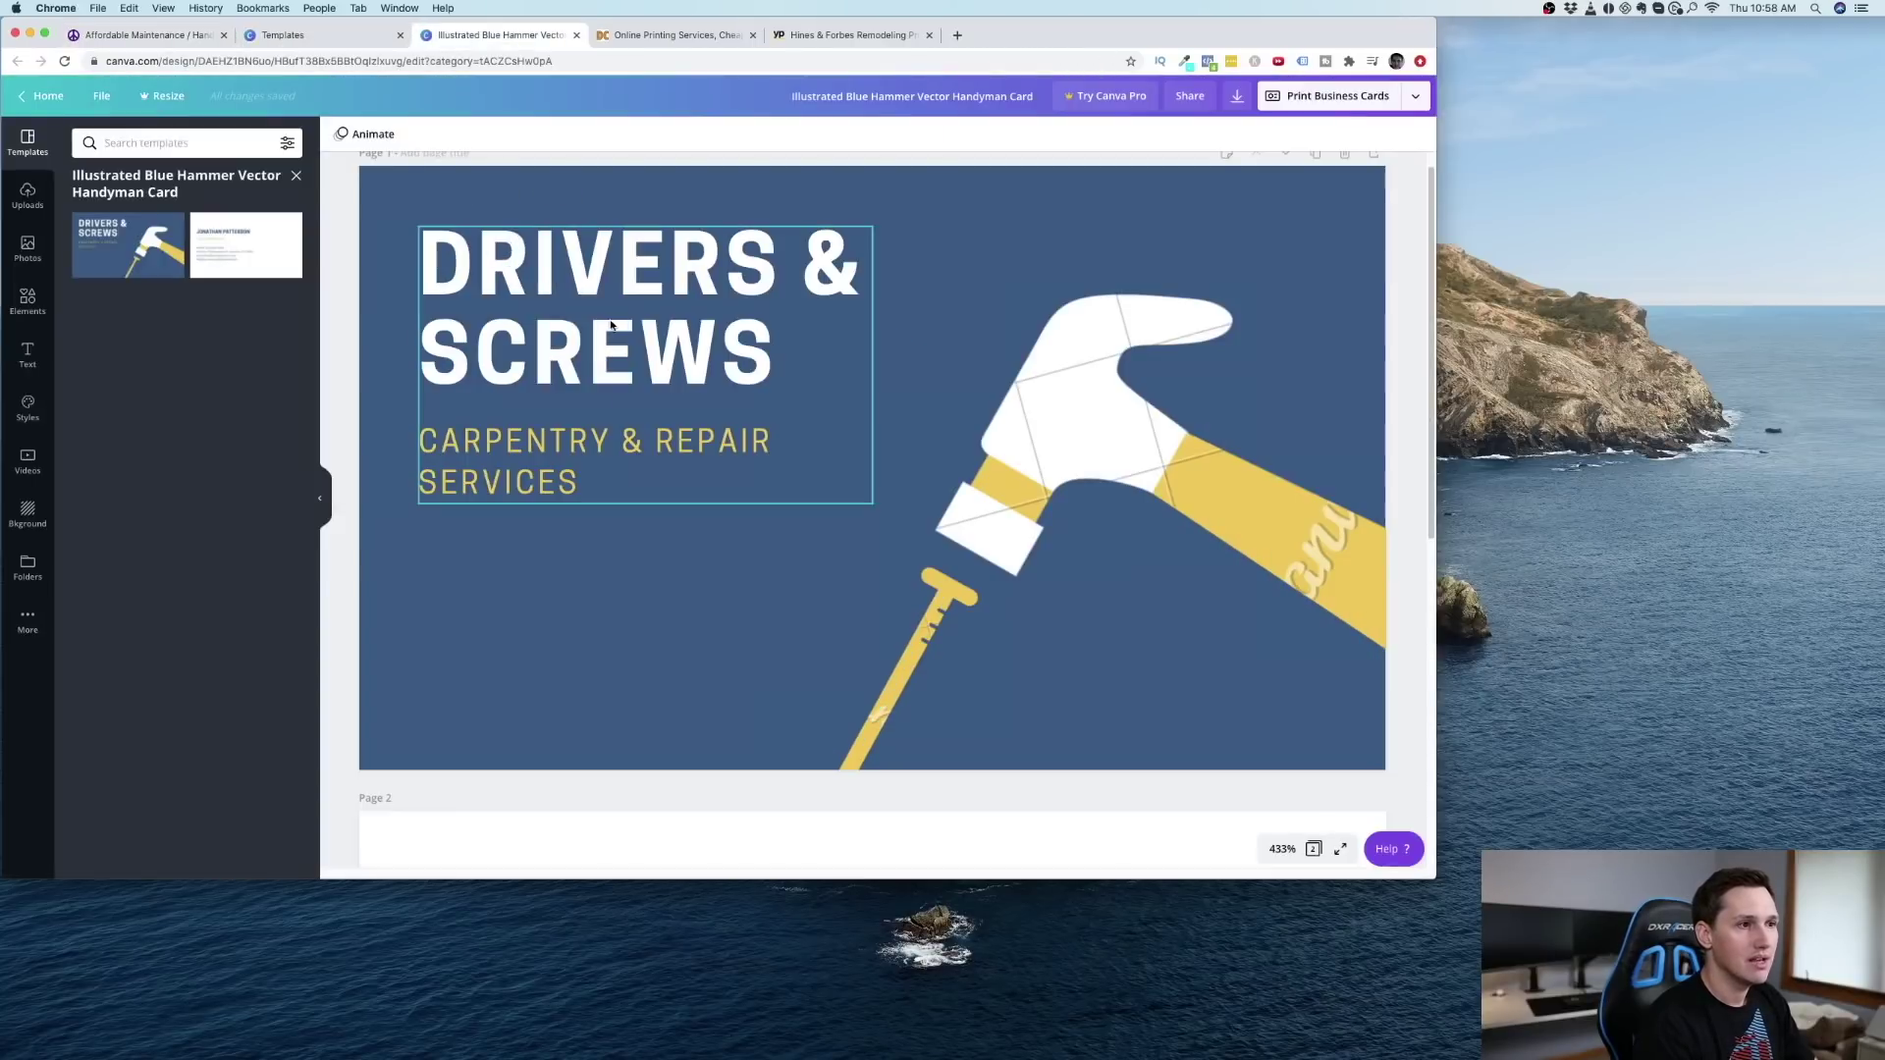
click(614, 327)
click(753, 348)
drag(752, 348, 422, 236)
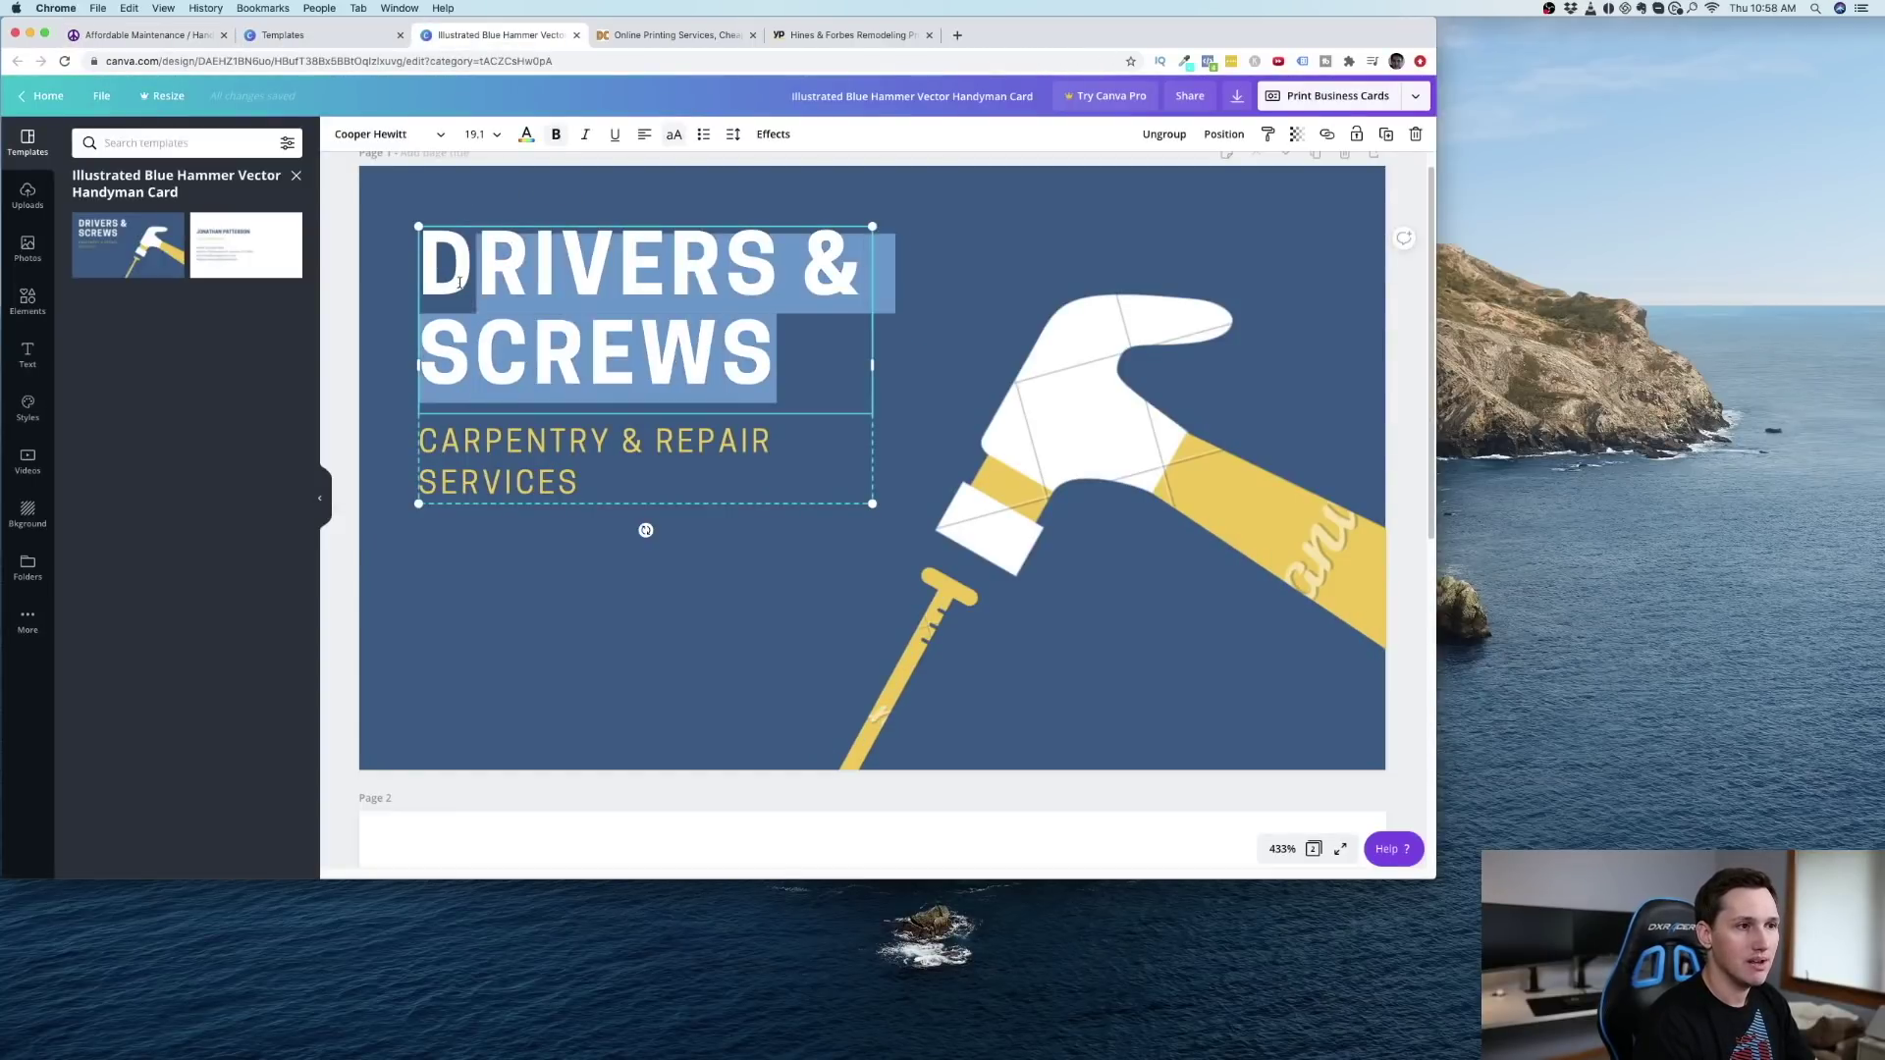
right_click(458, 266)
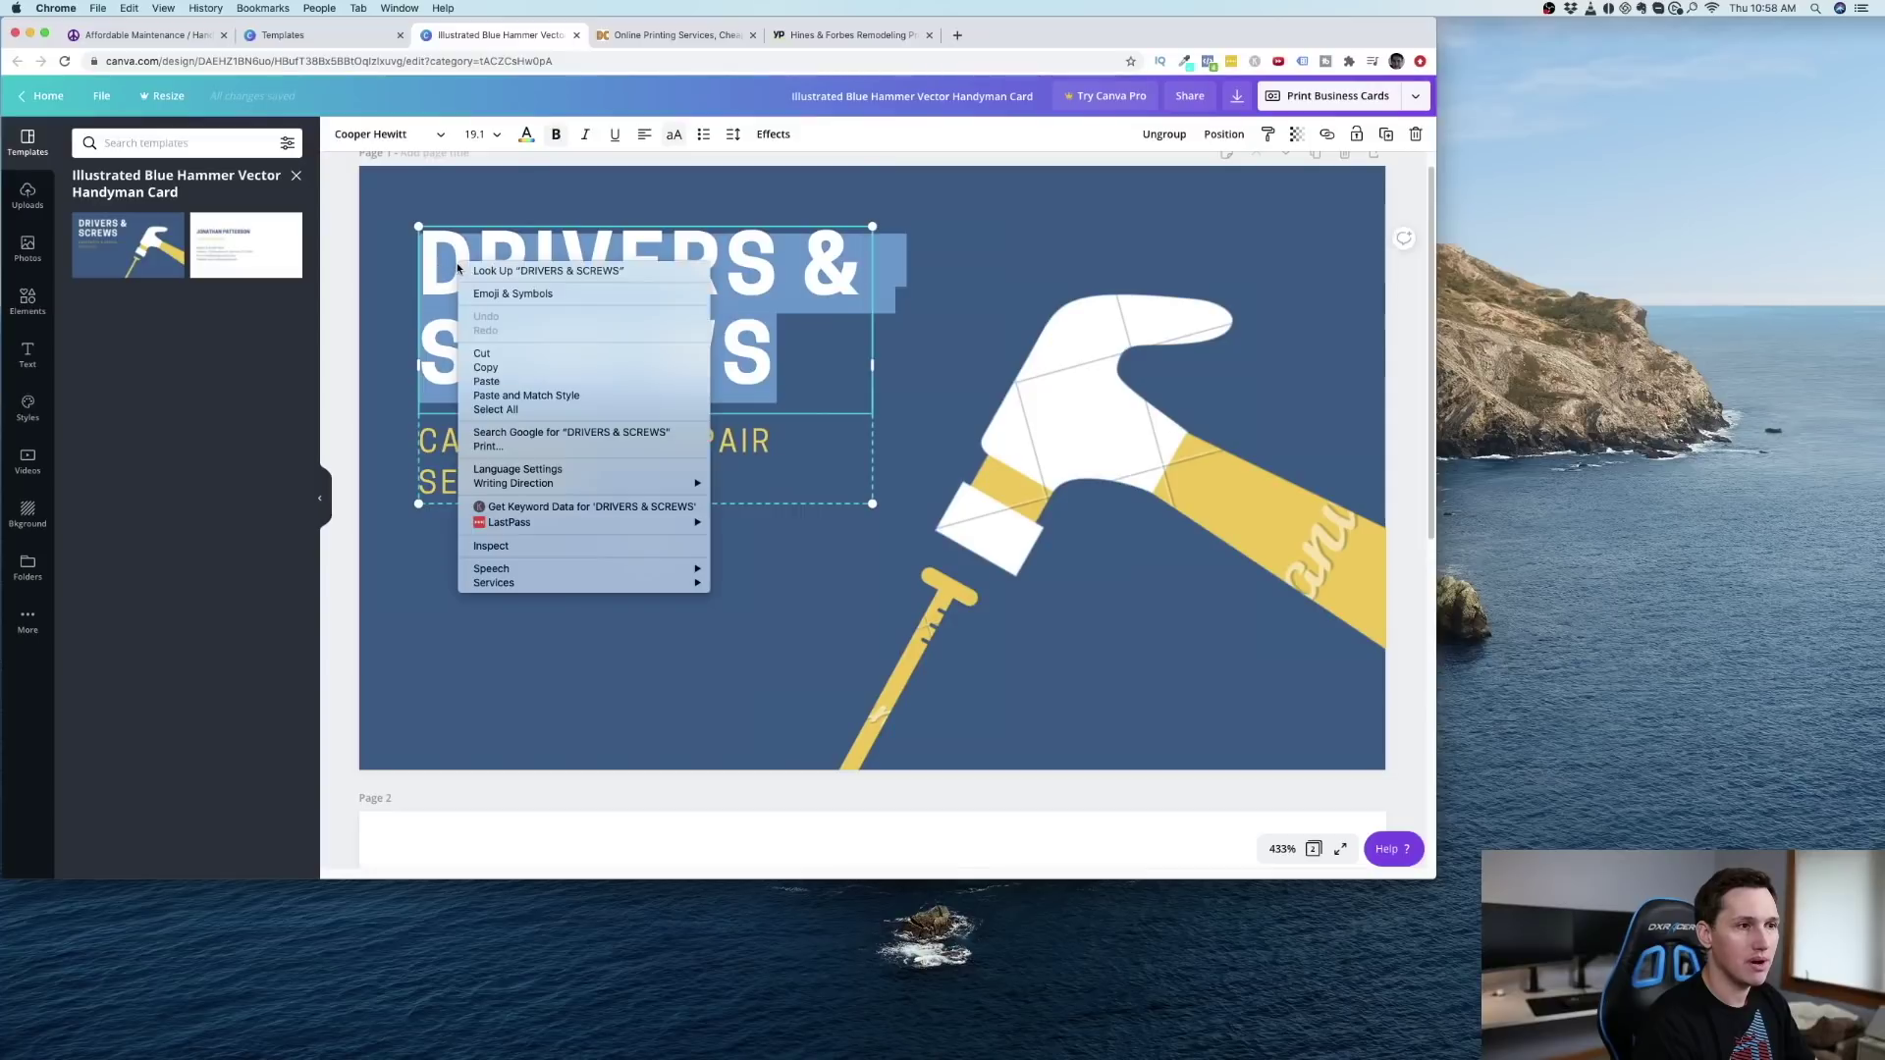
click(521, 381)
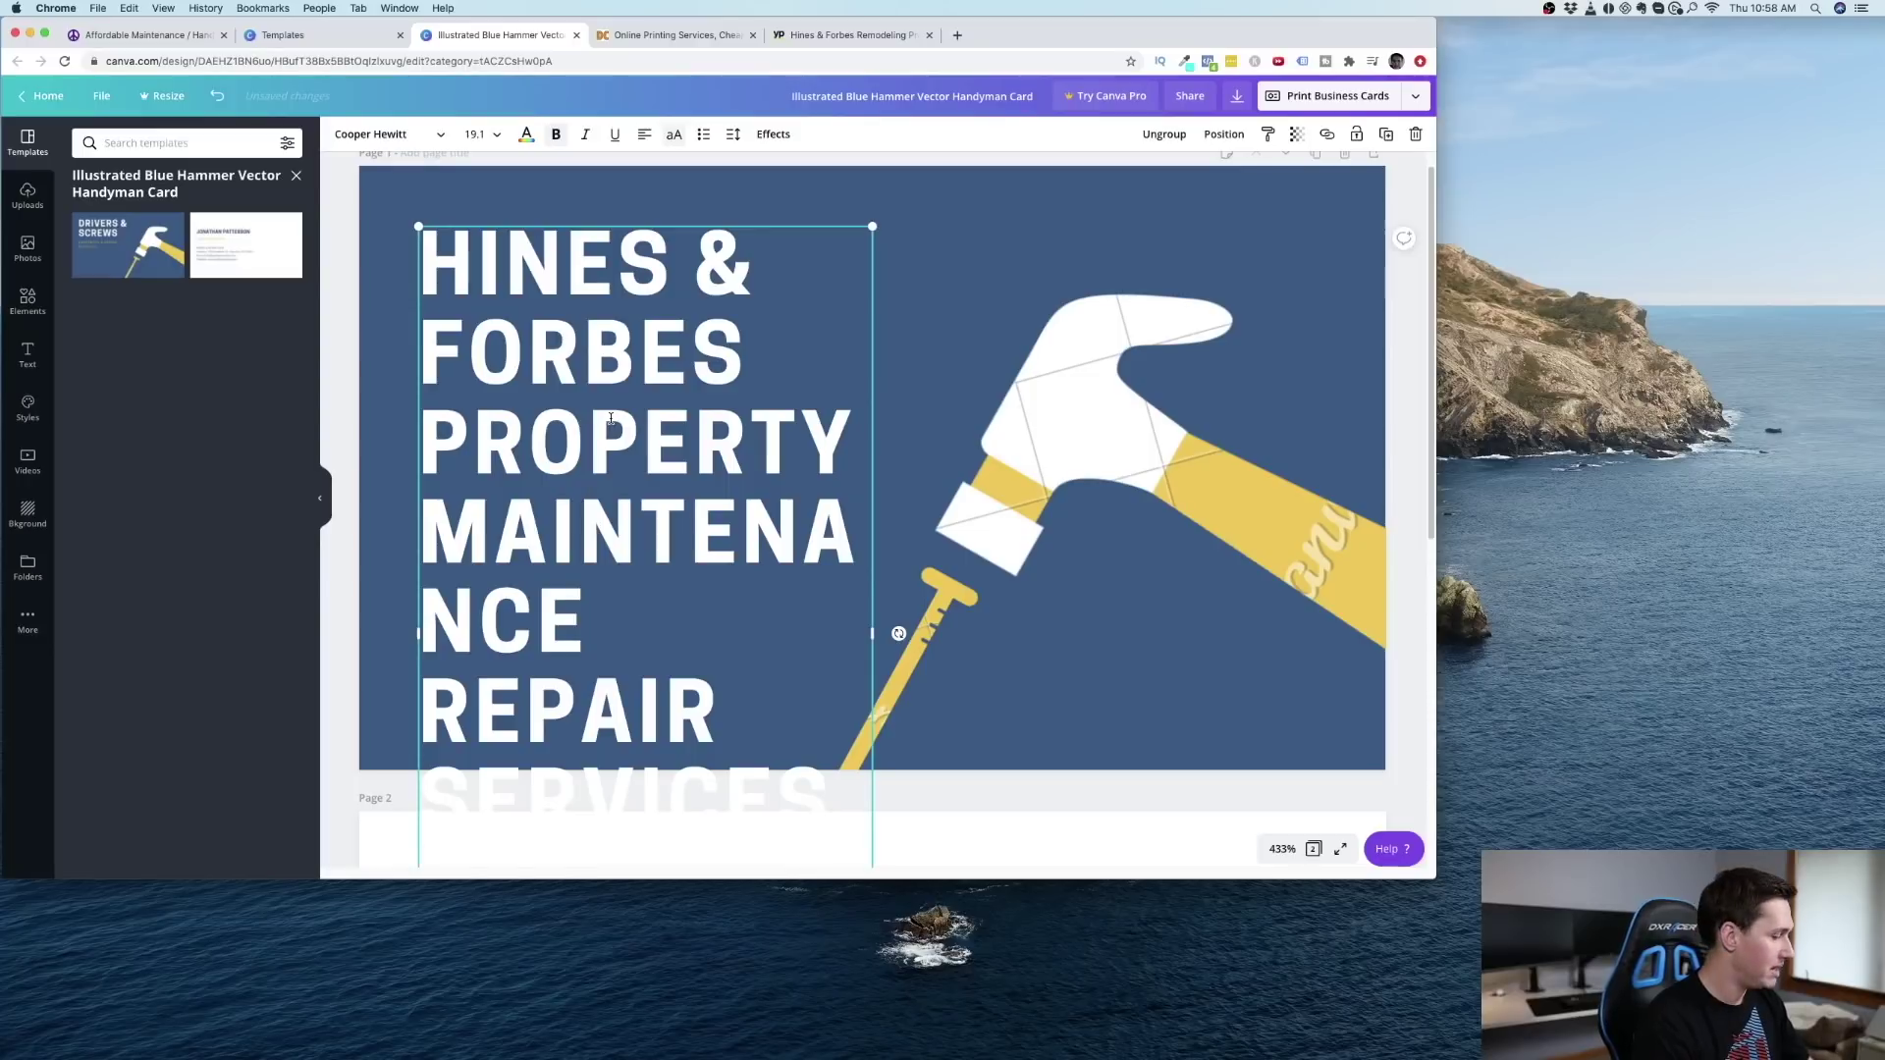
Step: Shrink the new title text from 18 down to font size 14
key(super+a)
click(492, 140)
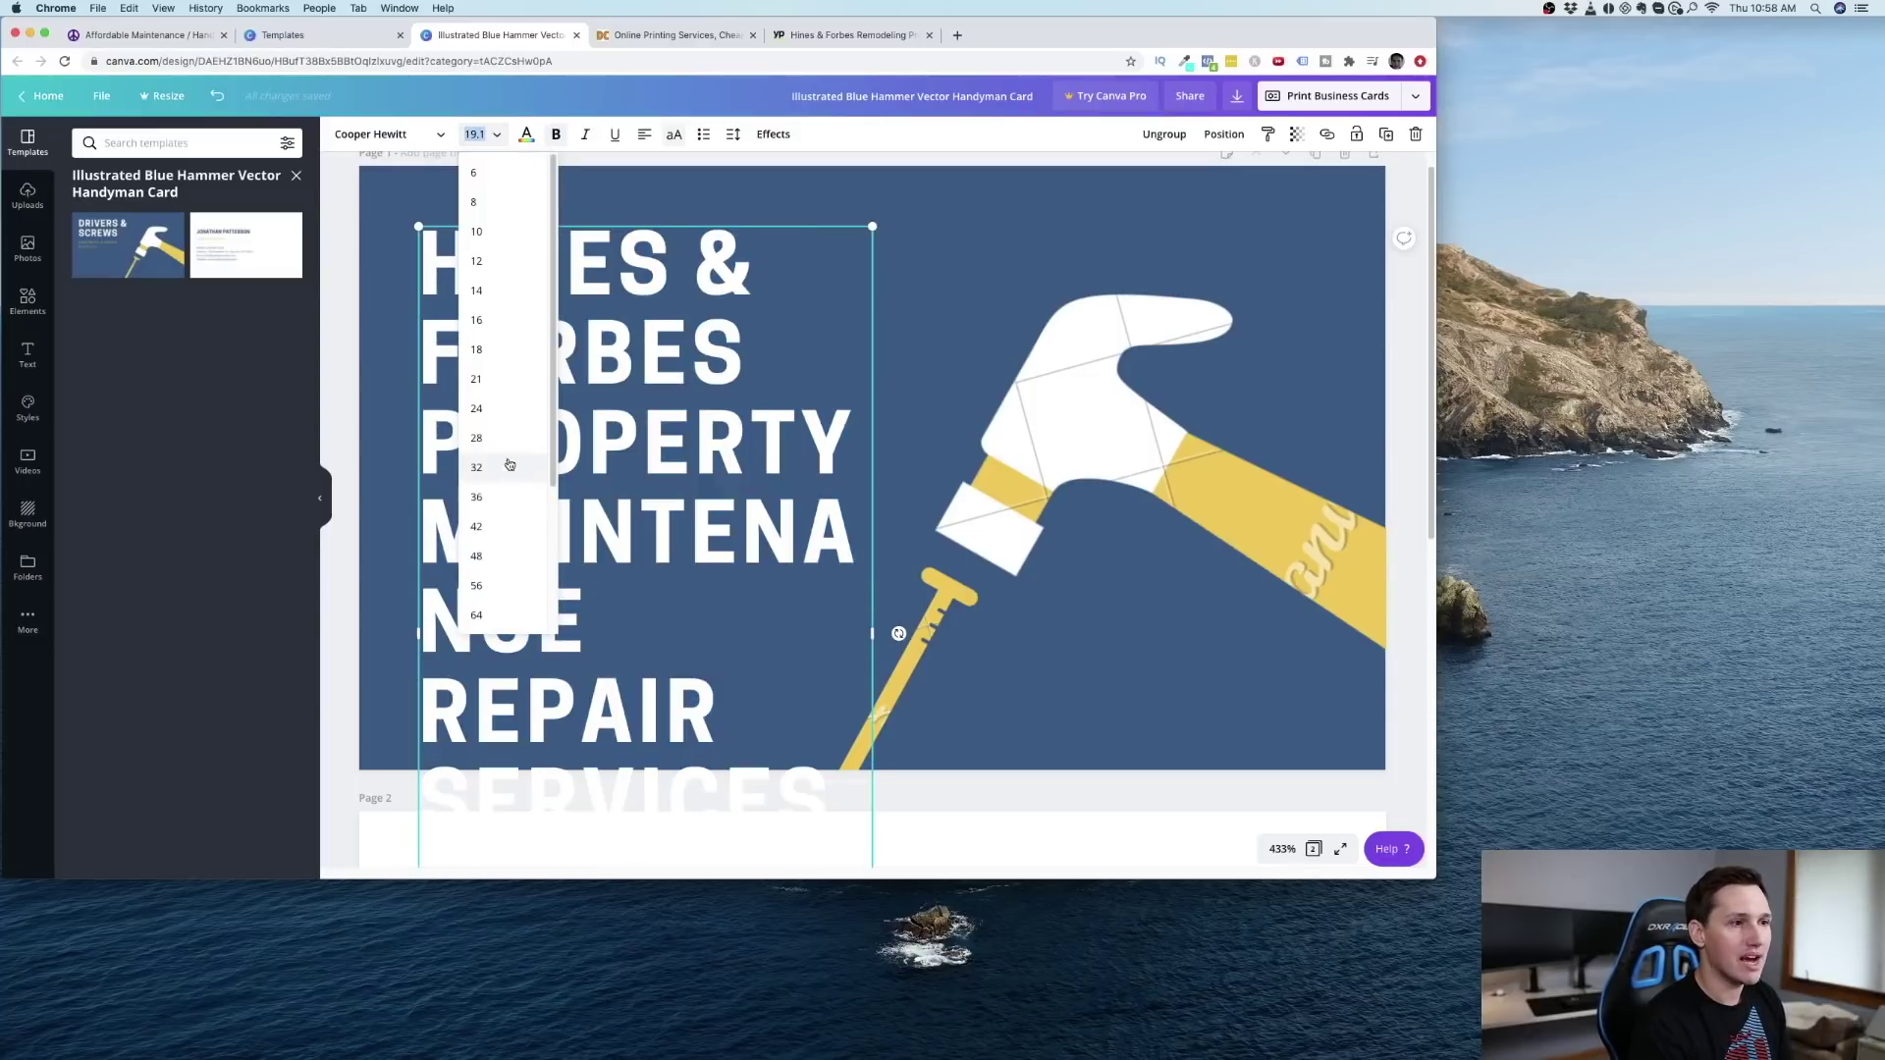
click(479, 346)
click(491, 134)
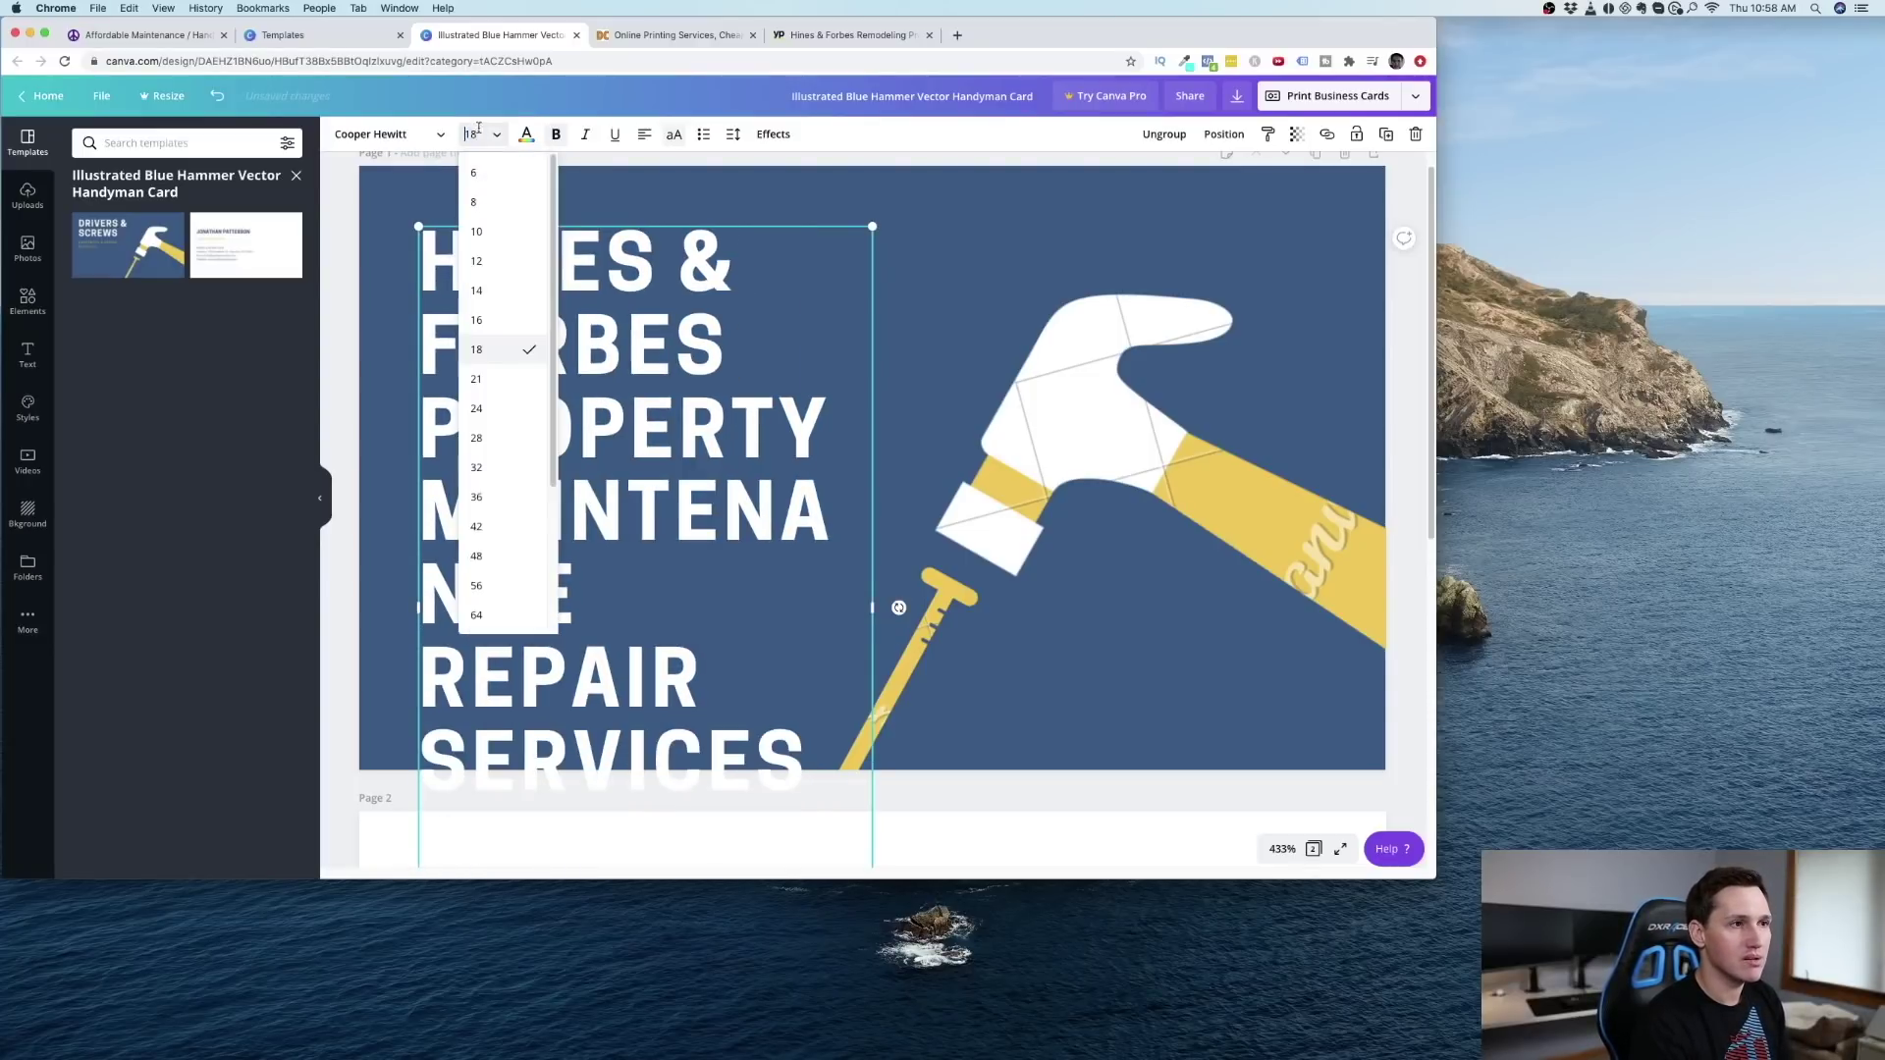
click(486, 286)
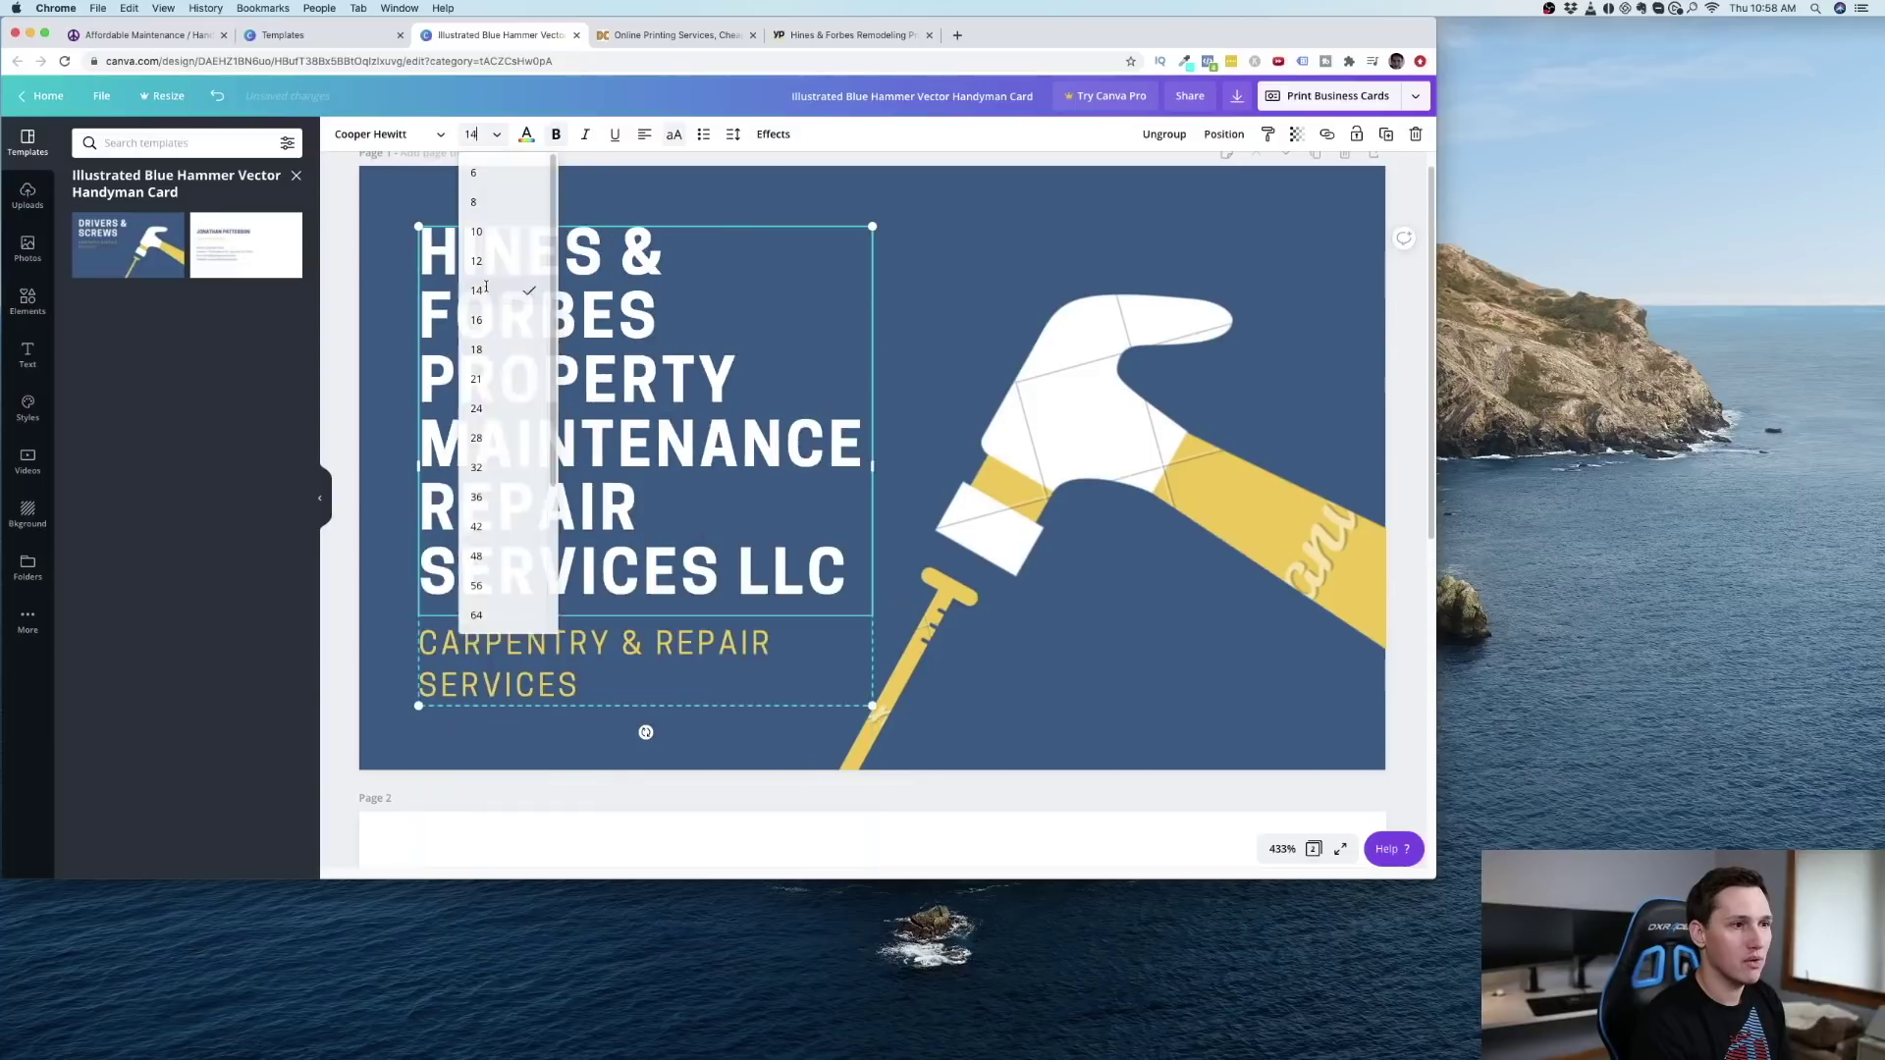
click(927, 344)
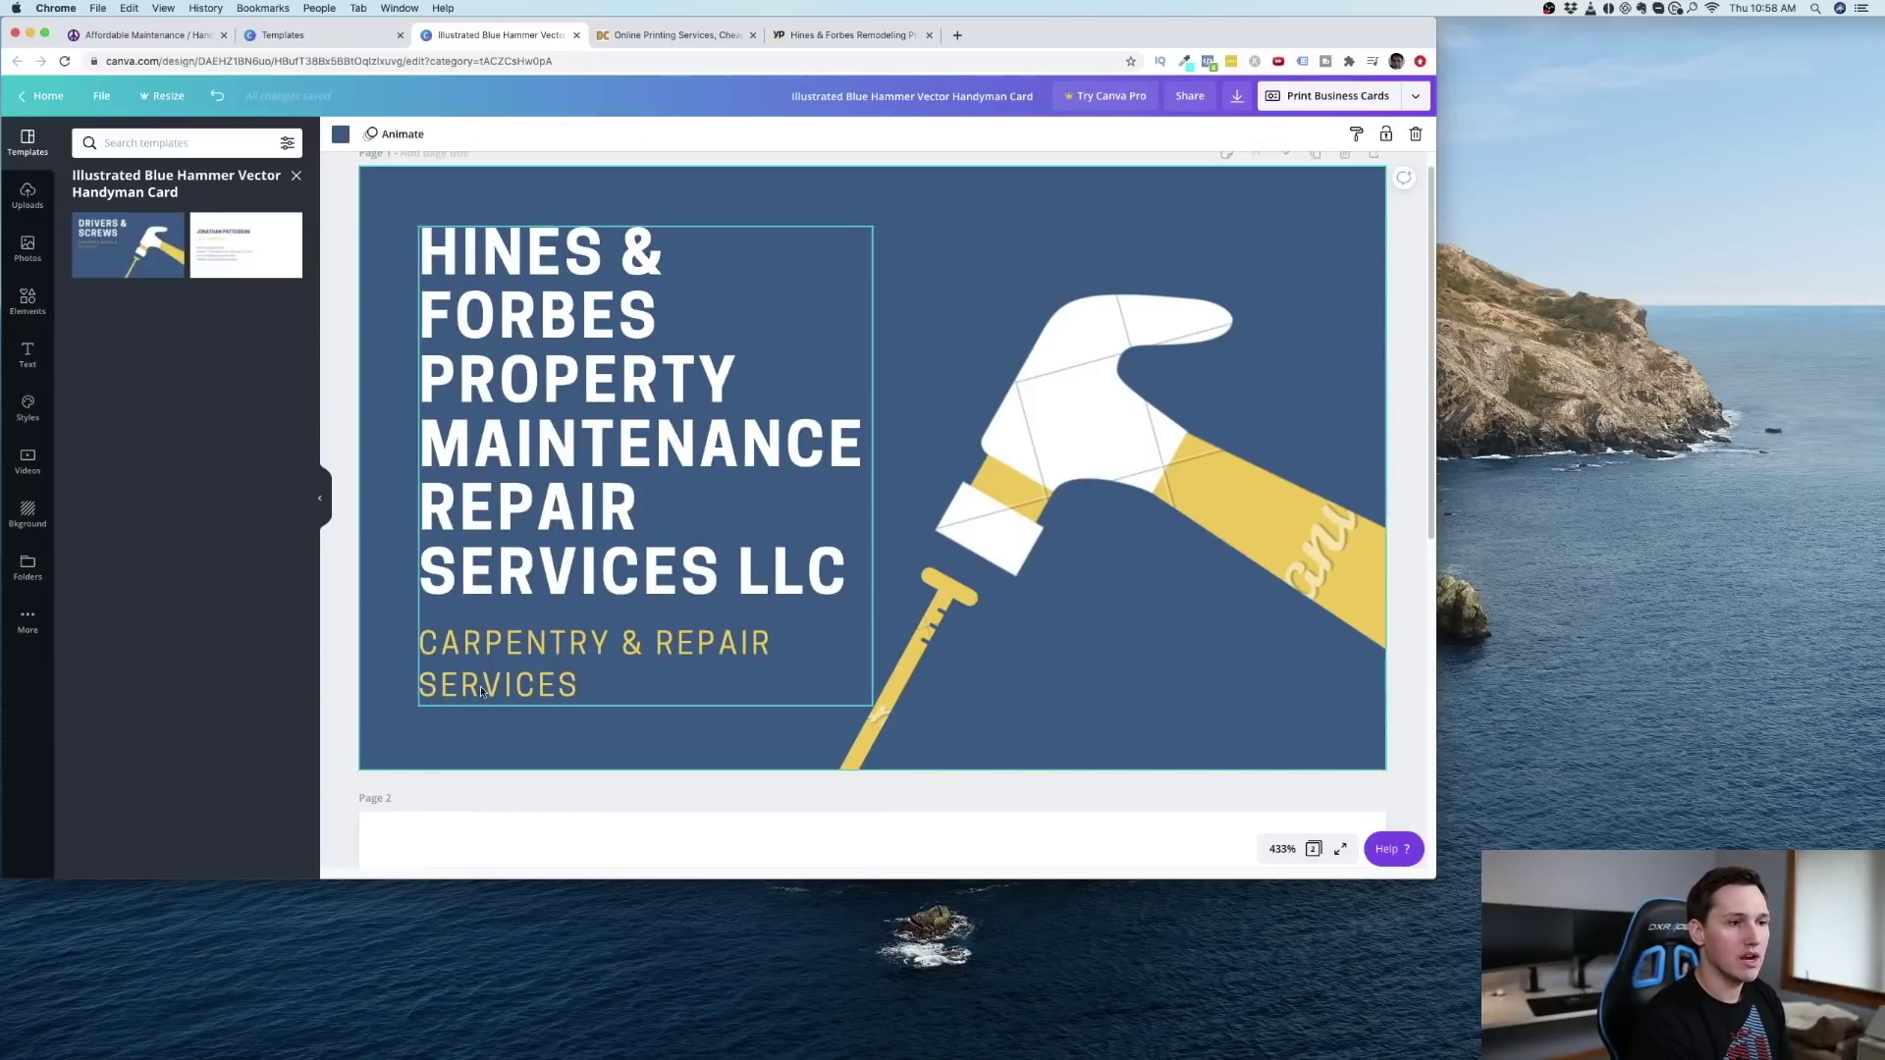
Step: Select the Craigslist ad title 'Affordable Maintenance / Handyman Services' and bring up copy options
click(150, 35)
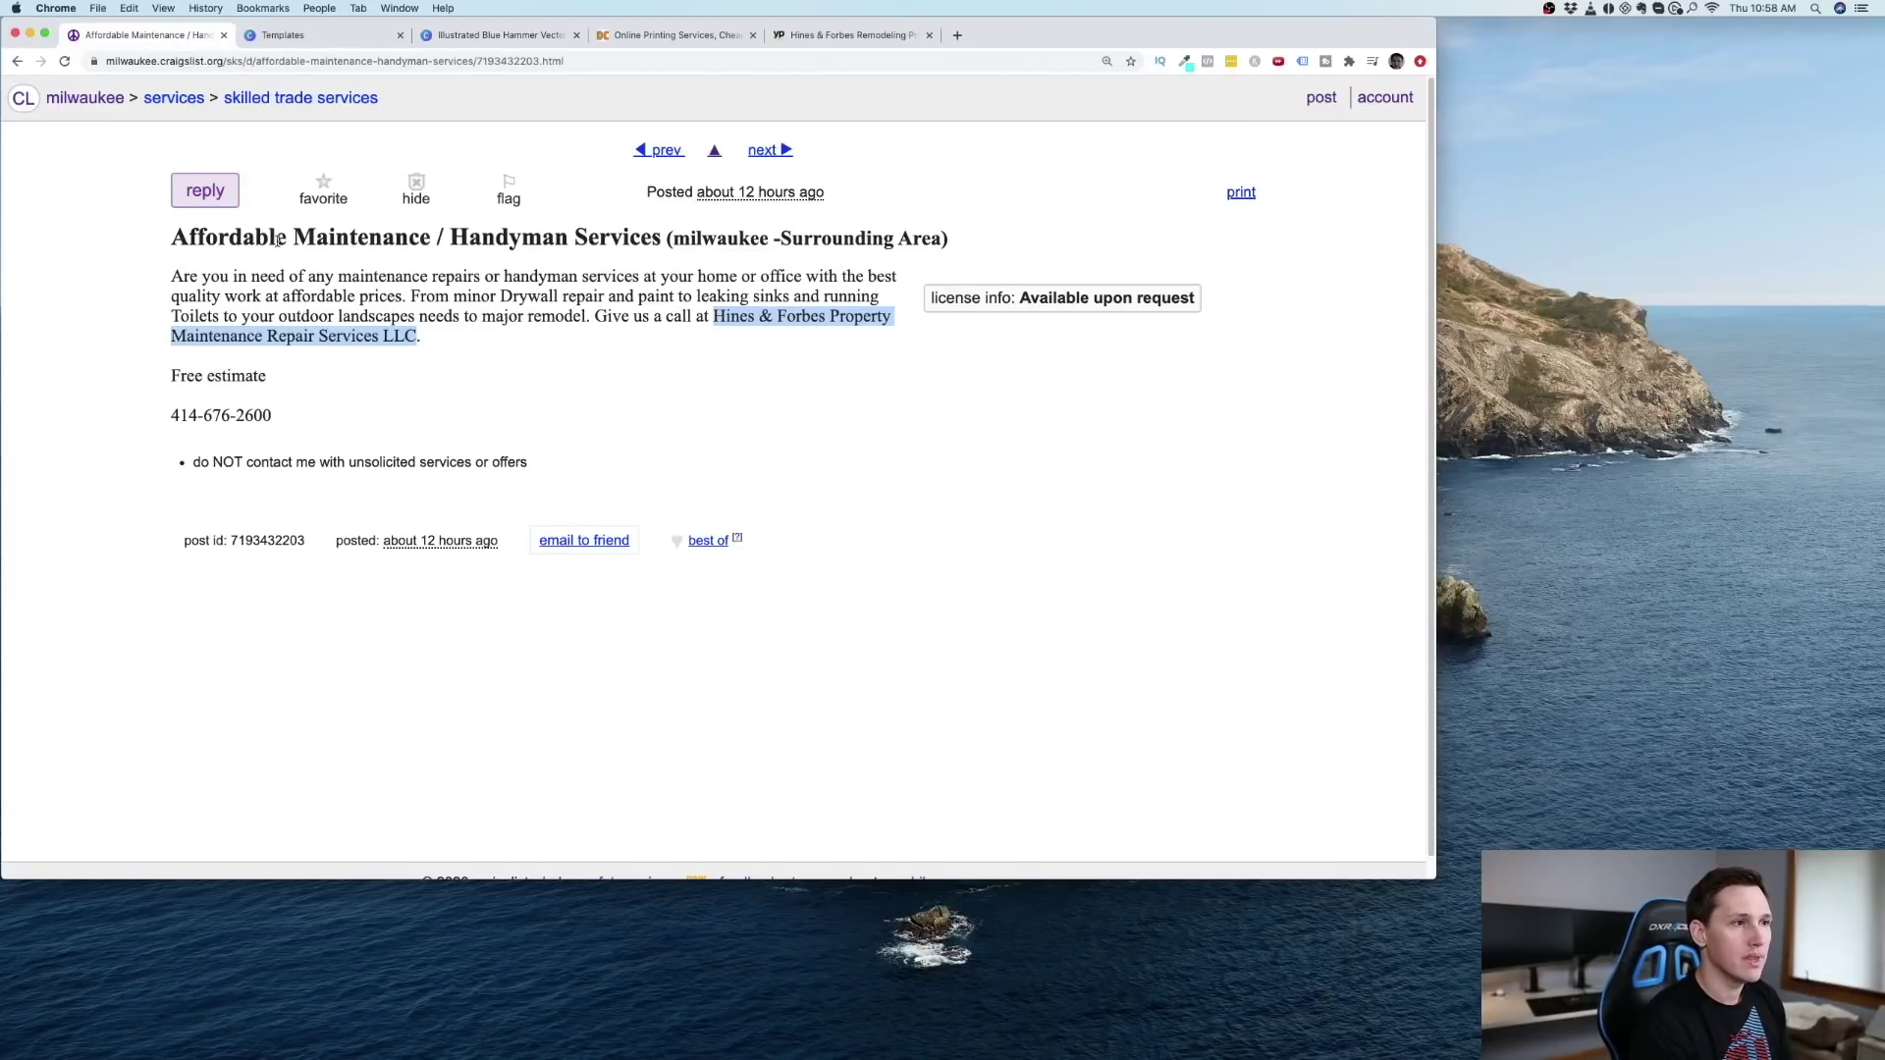
drag(175, 236, 669, 230)
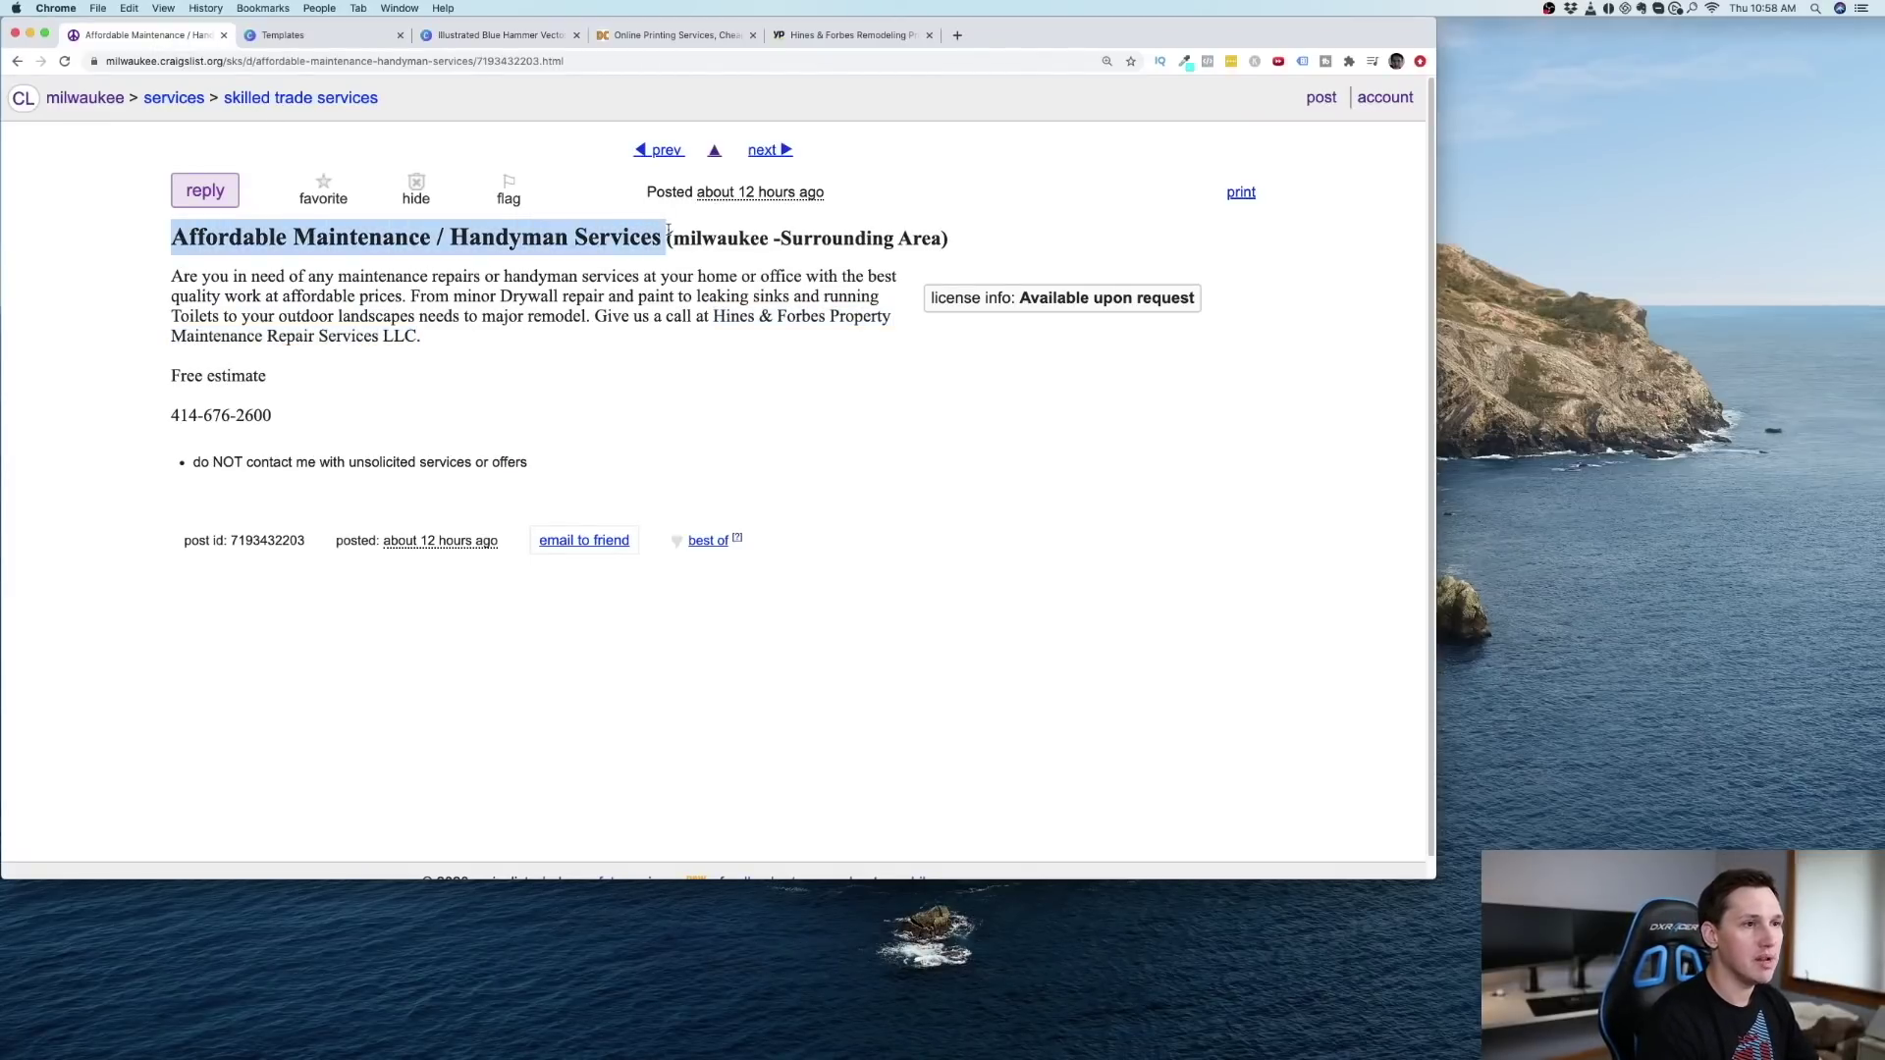
right_click(583, 228)
Step: Replace the card's subtitle with the copied ad title AFFORDABLE MAINTENANCE / HANDYMAN SERVICES
click(613, 258)
click(499, 34)
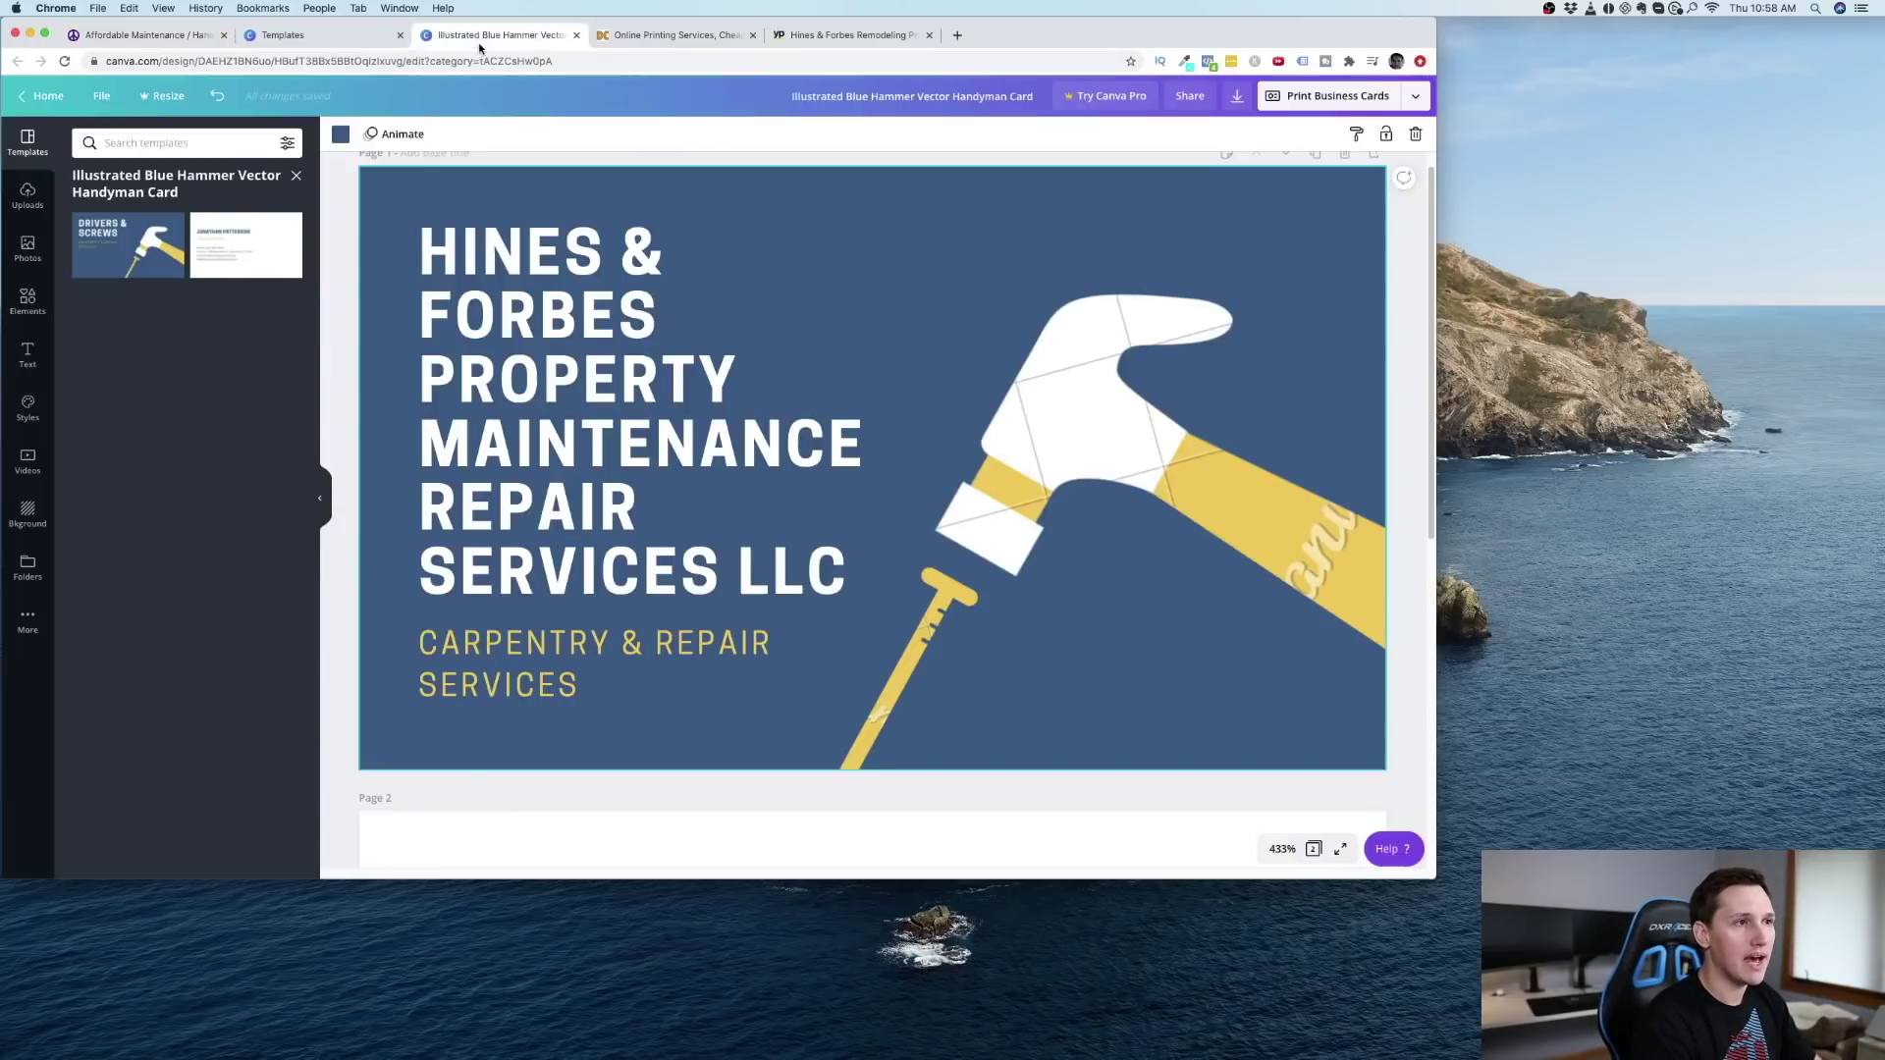
click(571, 644)
click(583, 687)
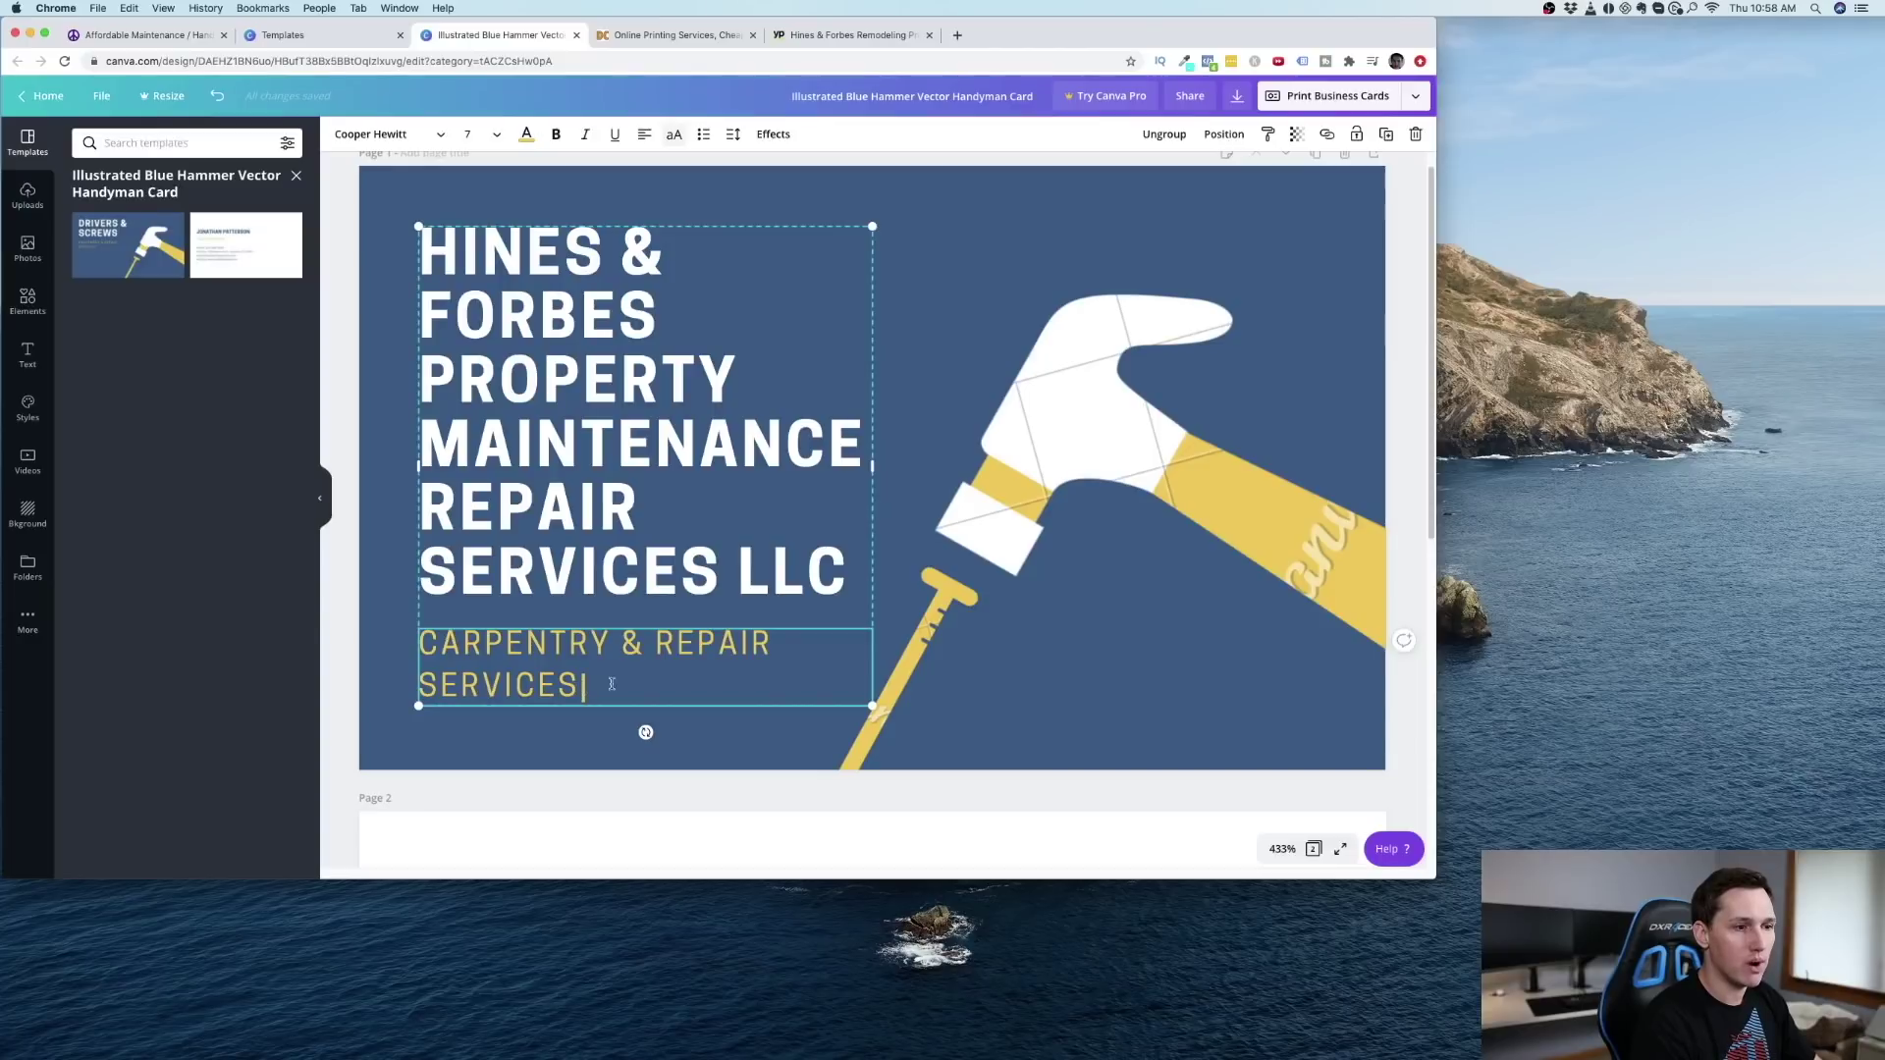
drag(583, 688, 428, 643)
right_click(429, 643)
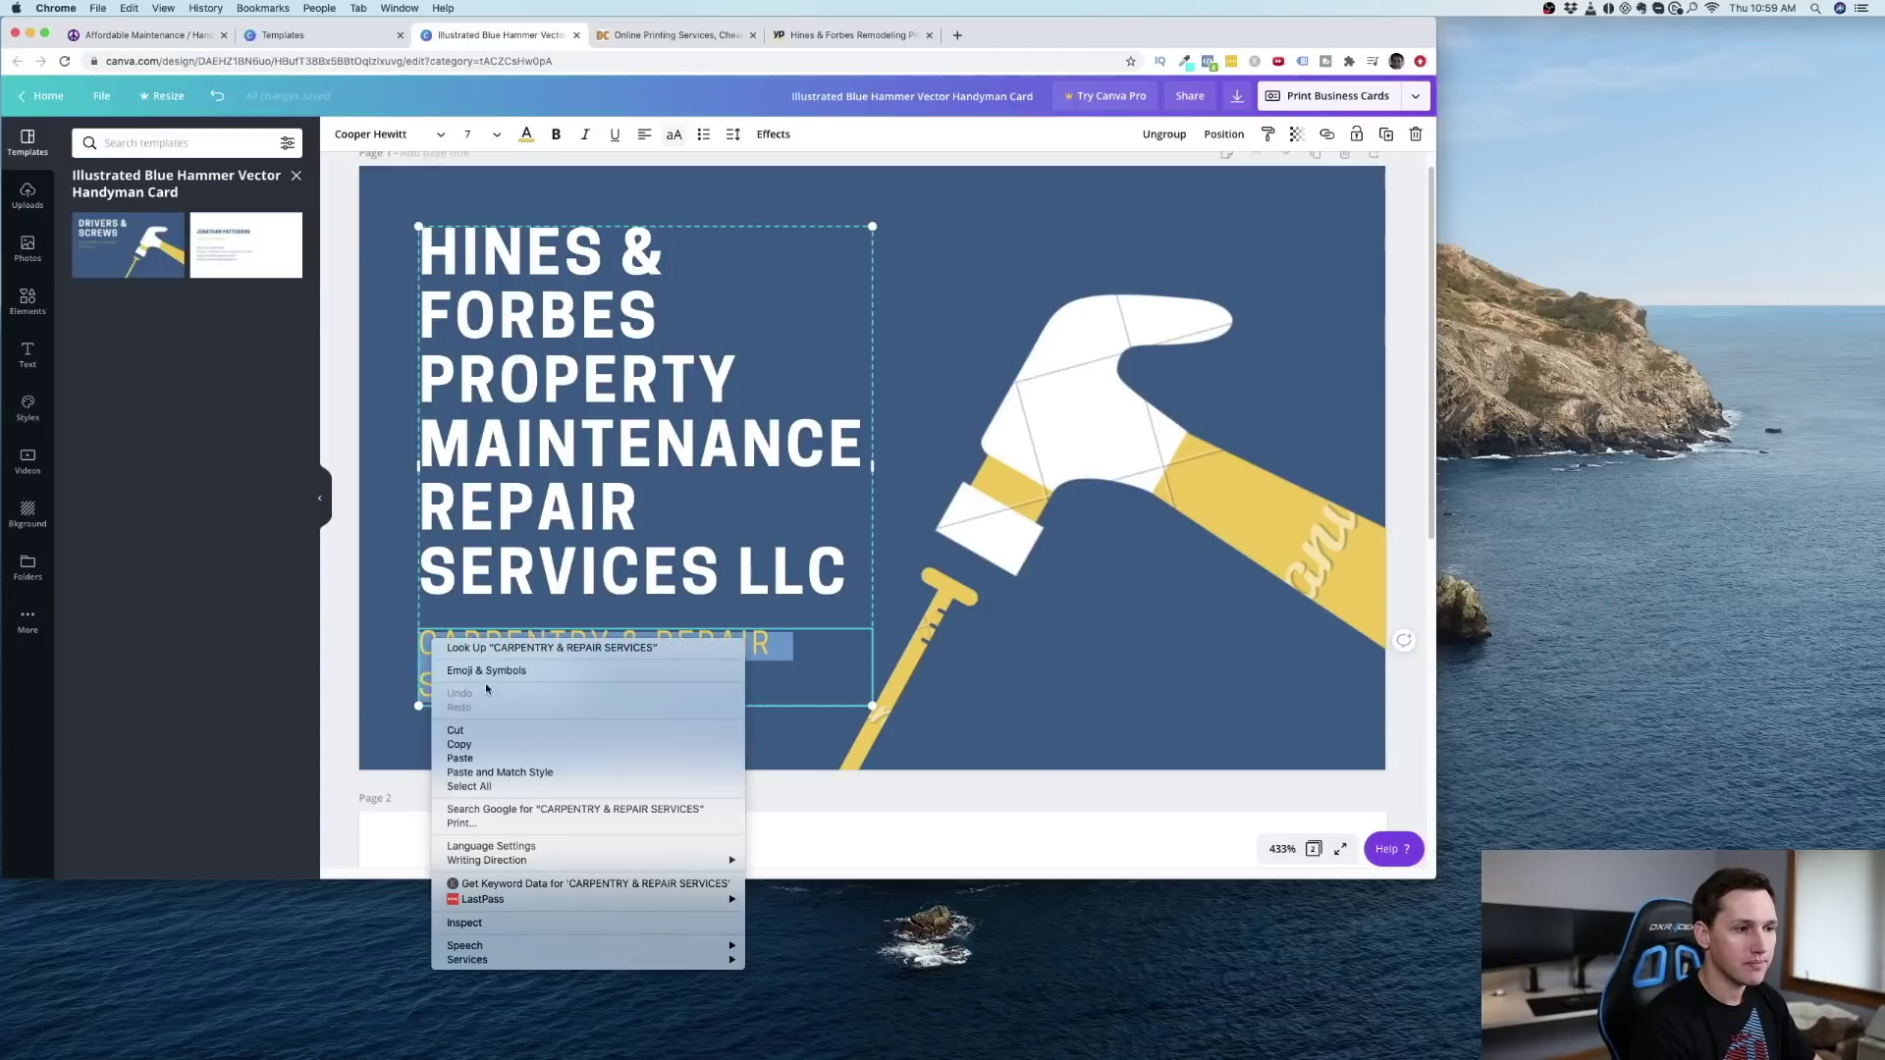
click(494, 763)
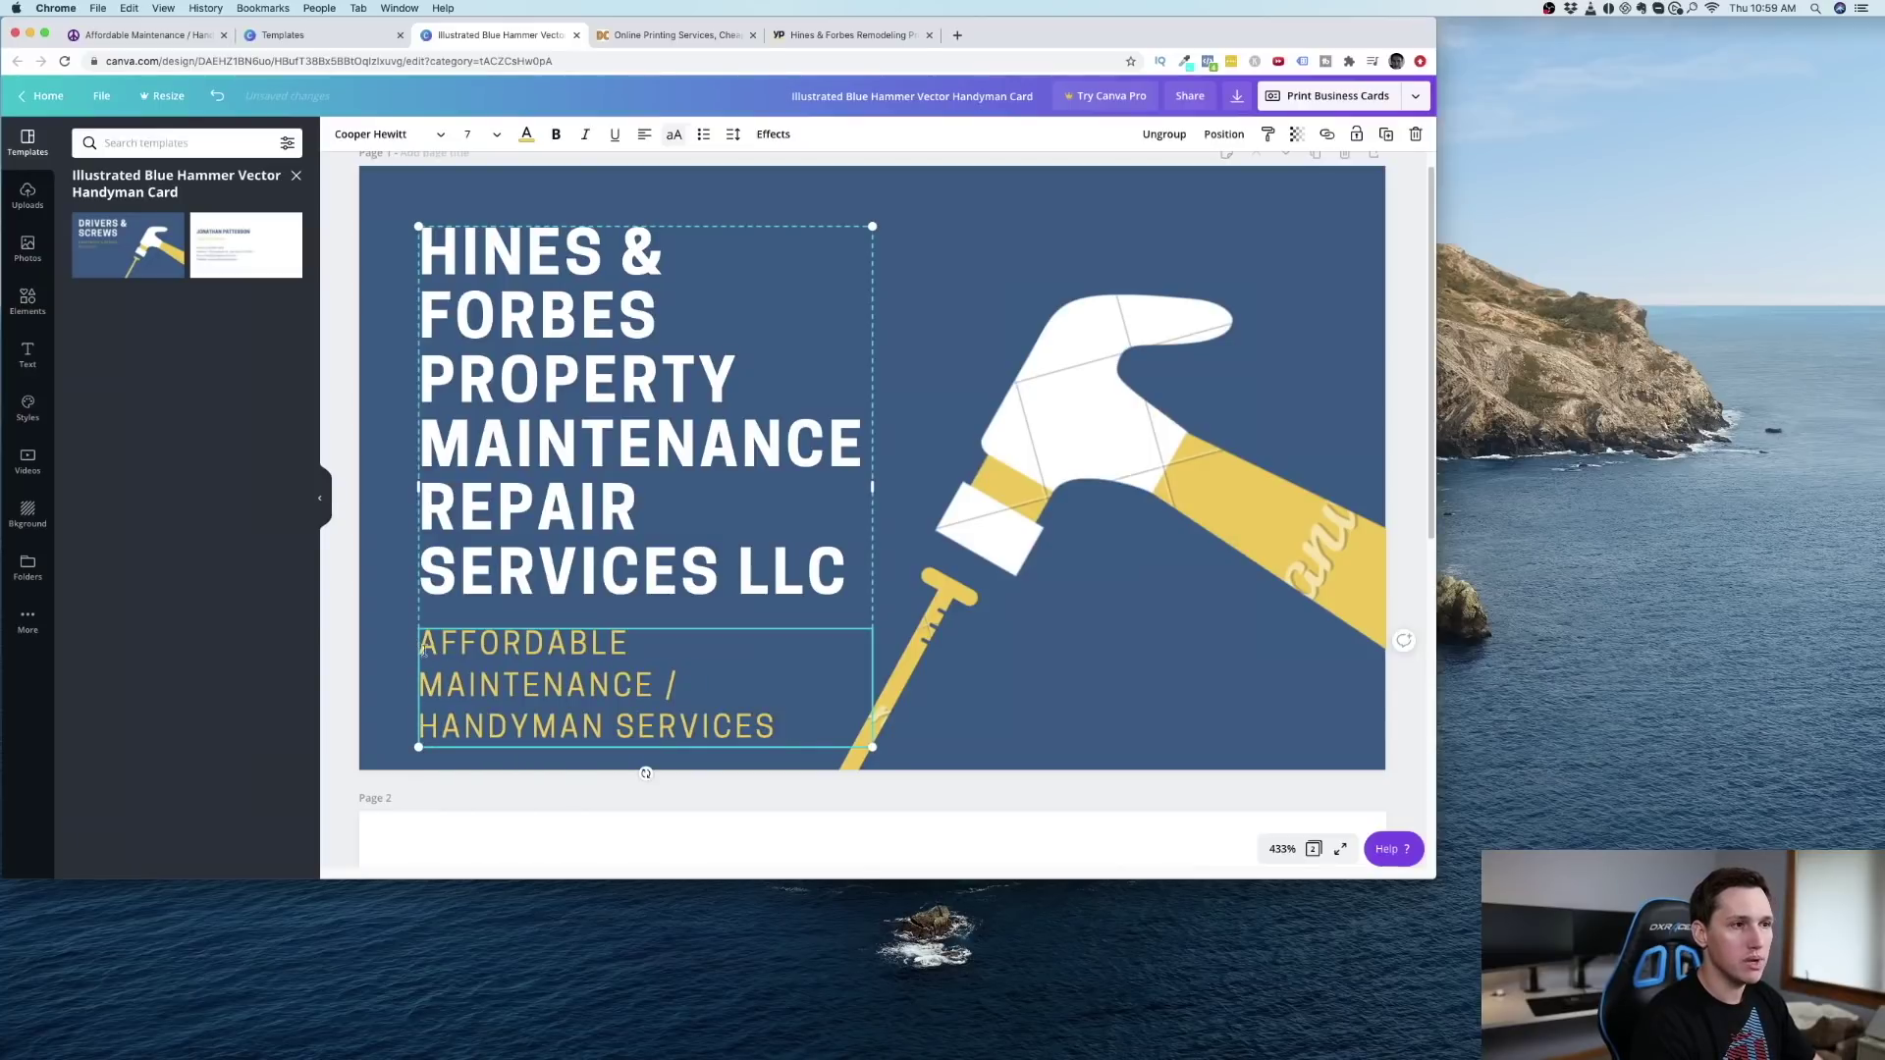
Step: Set the new subtitle to font size 6 so it fits on two lines
drag(422, 648, 776, 729)
click(494, 138)
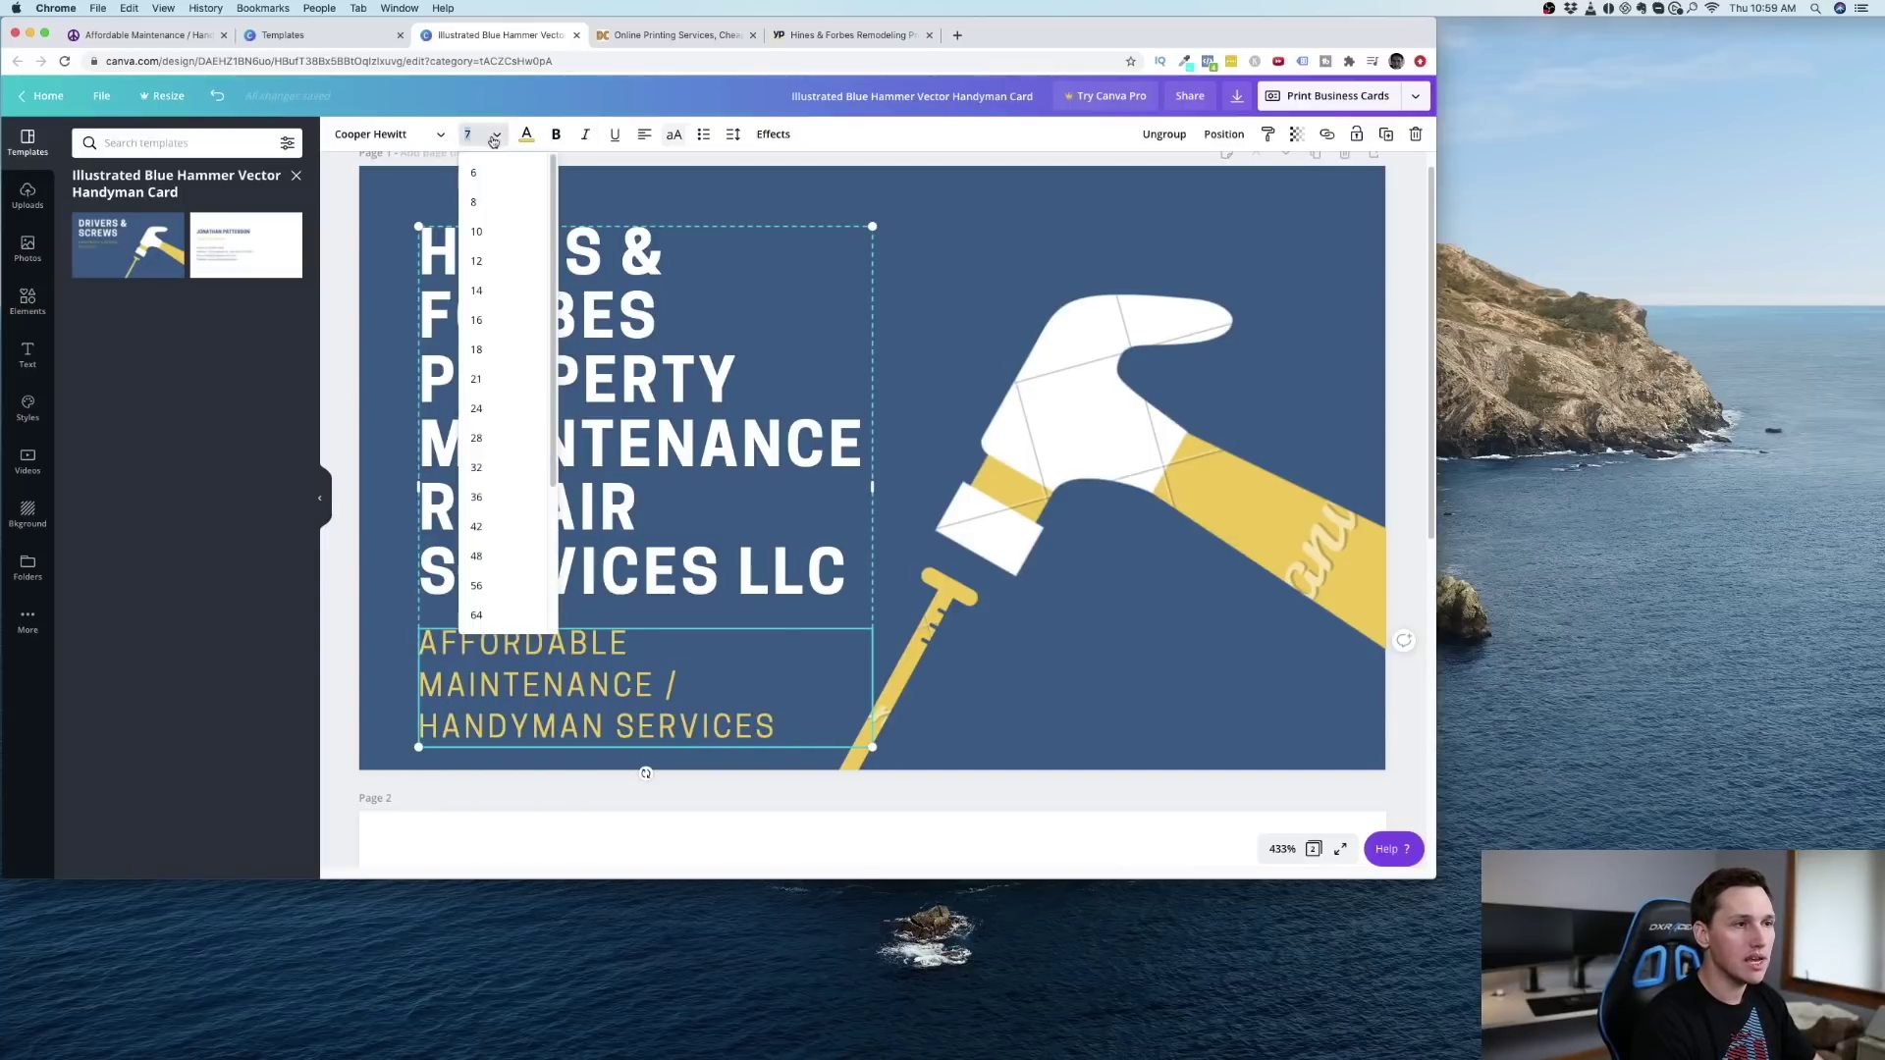
click(499, 175)
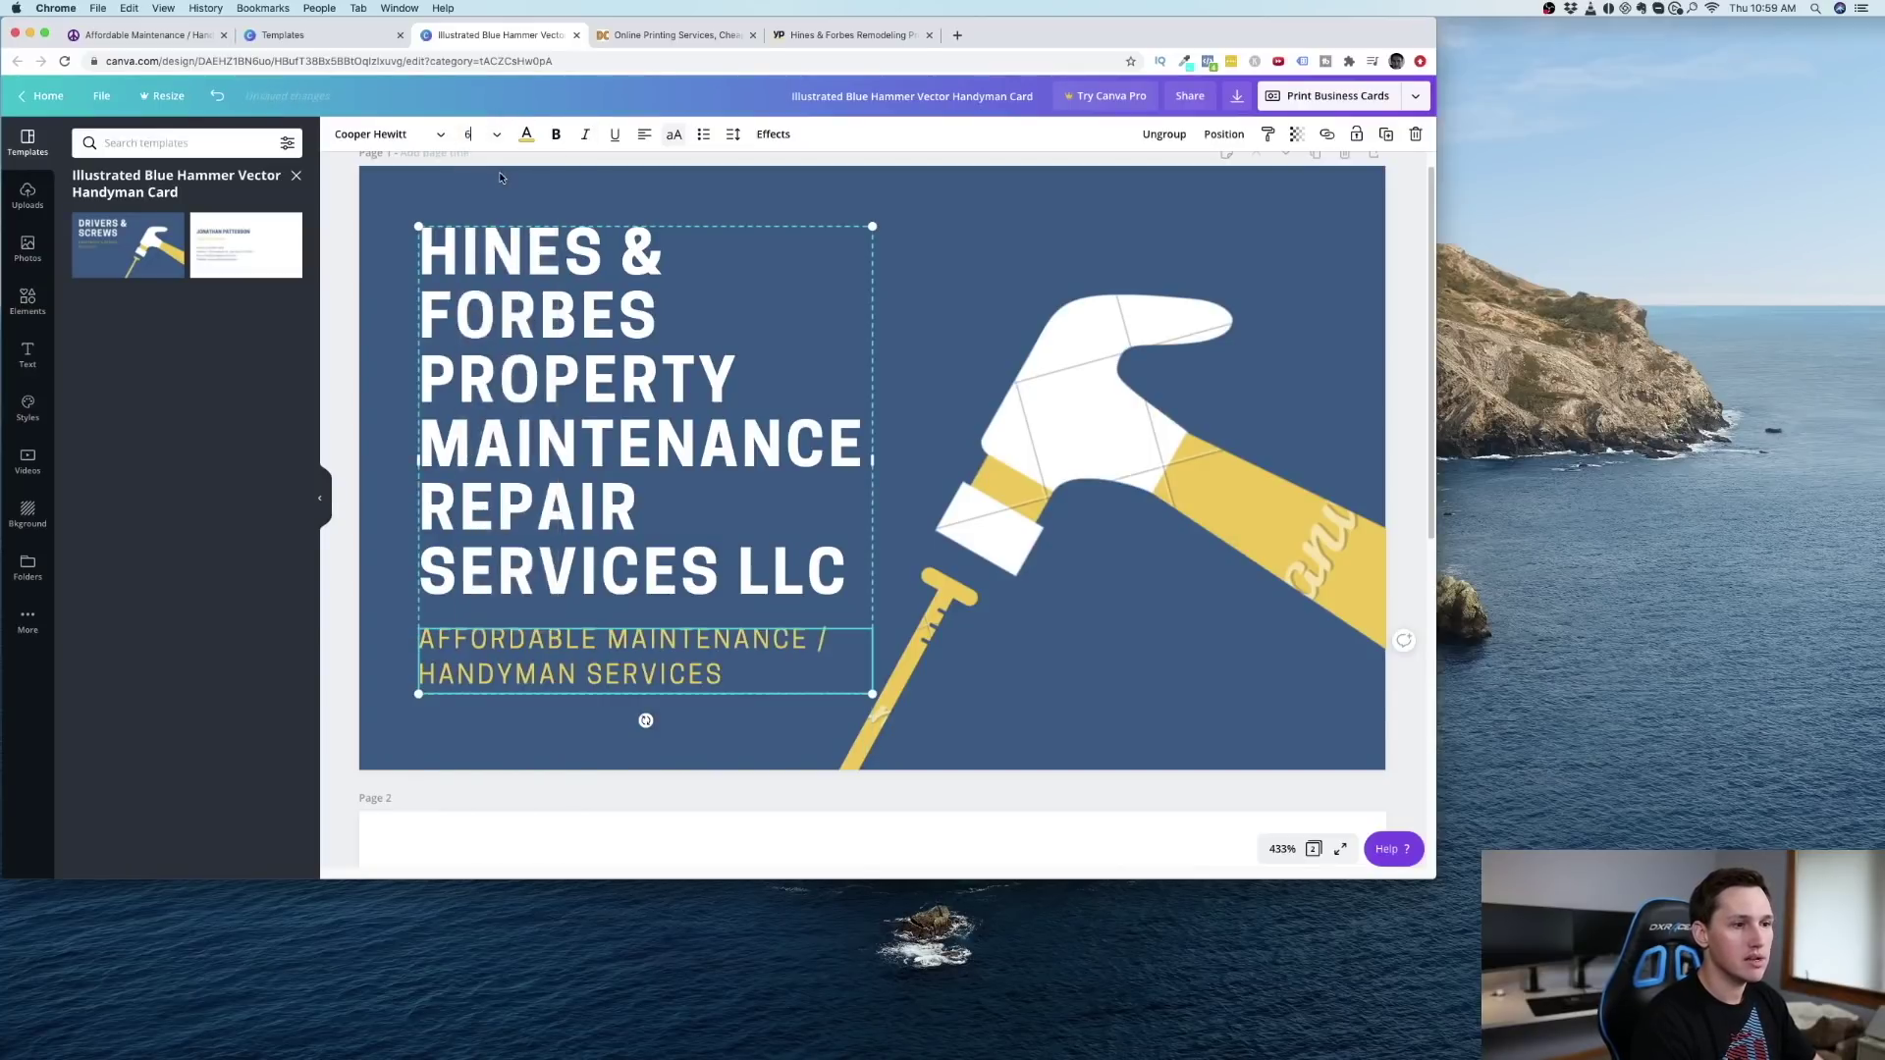
click(1014, 658)
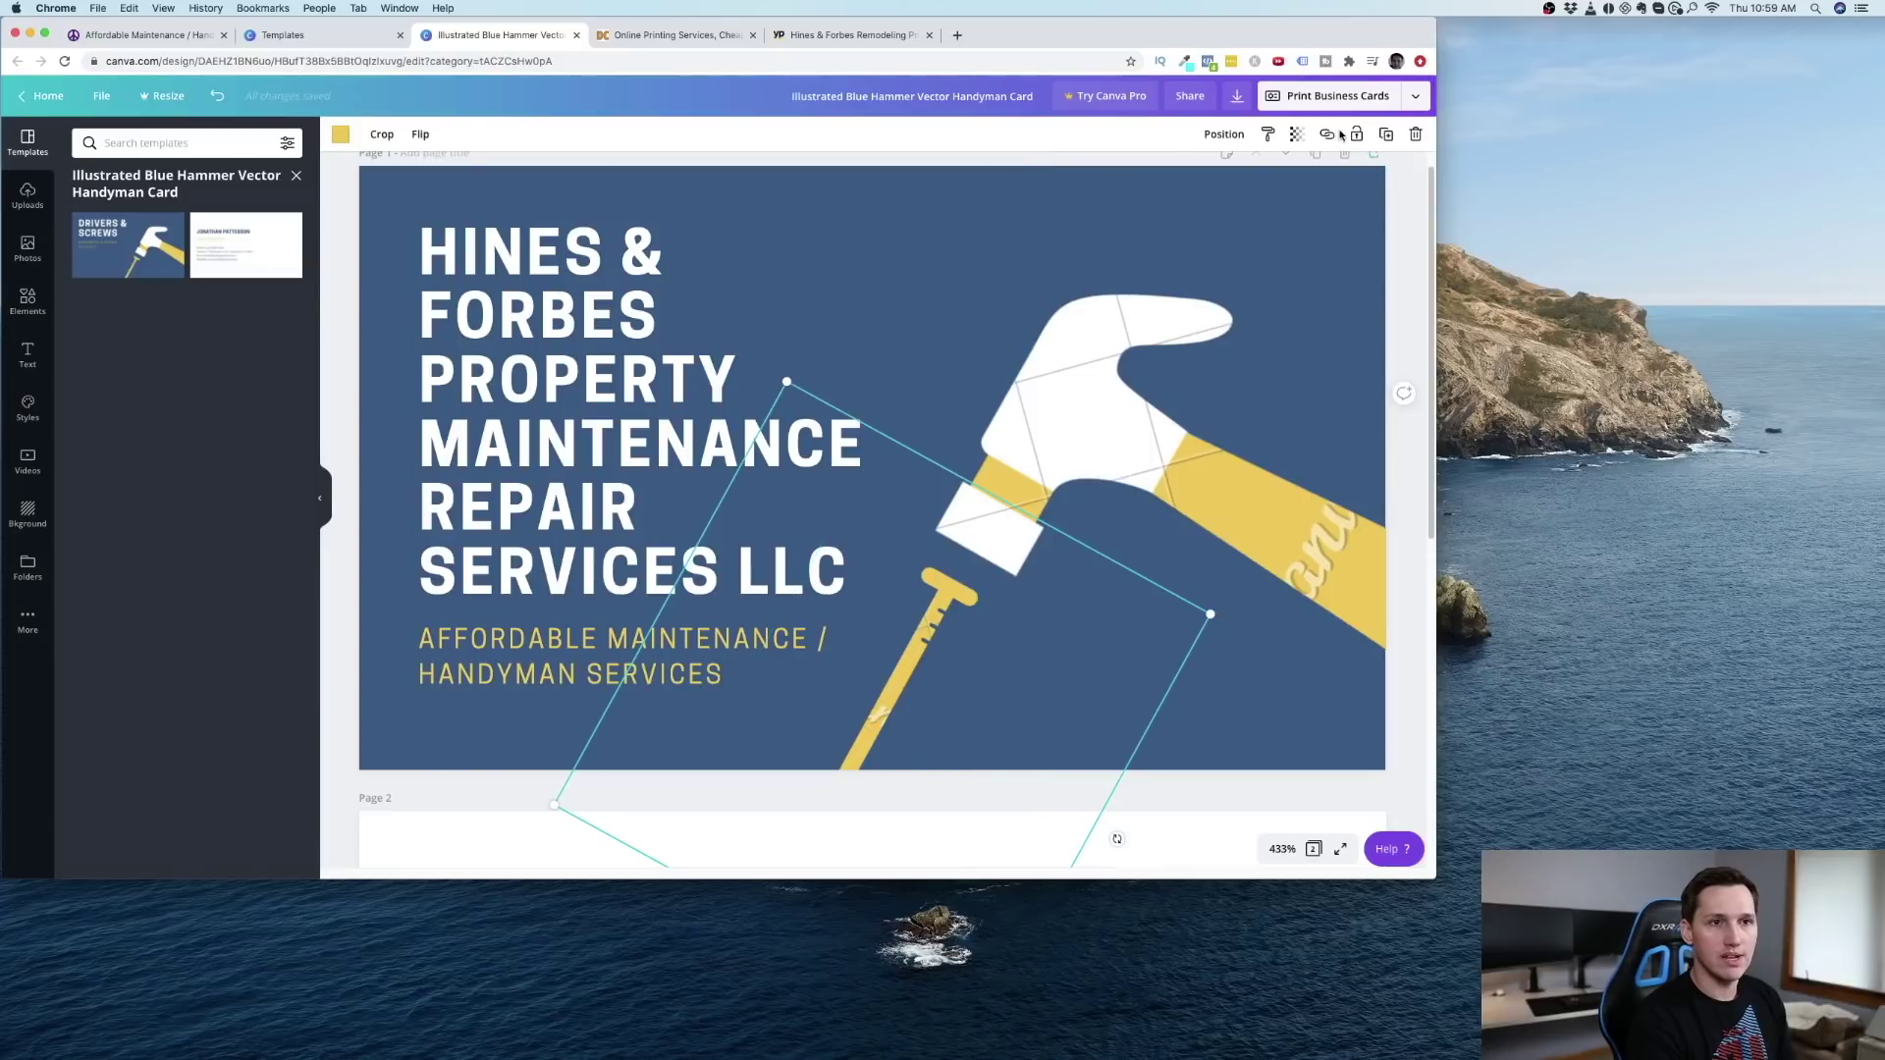
Step: Check the card's PDF Print download panel without downloading, then bring the TextEdit draft forward
click(1416, 96)
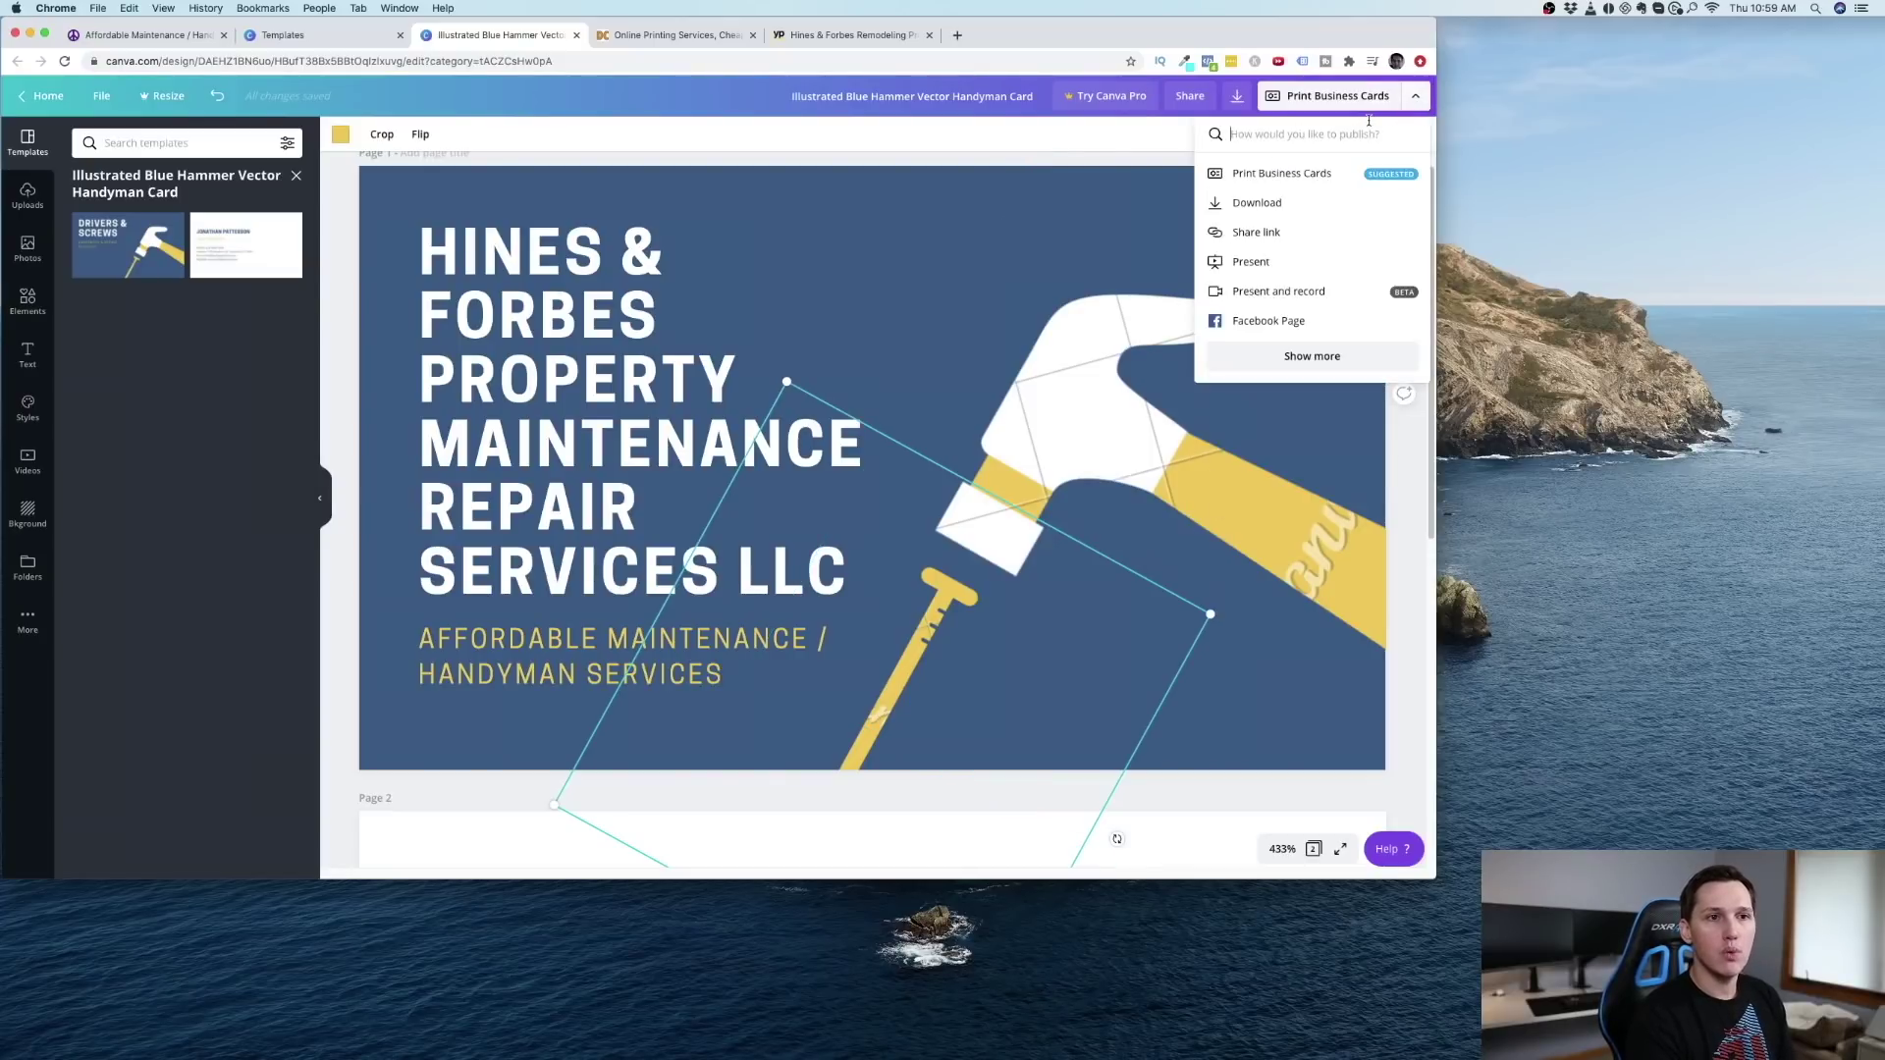
click(1280, 206)
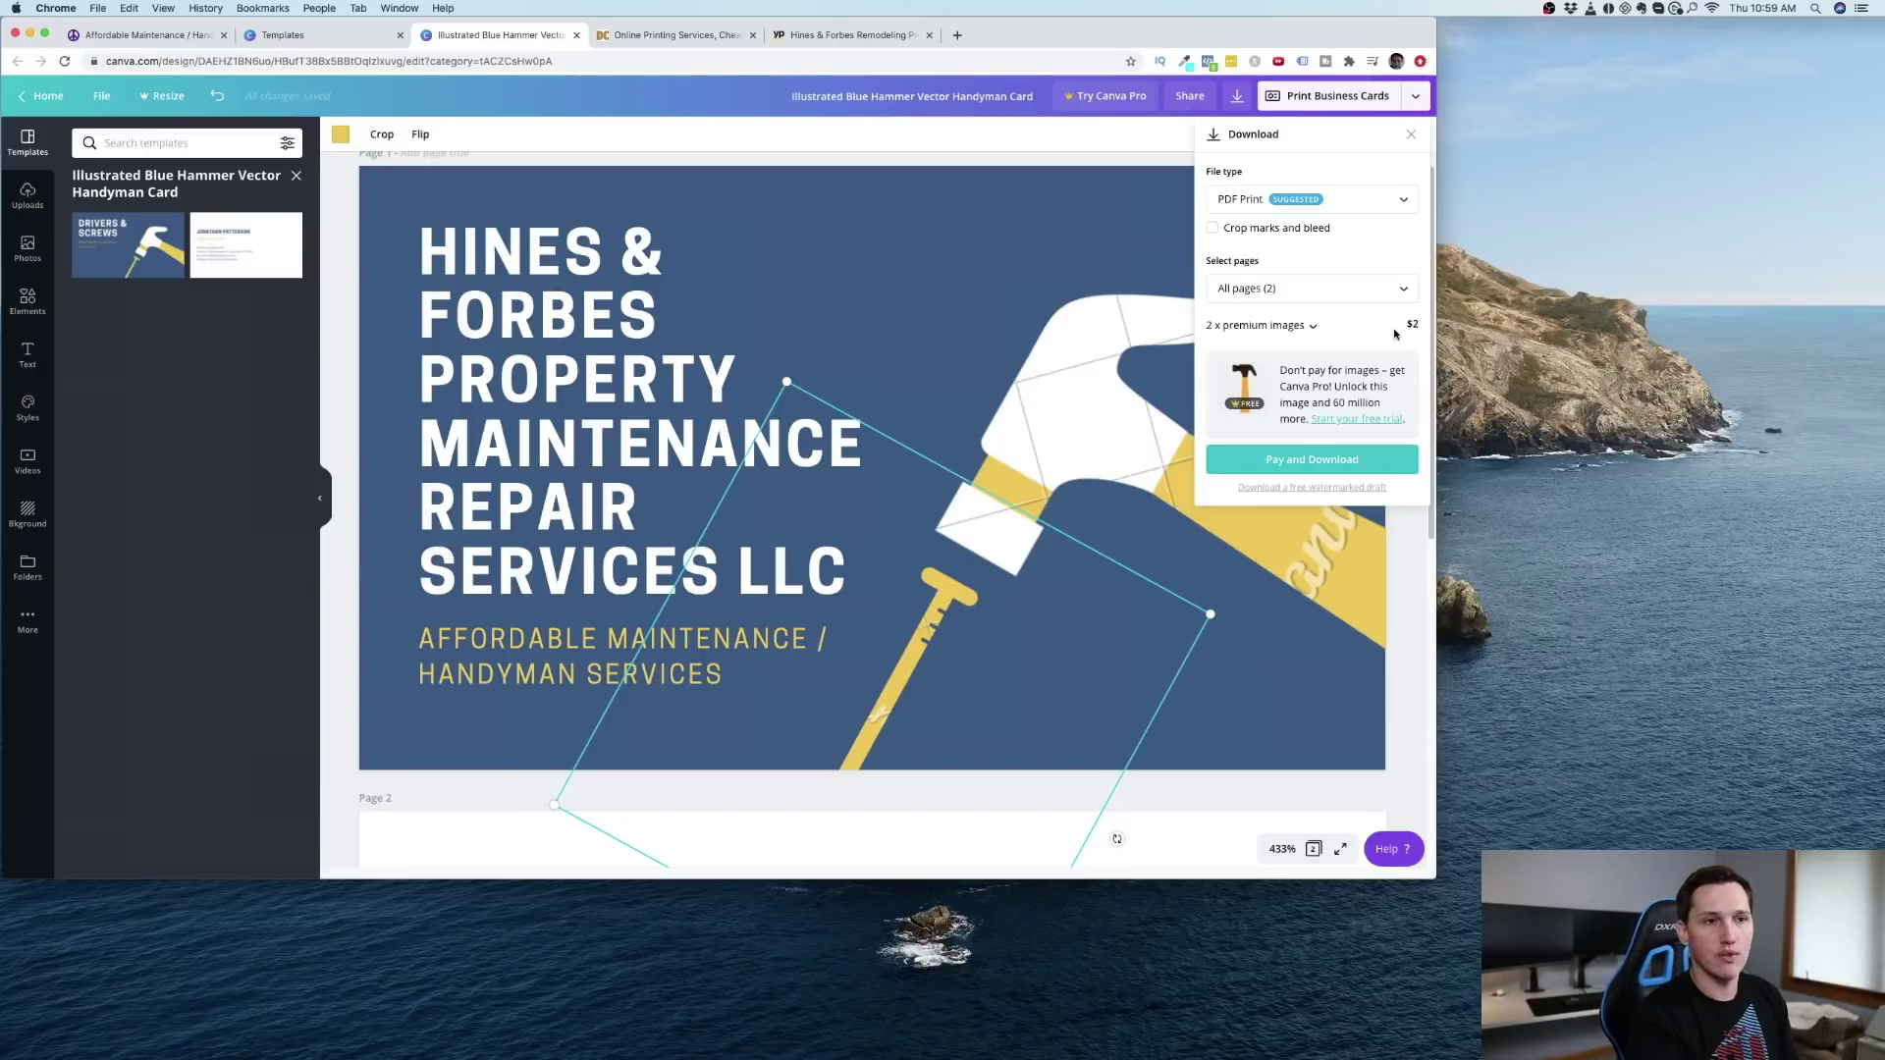
click(356, 478)
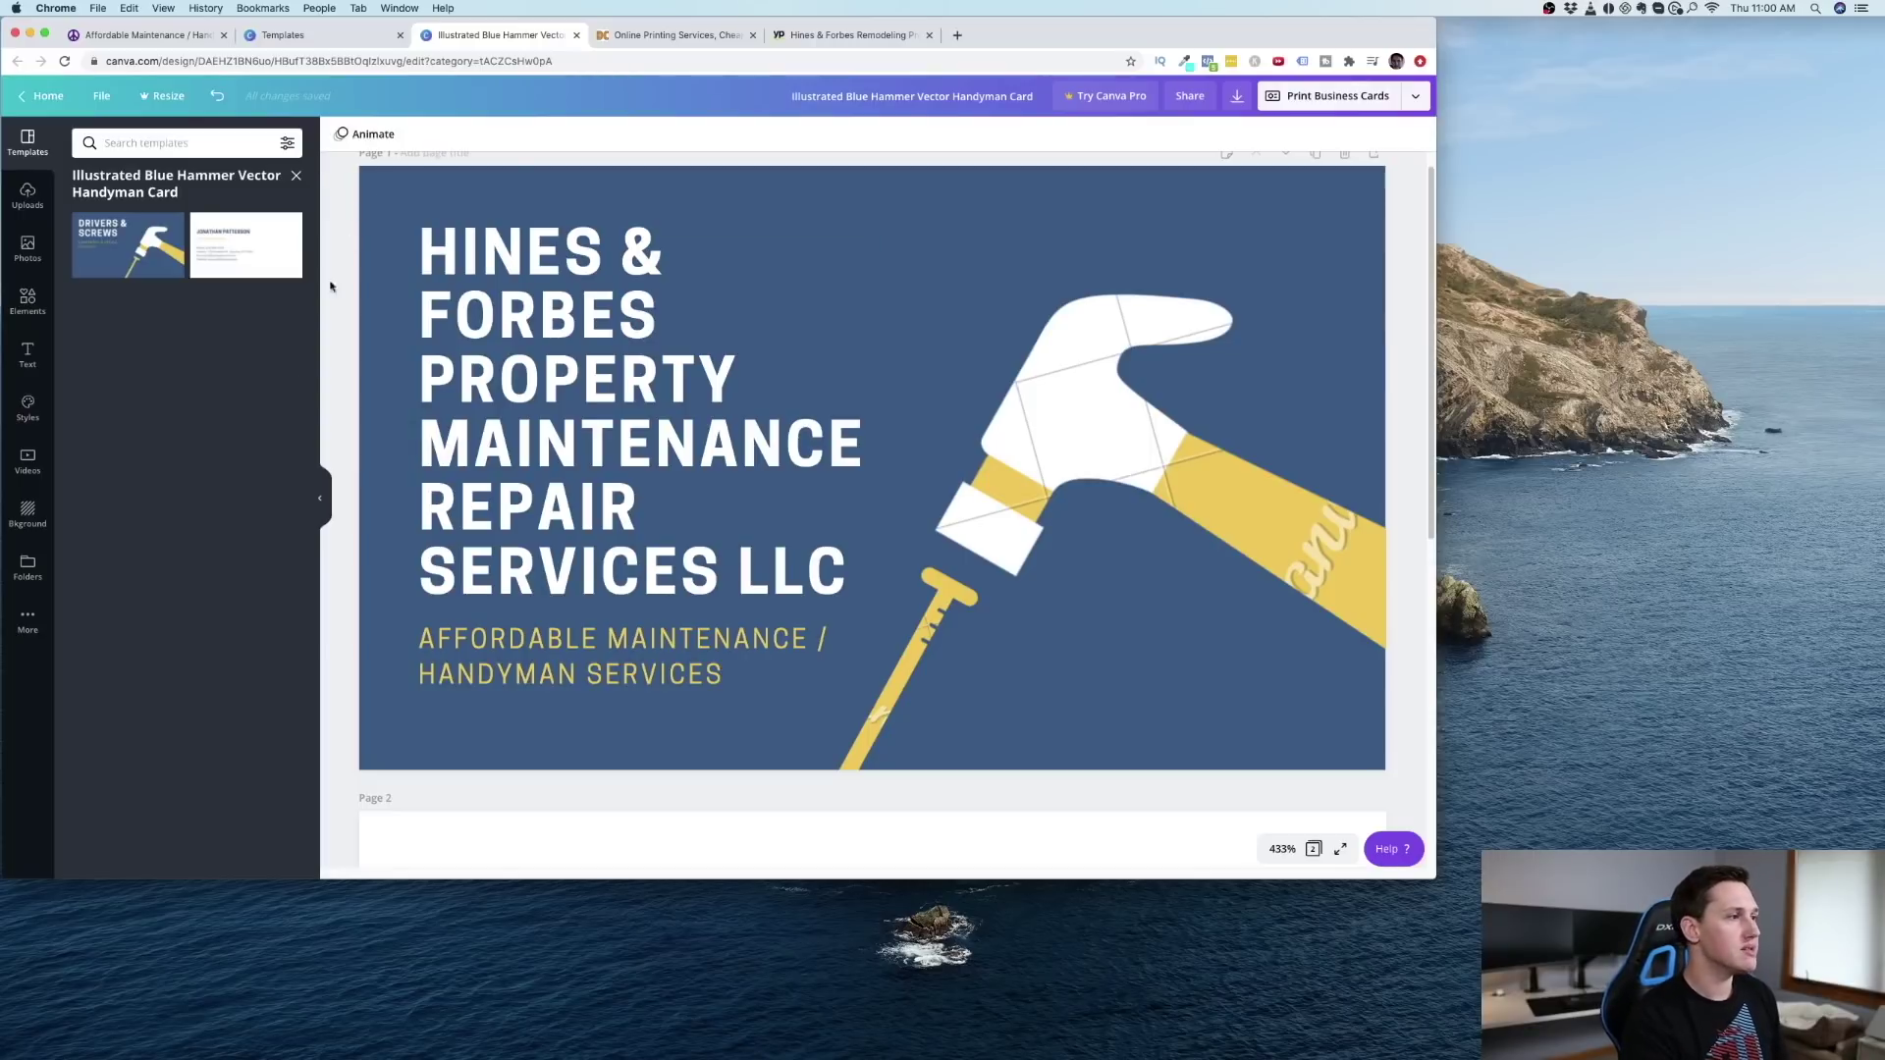
key(super+shift+4)
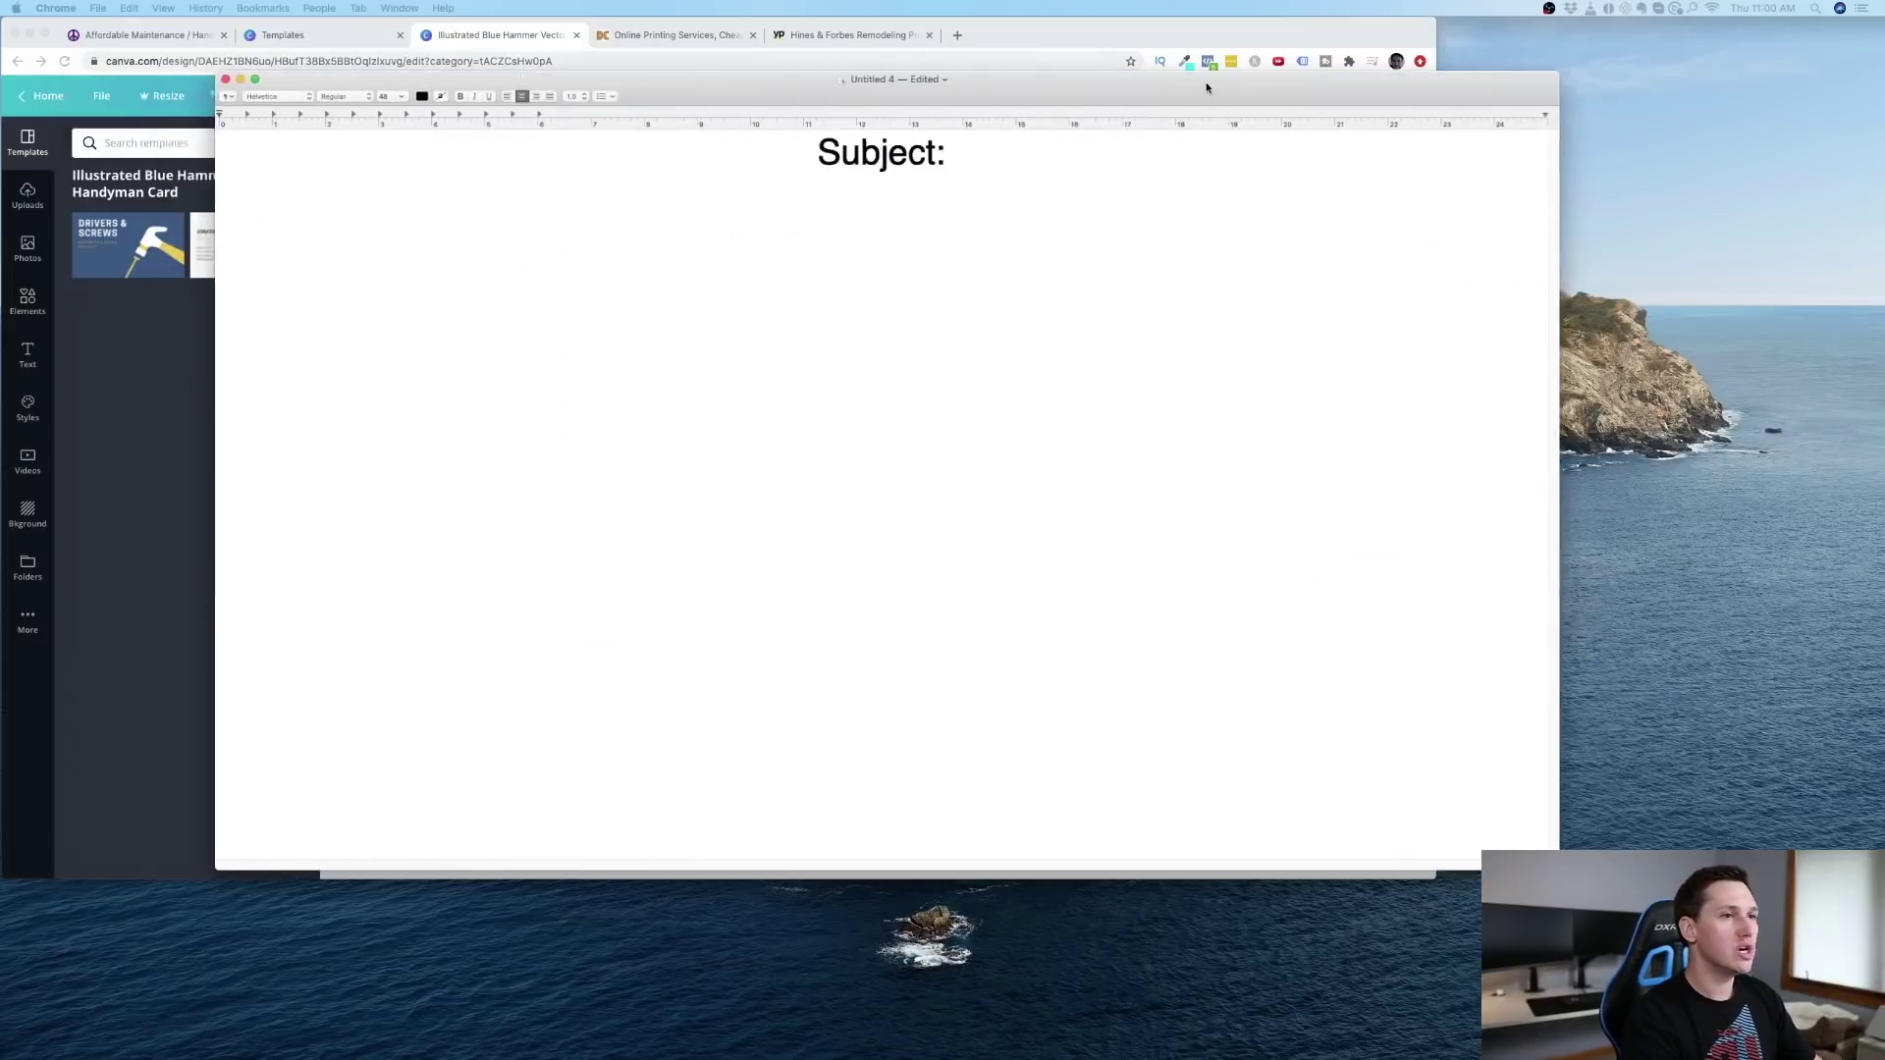
drag(1201, 83, 1144, 88)
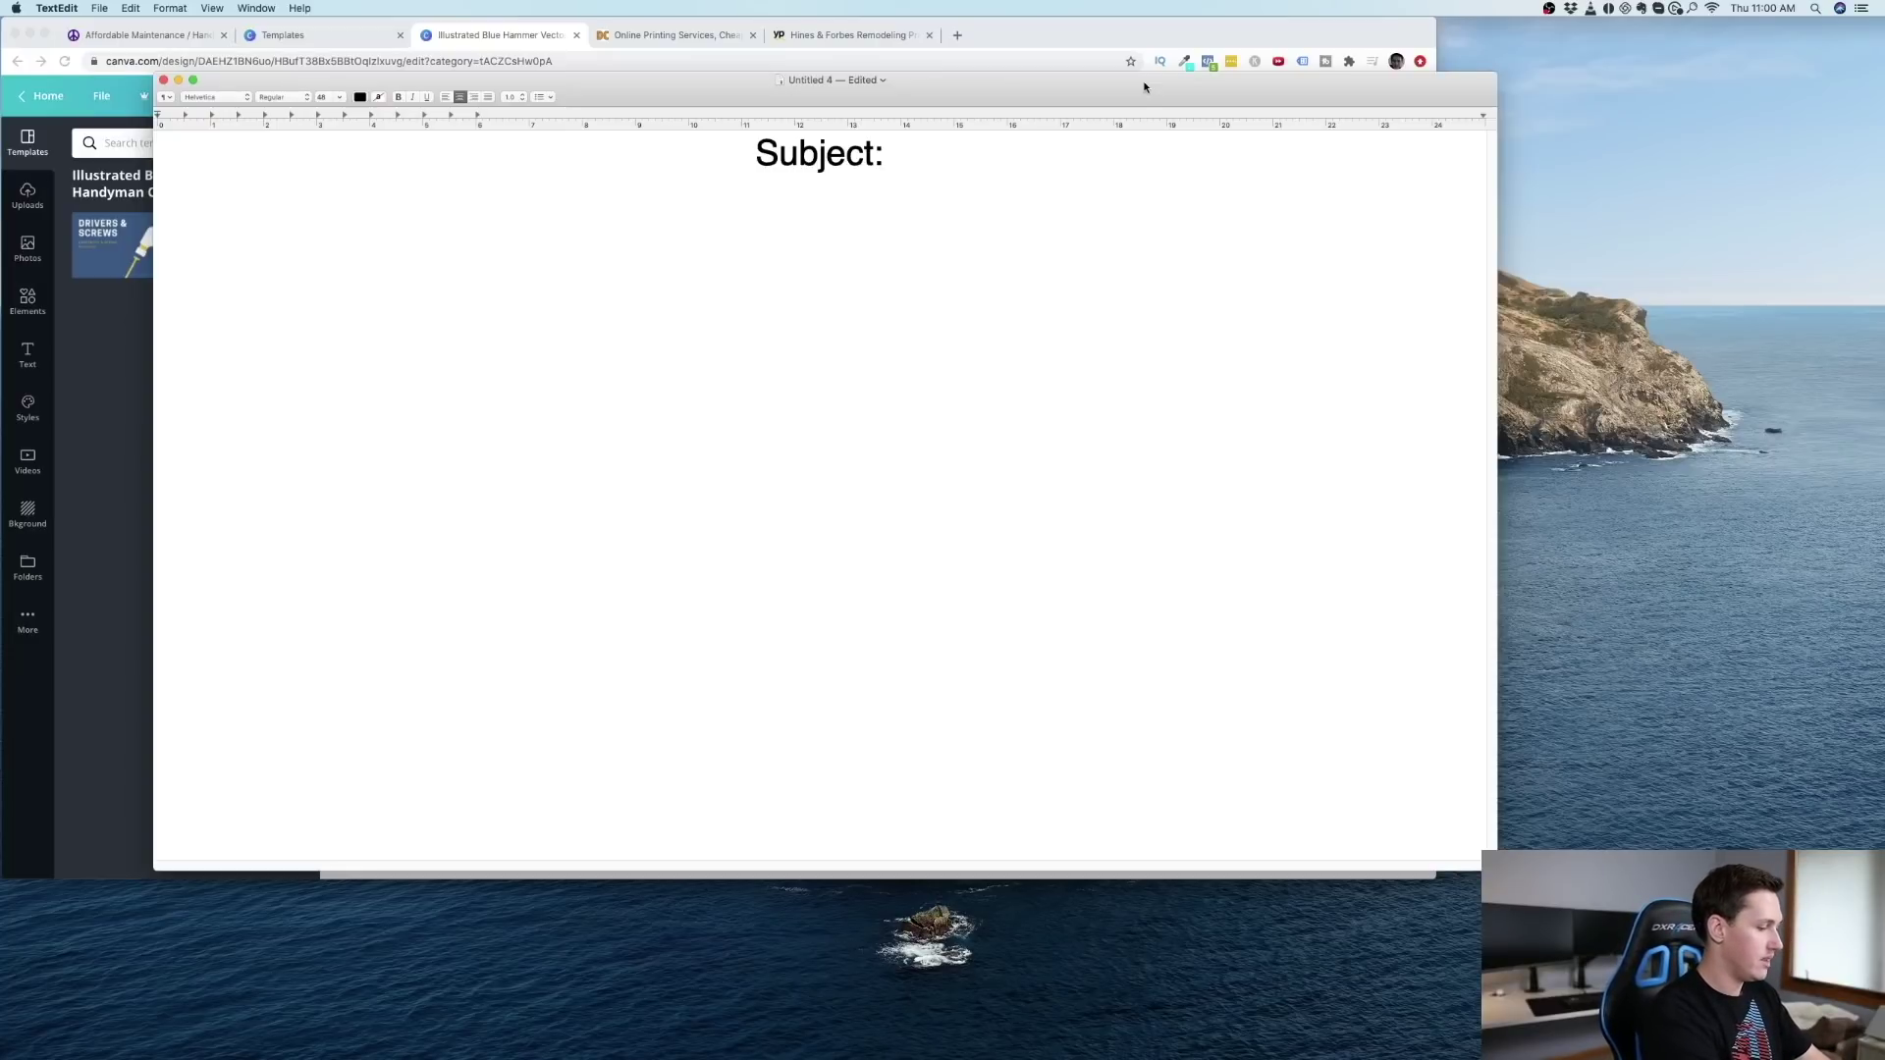
Step: Type the subject 'Do you offer Handyman services?' after rechecking the Hines & Forbes listing
text(Do you offer )
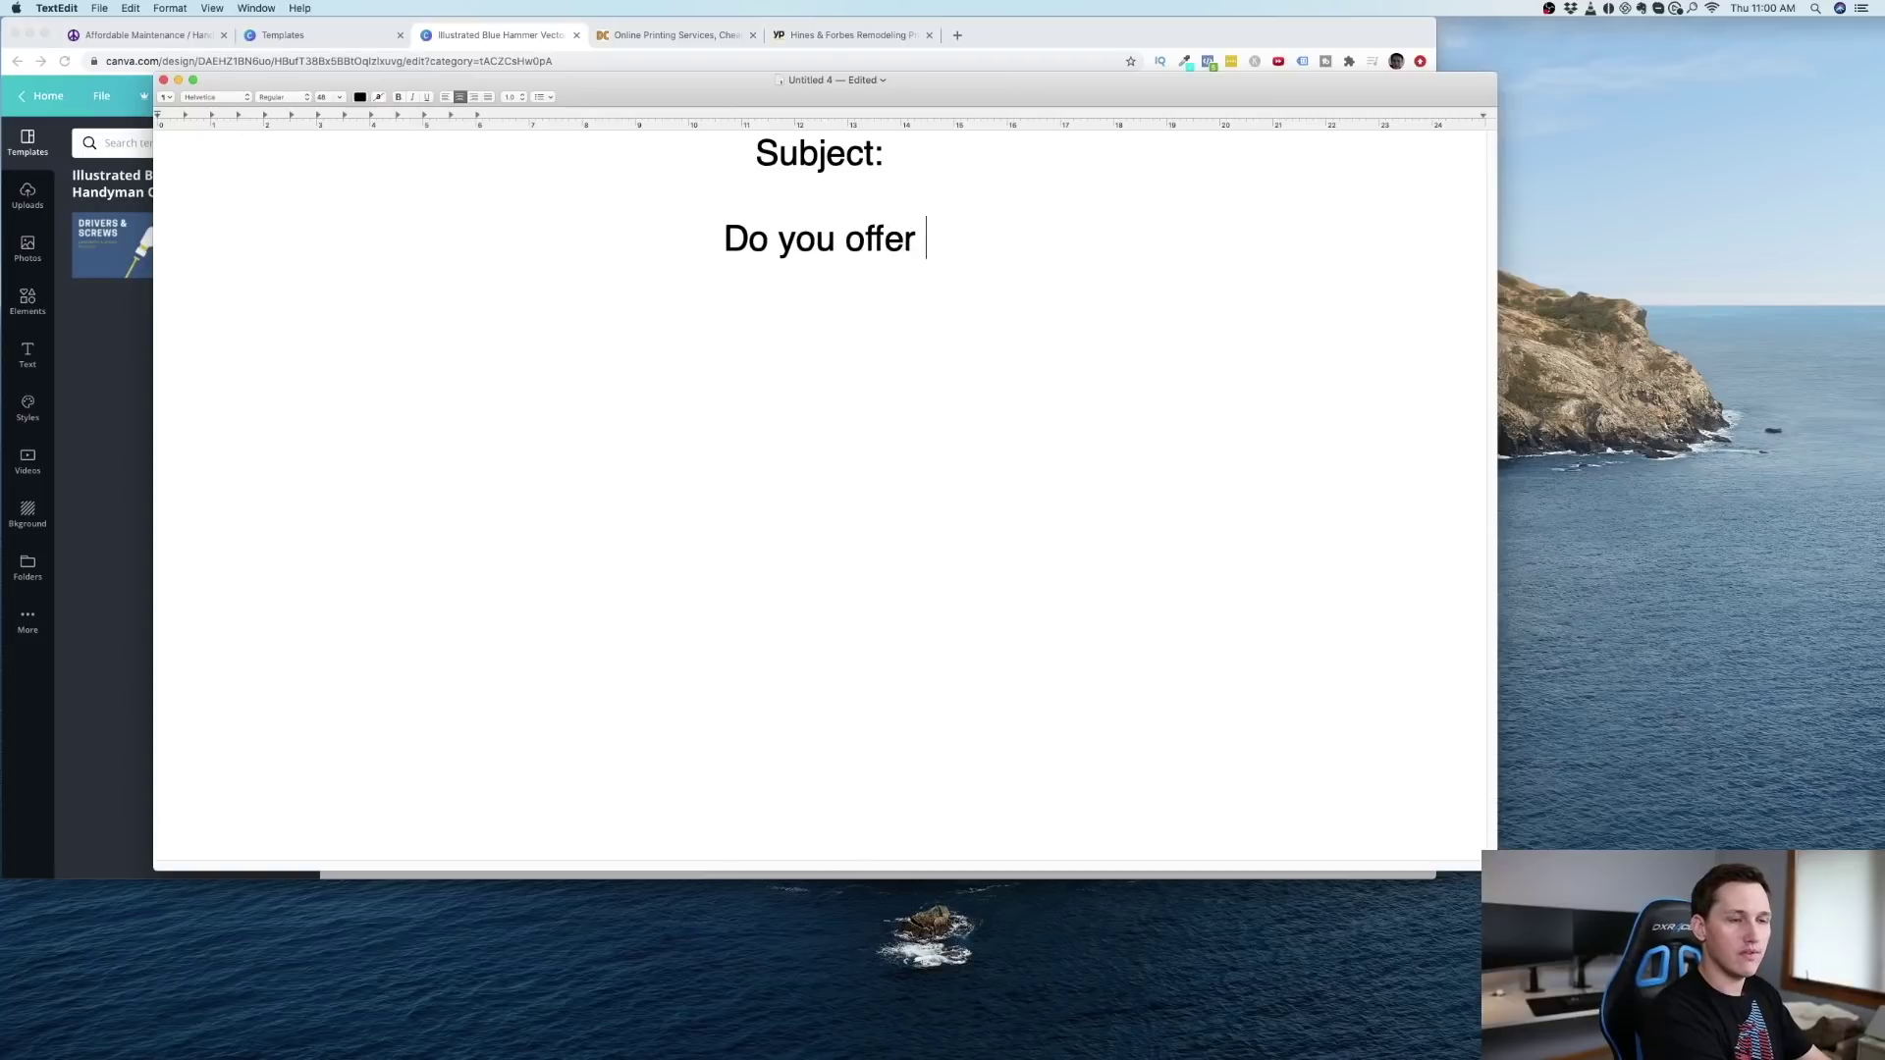
text(Handyman services?)
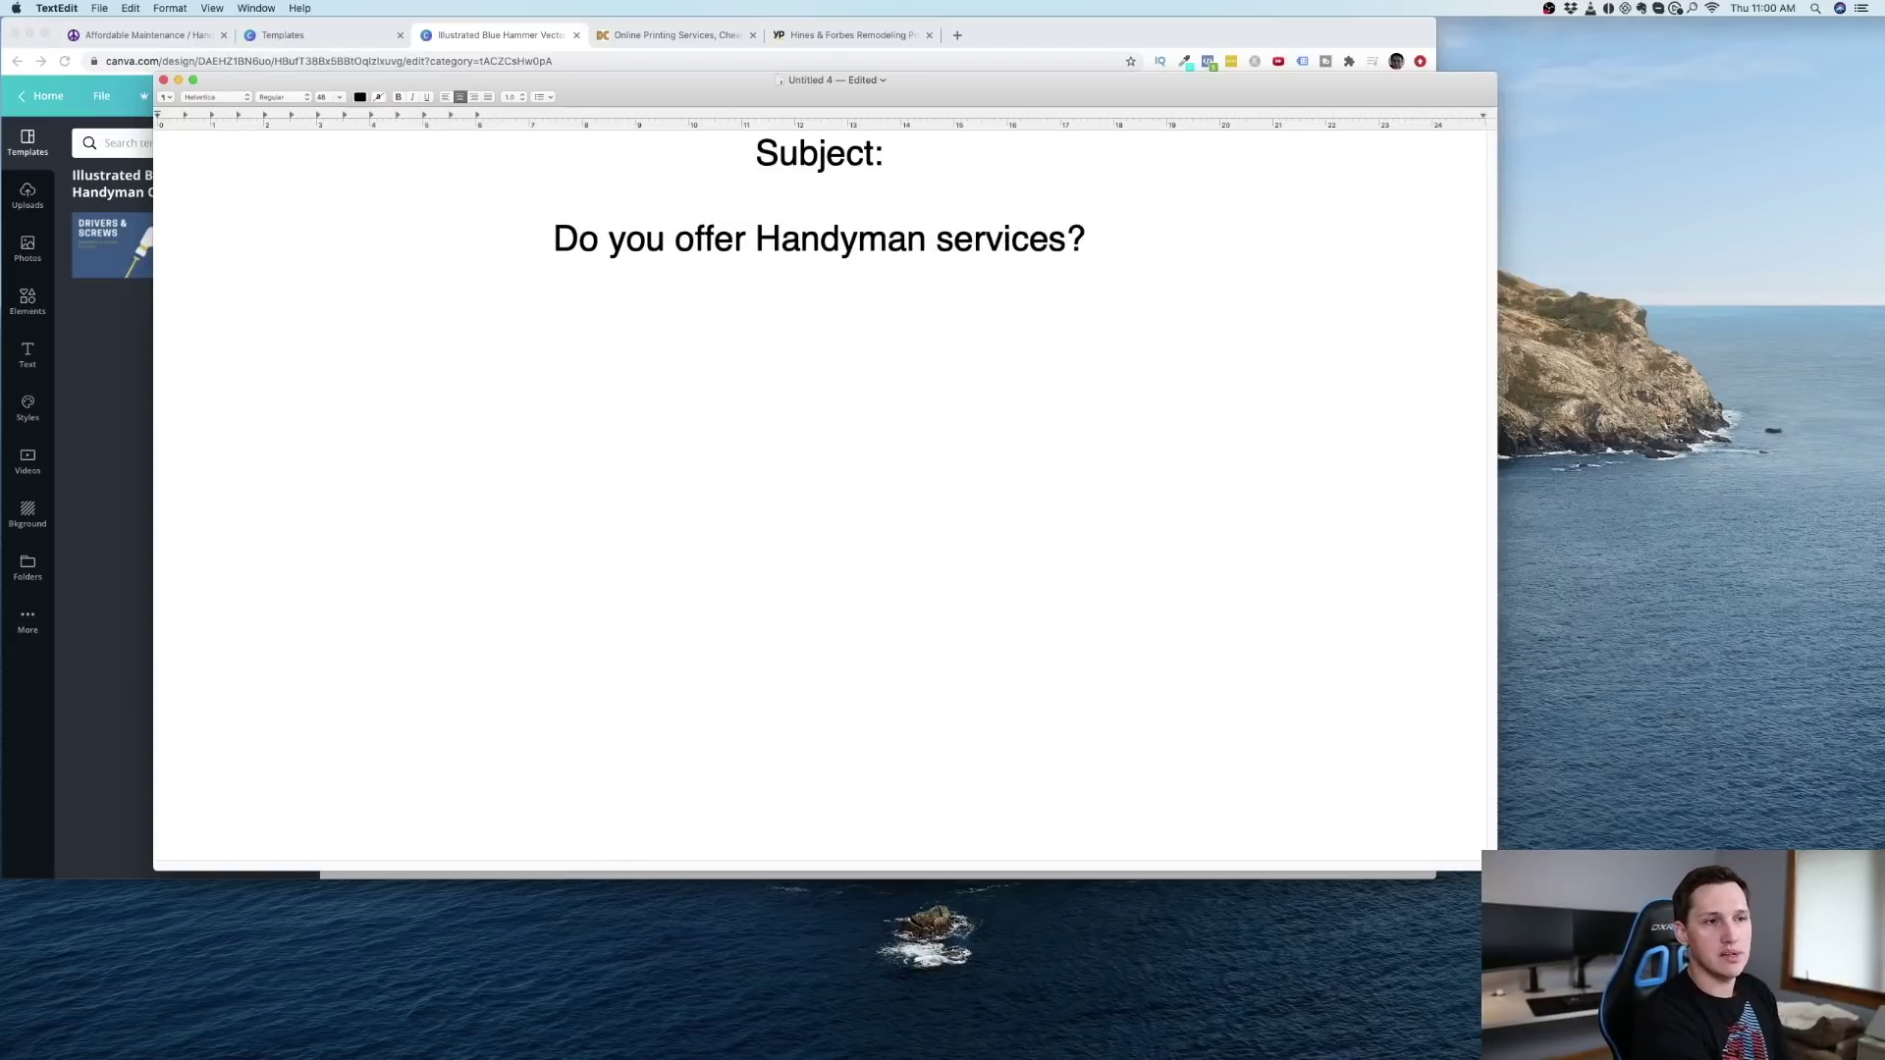
click(870, 39)
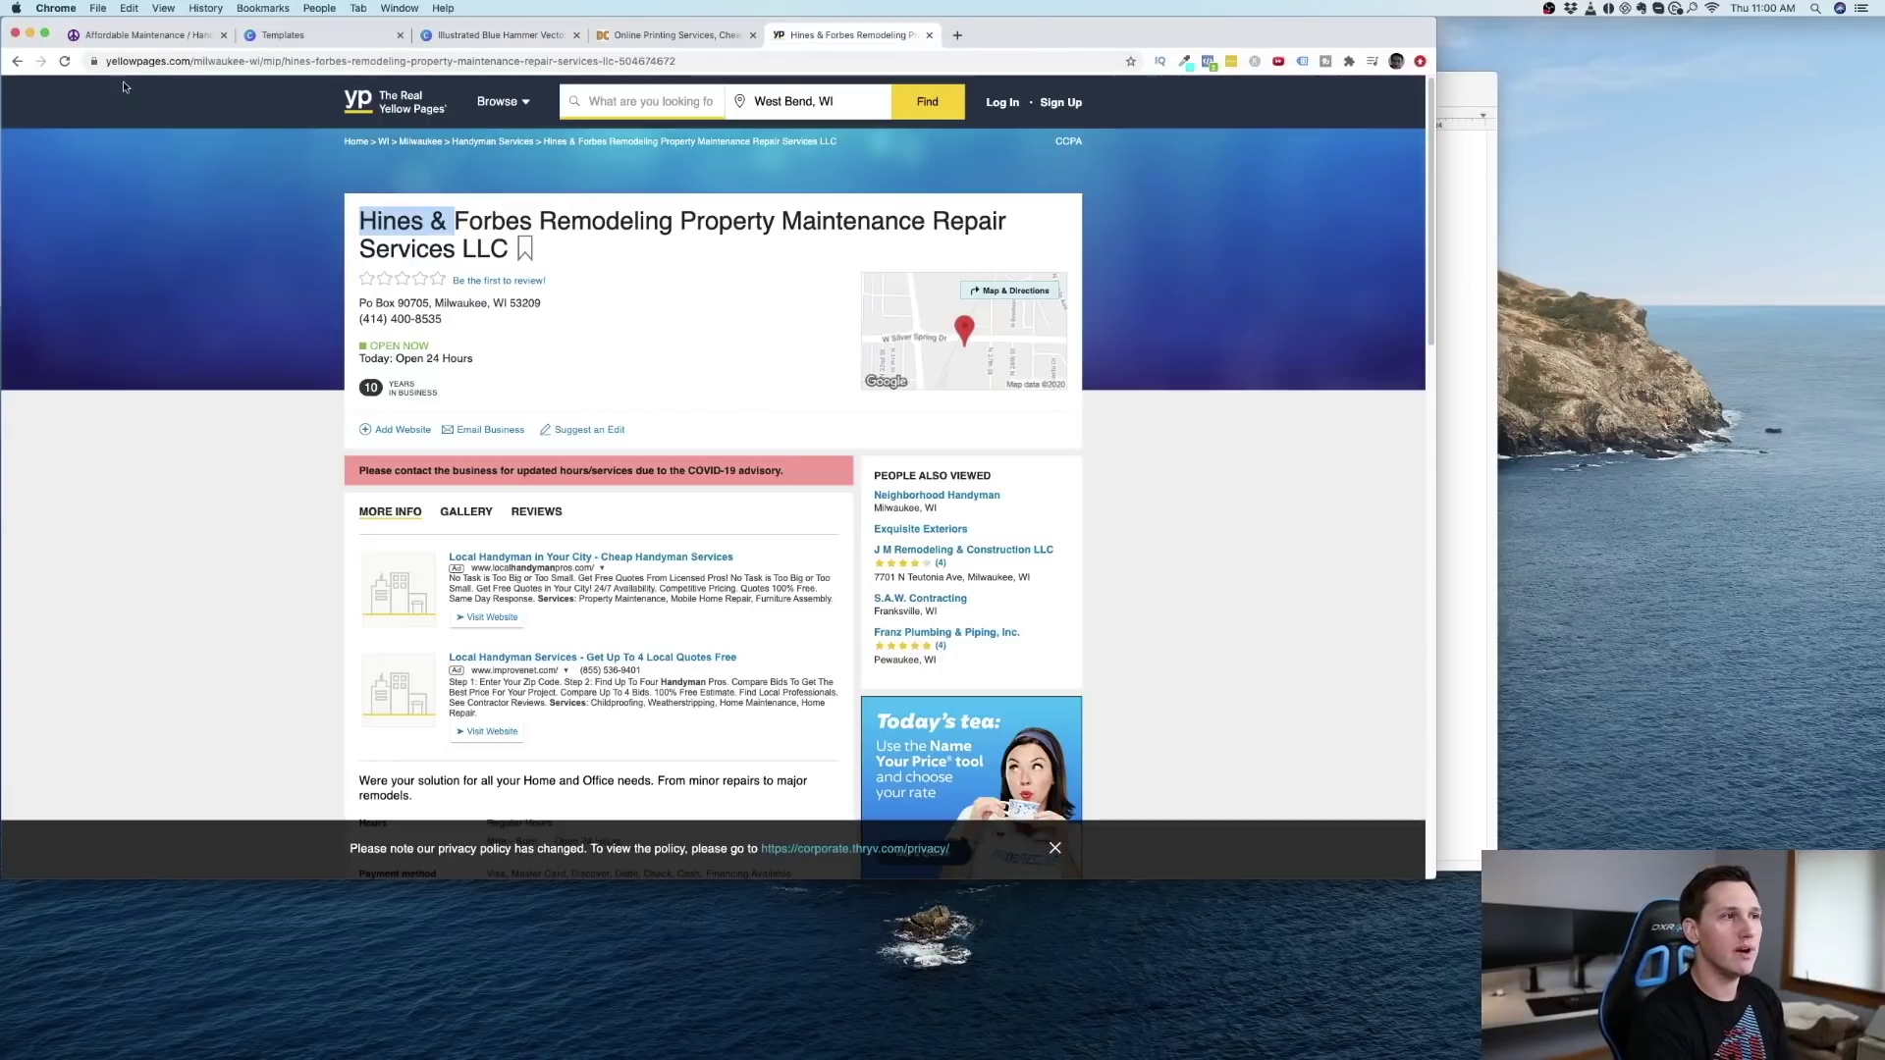
click(18, 61)
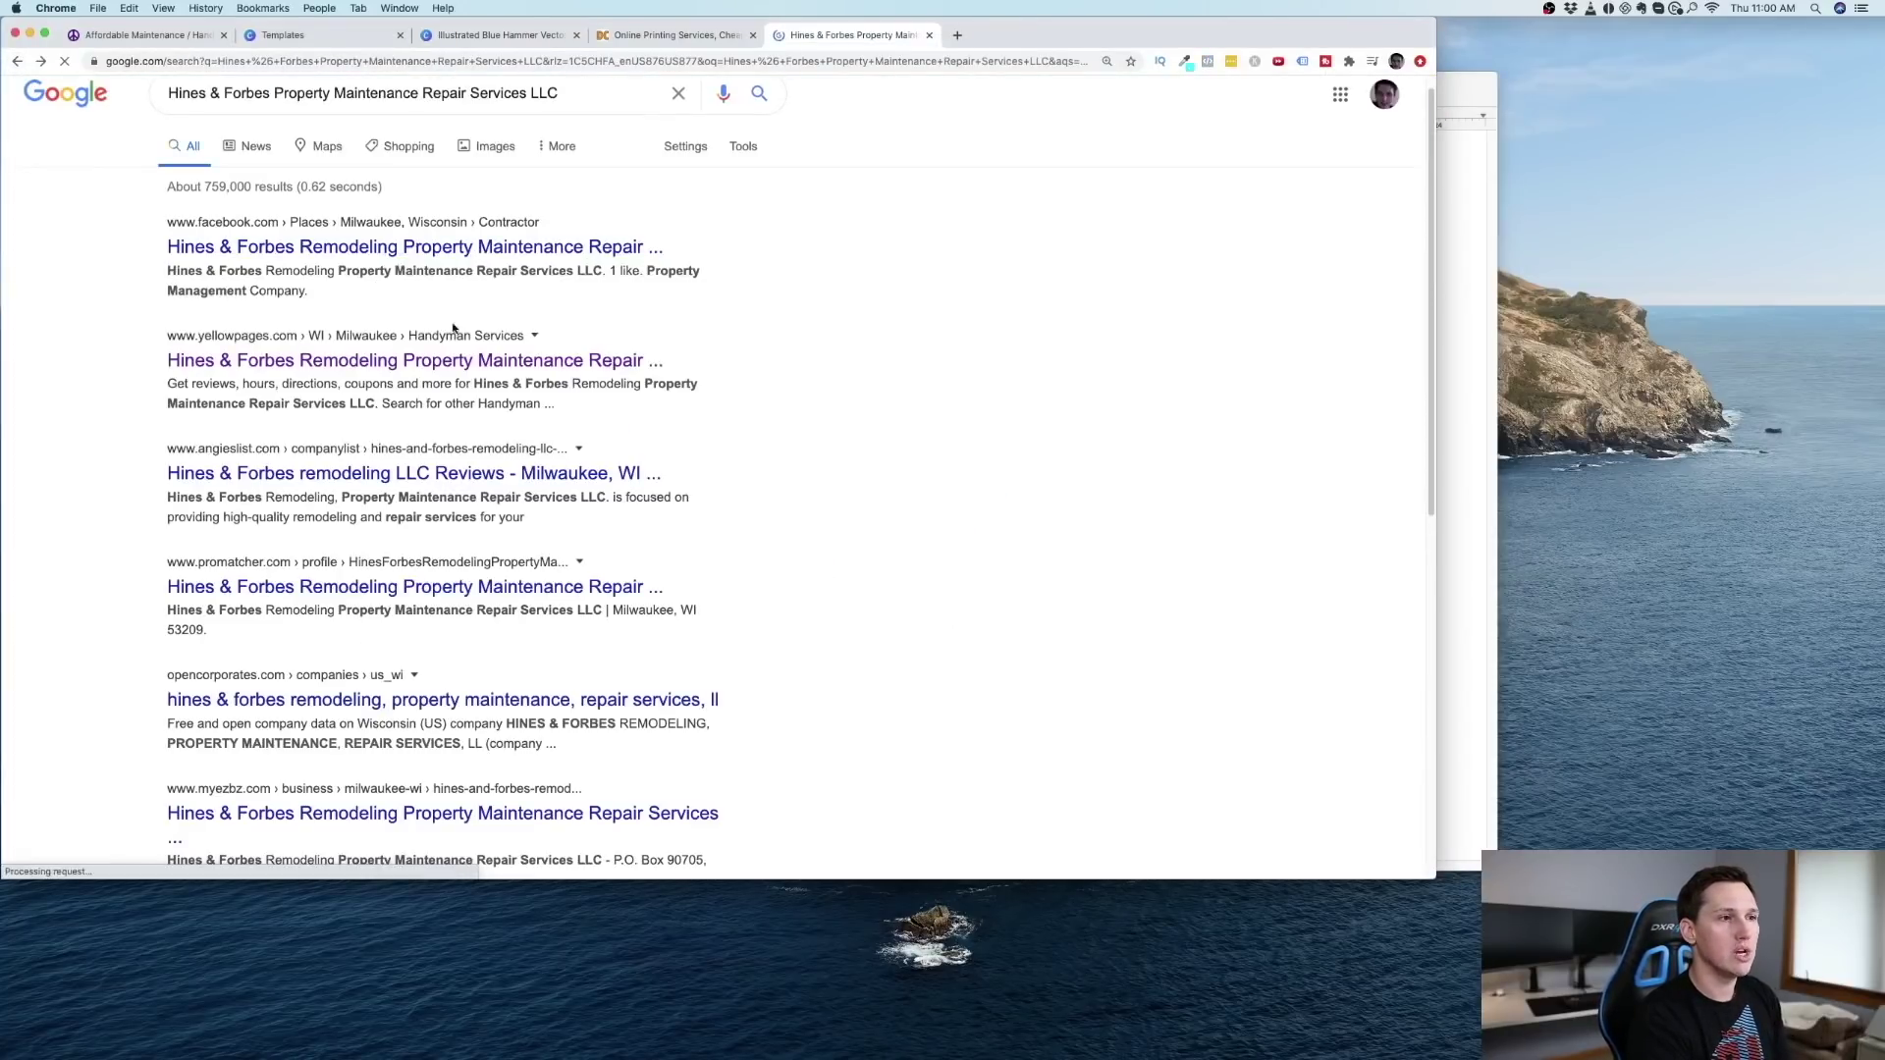
key(super+Tab)
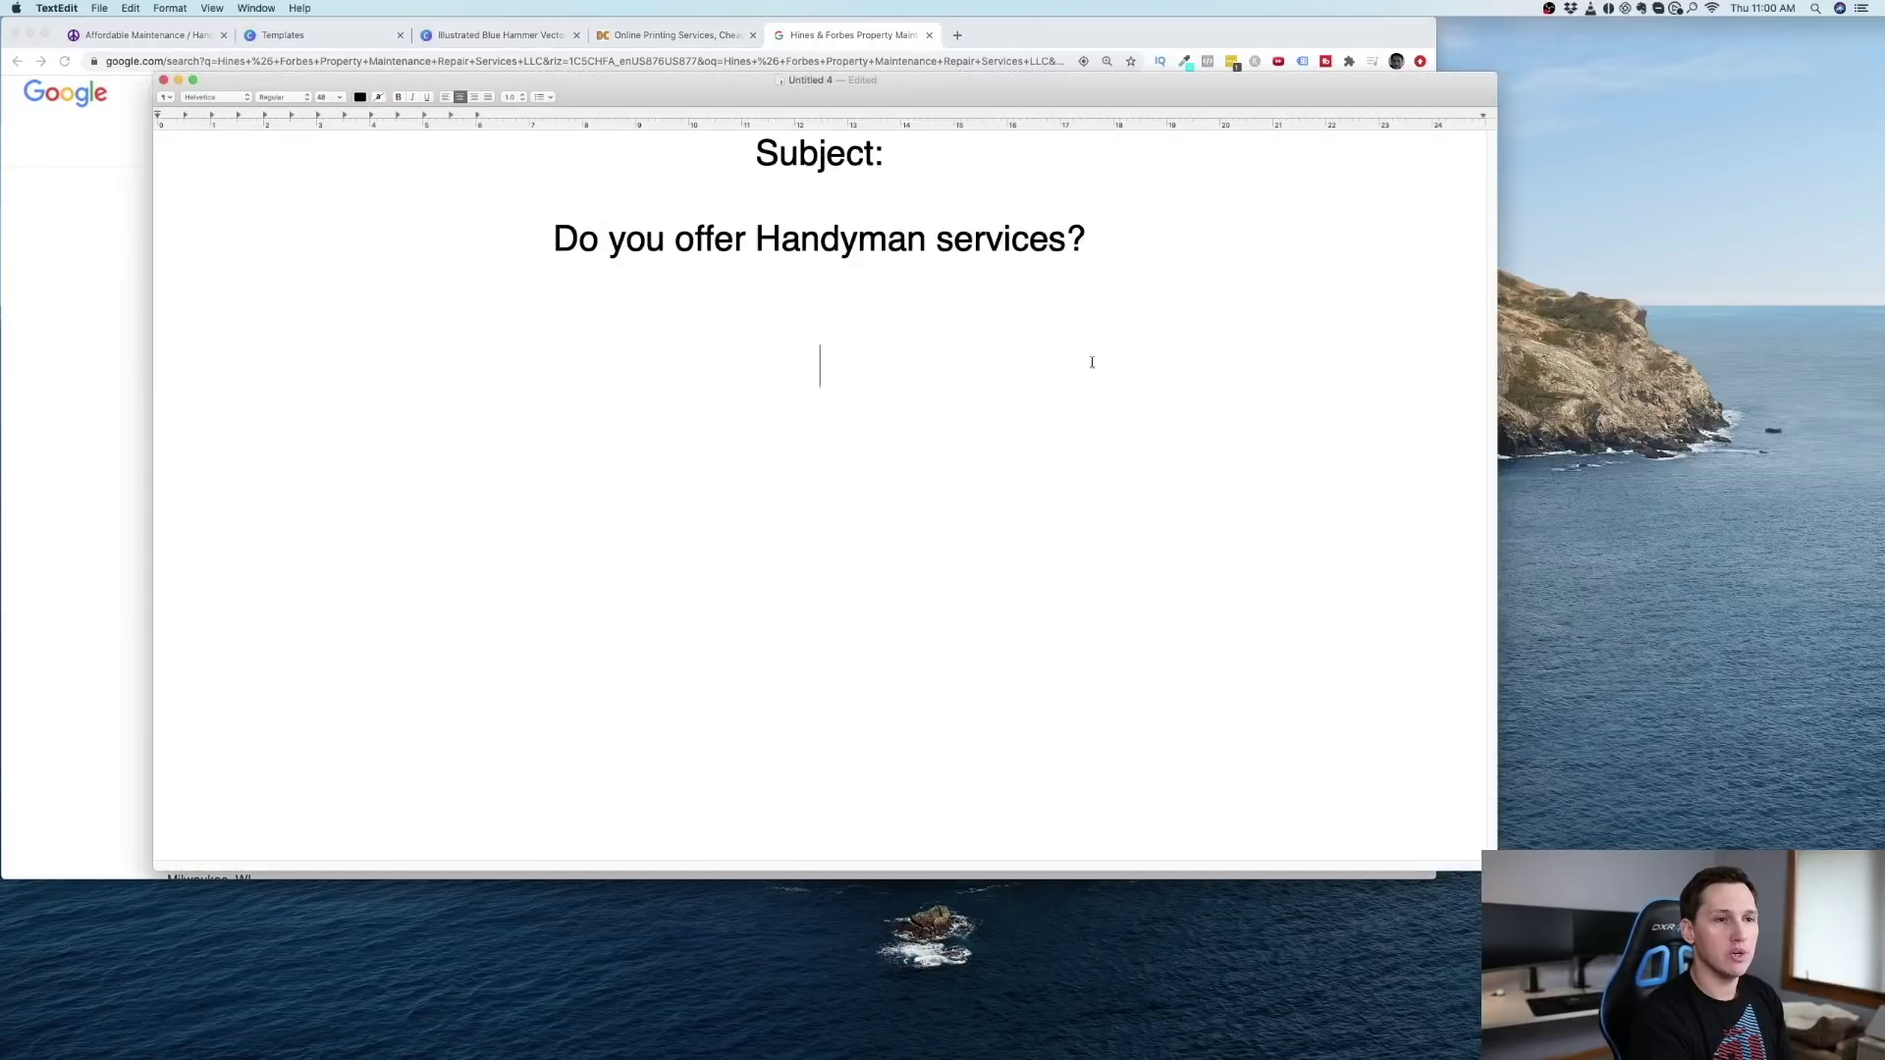
key(Return)
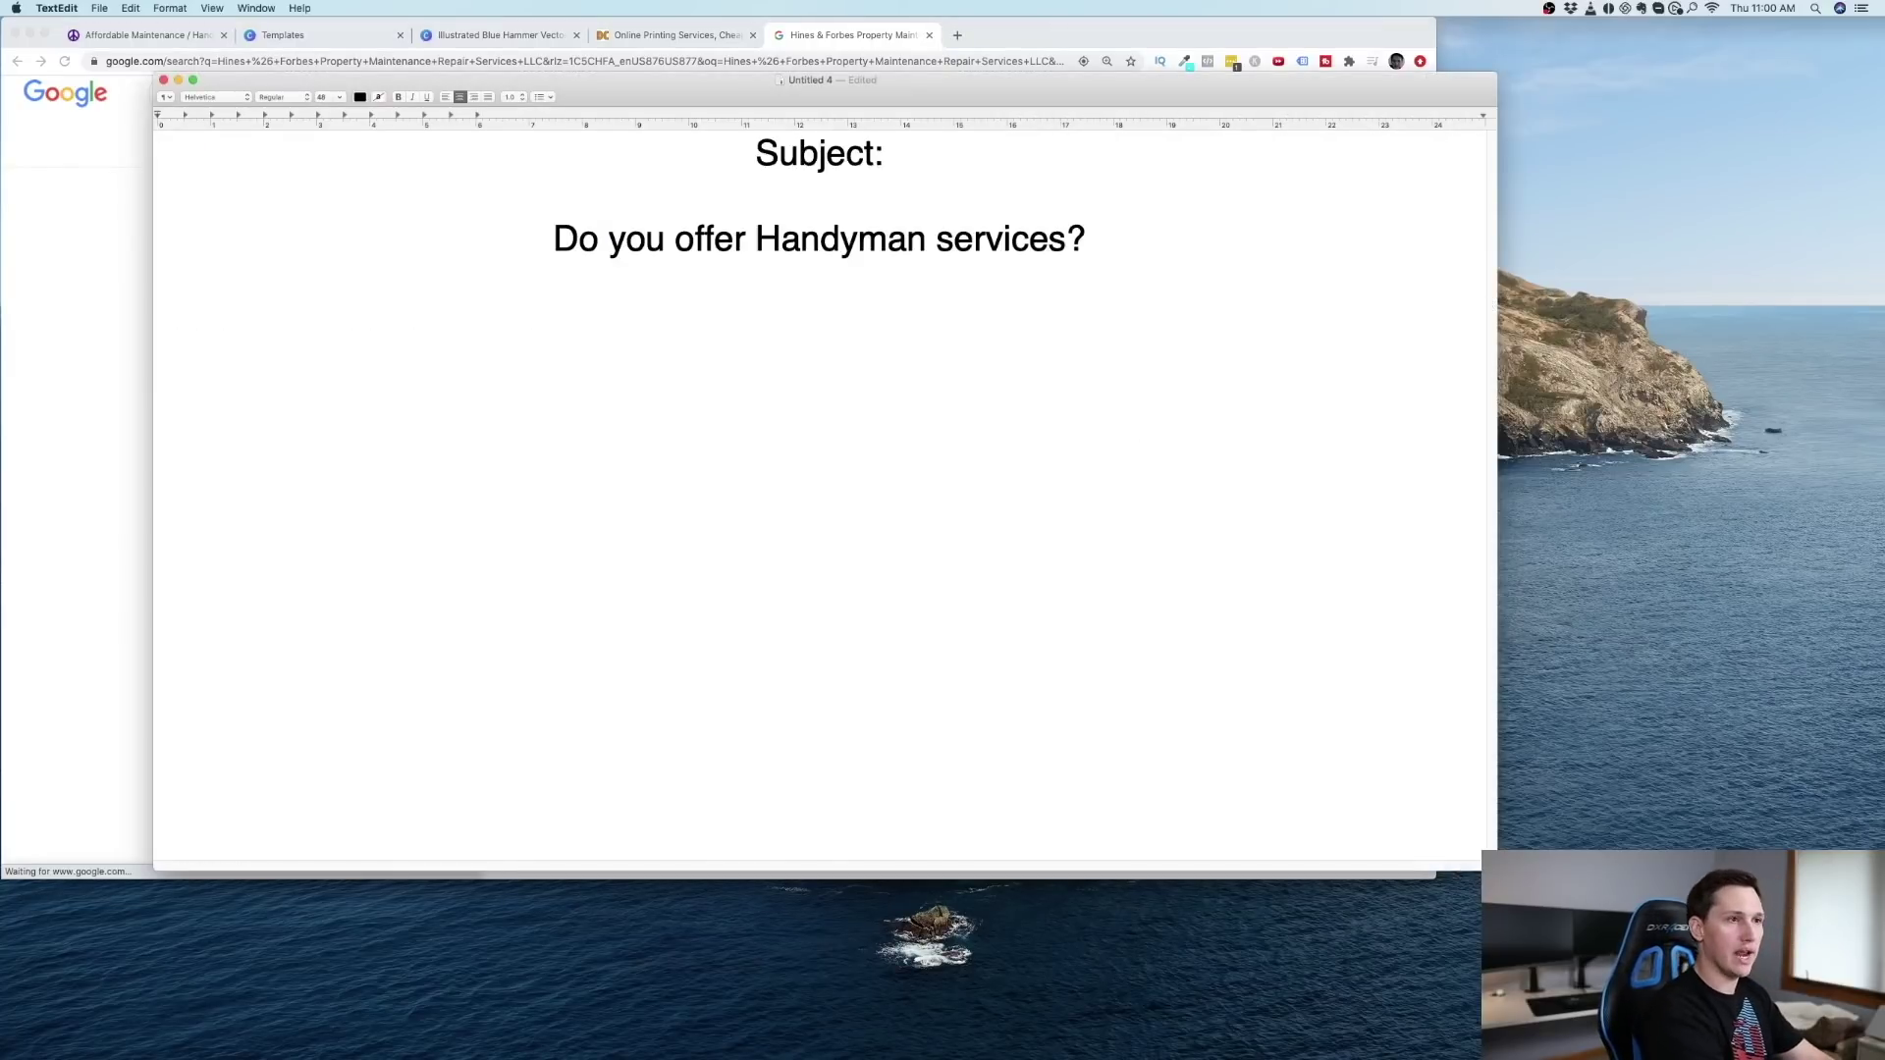
Step: Write the paragraph noting the missing website and offering free business cards
text(H)
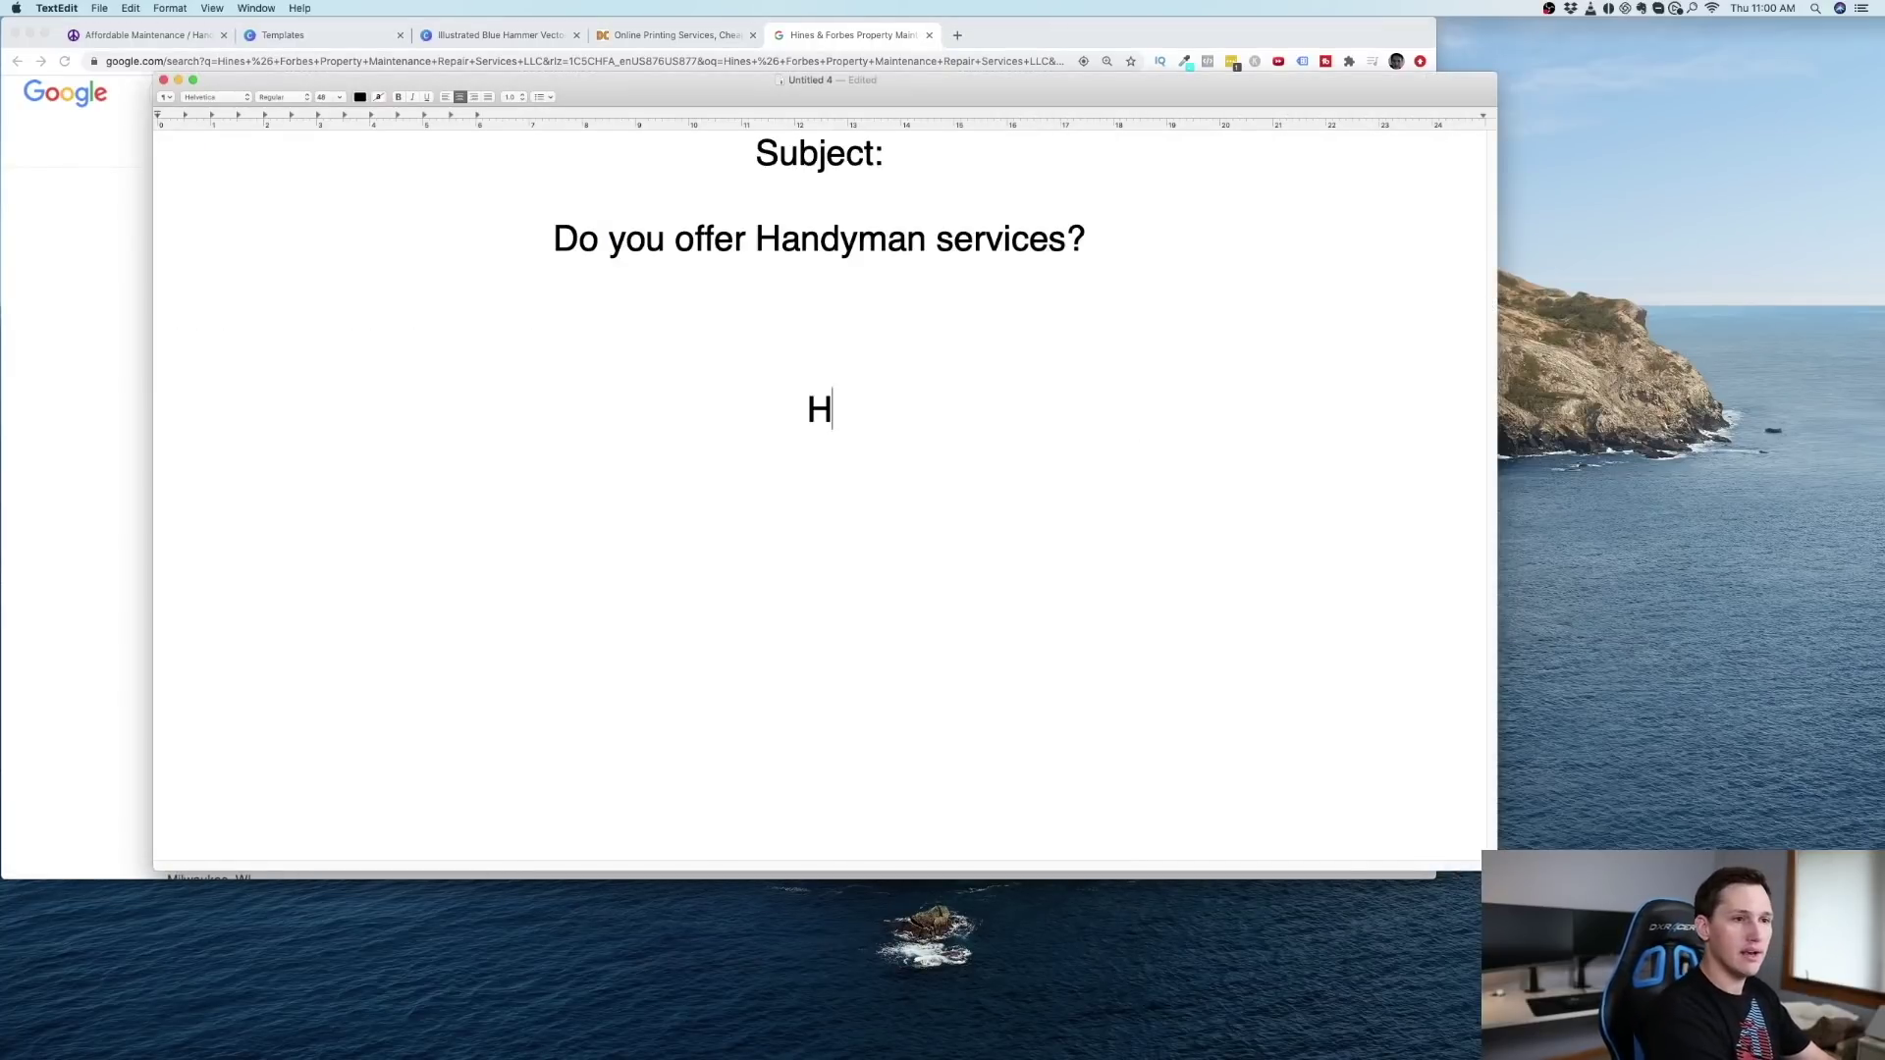
text(i There I )
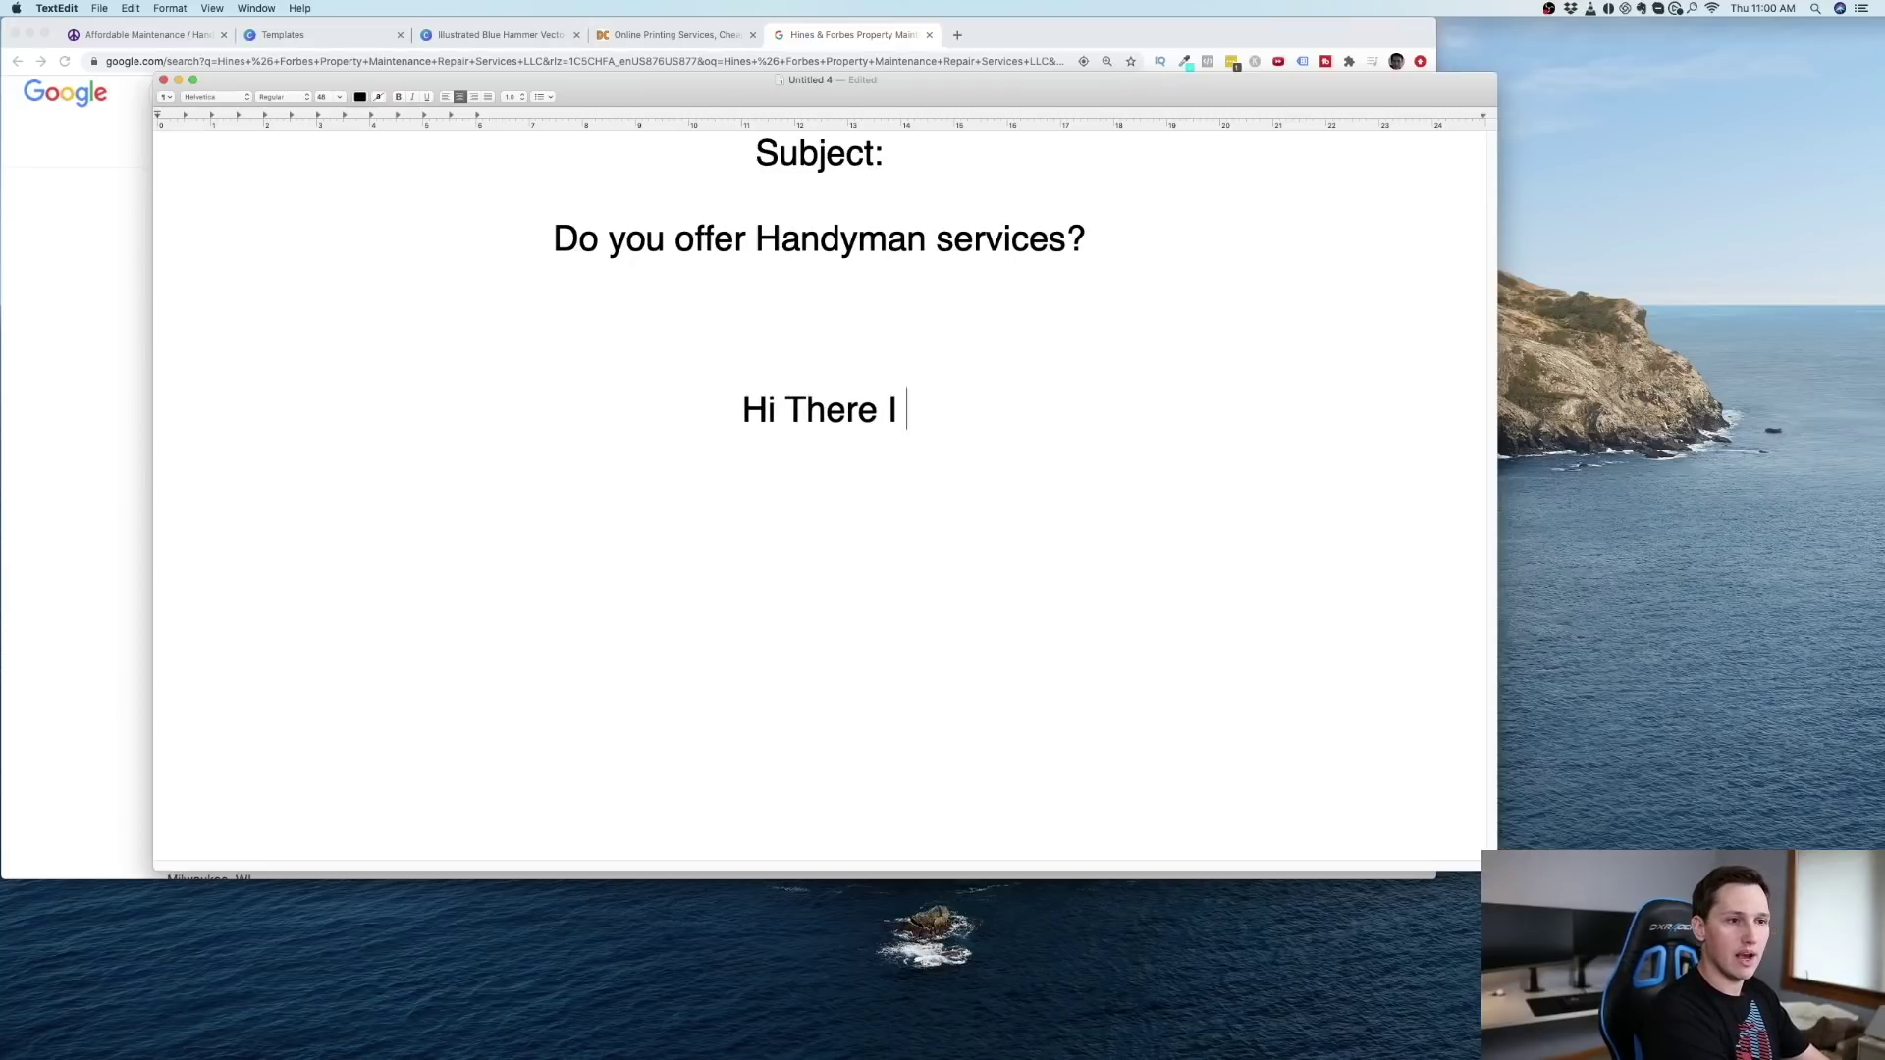
text(noticed you did not)
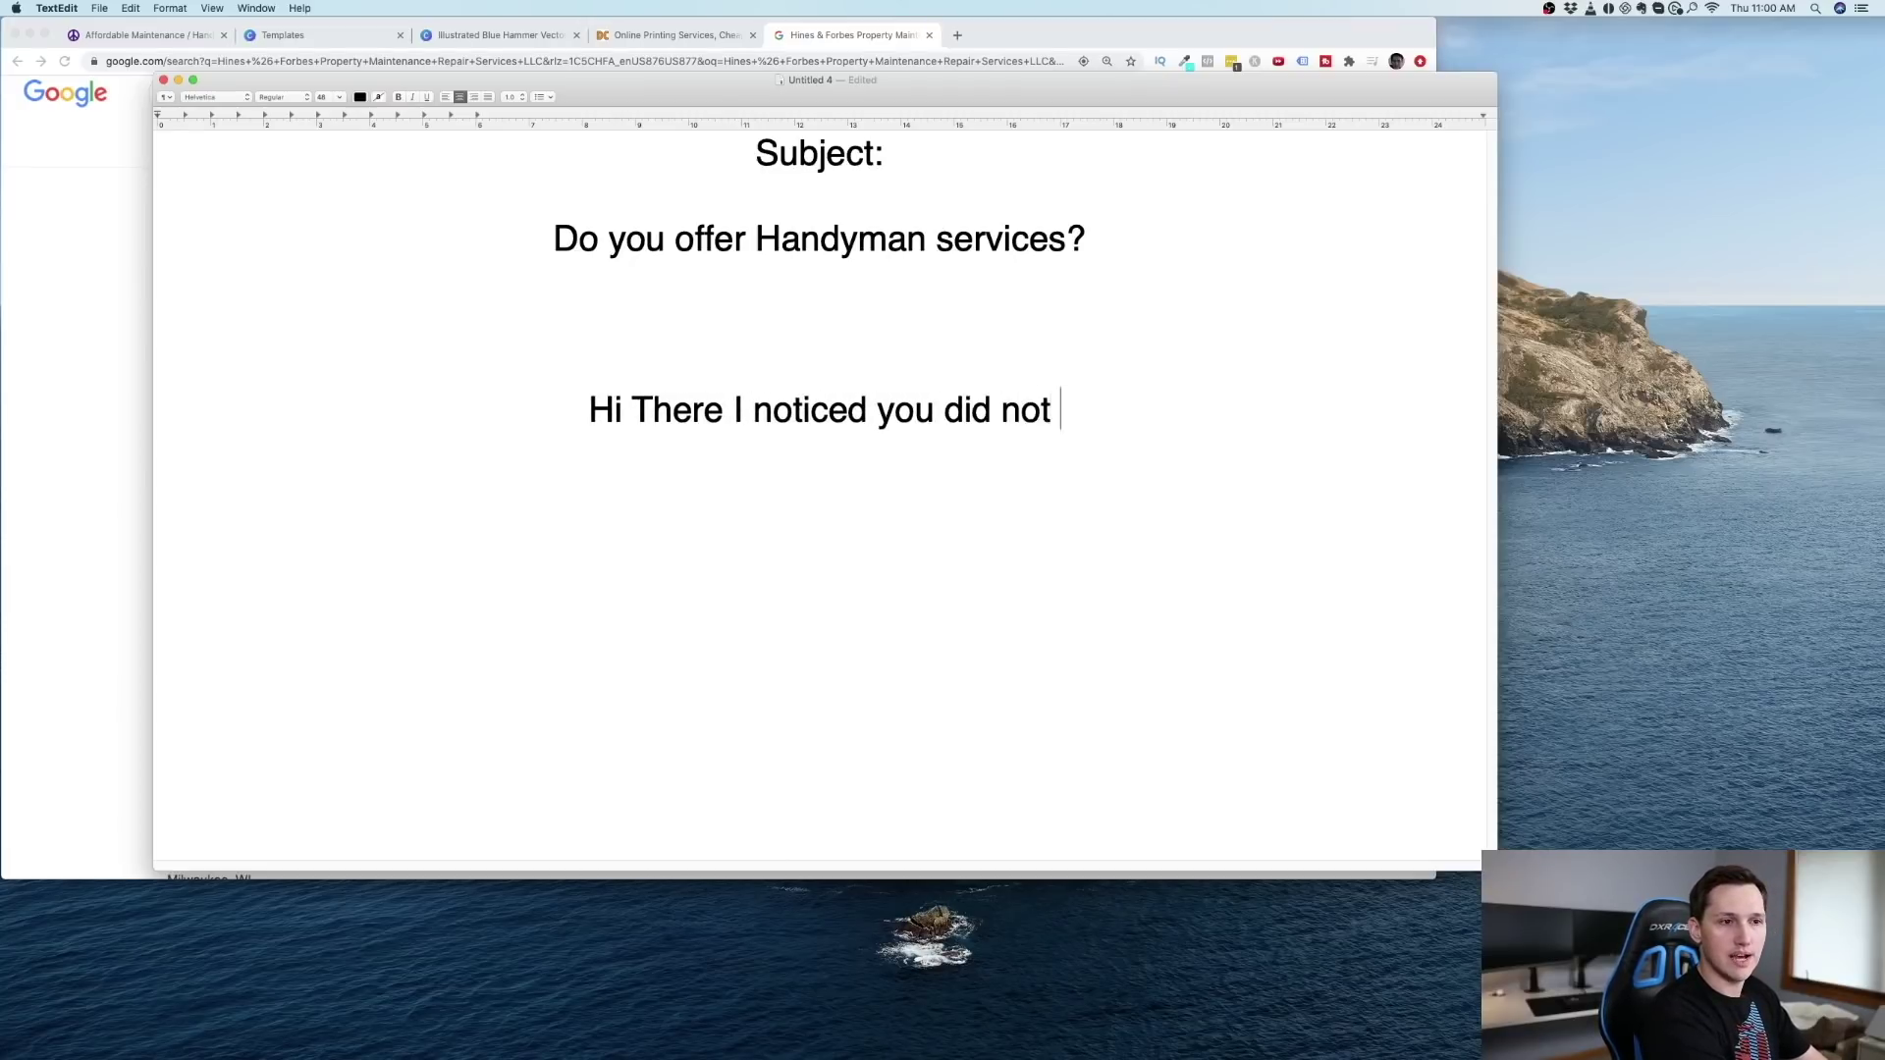
text( have a website.)
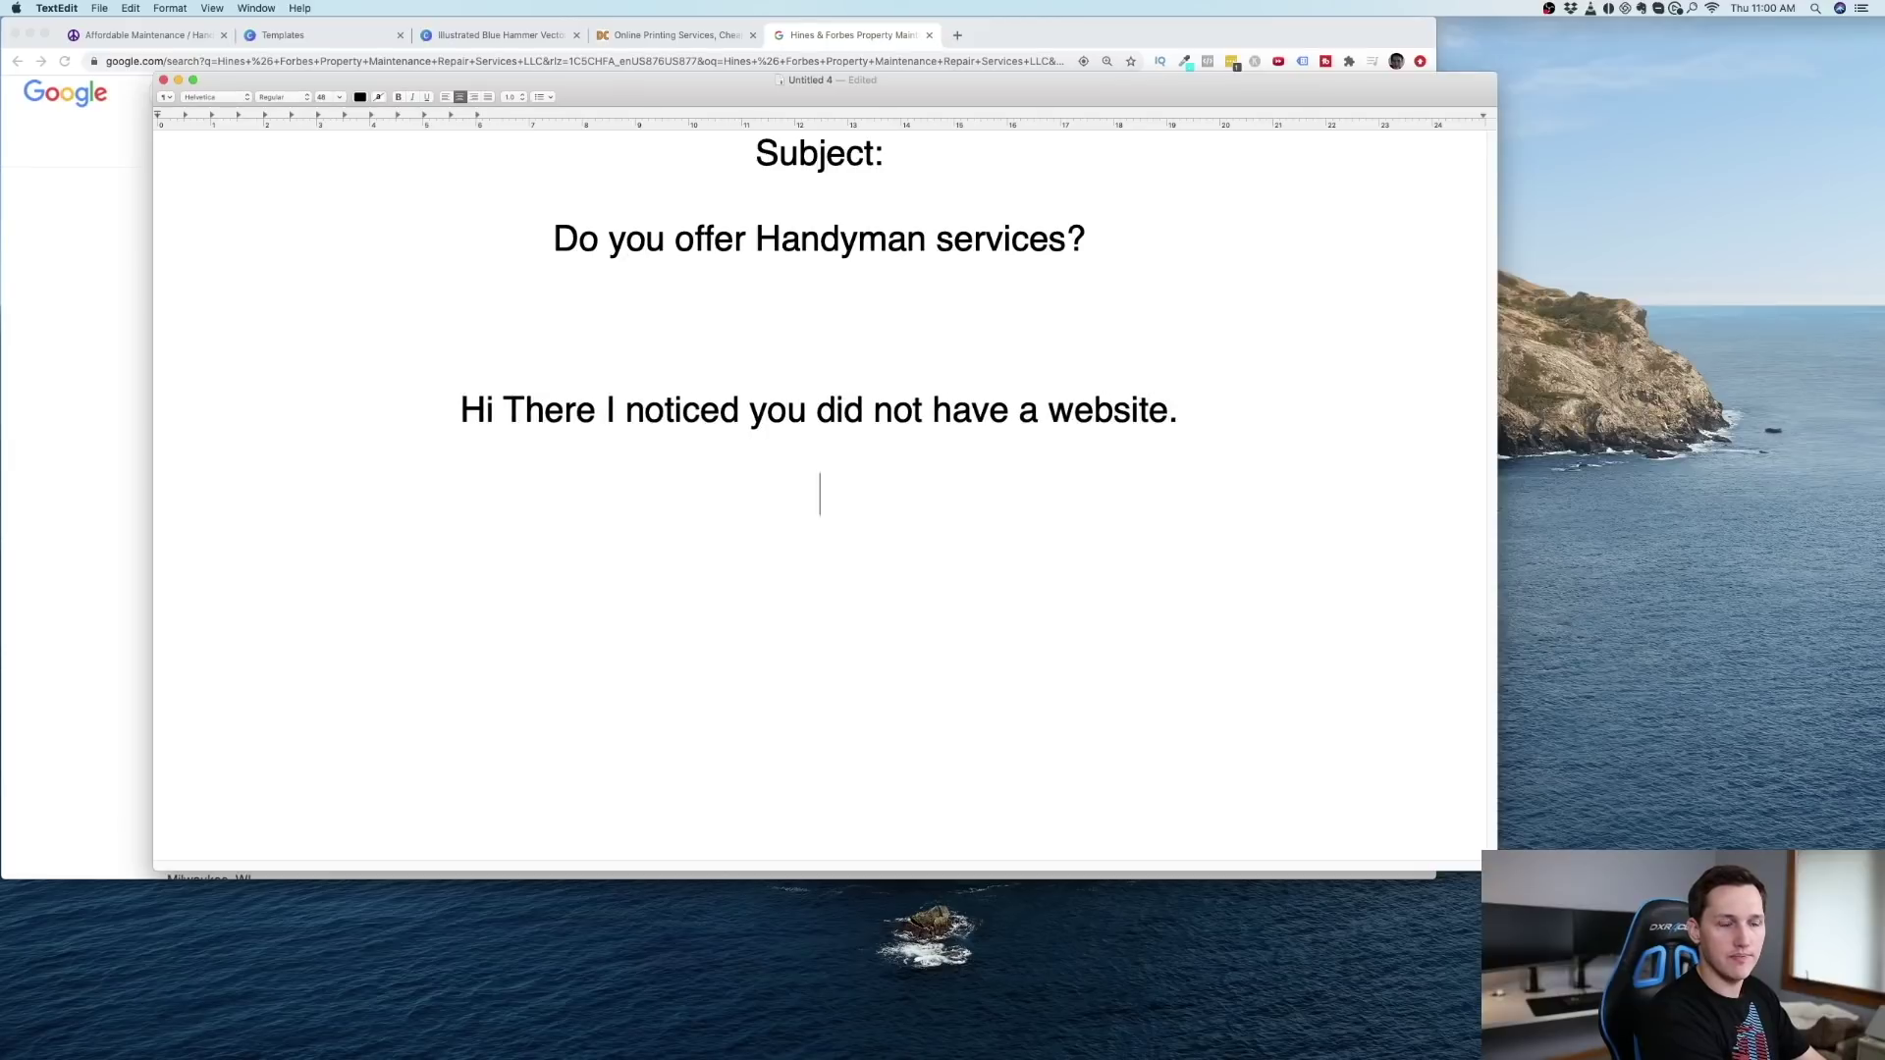
text(I)
text('m guessing you ma)
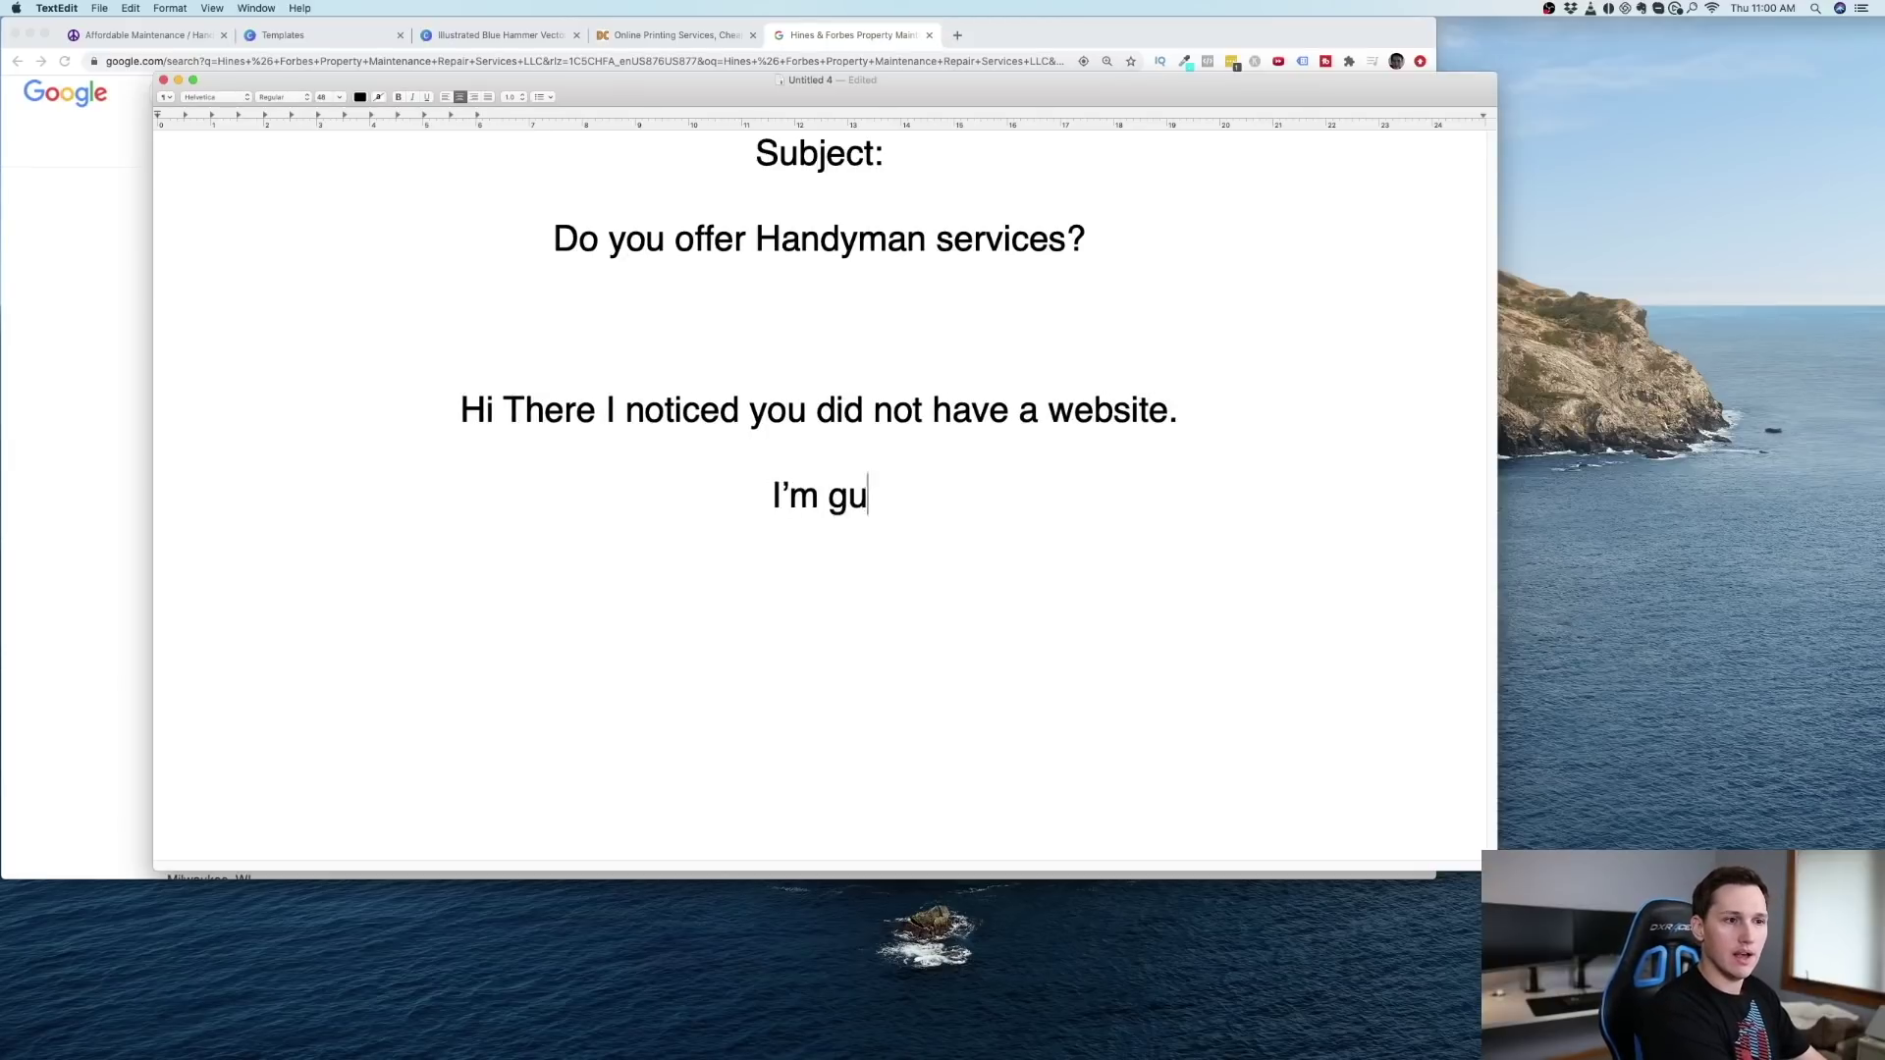
text(y also no)
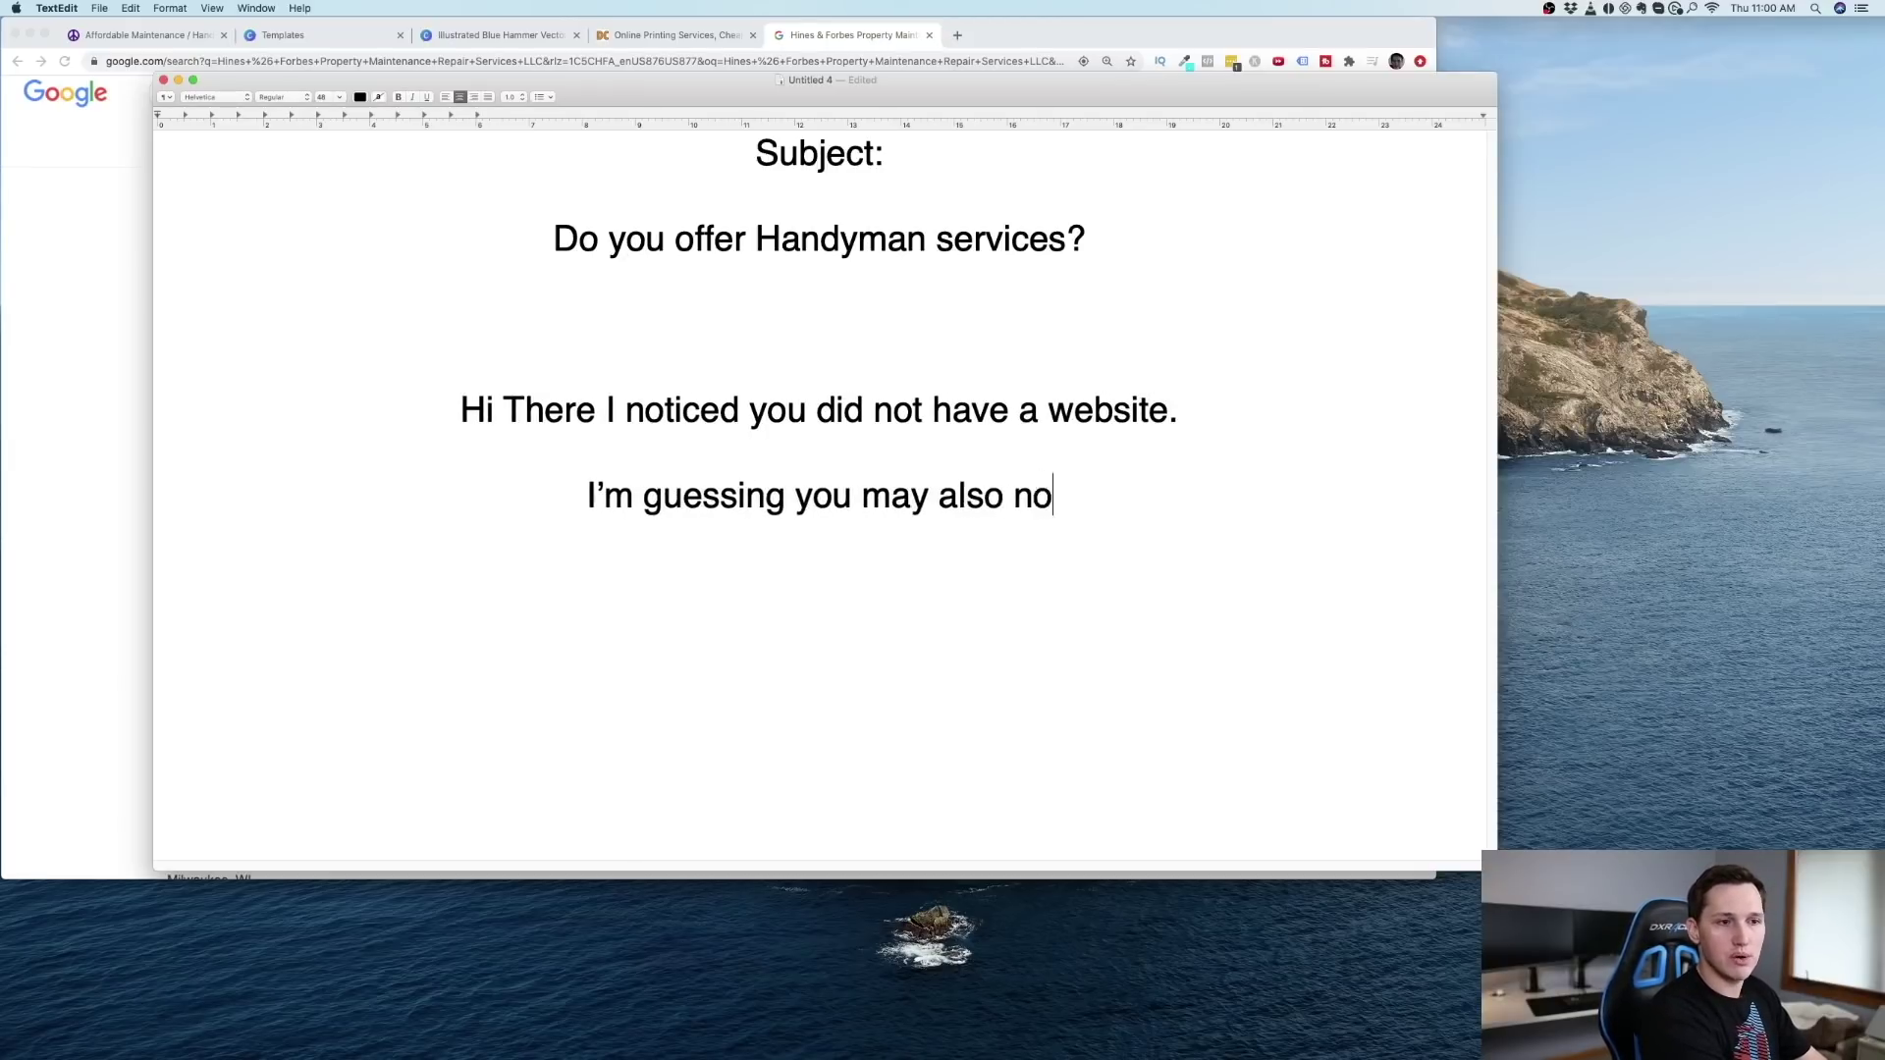
text(t have business cards)
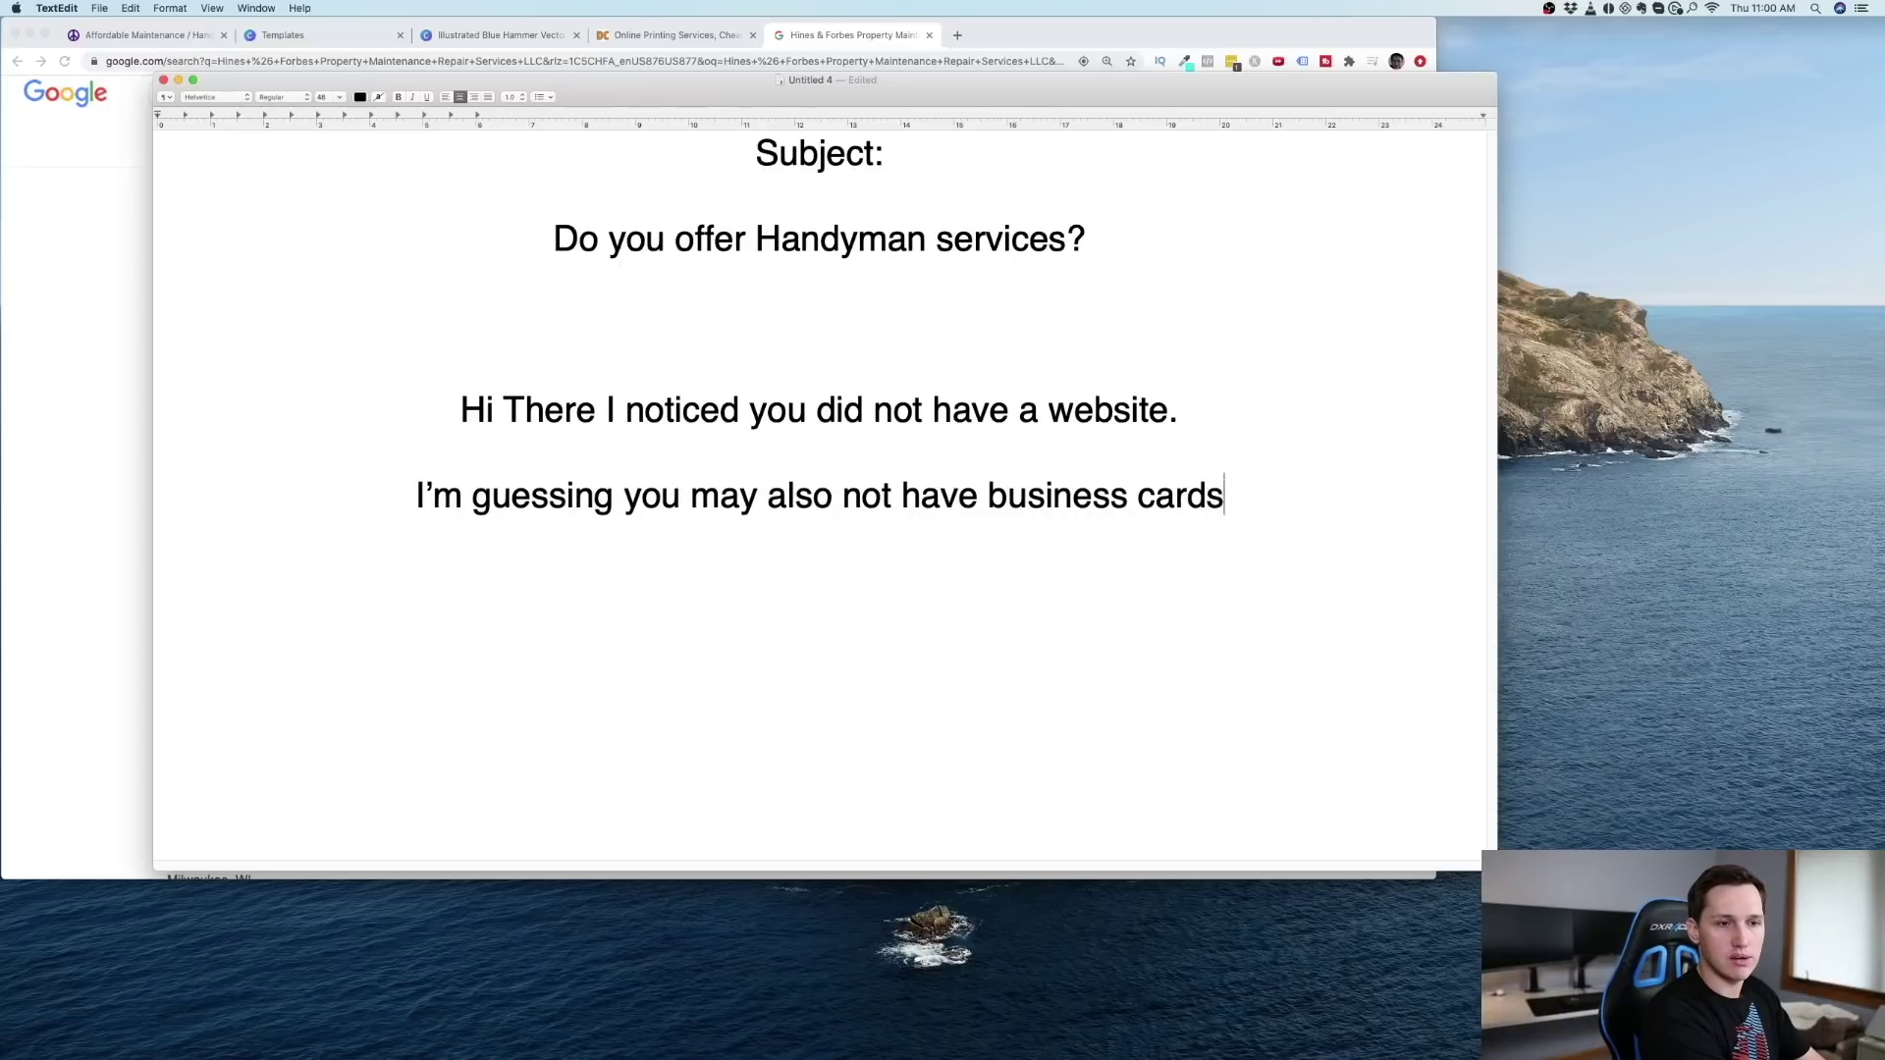
key(BackSpace)
text(, s)
key(BackSpace)
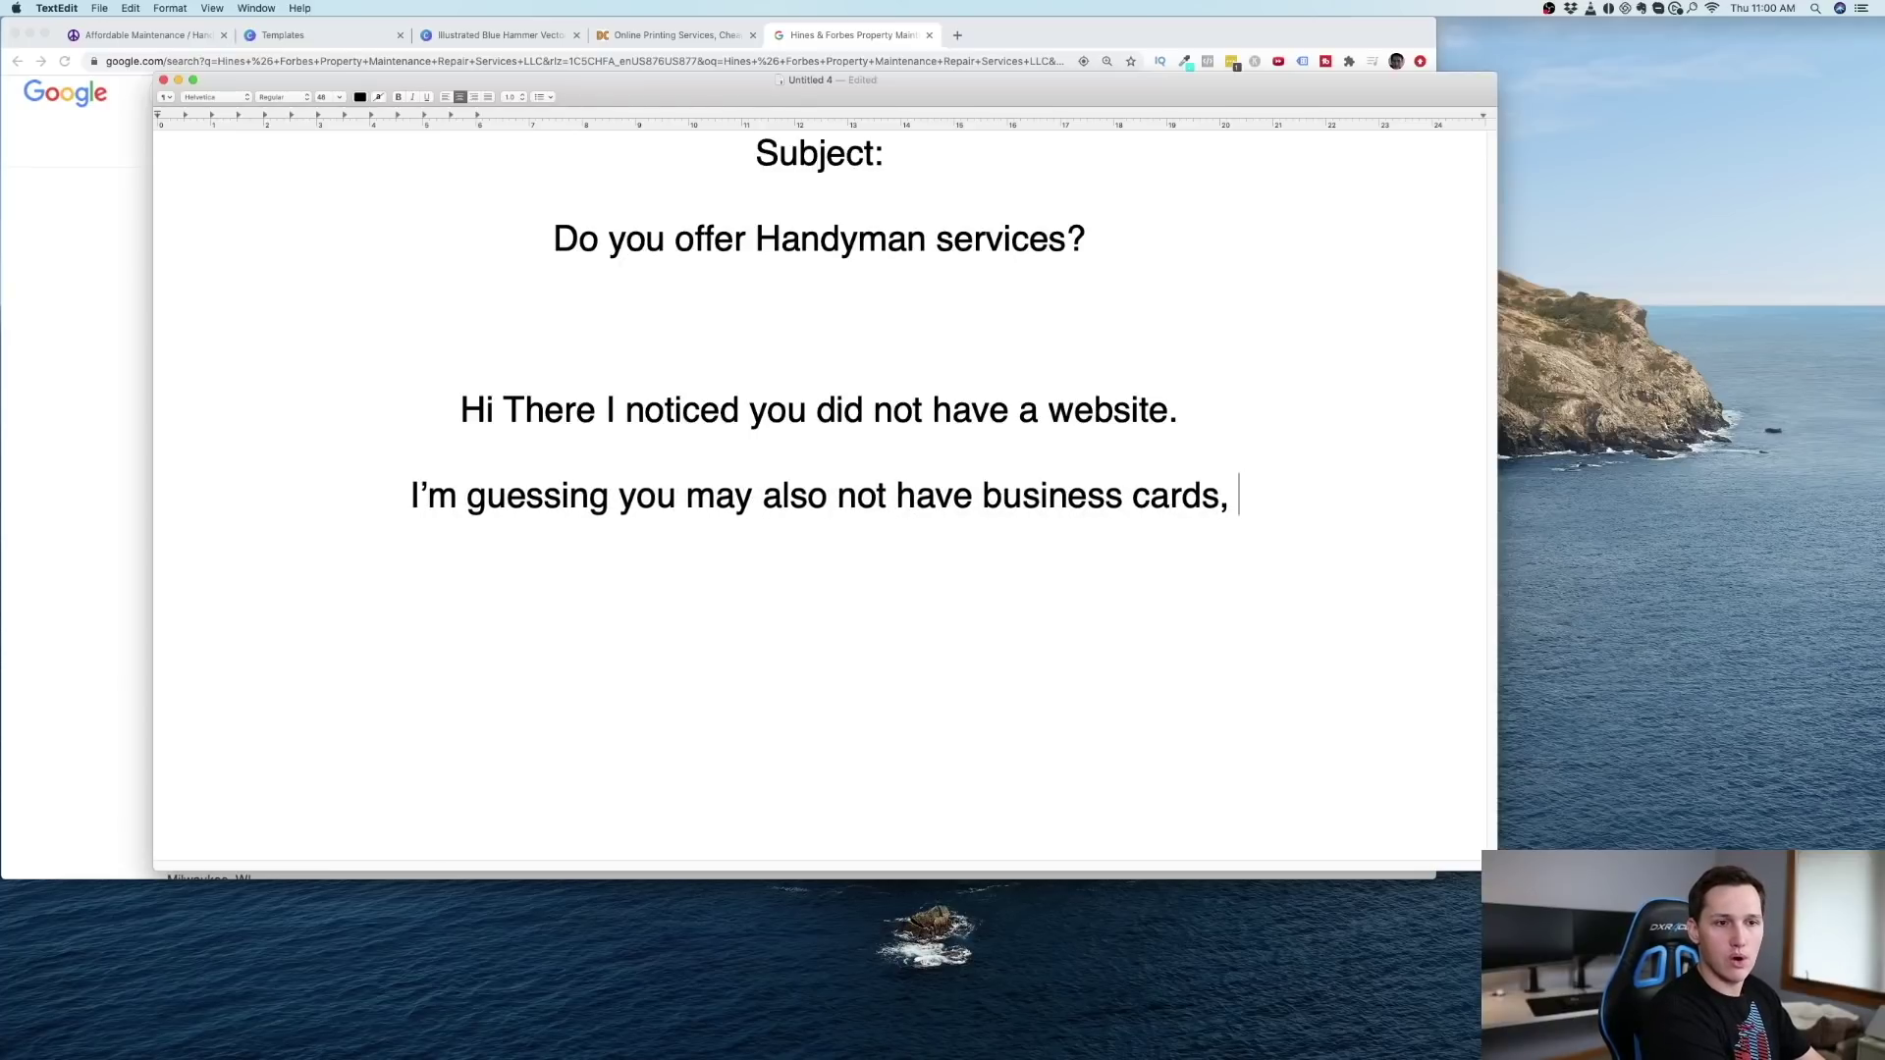
text(so I went ahead an)
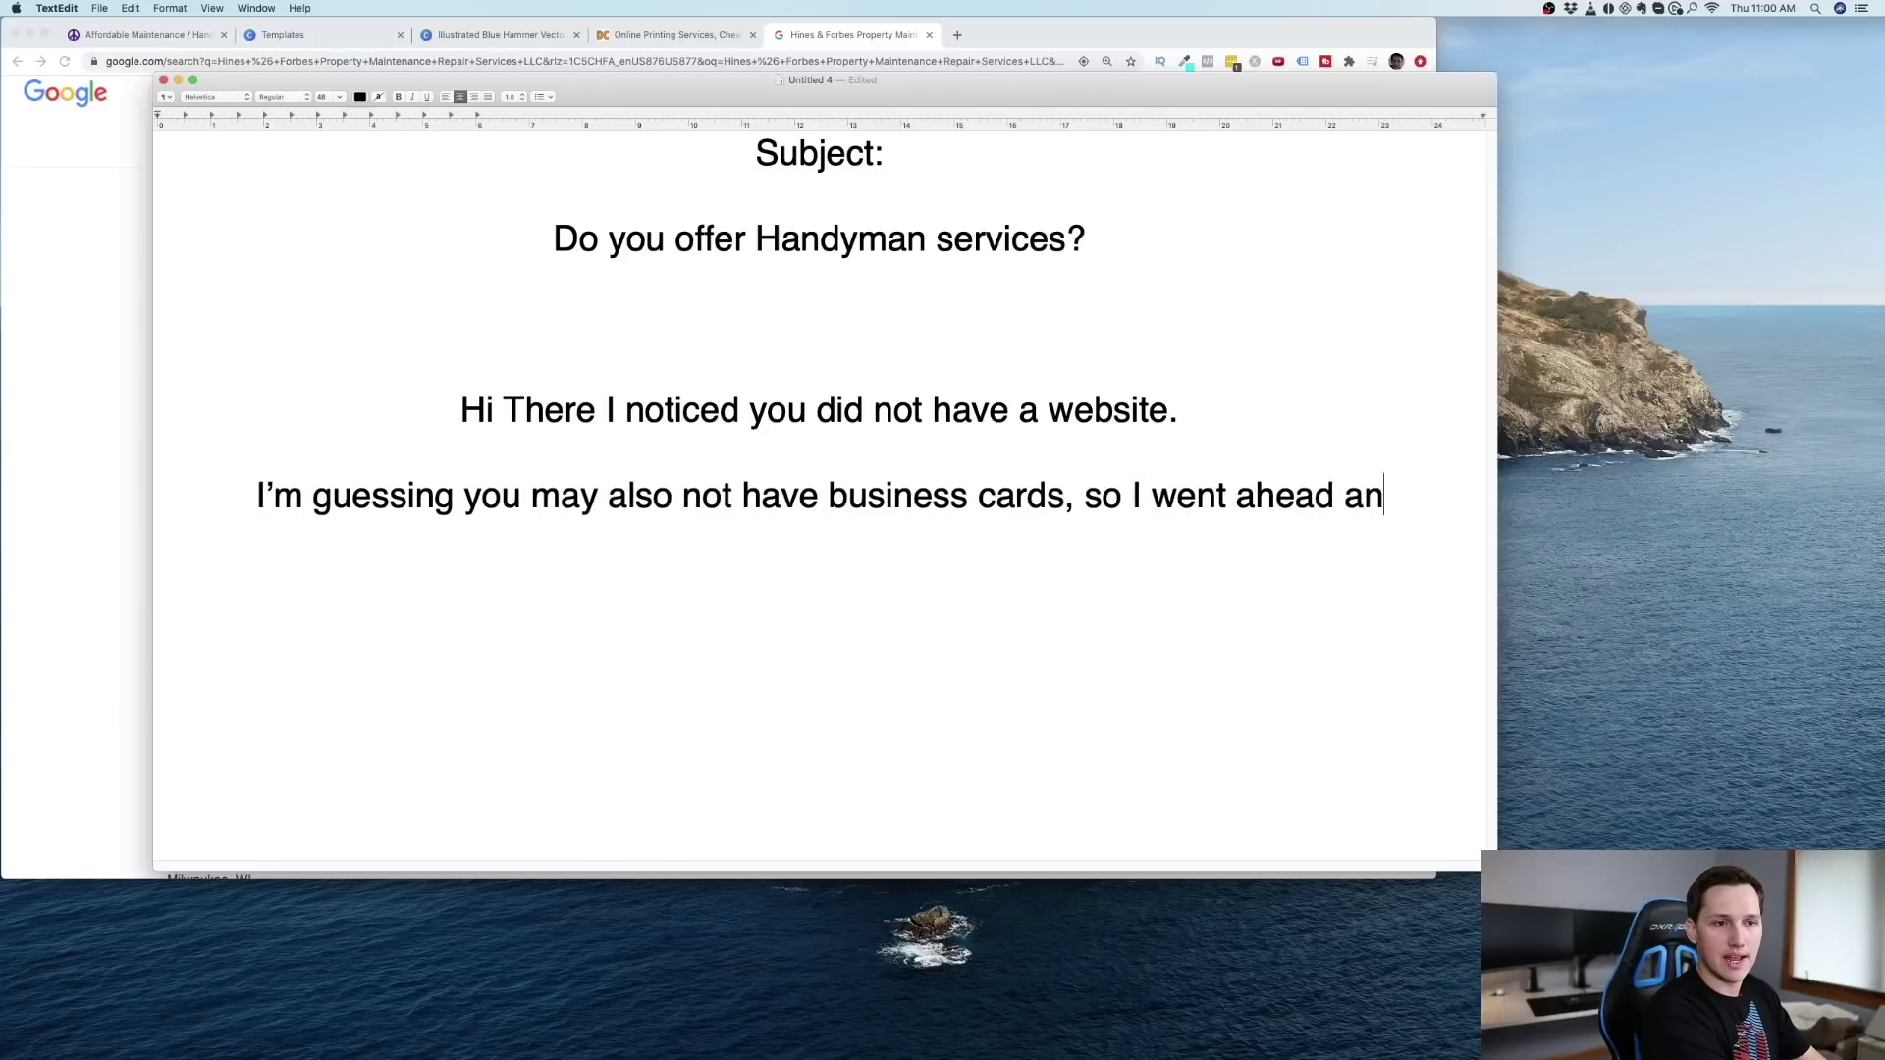
text(d designed you som)
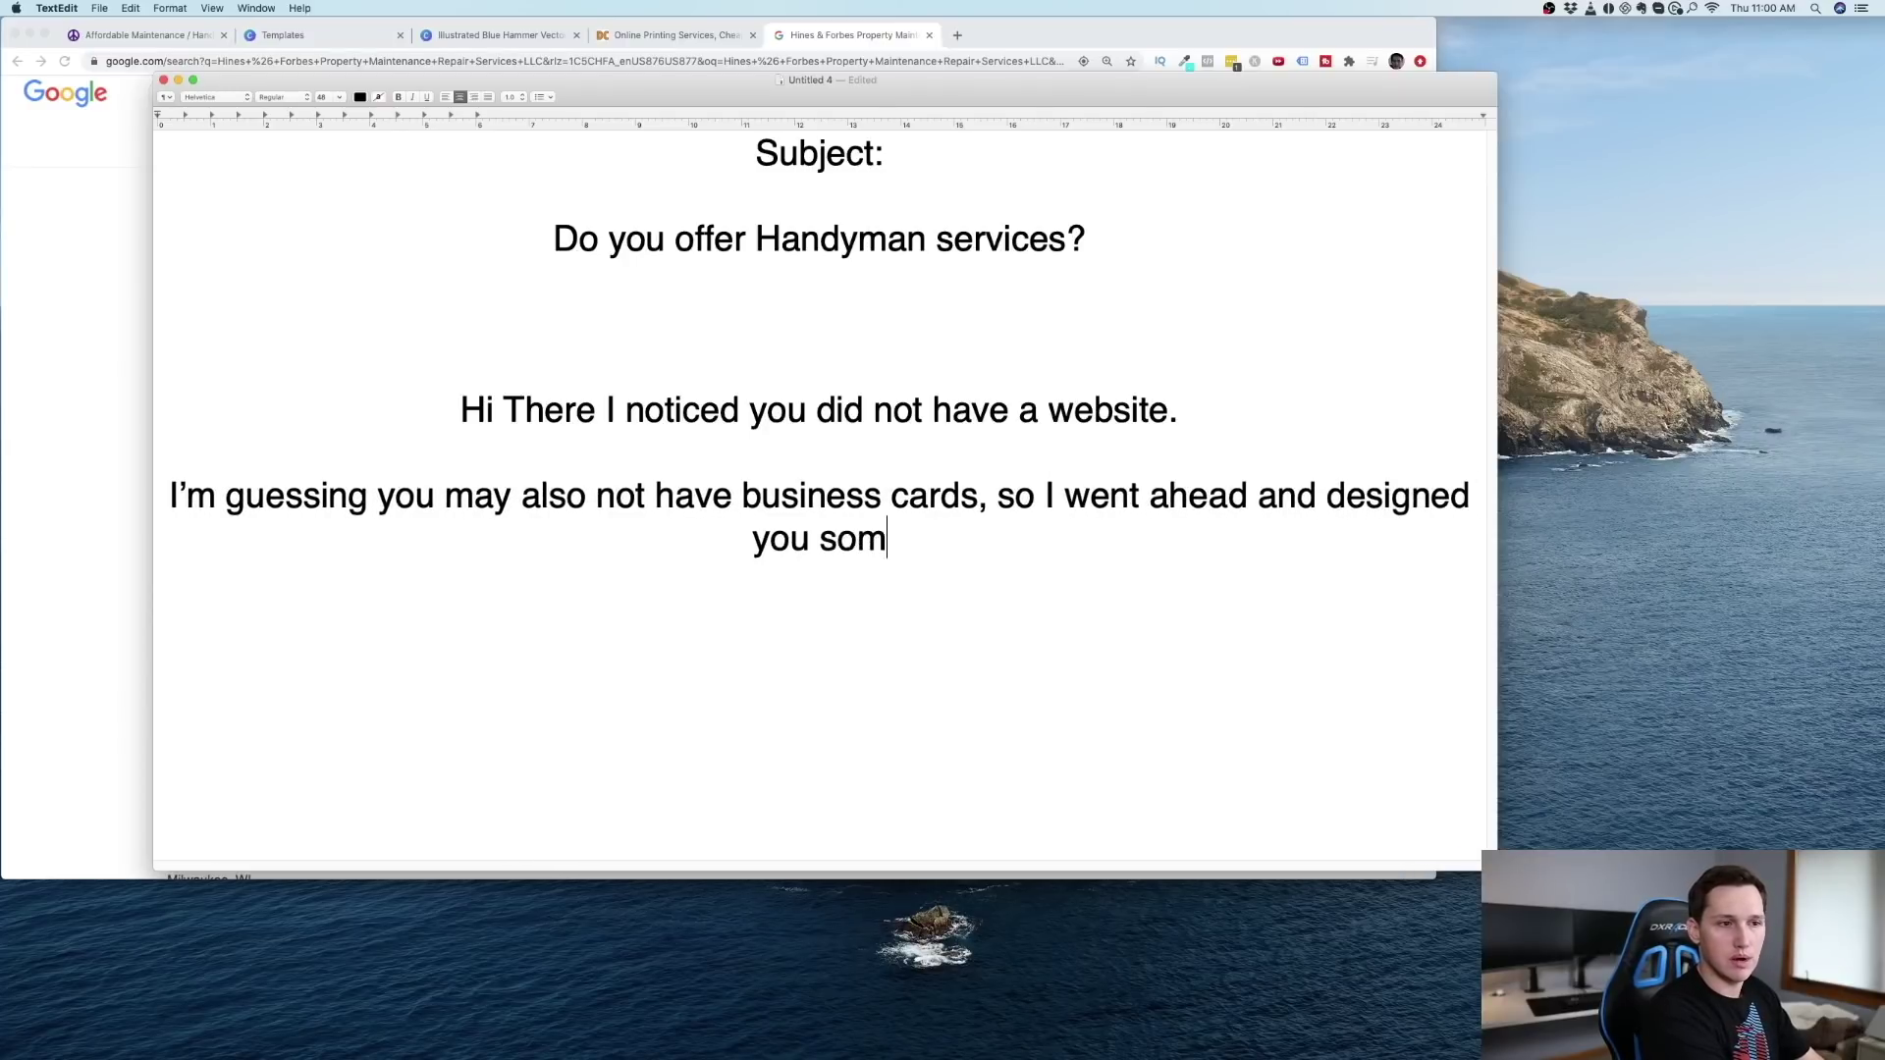
text(e for free.)
key(Return)
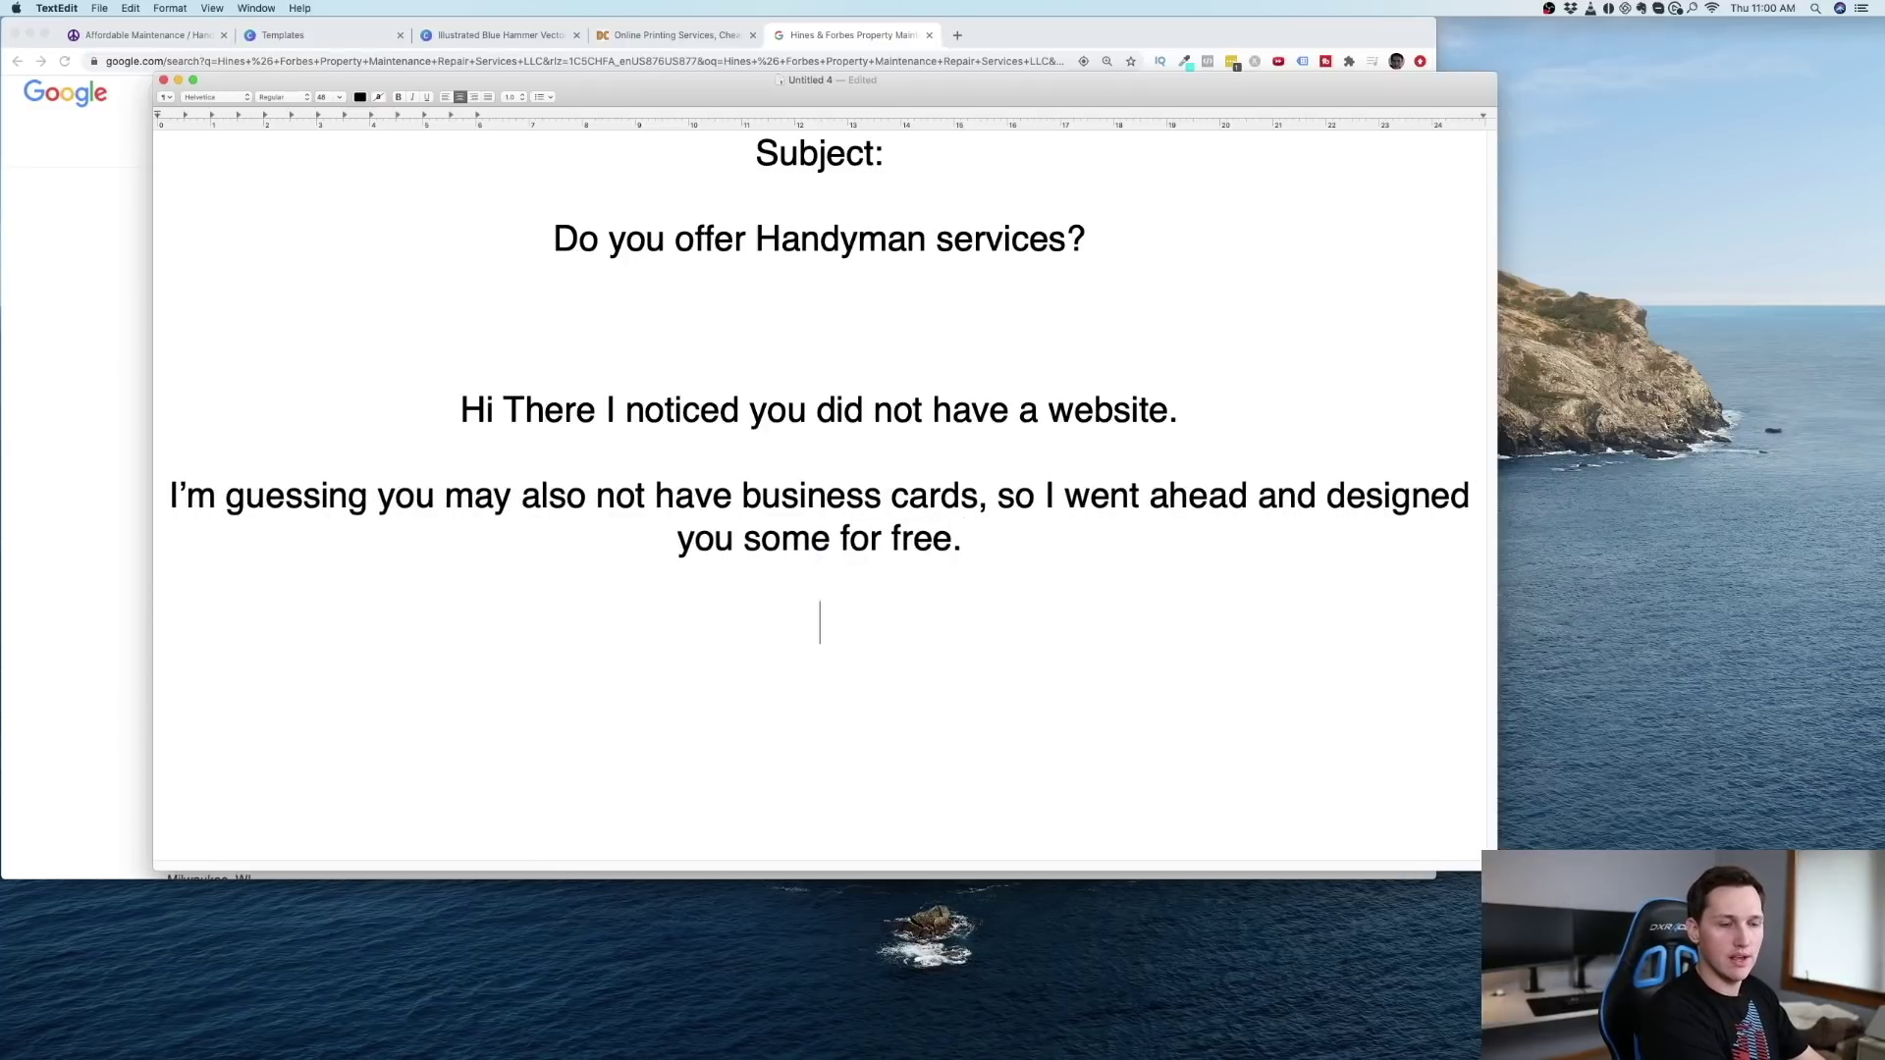
Step: Add the sentence about being a new designer needing portfolio examples for future customers
text(I'm a new designer)
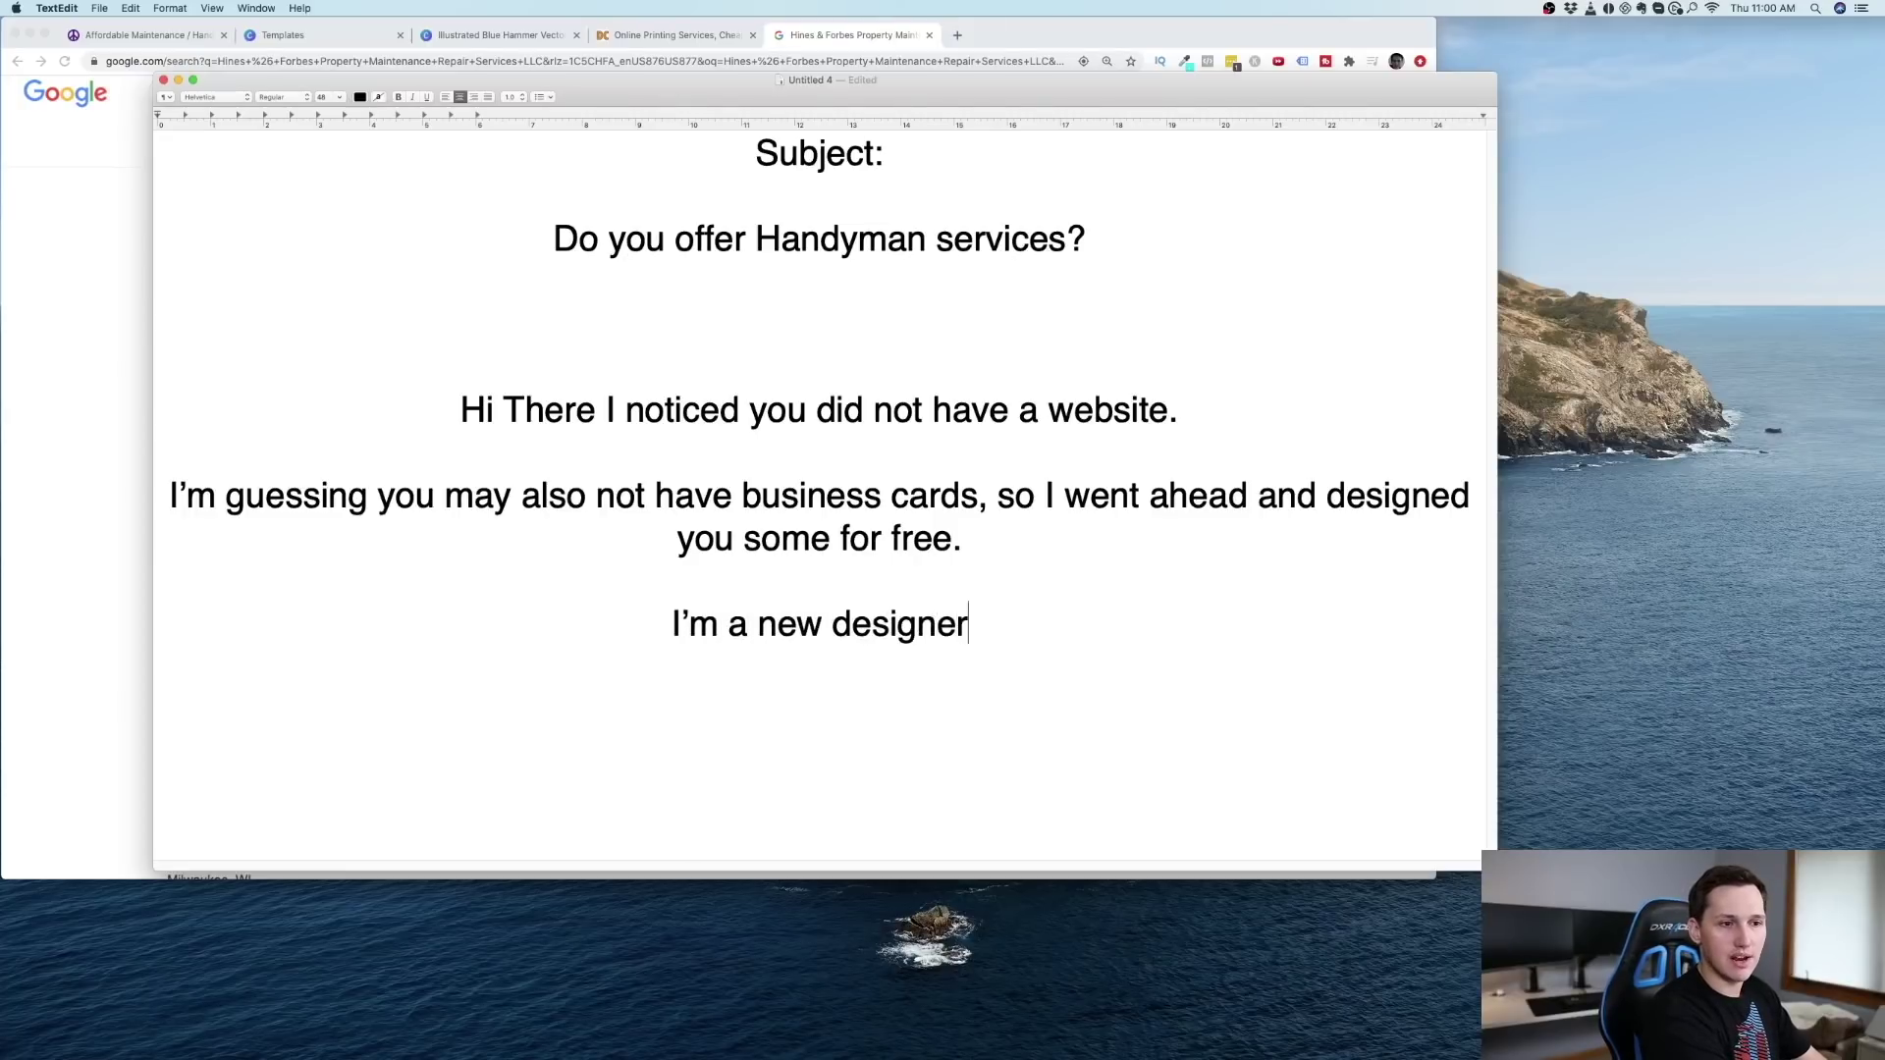
text( trying to build up )
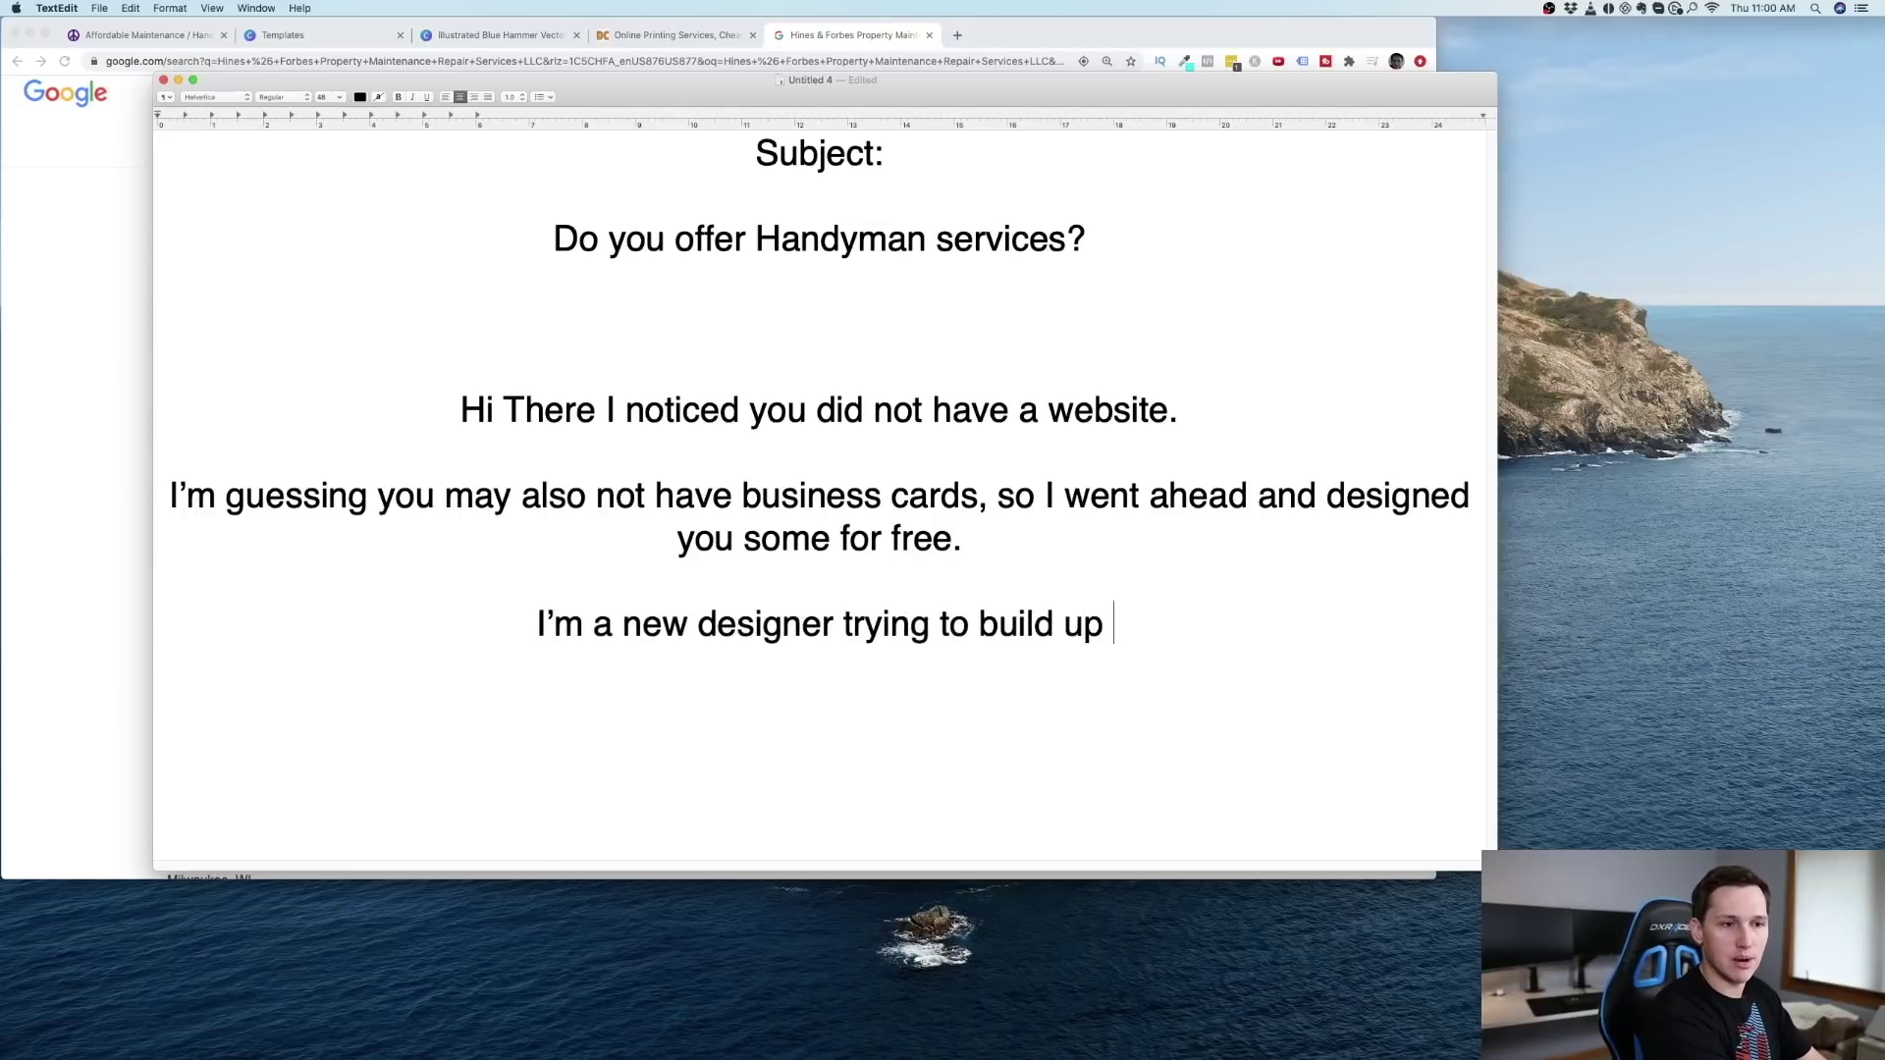
text(my portfolio )
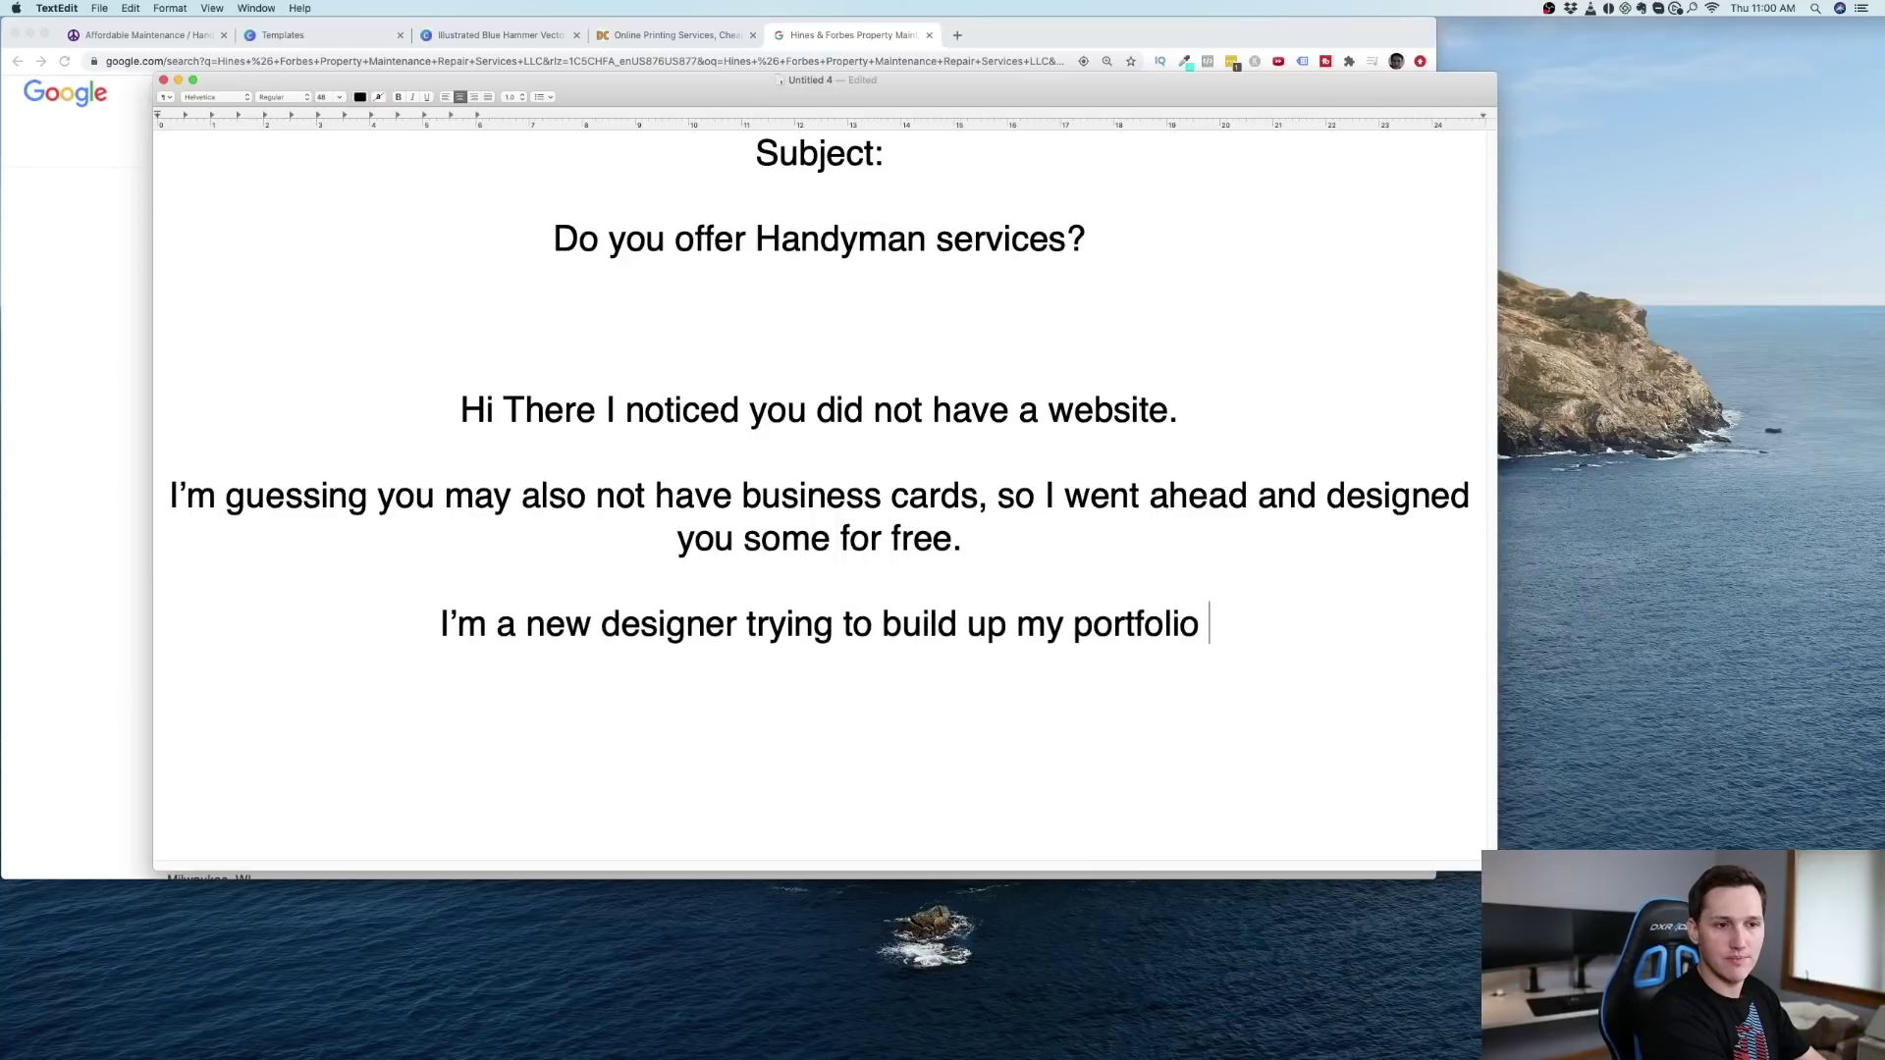
text(and just need)
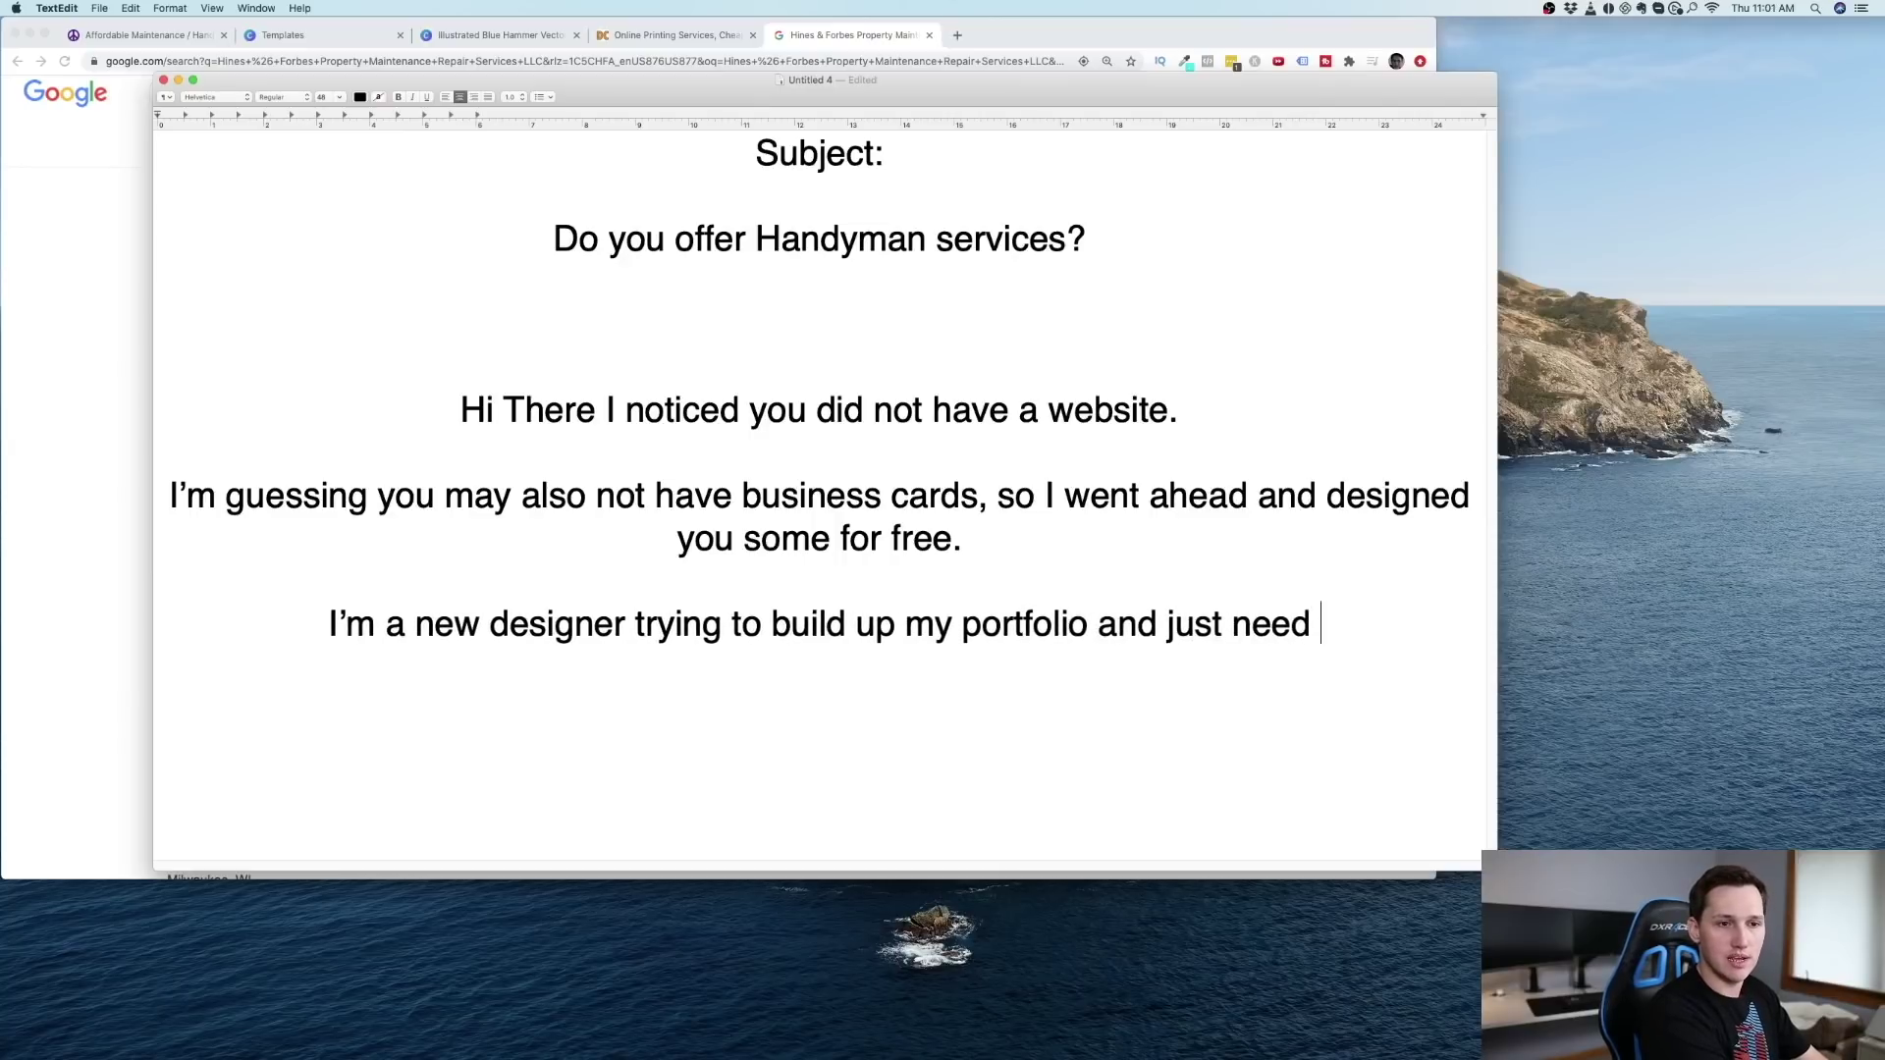
key(BackSpace)
text(ed some)
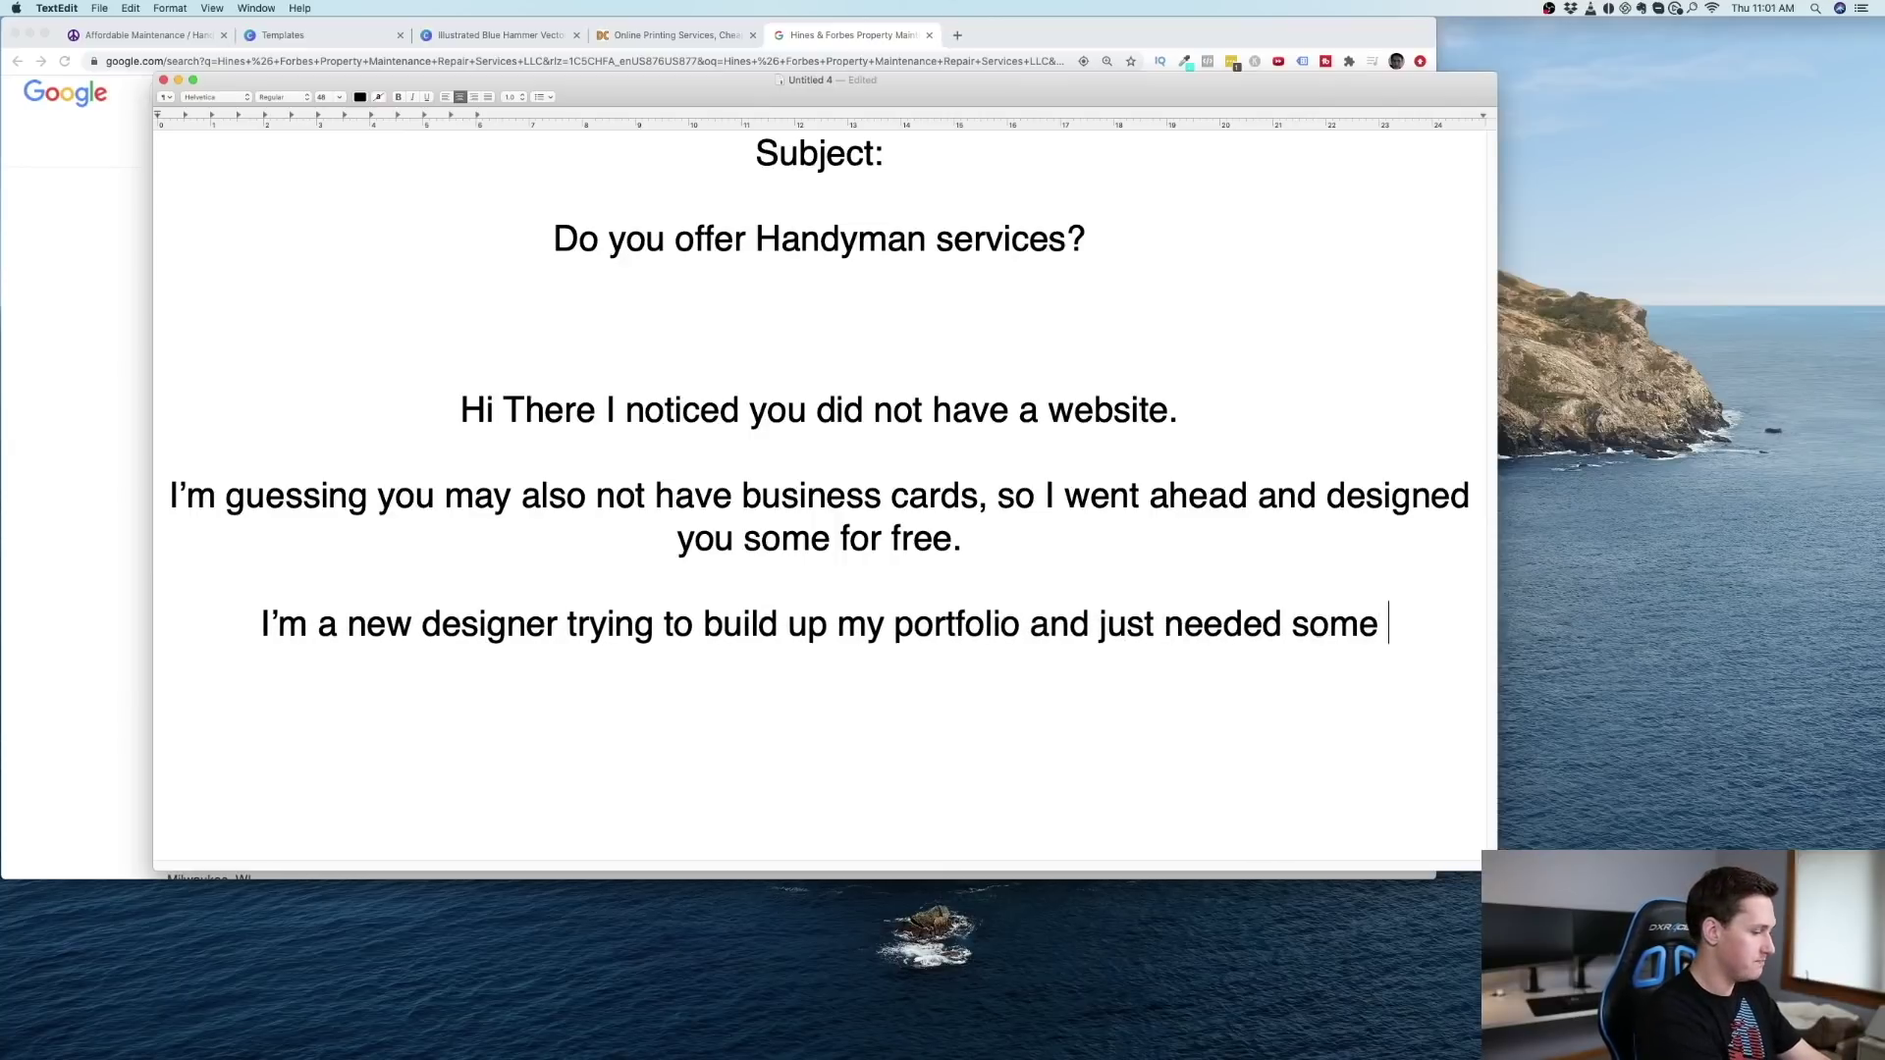
text( example)
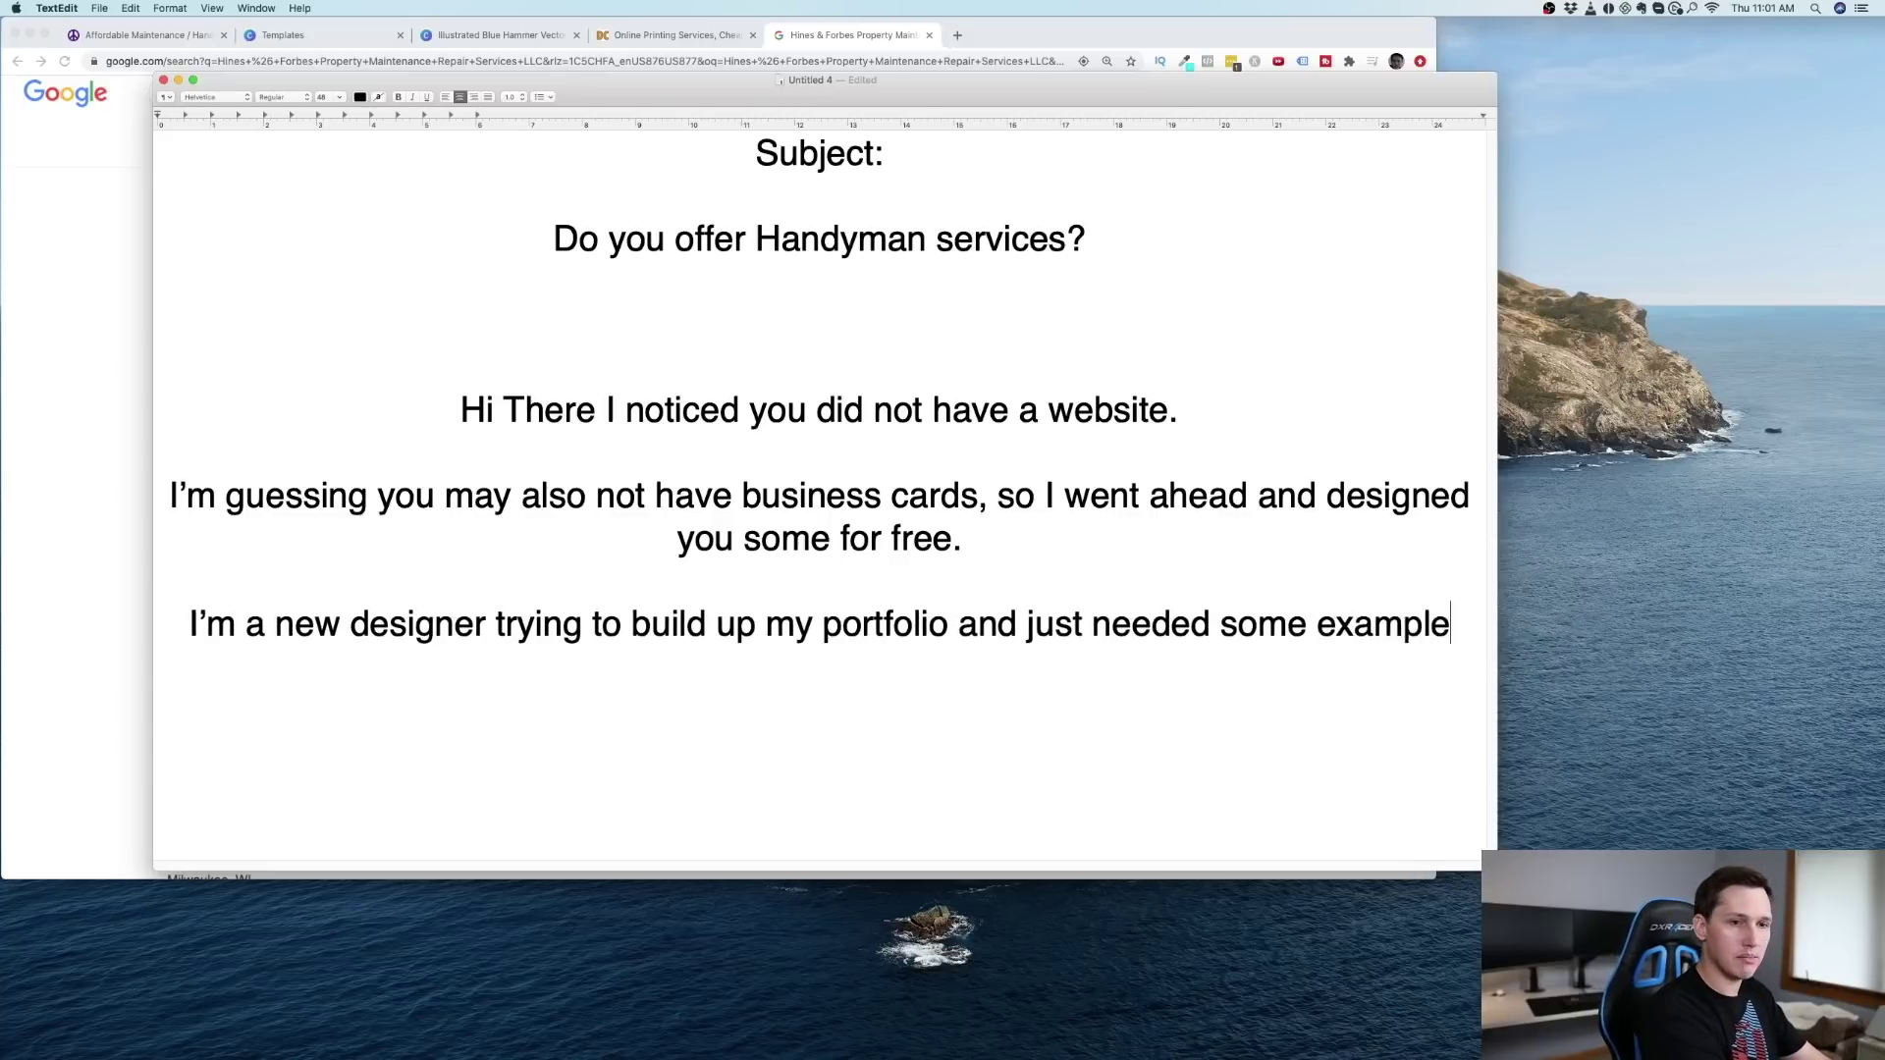
text(s to show potent)
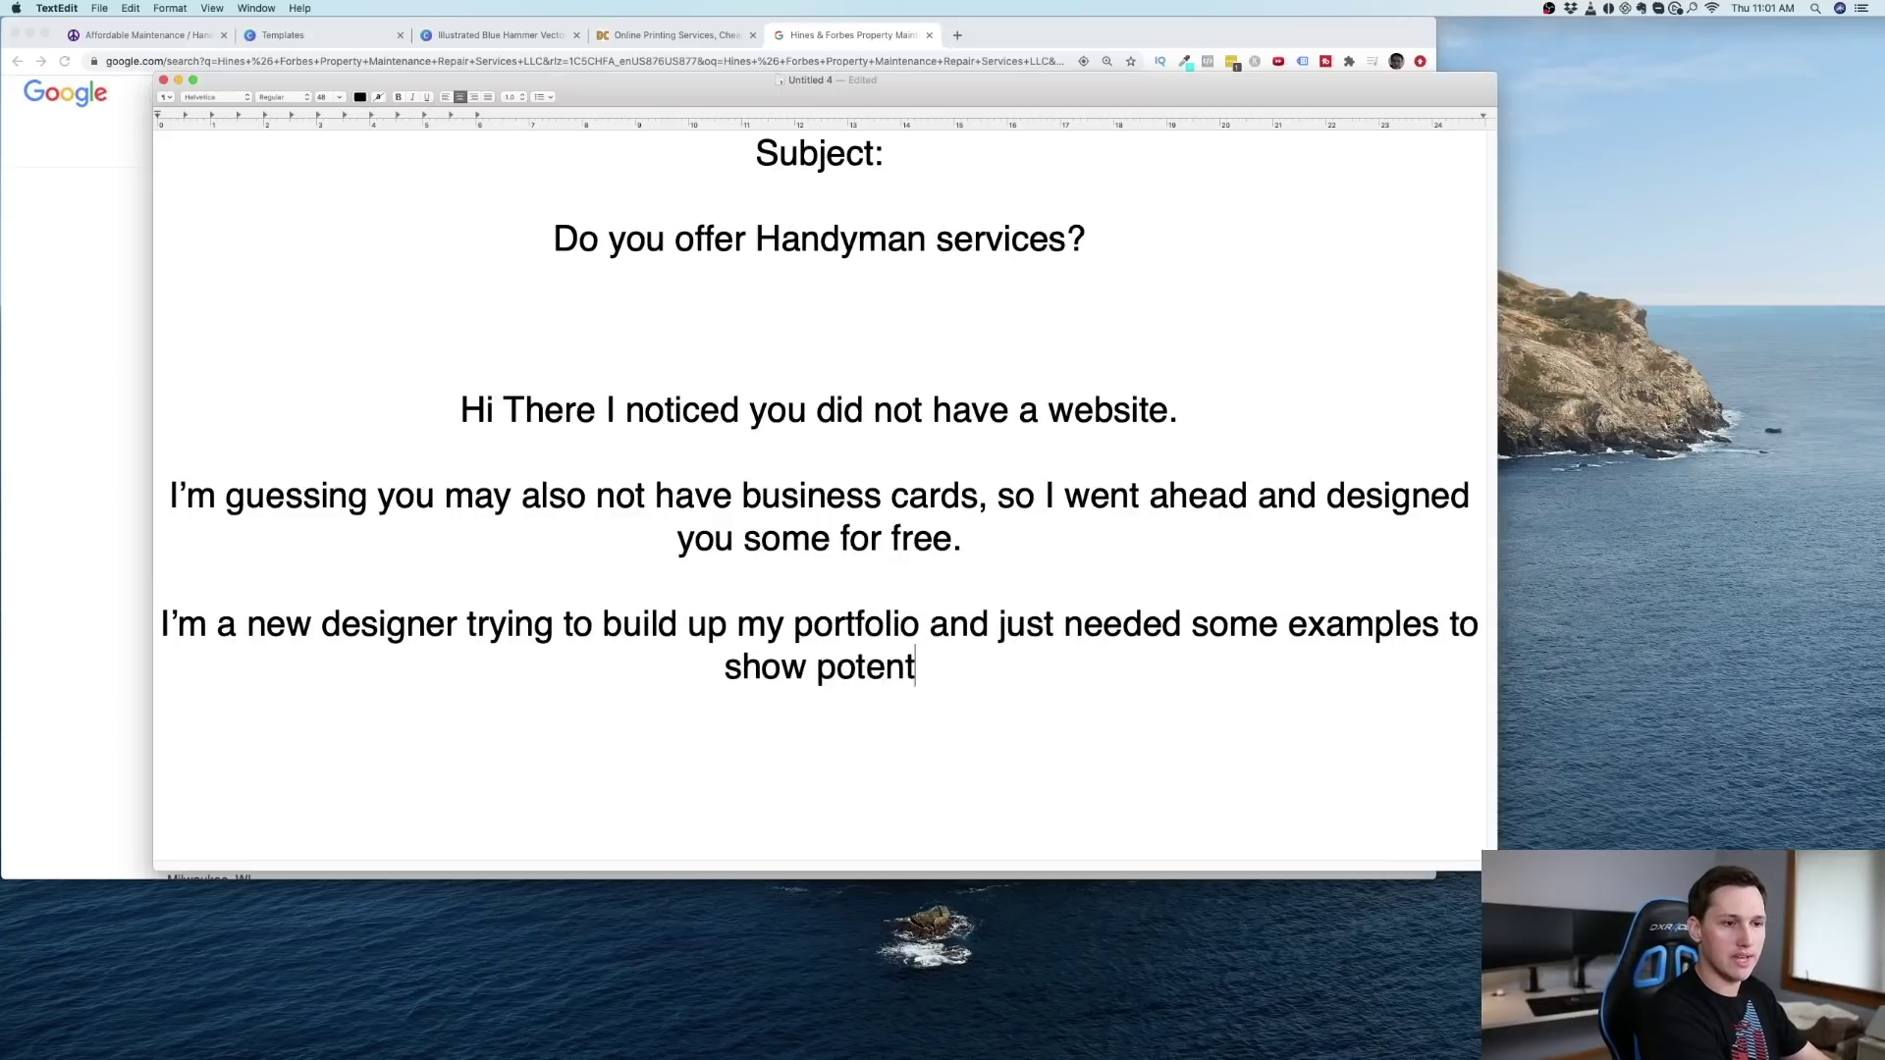
text(ial future customers.)
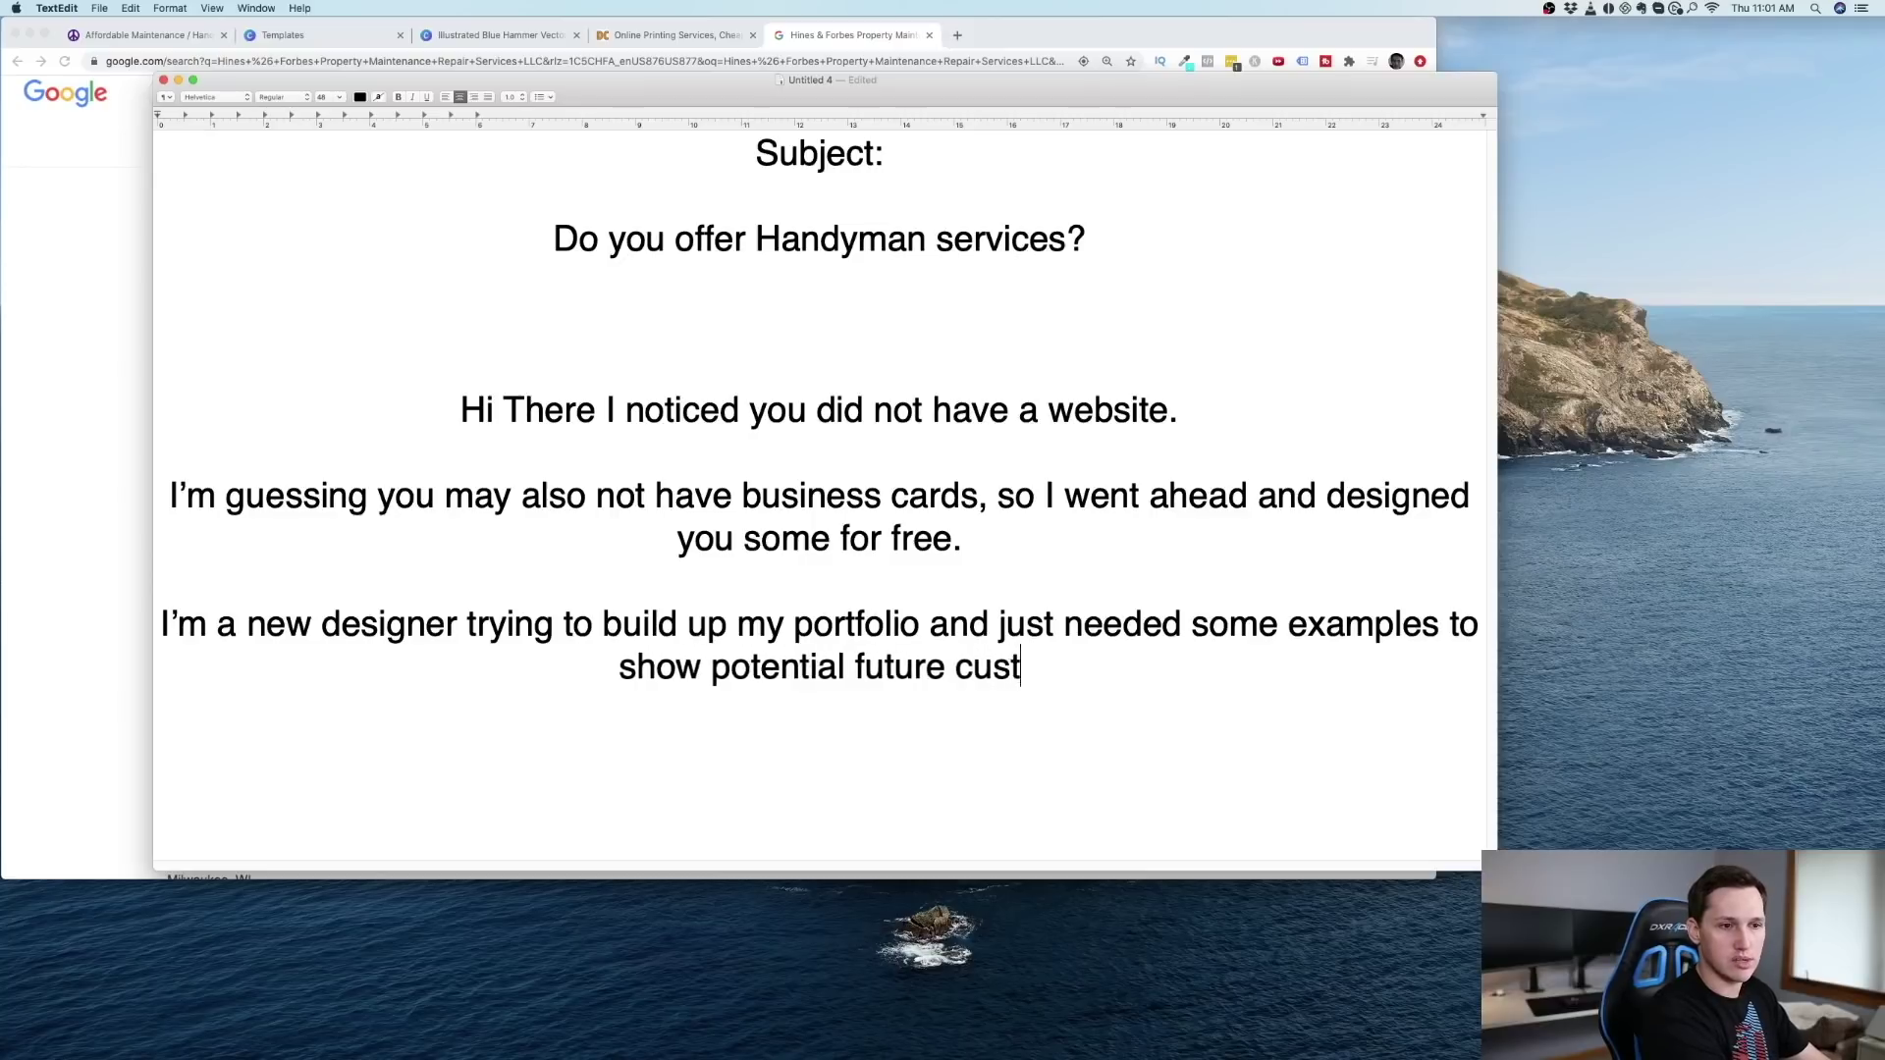
key(Return)
key(Return)
Step: Write the closing 'I'll attach them here, let me know if you'd like to add or change anything' and sign it
text(Le)
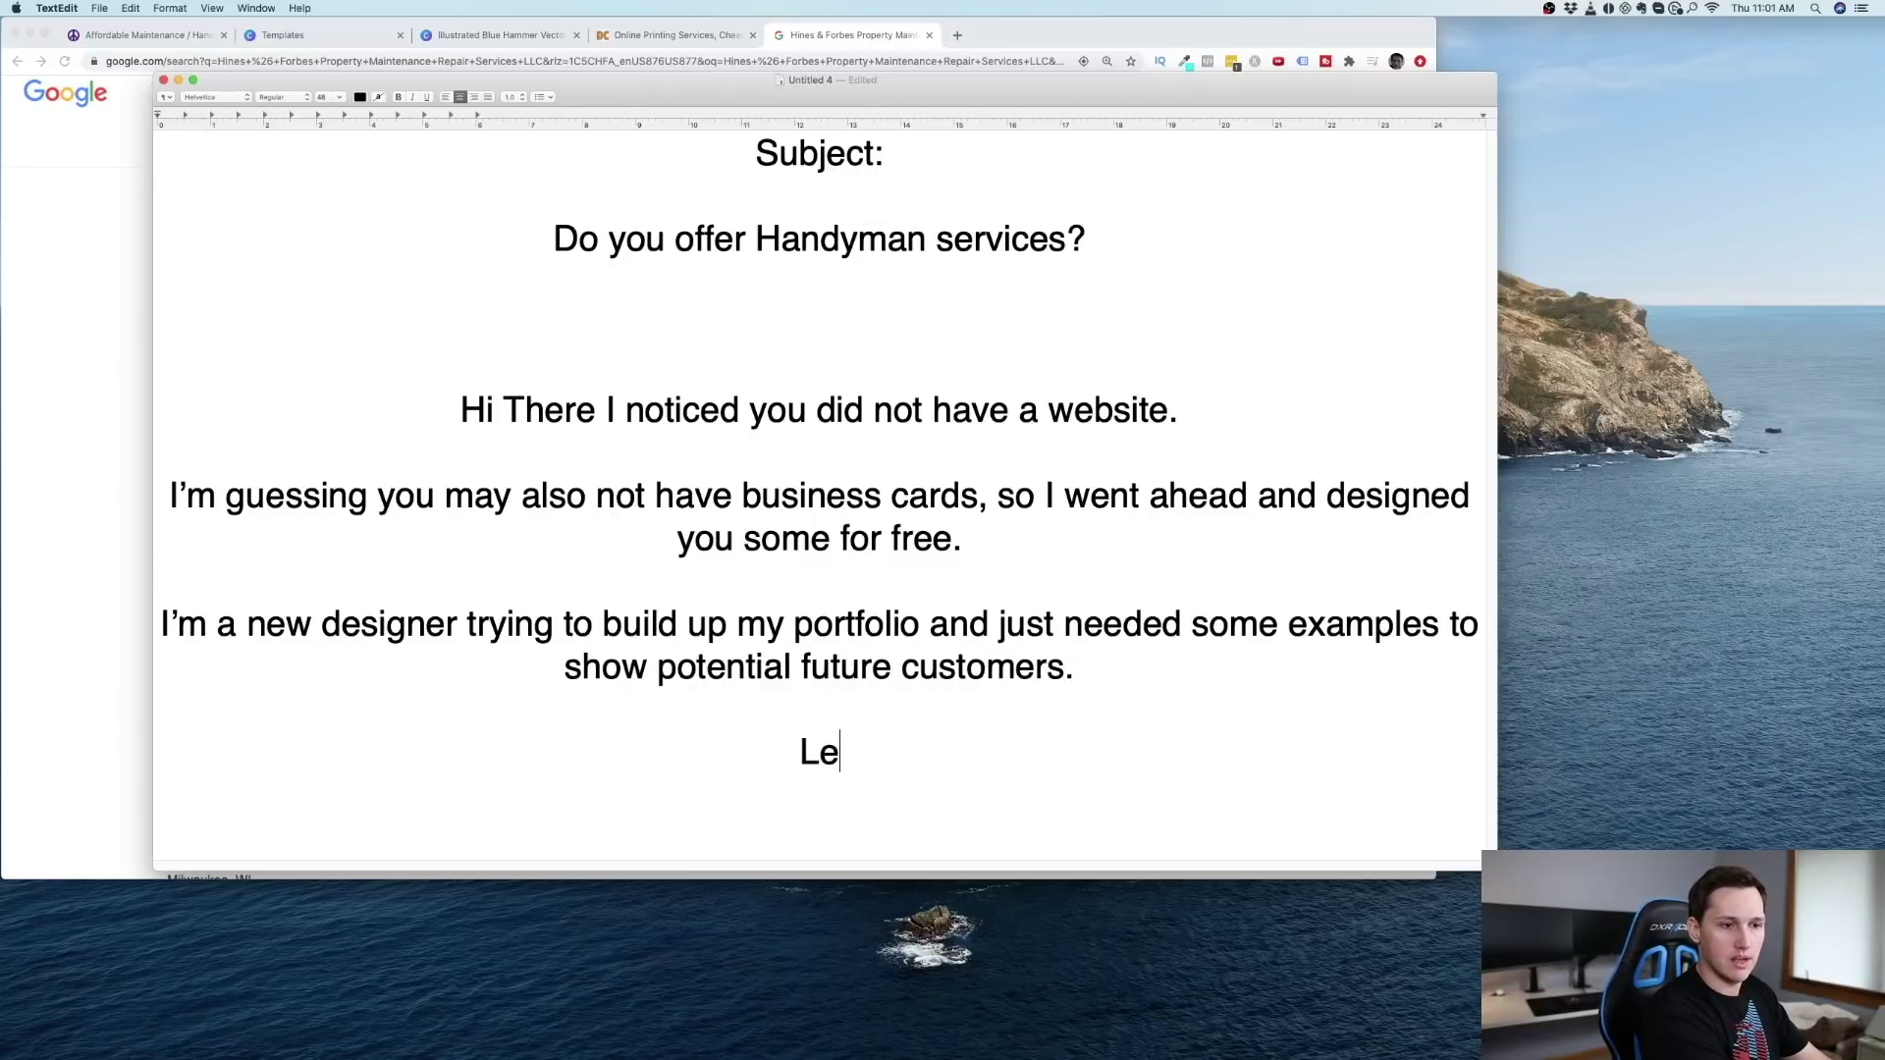
key(BackSpace)
key(BackSpace)
text(Here)
key(BackSpace)
key(BackSpace)
key(BackSpace)
key(BackSpace)
text(I)
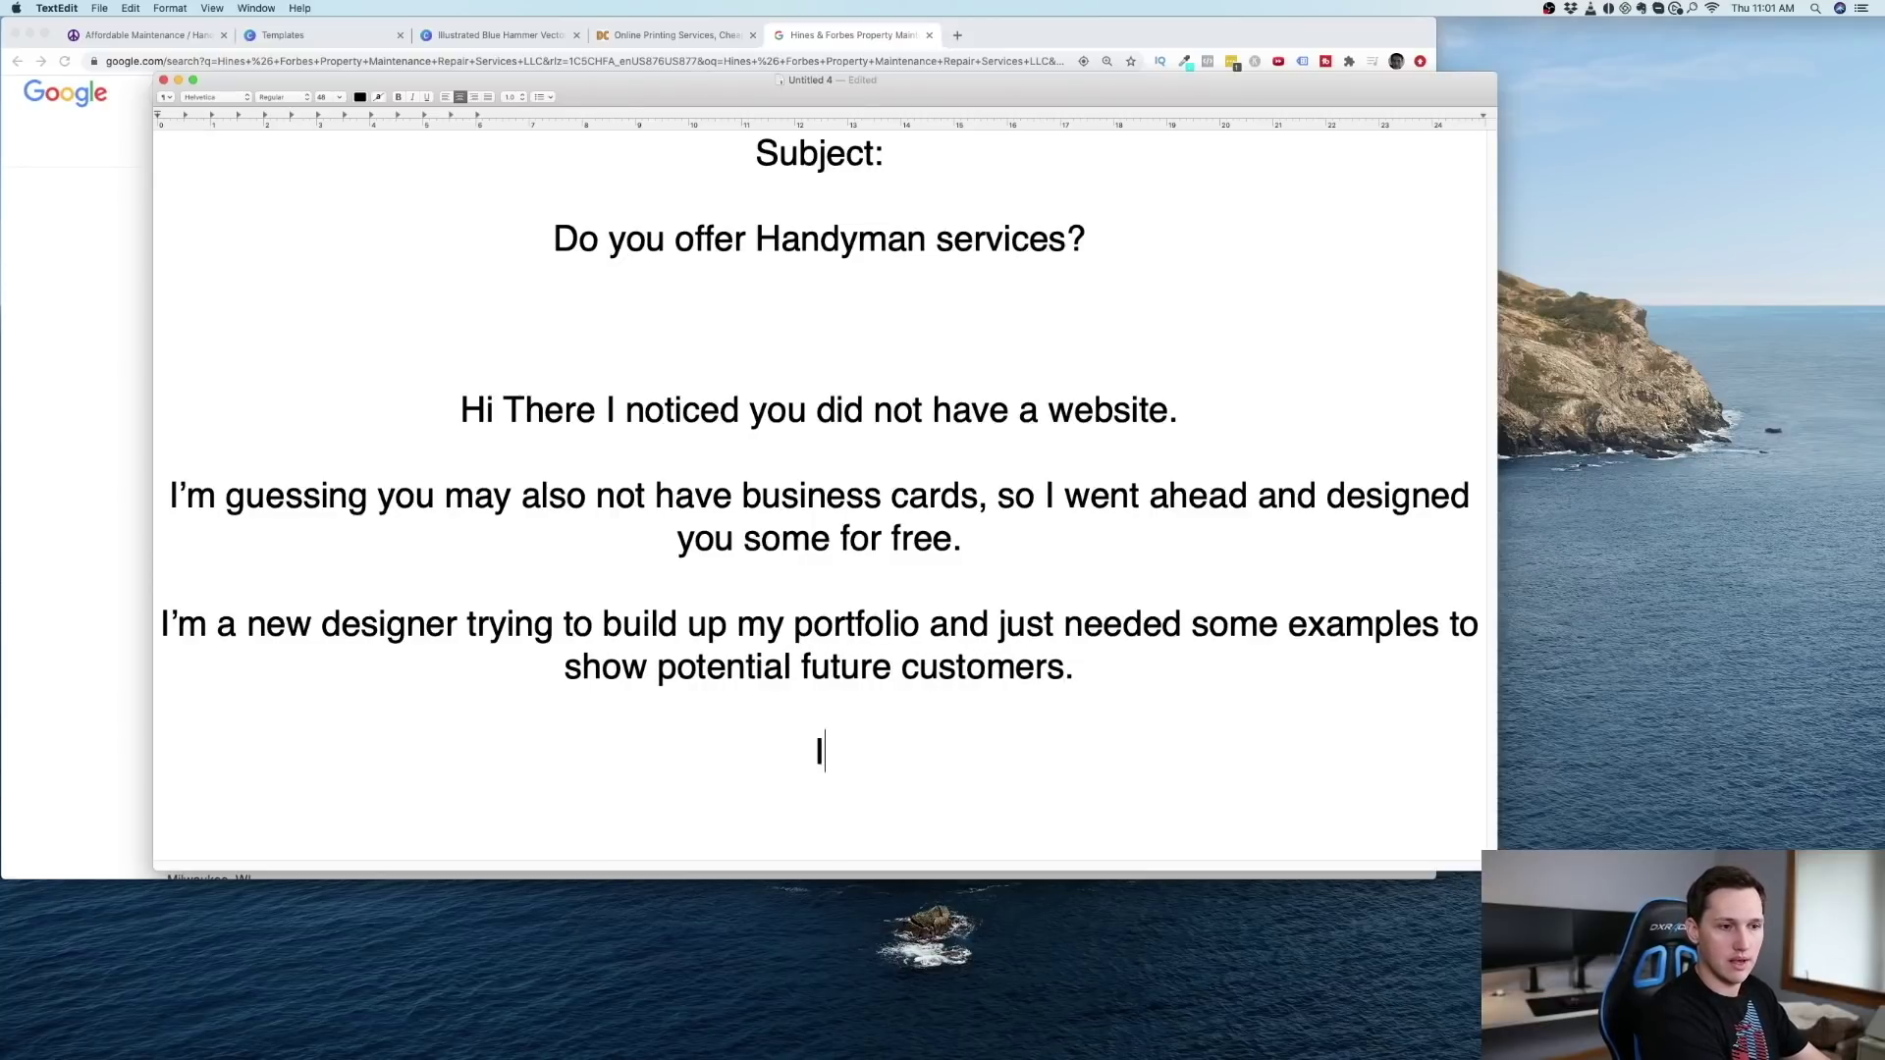
text('ll attach them here, )
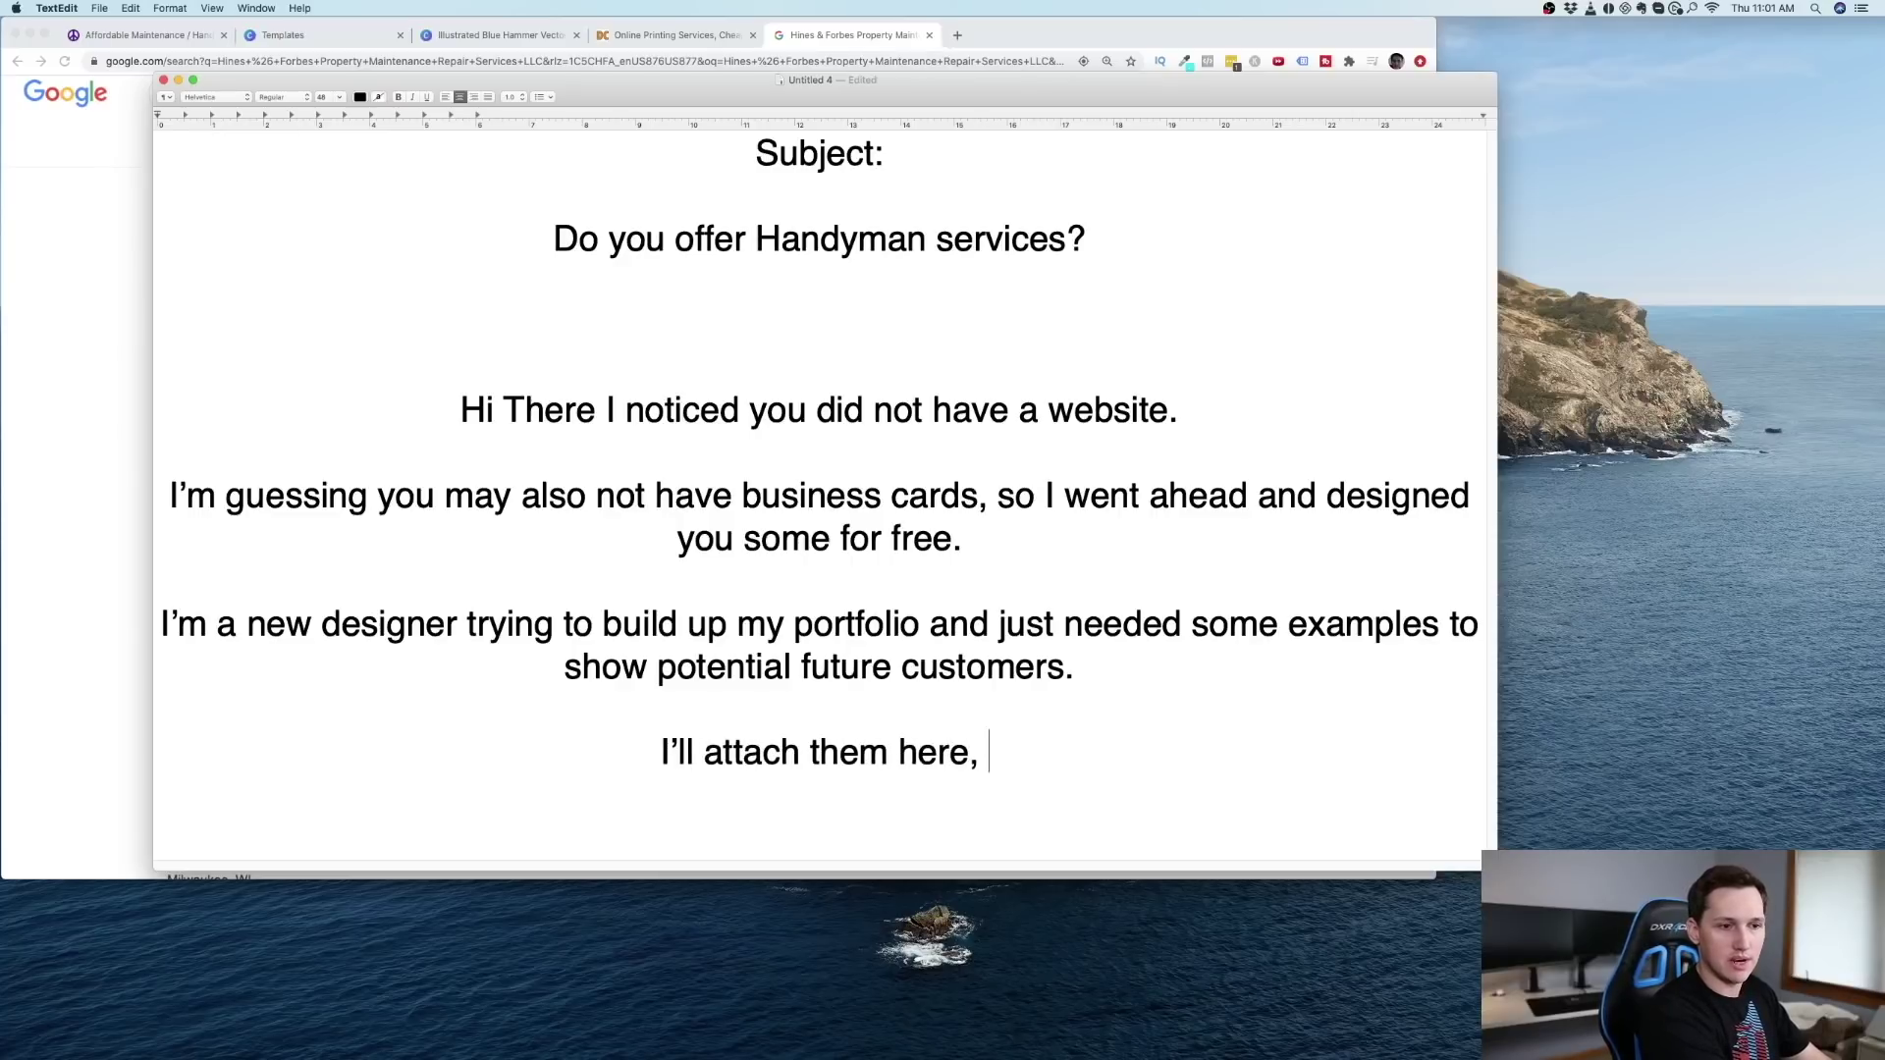
text(let me know if oyu)
key(BackSpace)
key(BackSpace)
key(BackSpace)
text(you'd li)
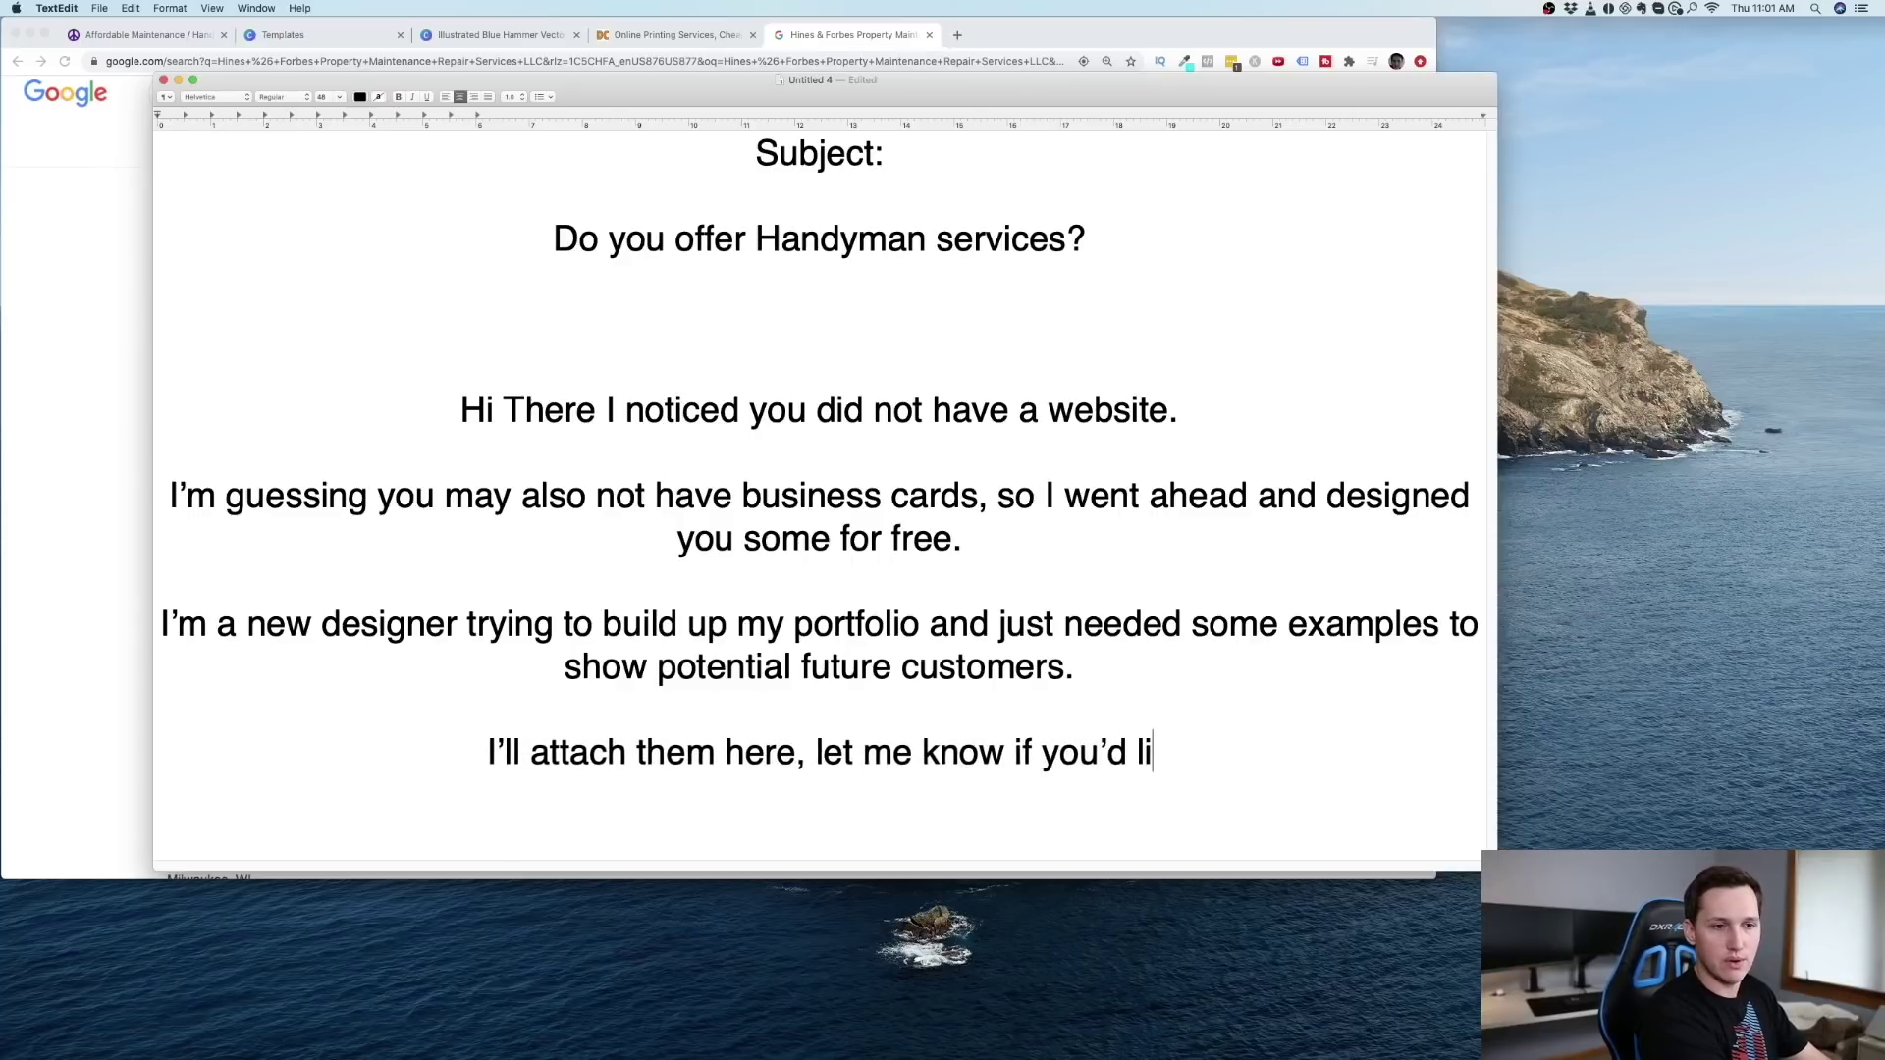
key(BackSpace)
text(ike to add )
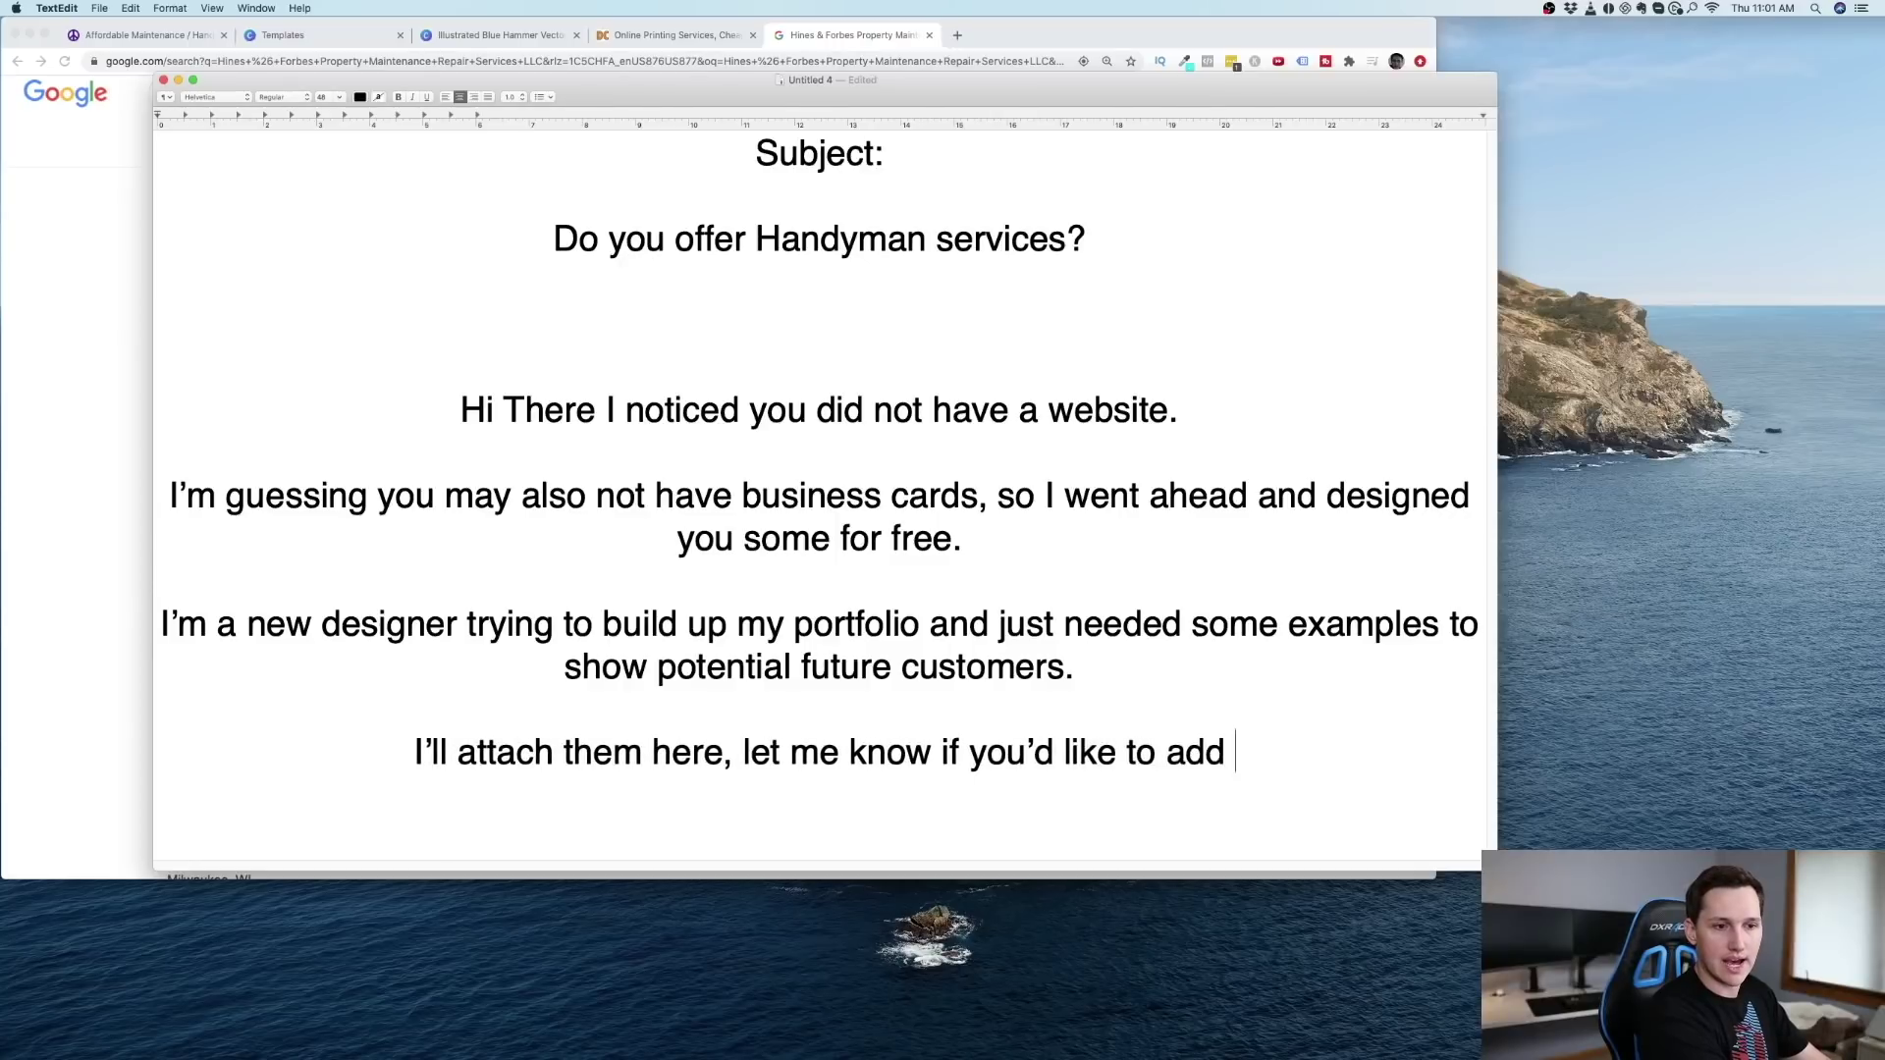
text(or change anything. )
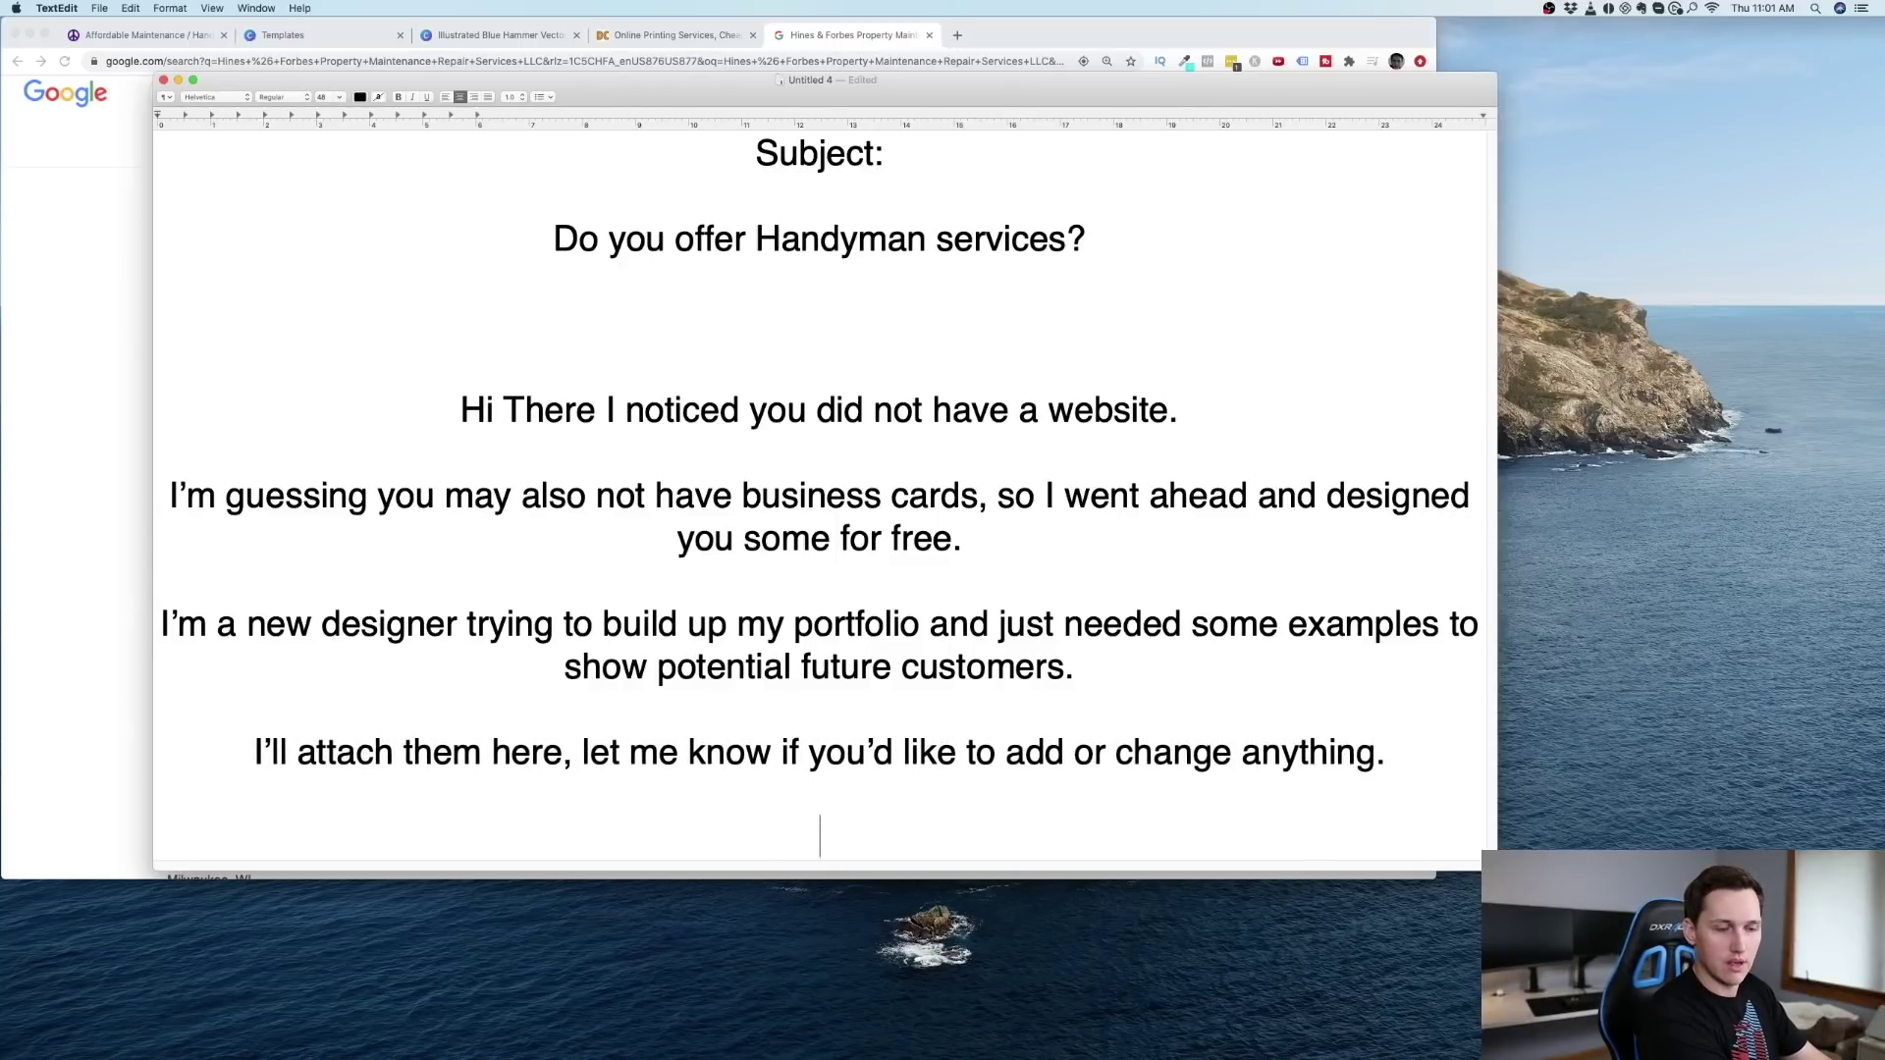
text(-Paul)
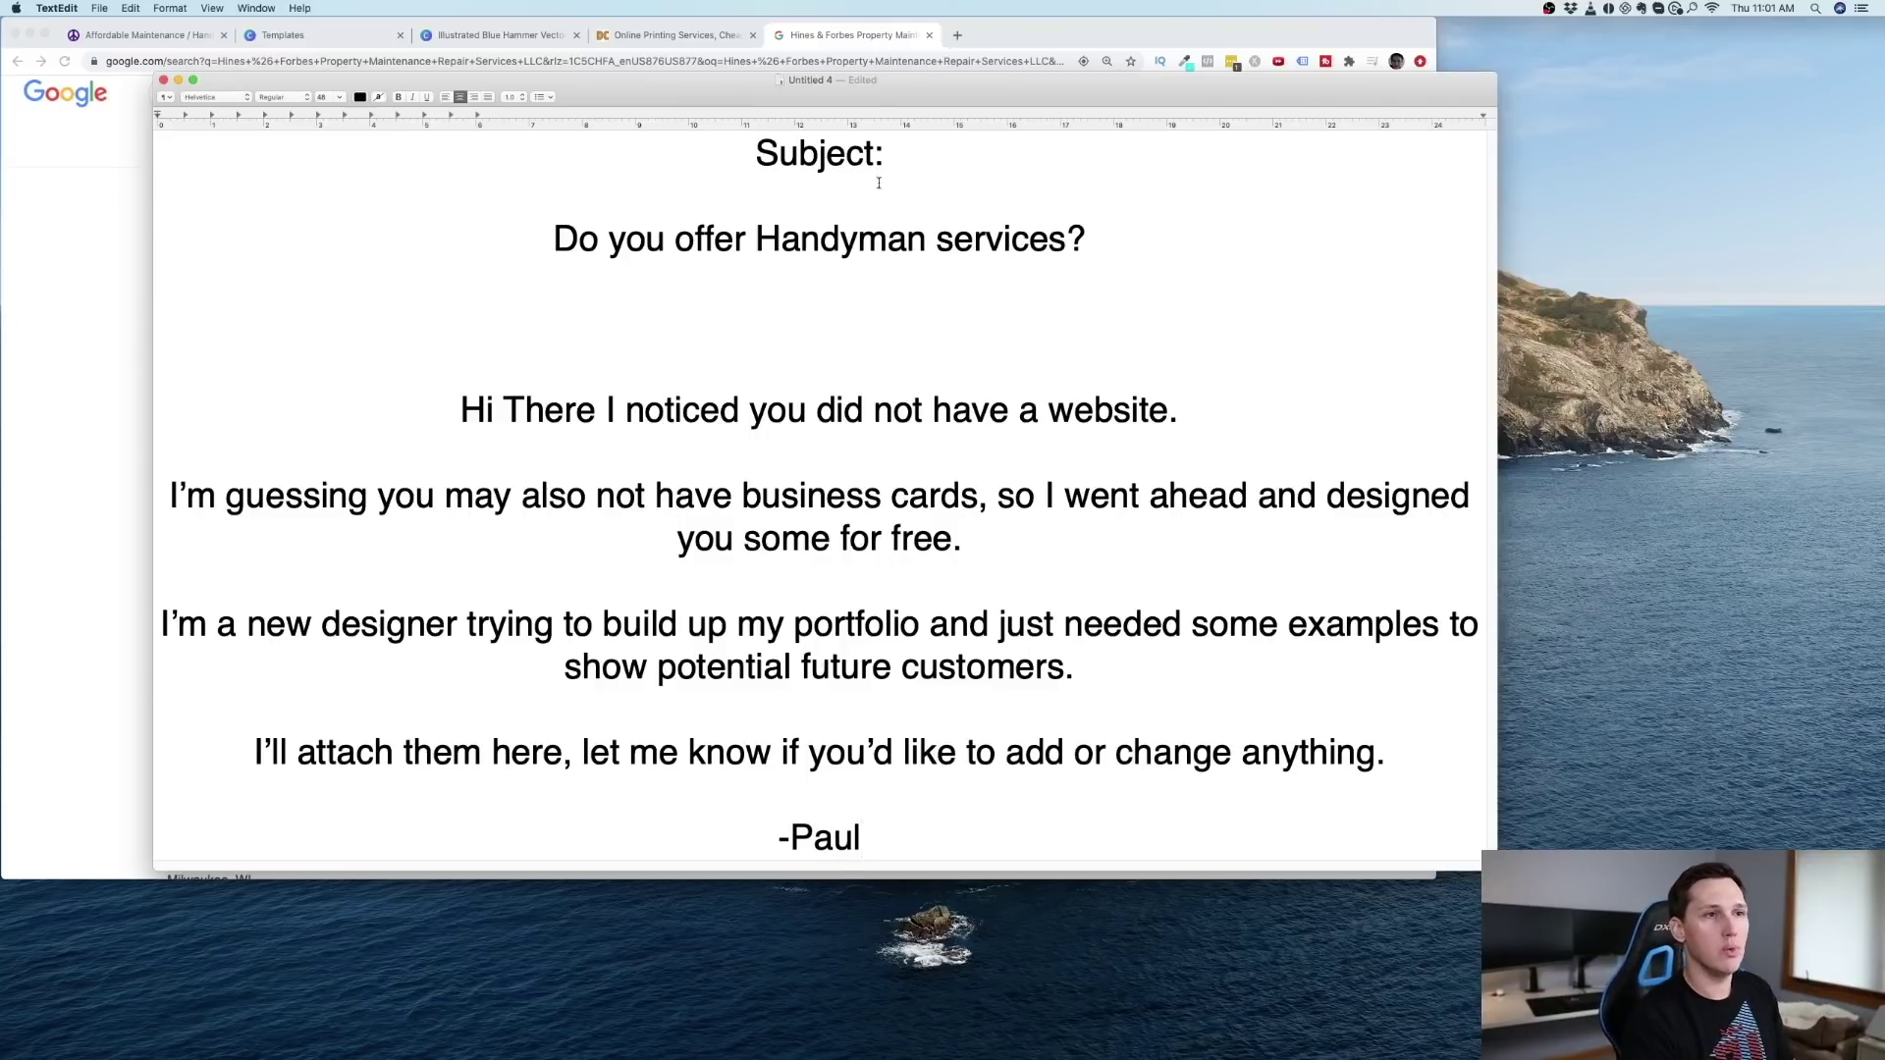
Step: Highlight the 'I'm a new designer…' portfolio paragraph, then switch away from TextEdit
drag(875, 77, 803, 69)
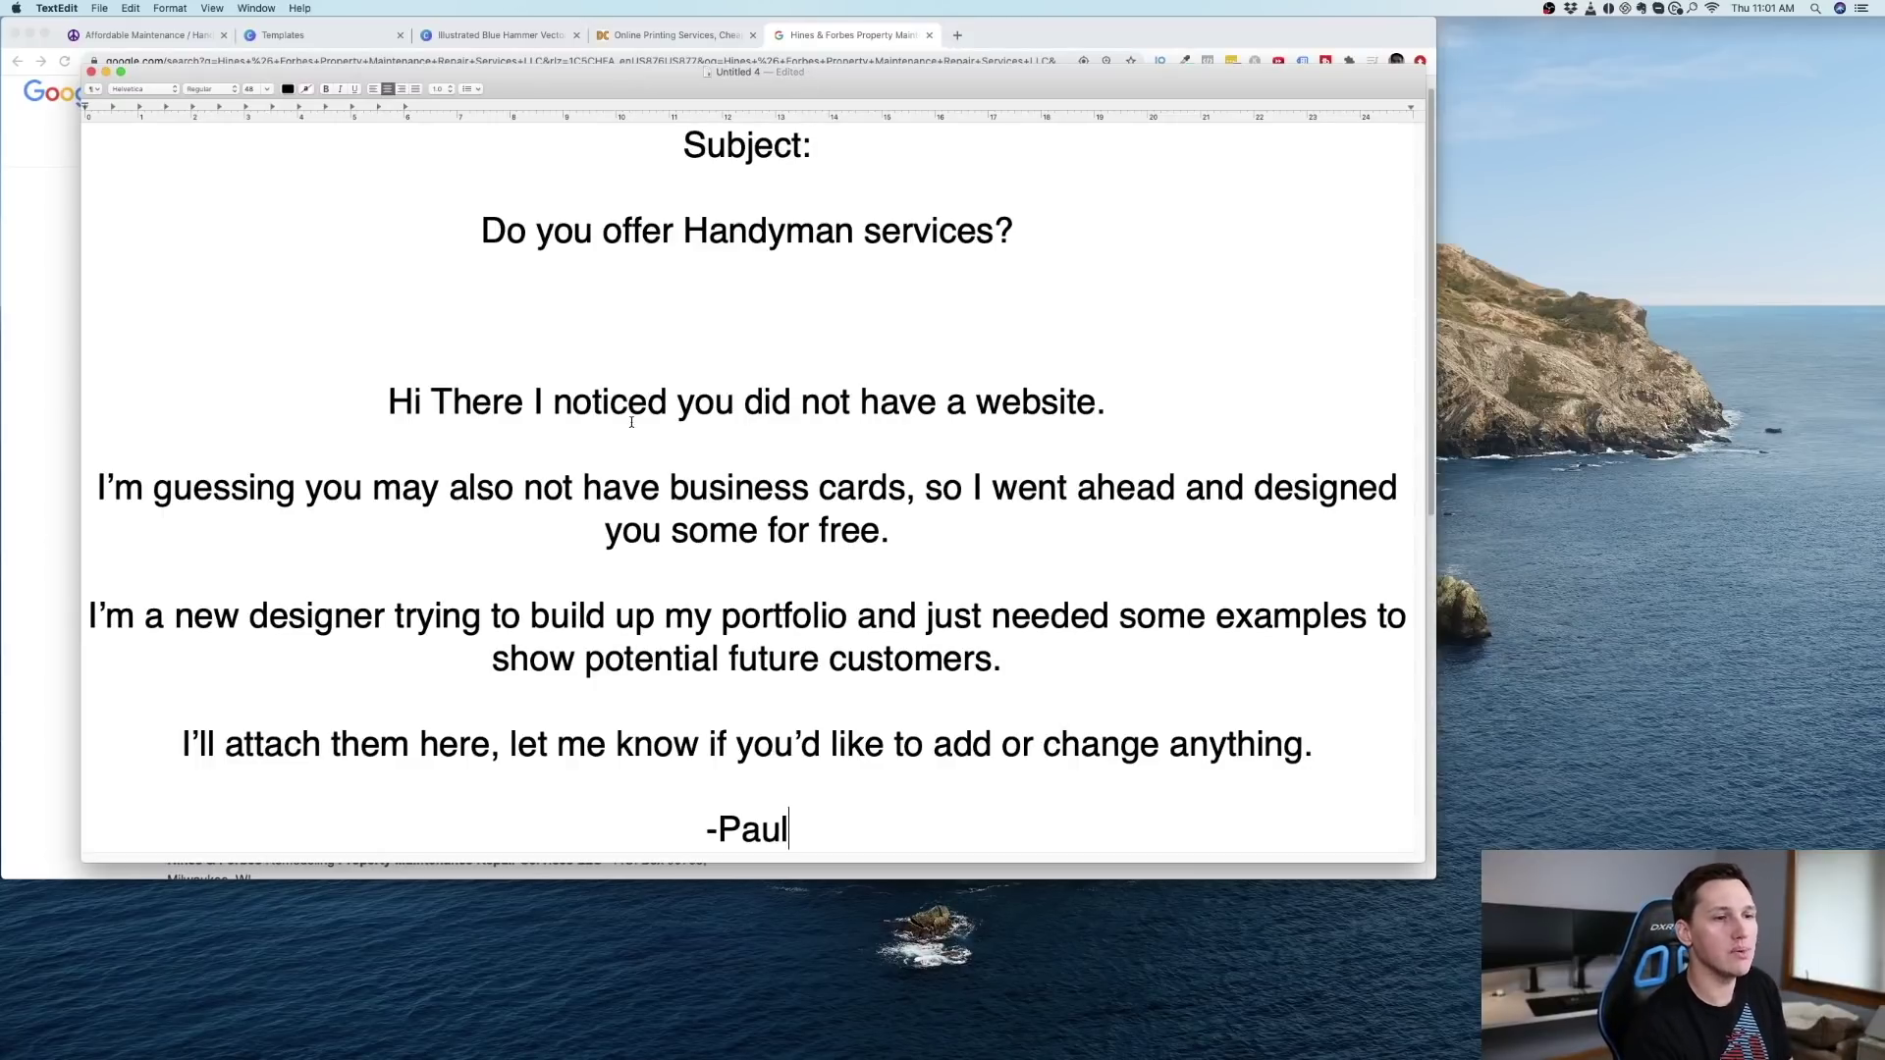
drag(89, 614, 1198, 661)
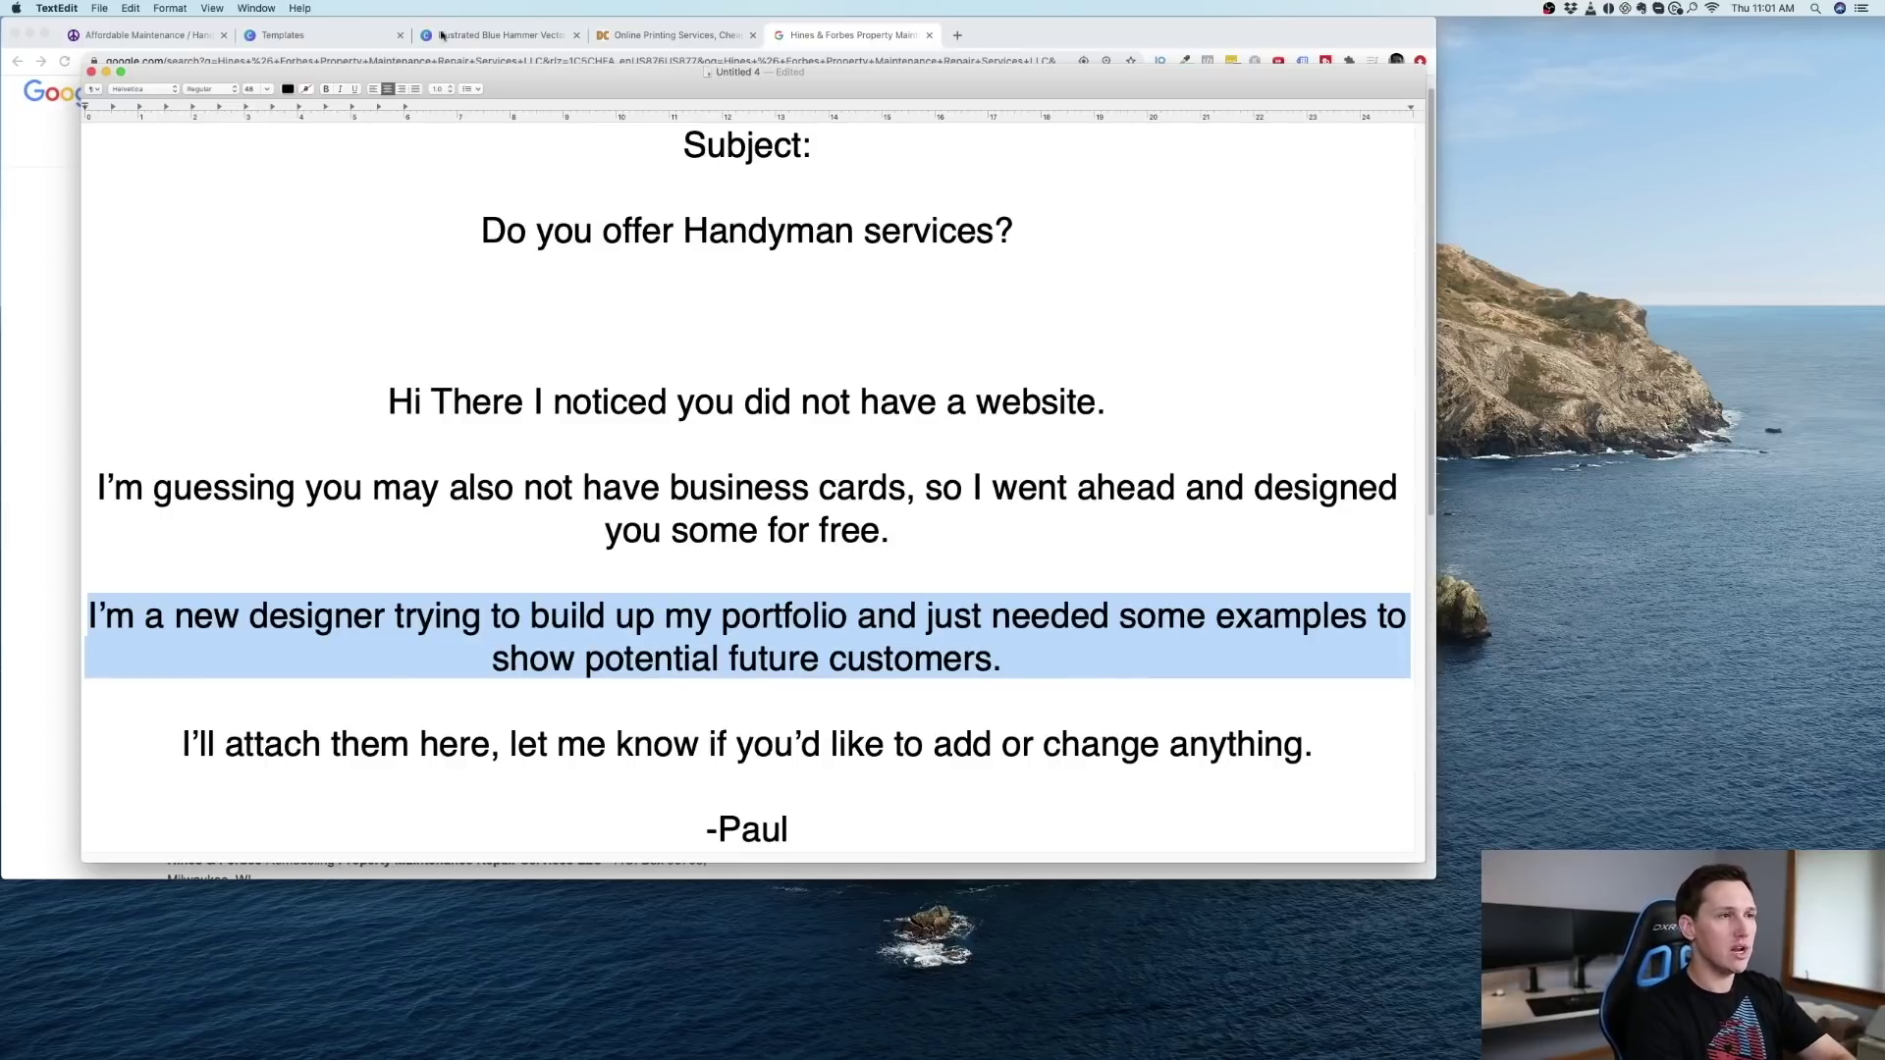
drag(560, 71, 521, 55)
click(959, 645)
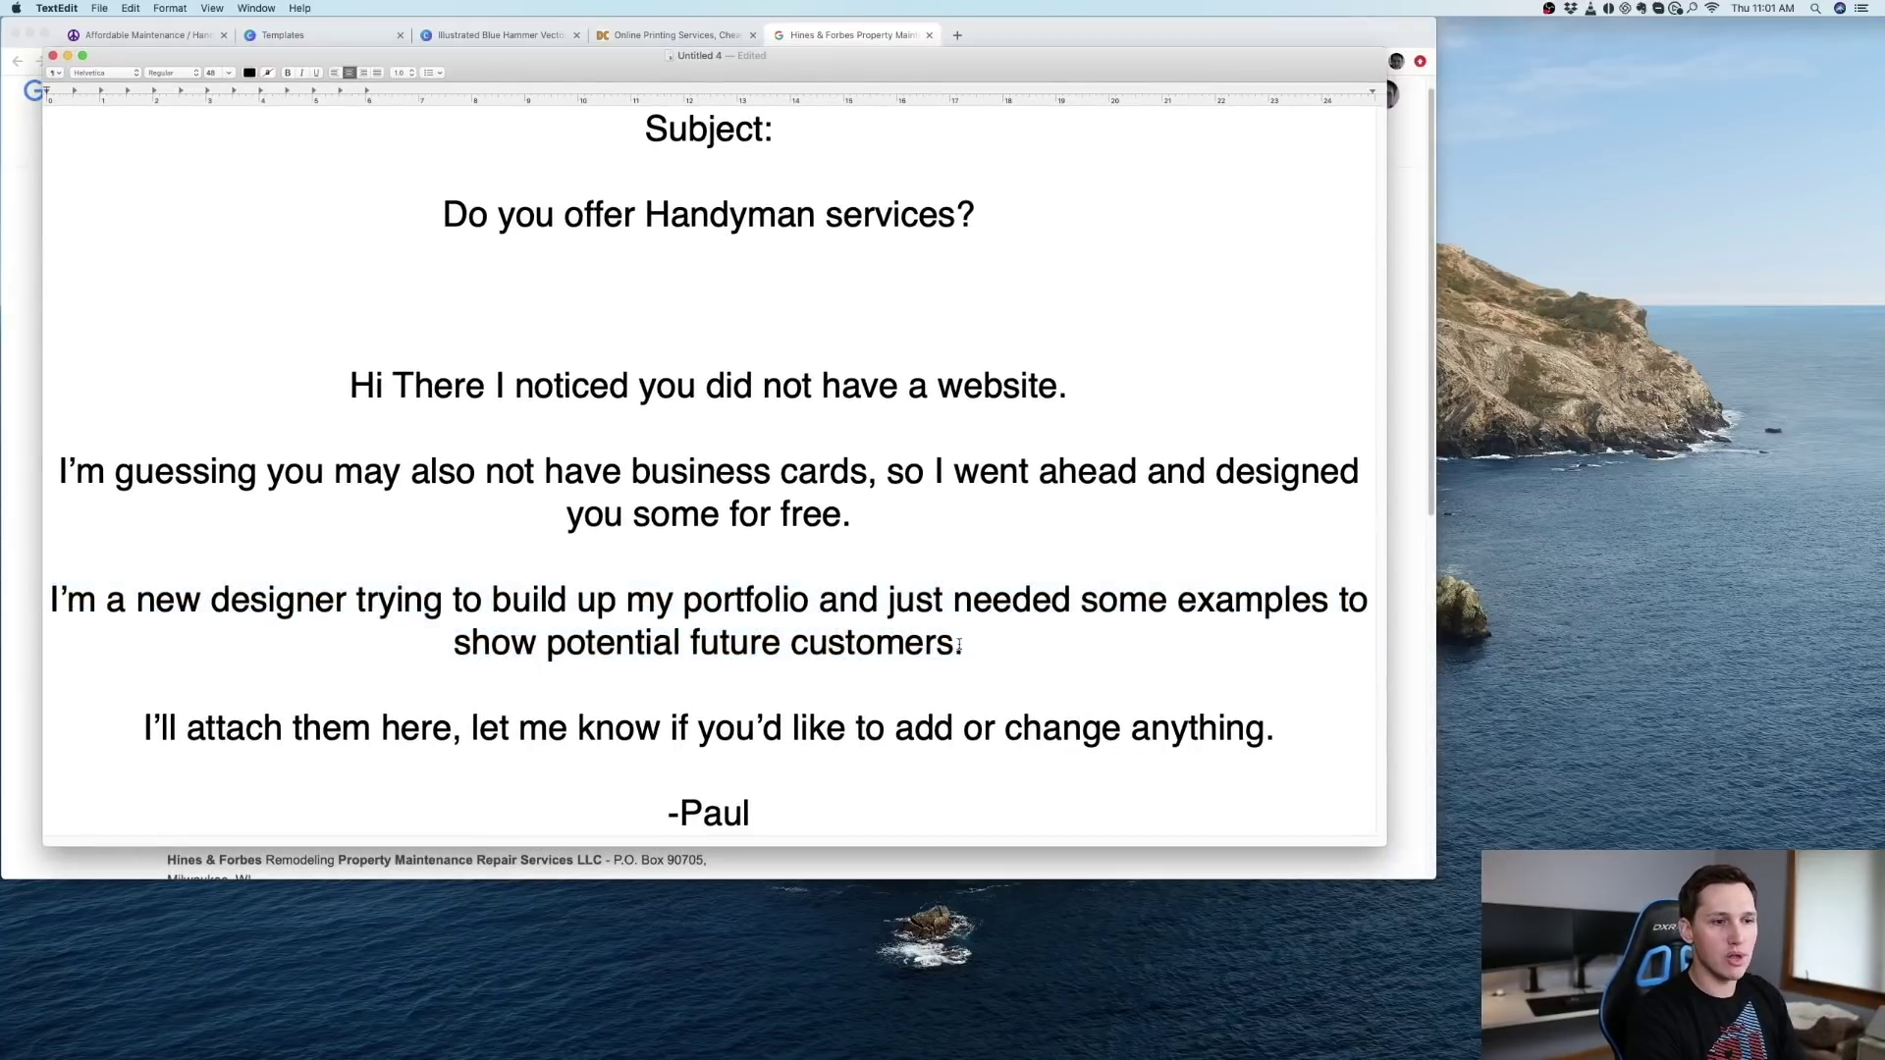
drag(959, 645, 46, 599)
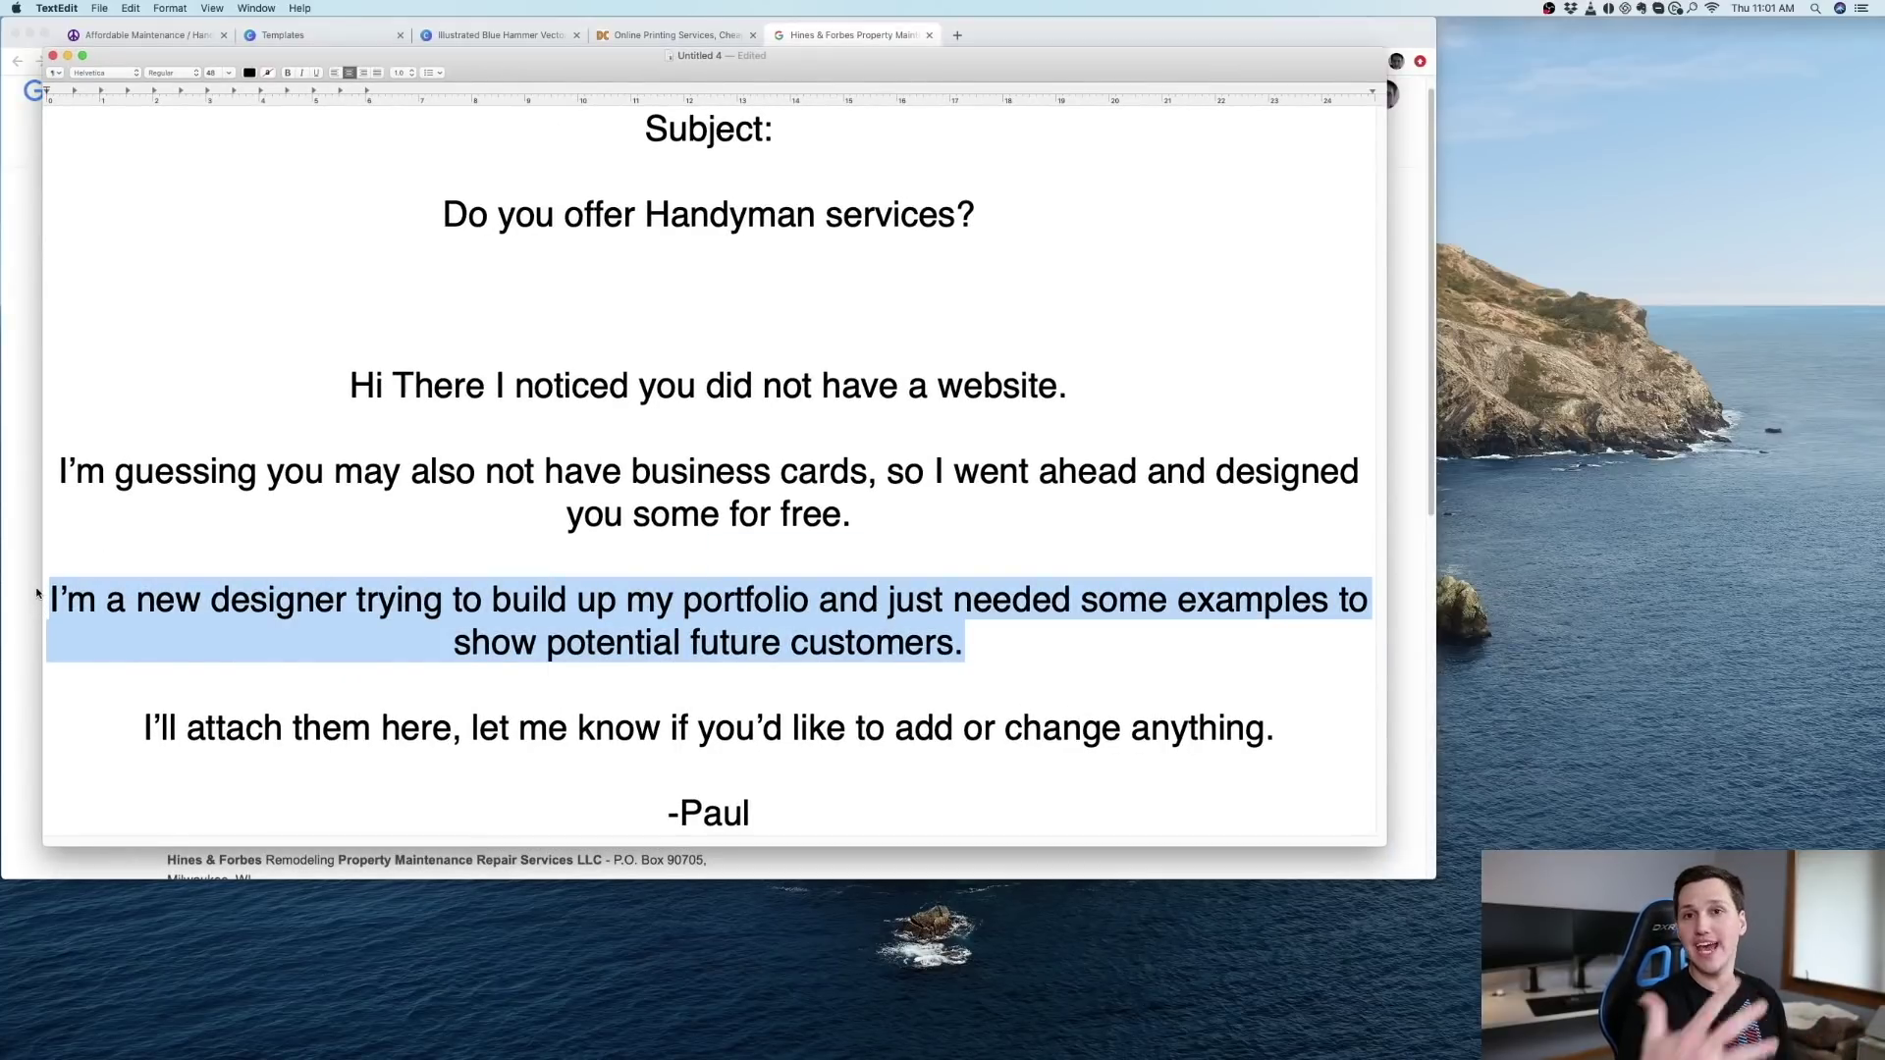
key(cmd+Tab)
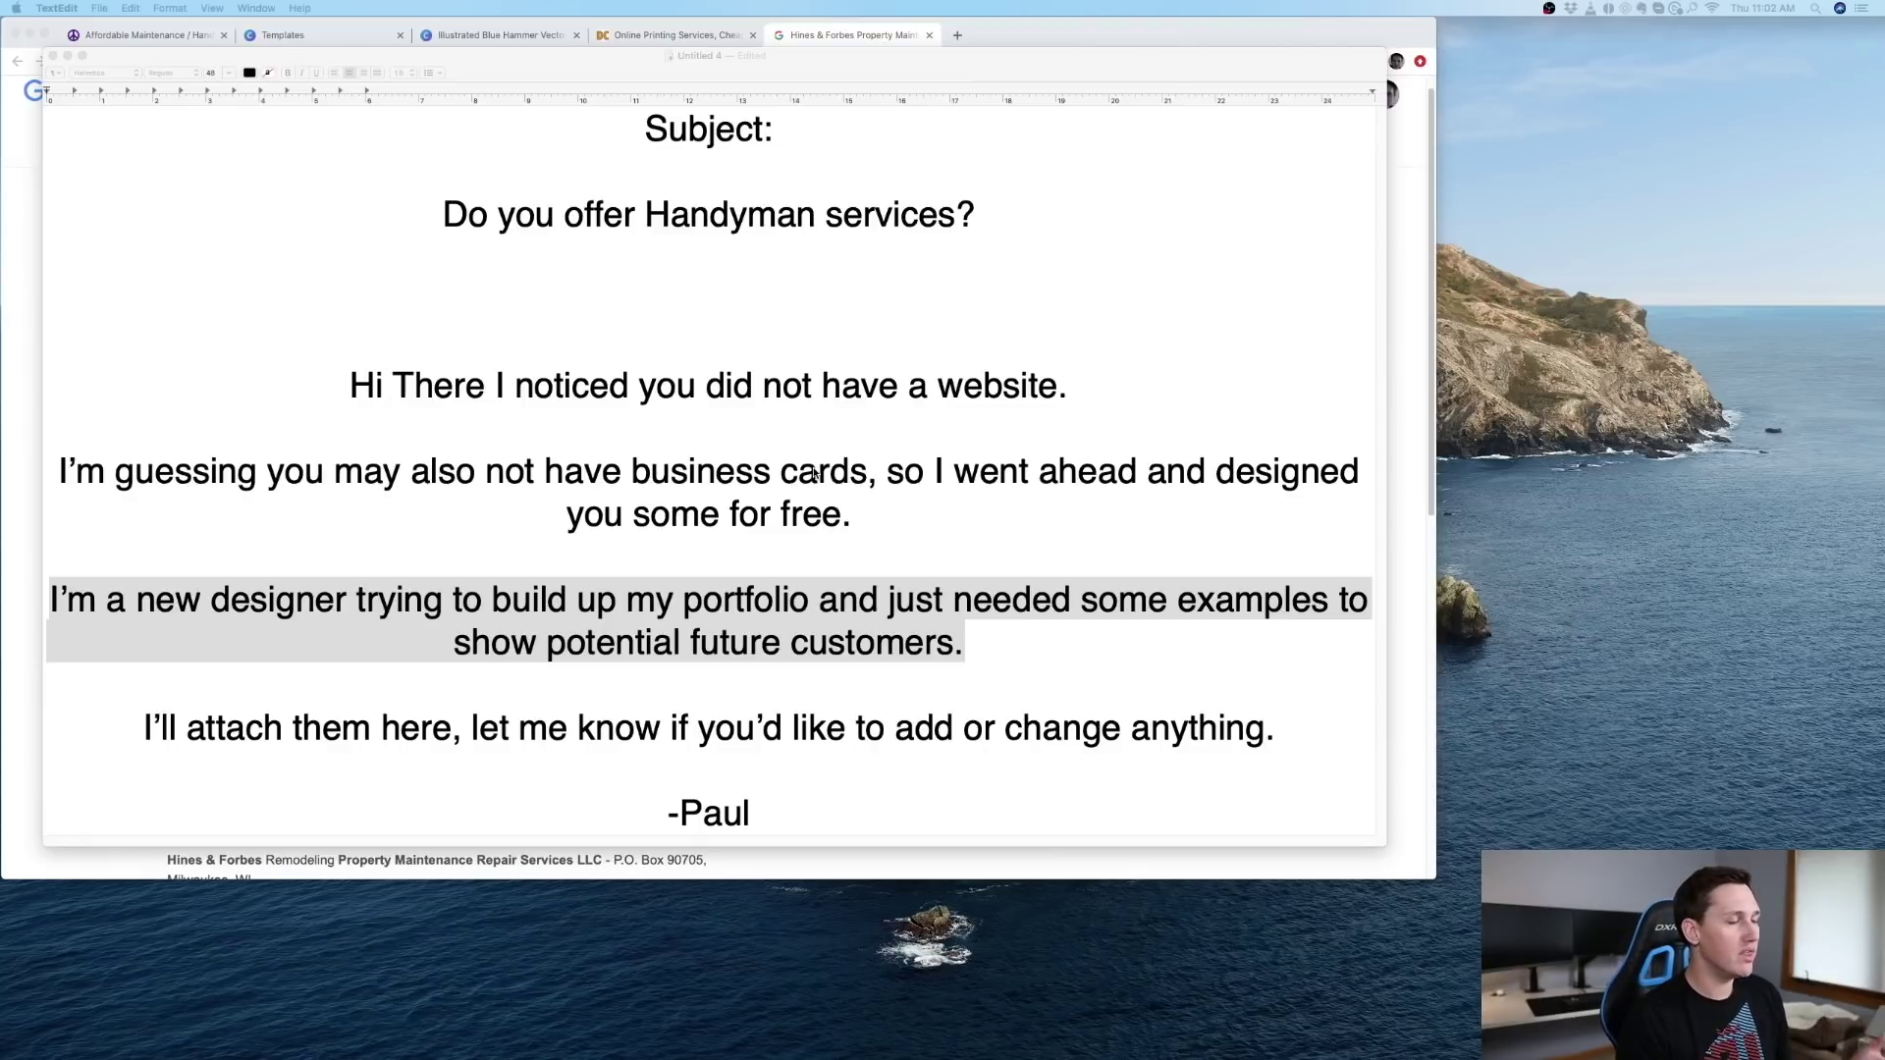
Step: Inspect the placeholder name on page 2 of the hammer card, then go to DocuCopies
click(520, 35)
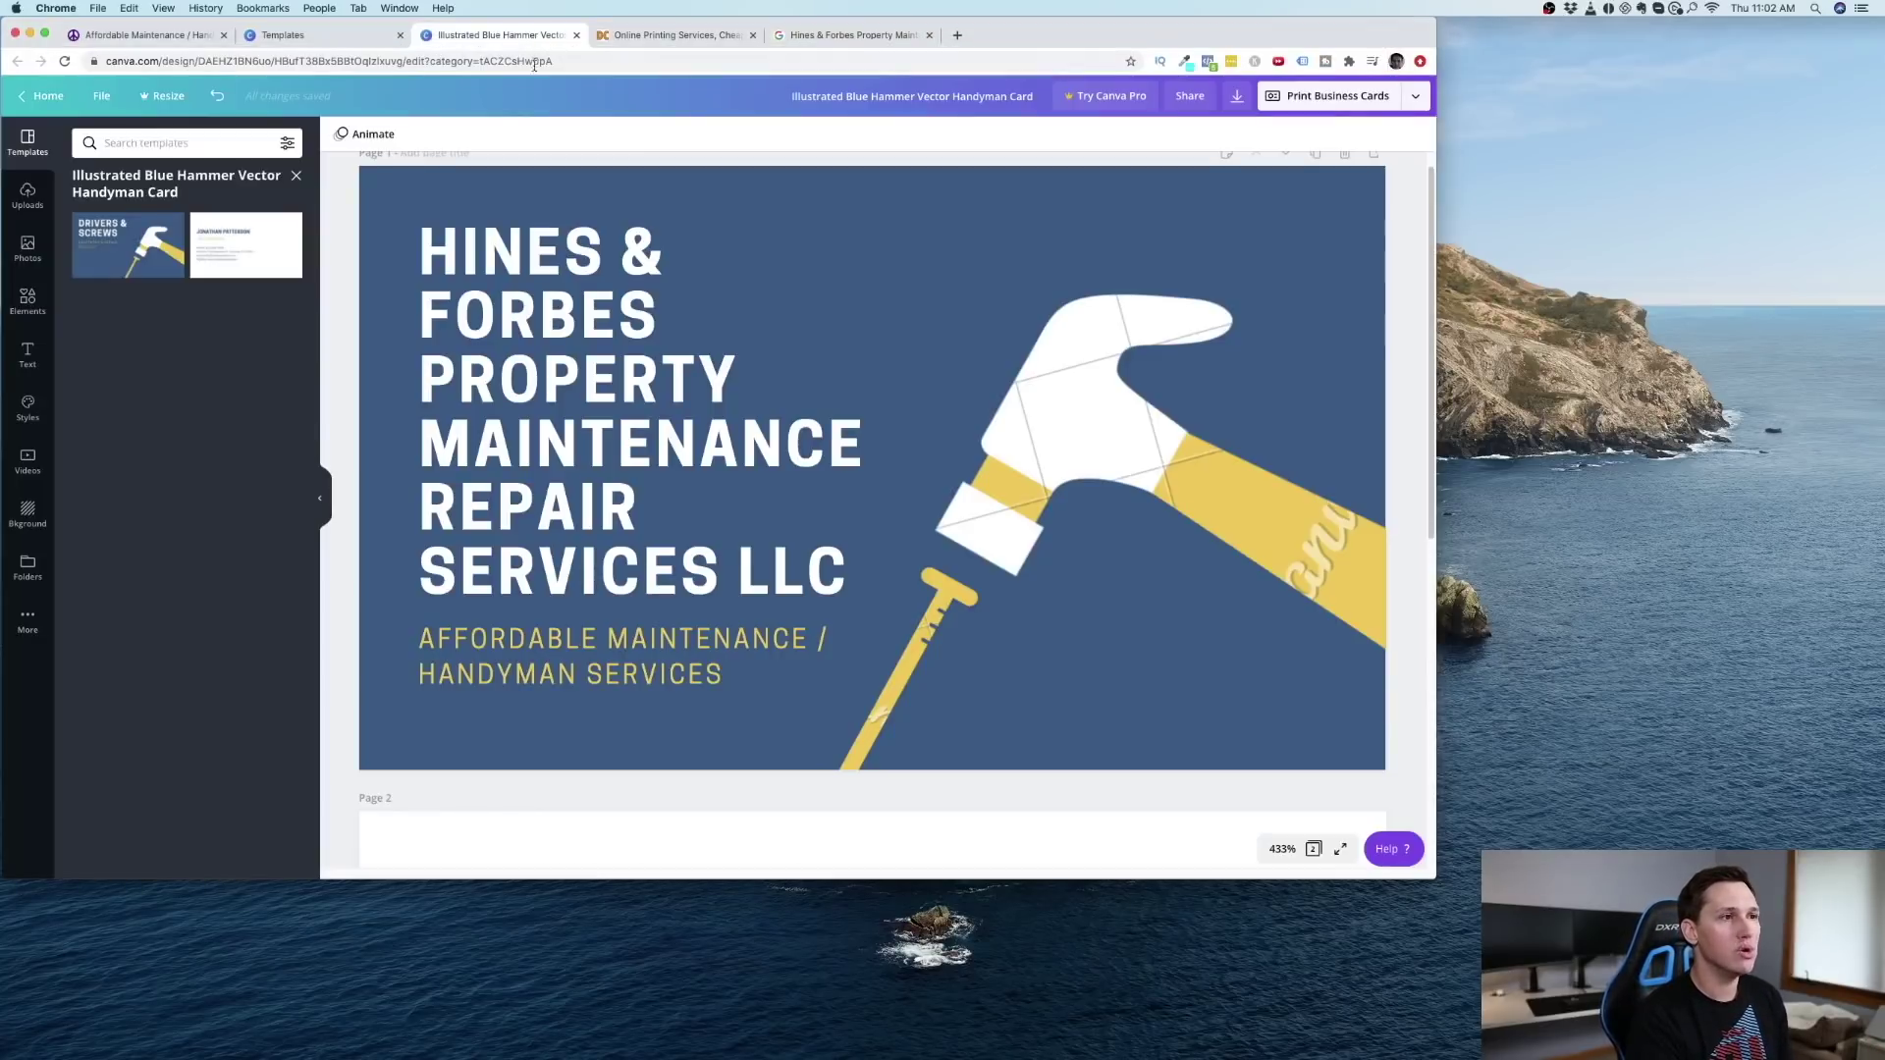
scroll(816, 613, down, 6)
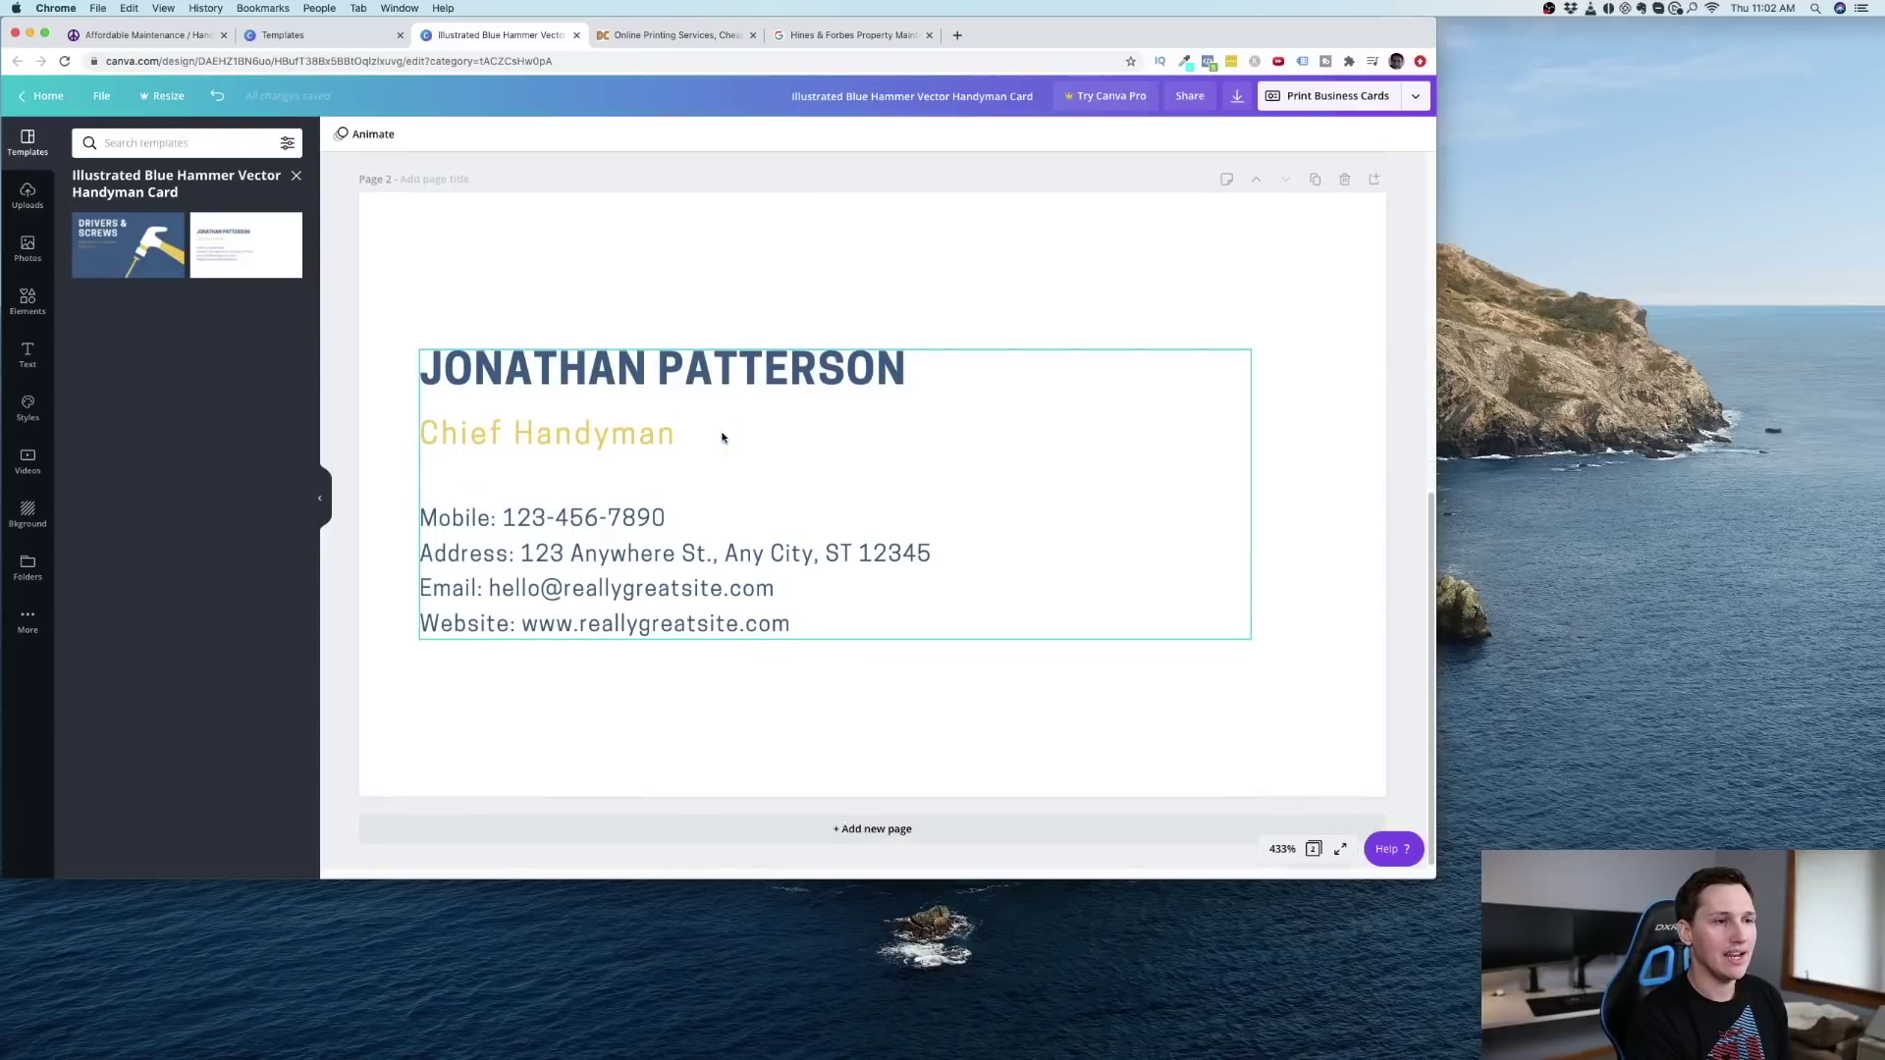
click(710, 382)
drag(928, 368, 425, 386)
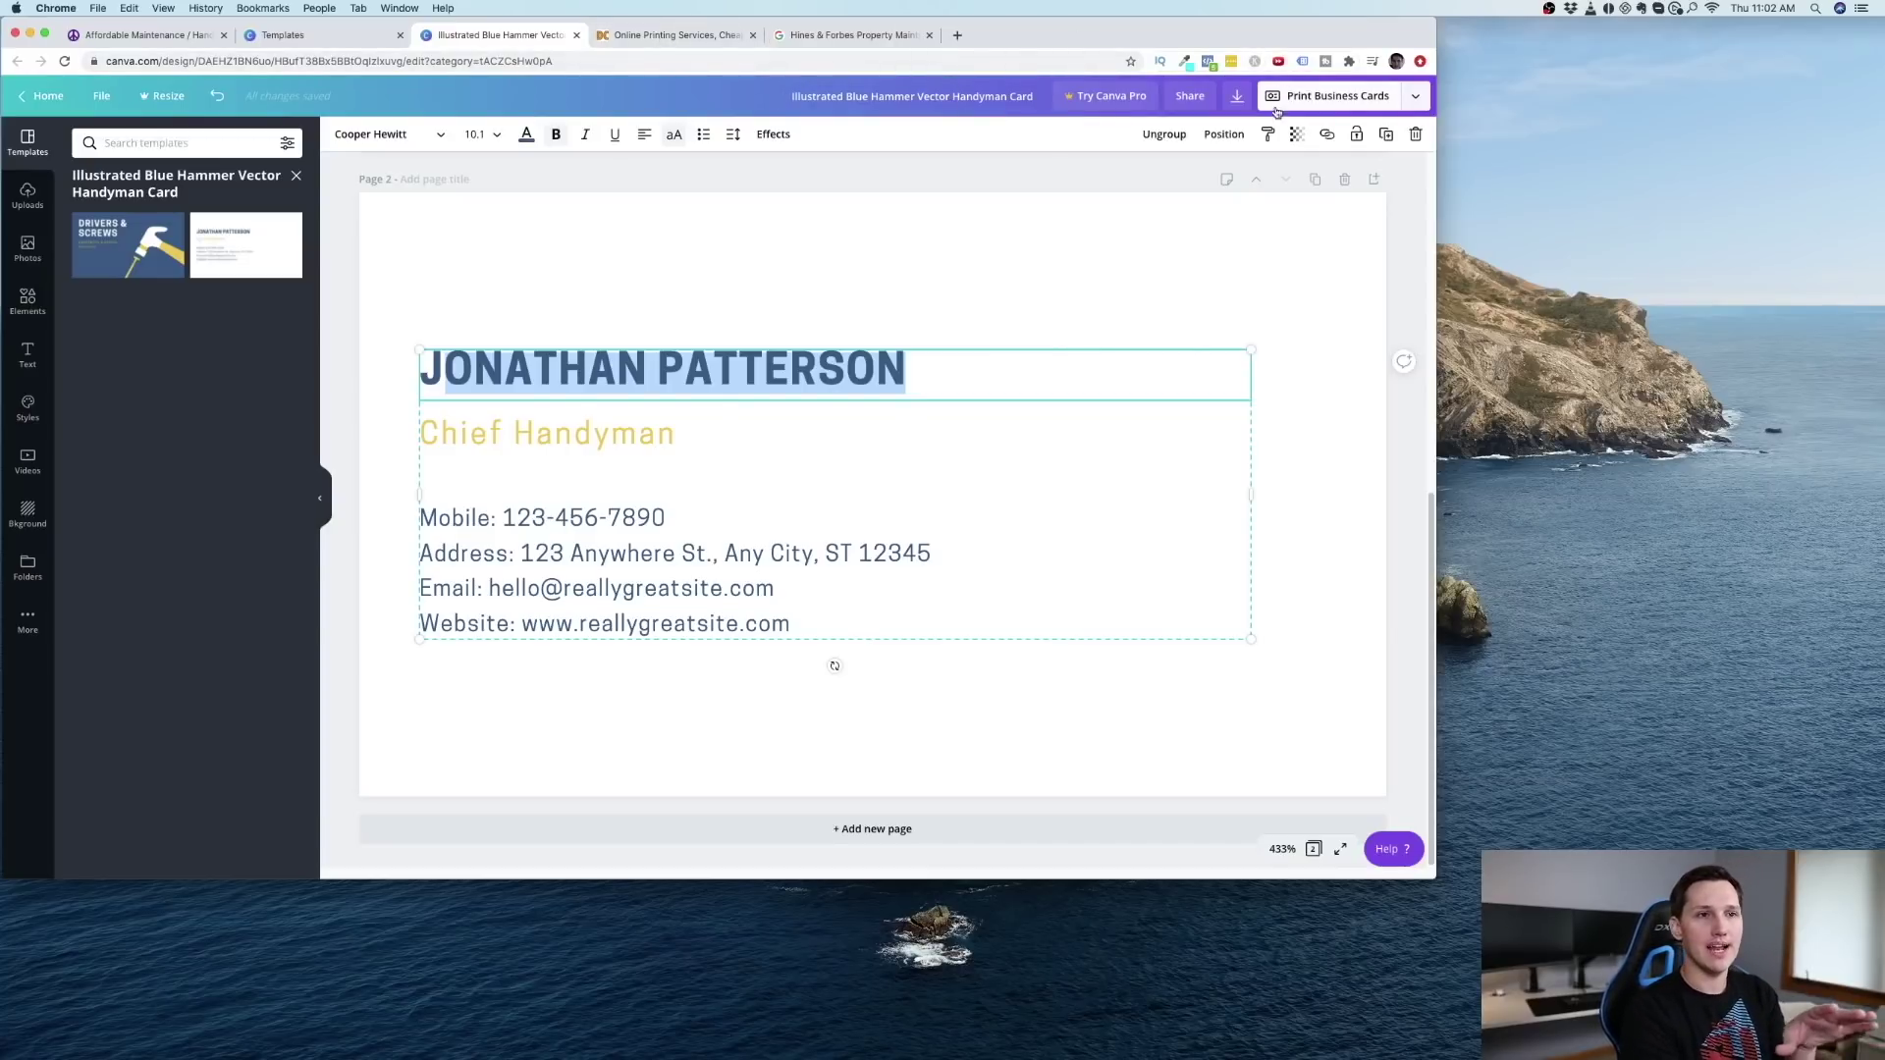
click(704, 37)
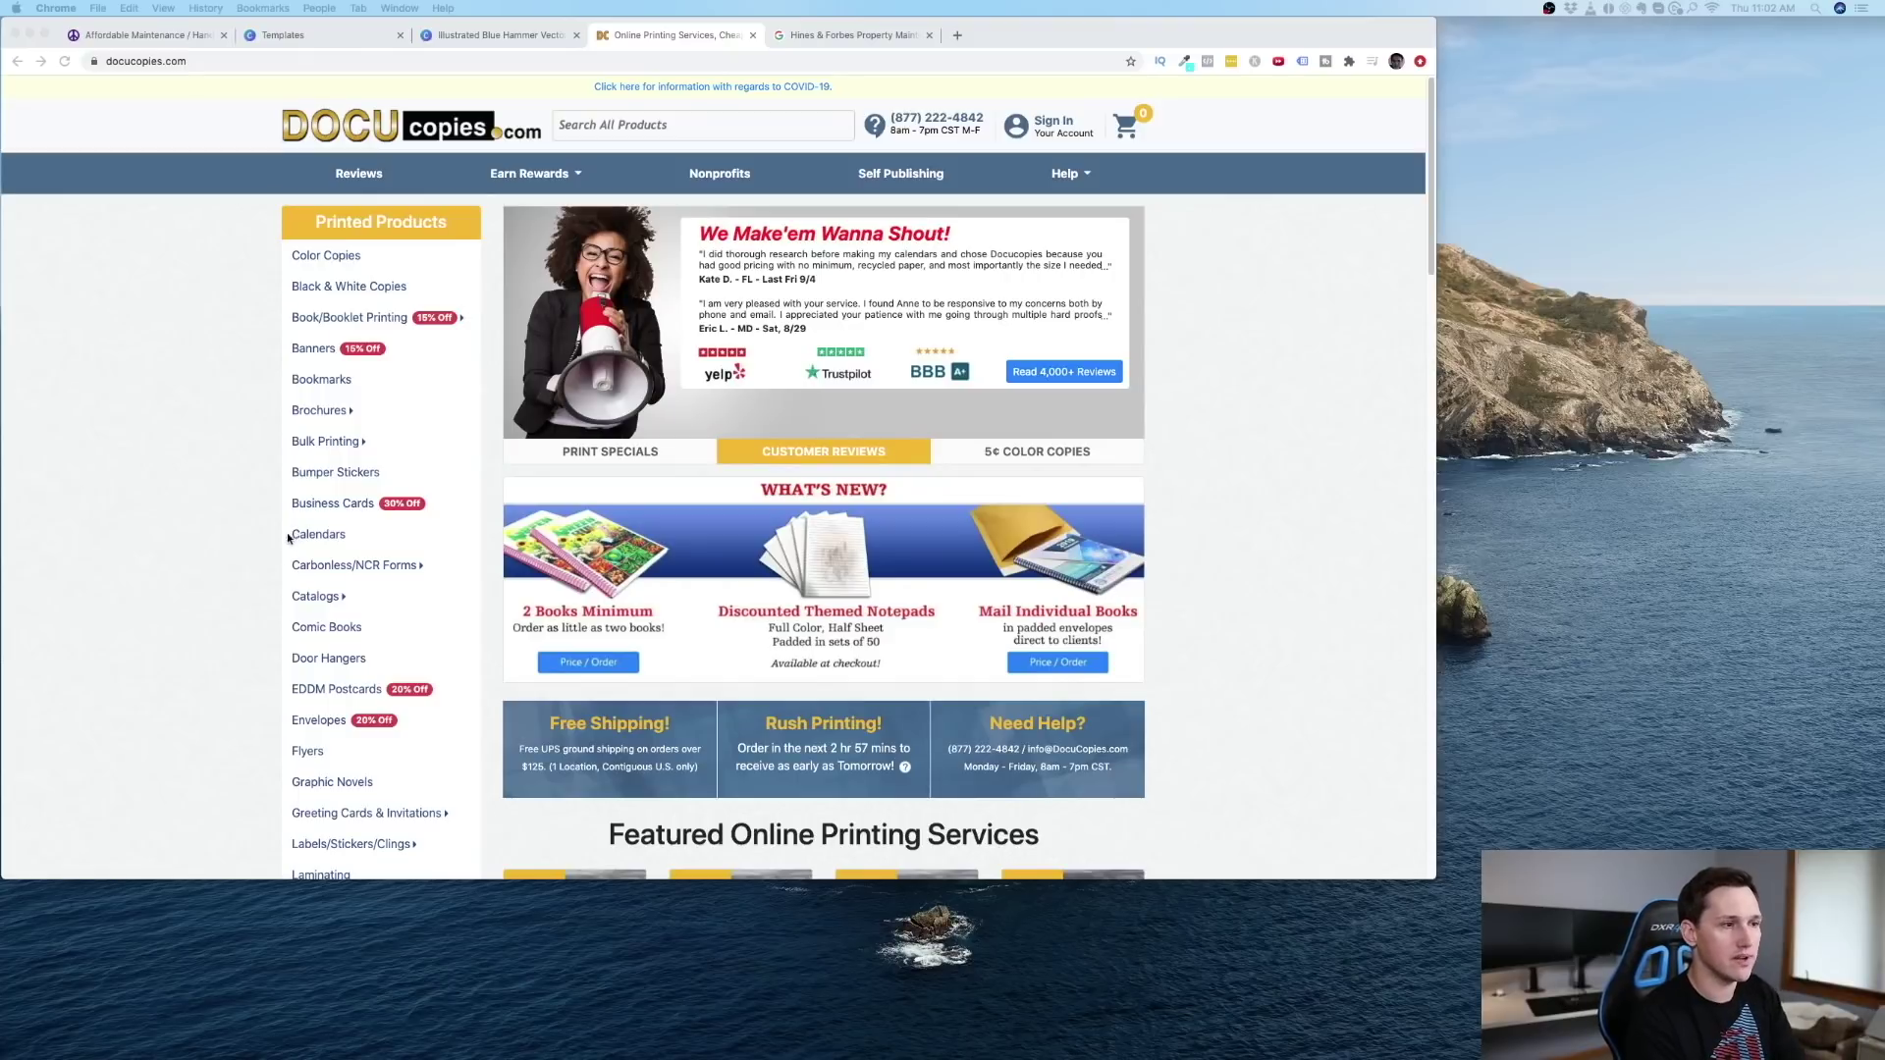
Step: Open the DocuCopies Business Cards order page and keep the quantity at 250 cards
click(245, 496)
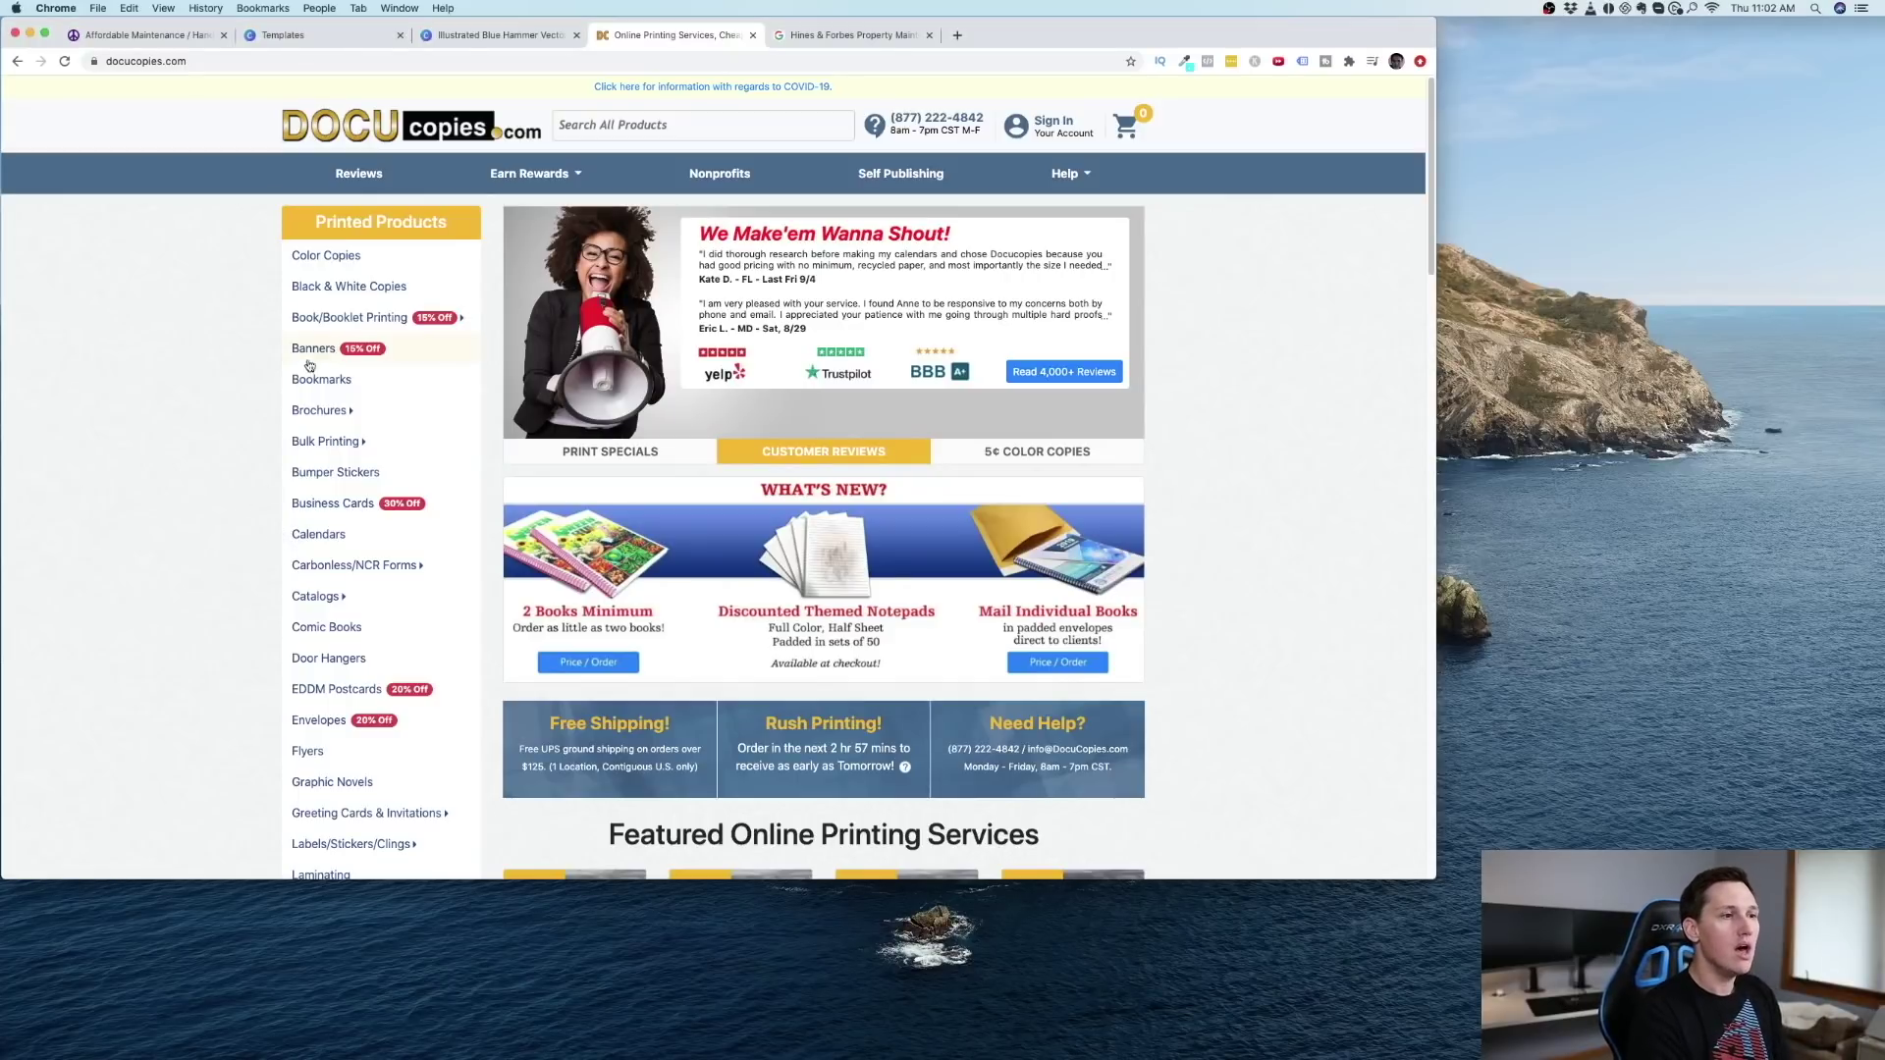
click(341, 506)
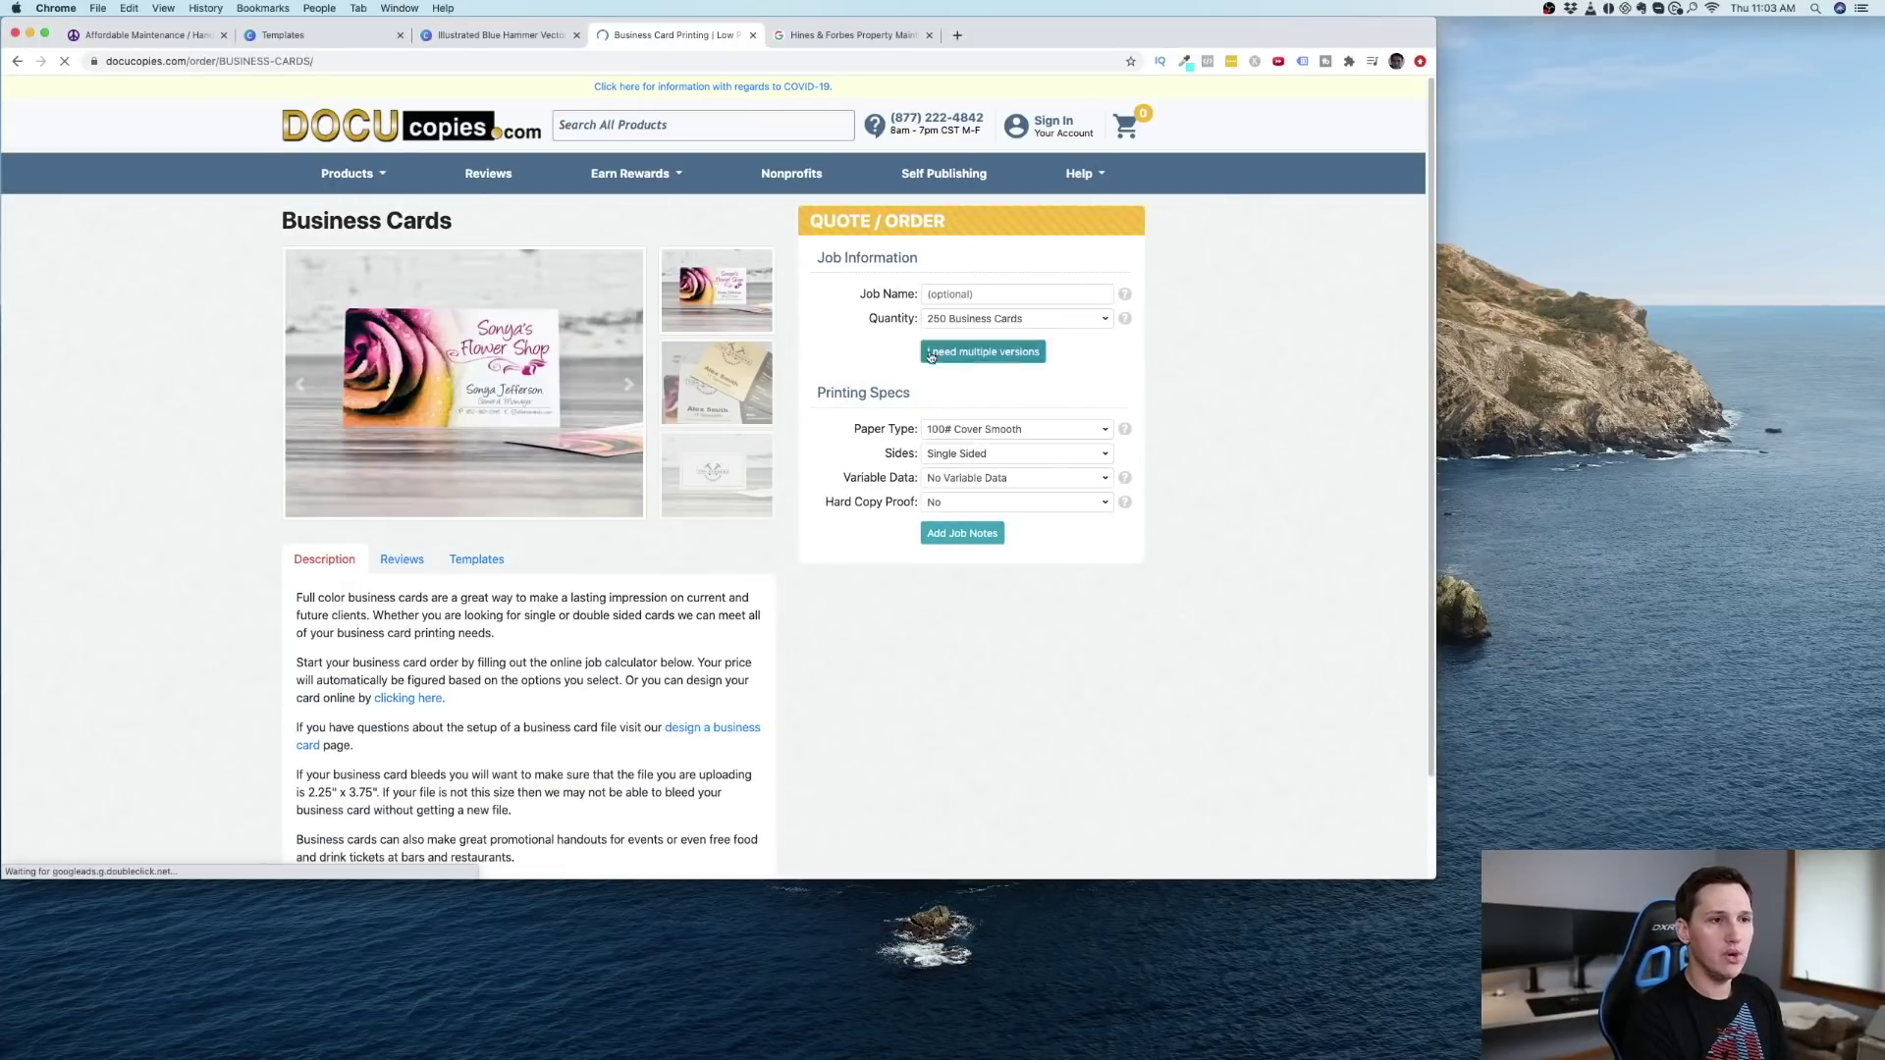
scroll(1269, 580, down, 1)
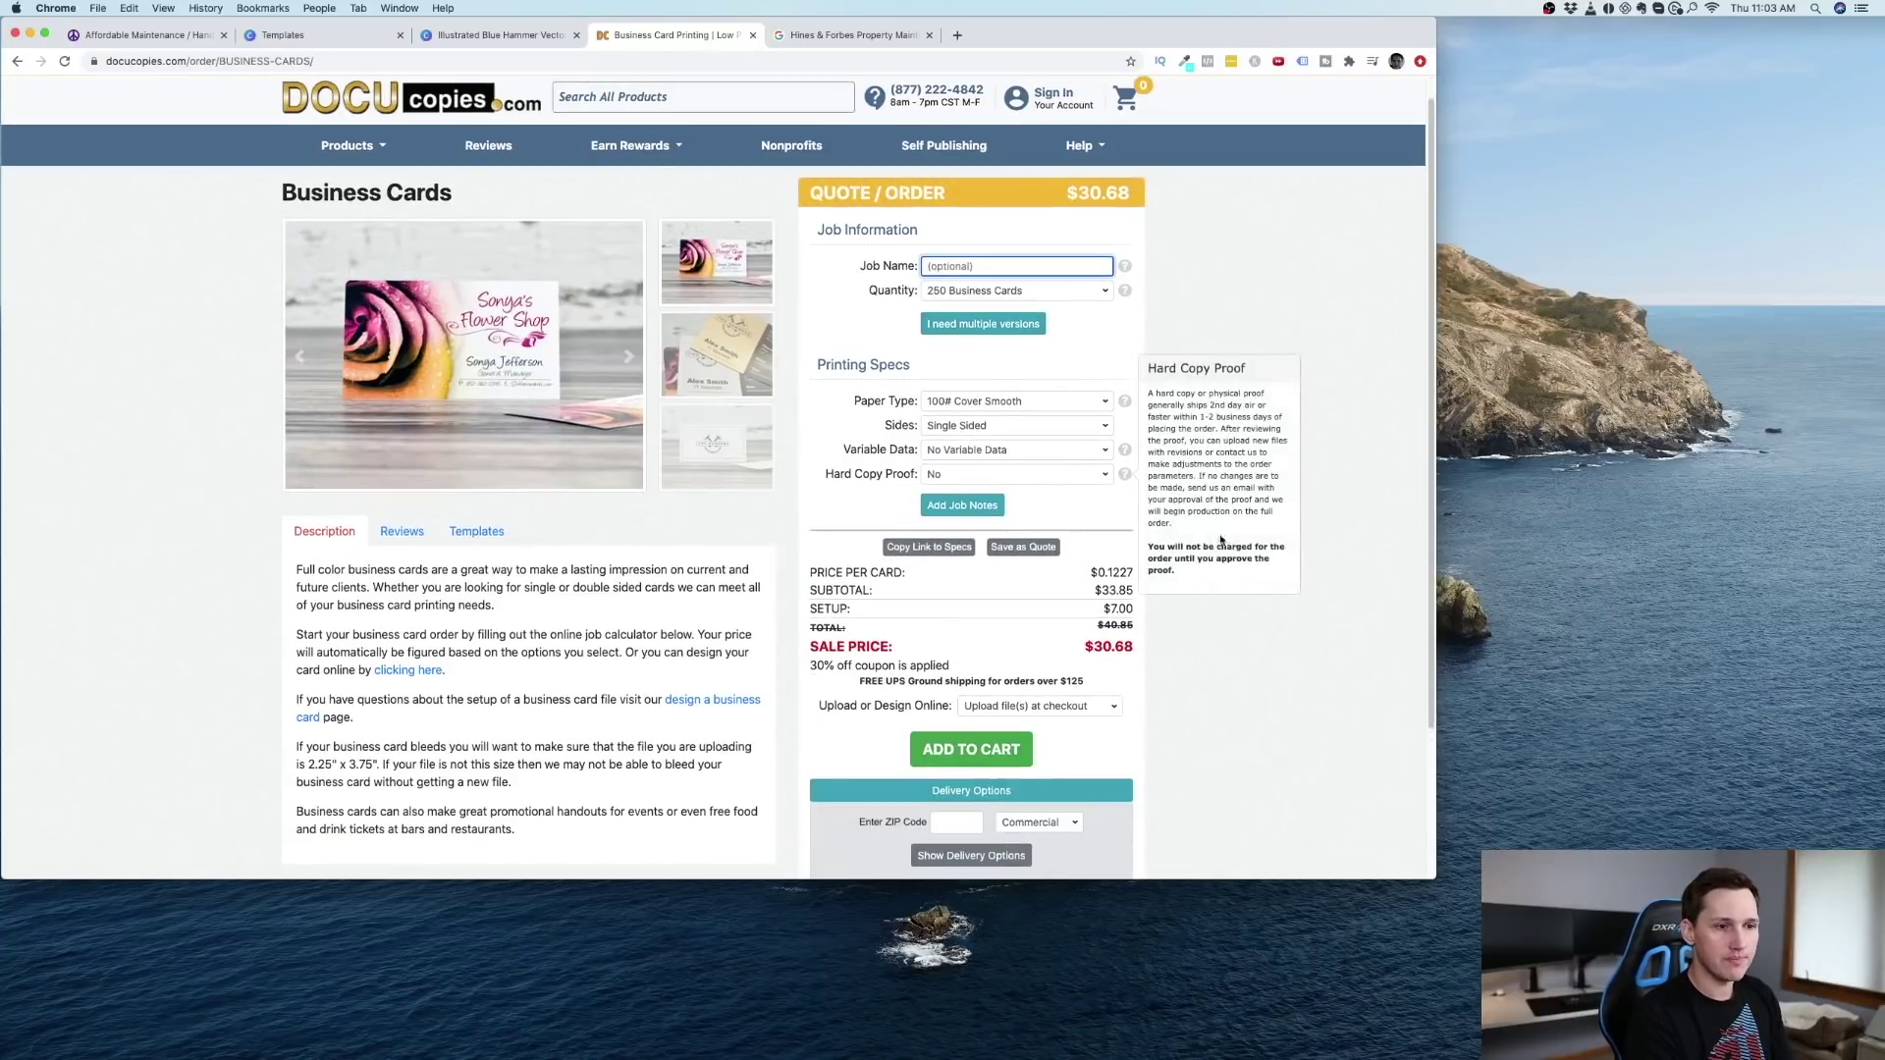
click(488, 37)
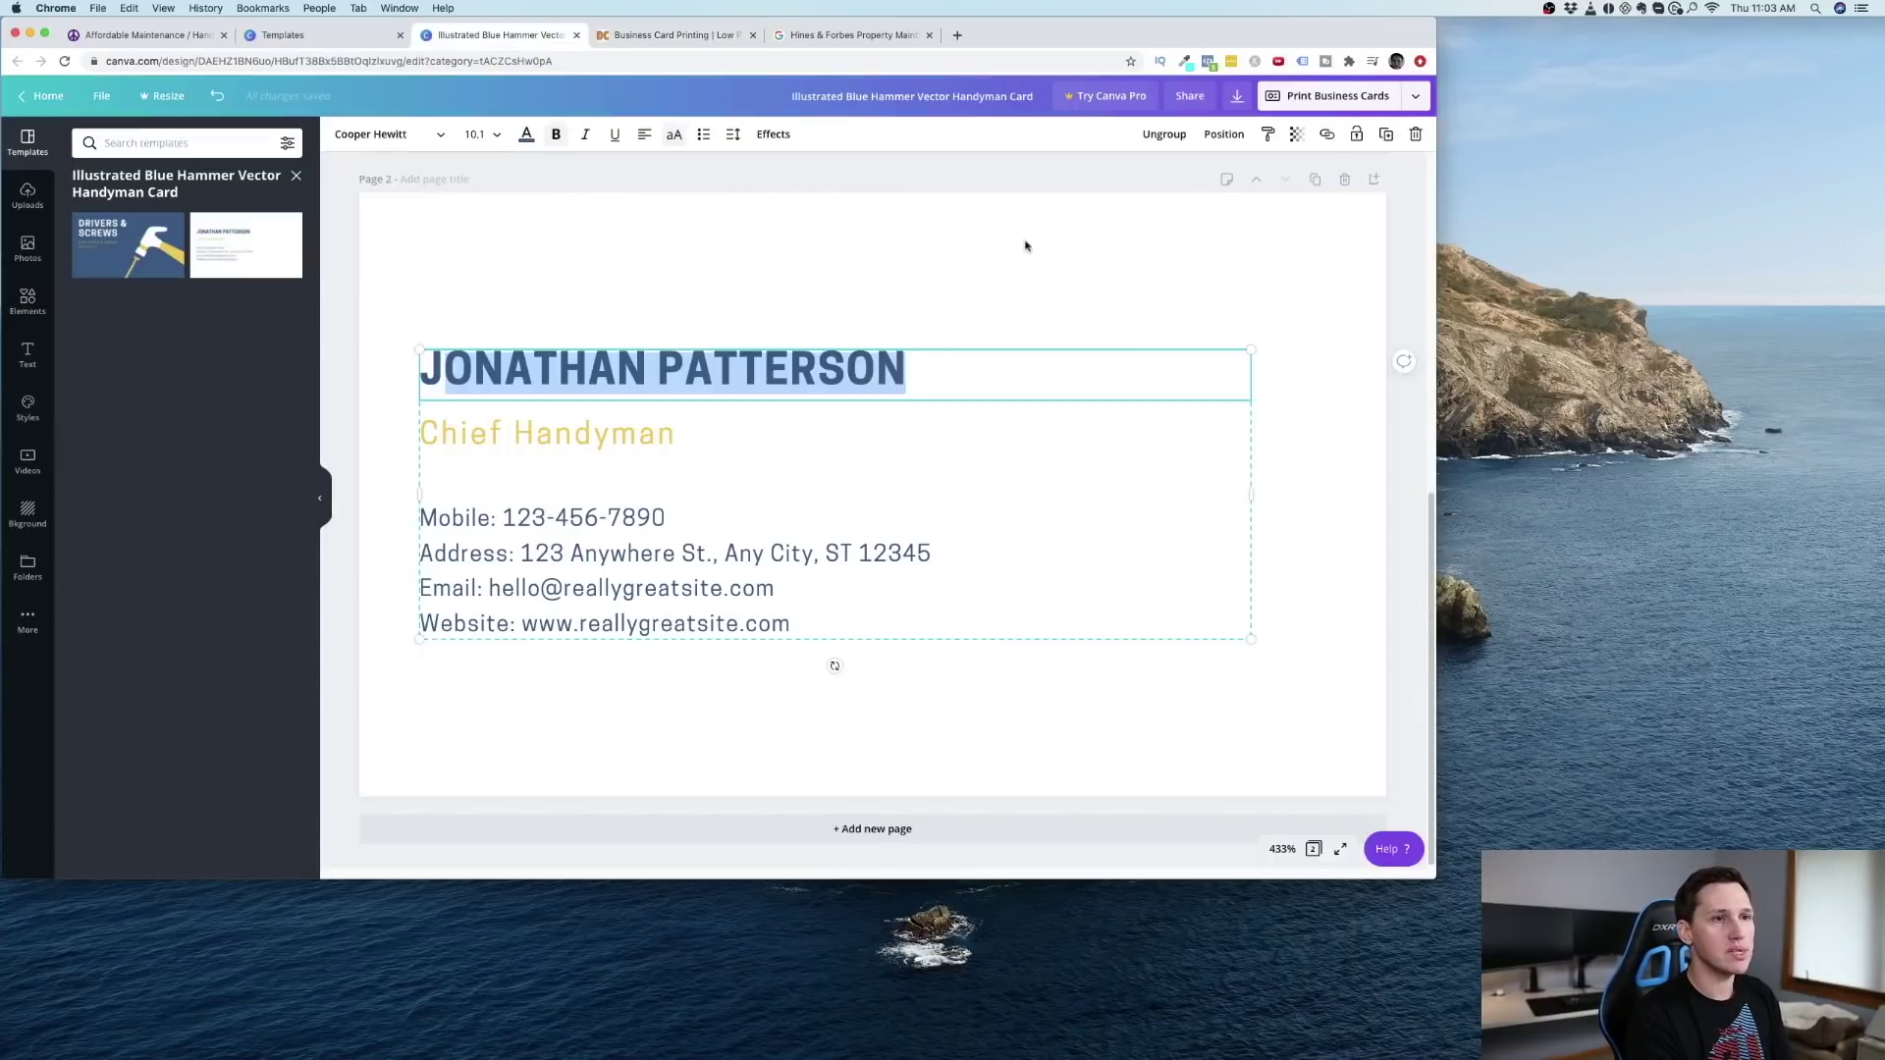
click(1405, 100)
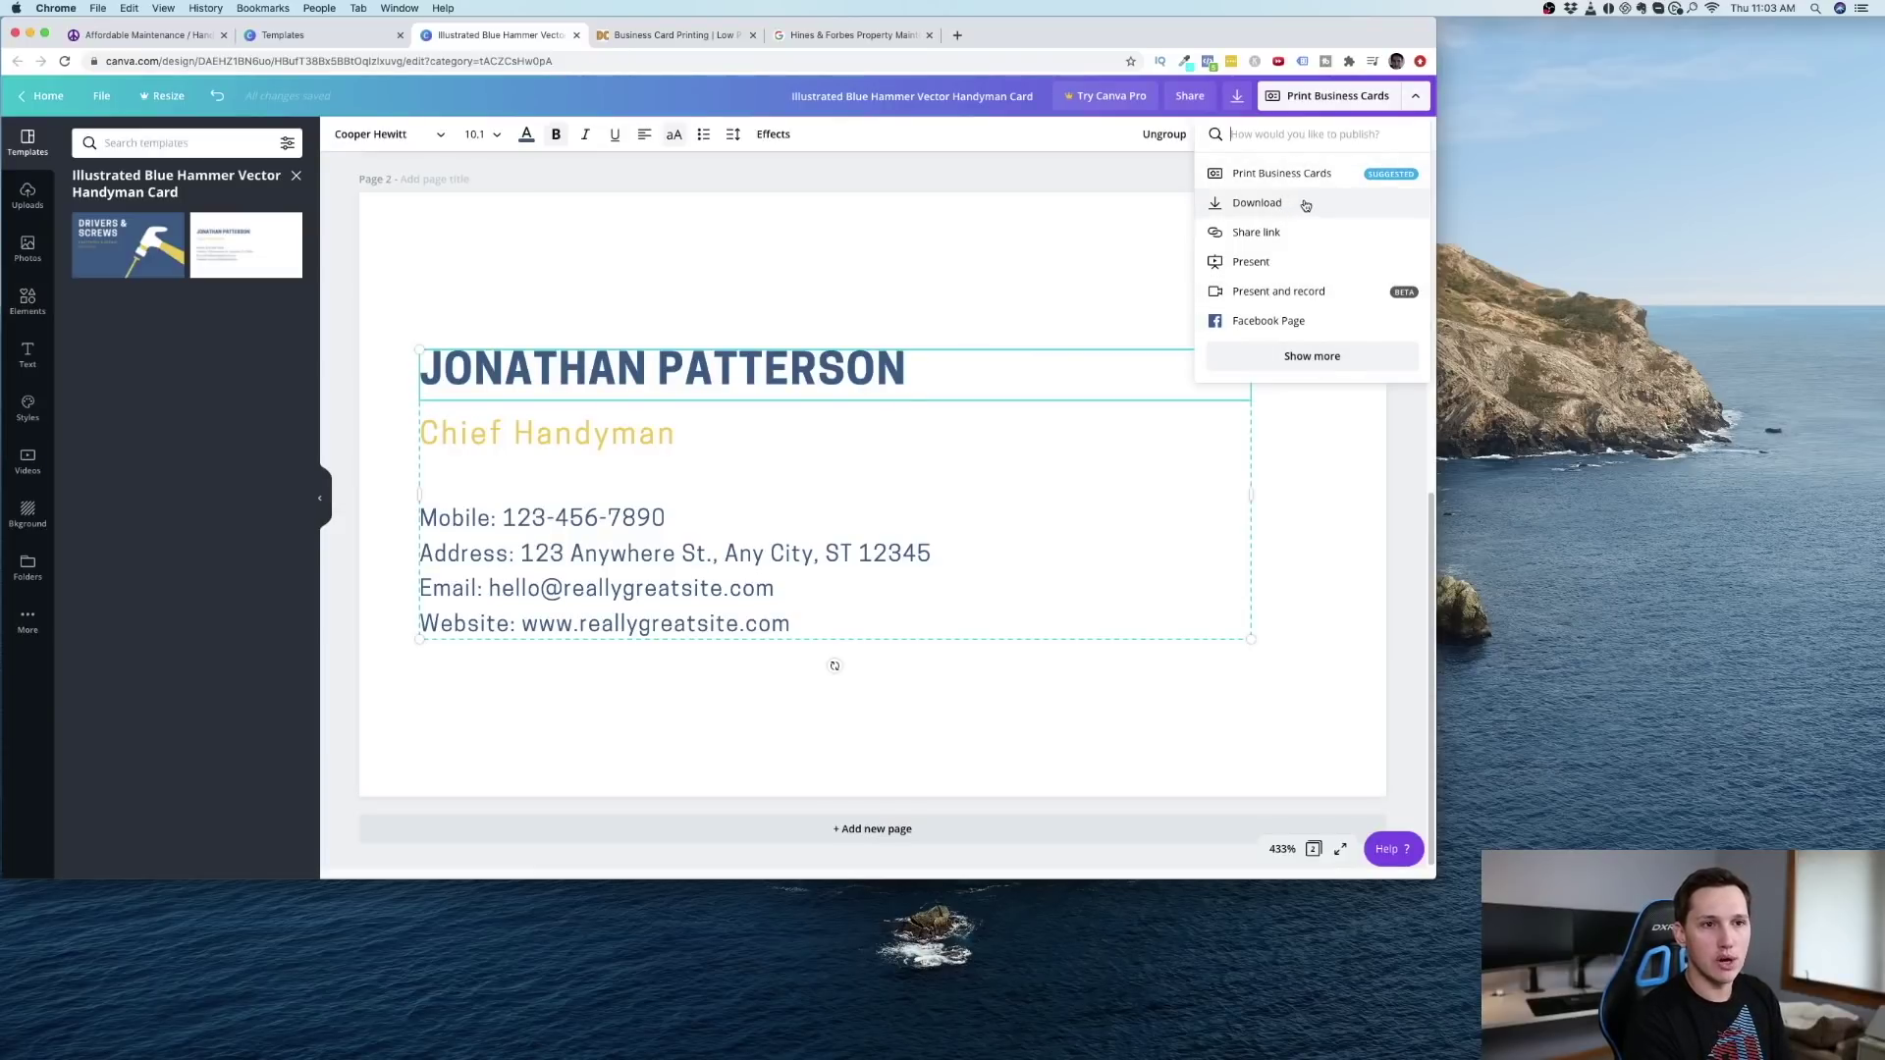
click(687, 36)
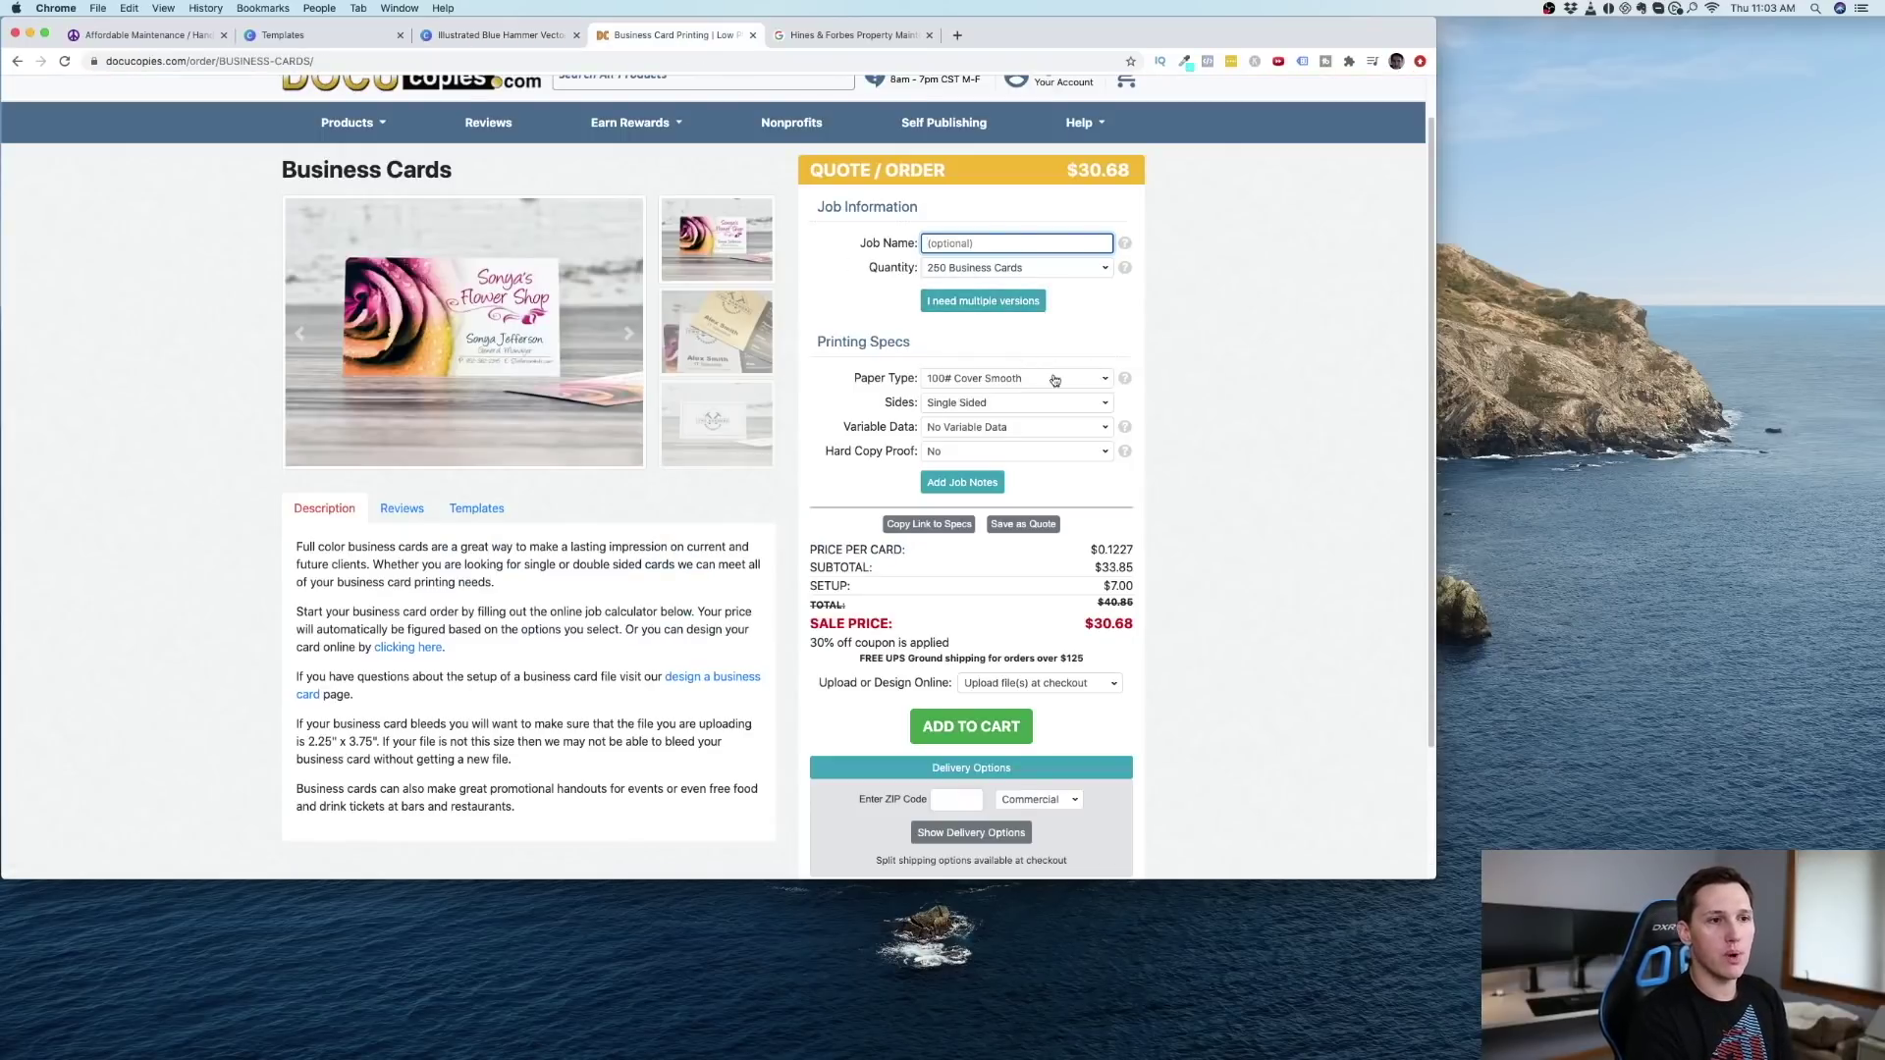
scroll(1139, 432, down, 2)
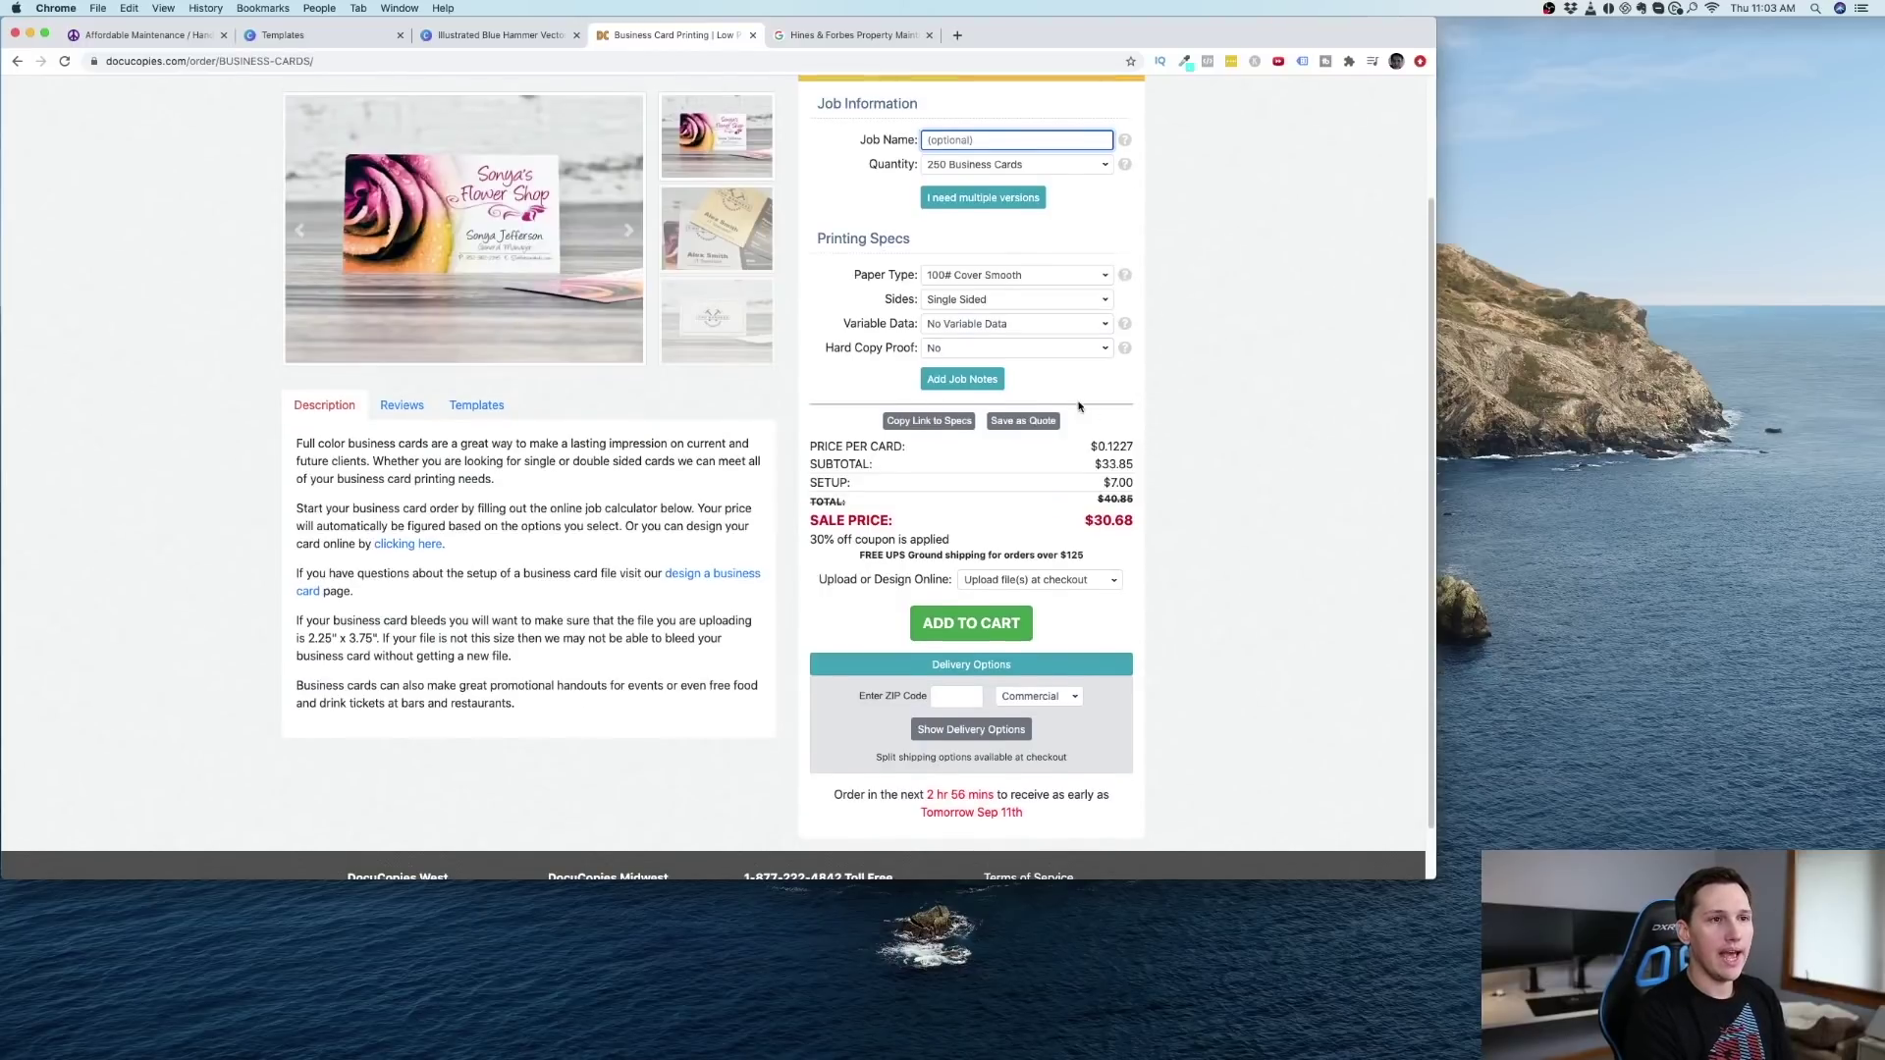
scroll(965, 297, up, 2)
scroll(1047, 482, down, 1)
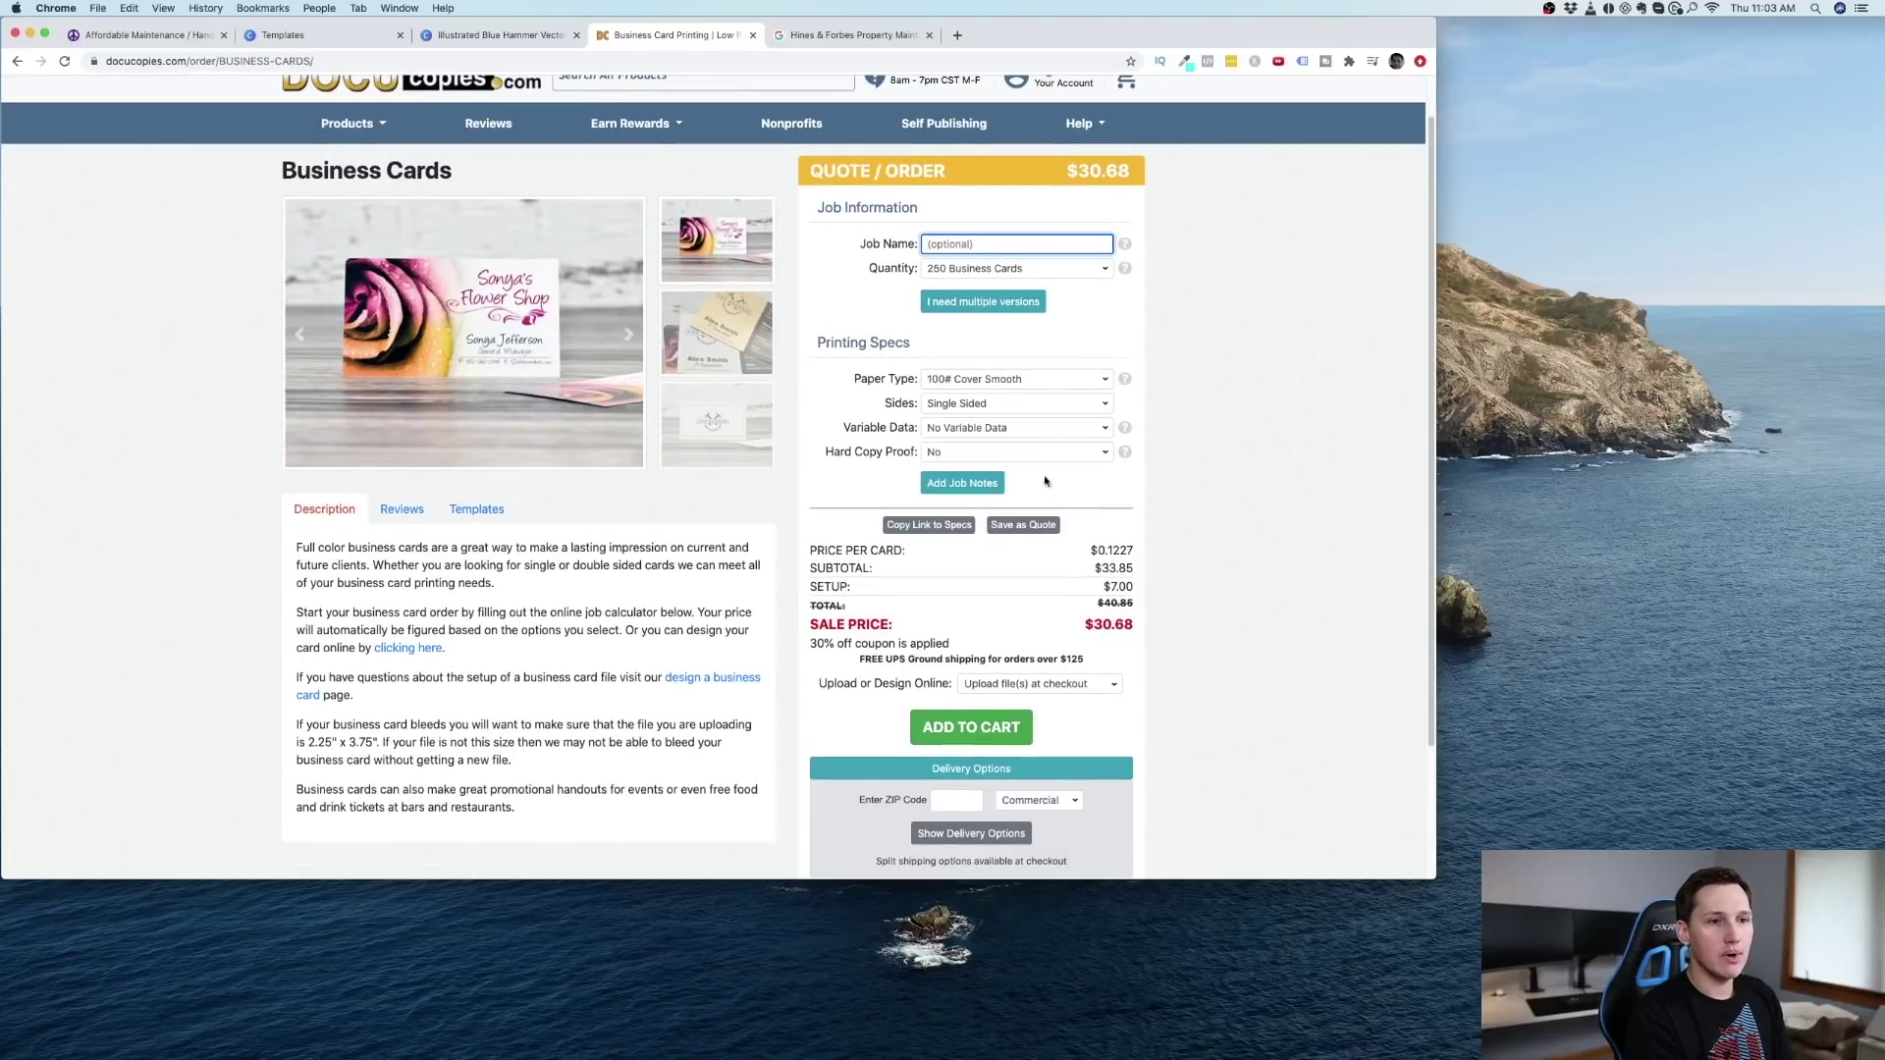
click(980, 272)
click(1350, 366)
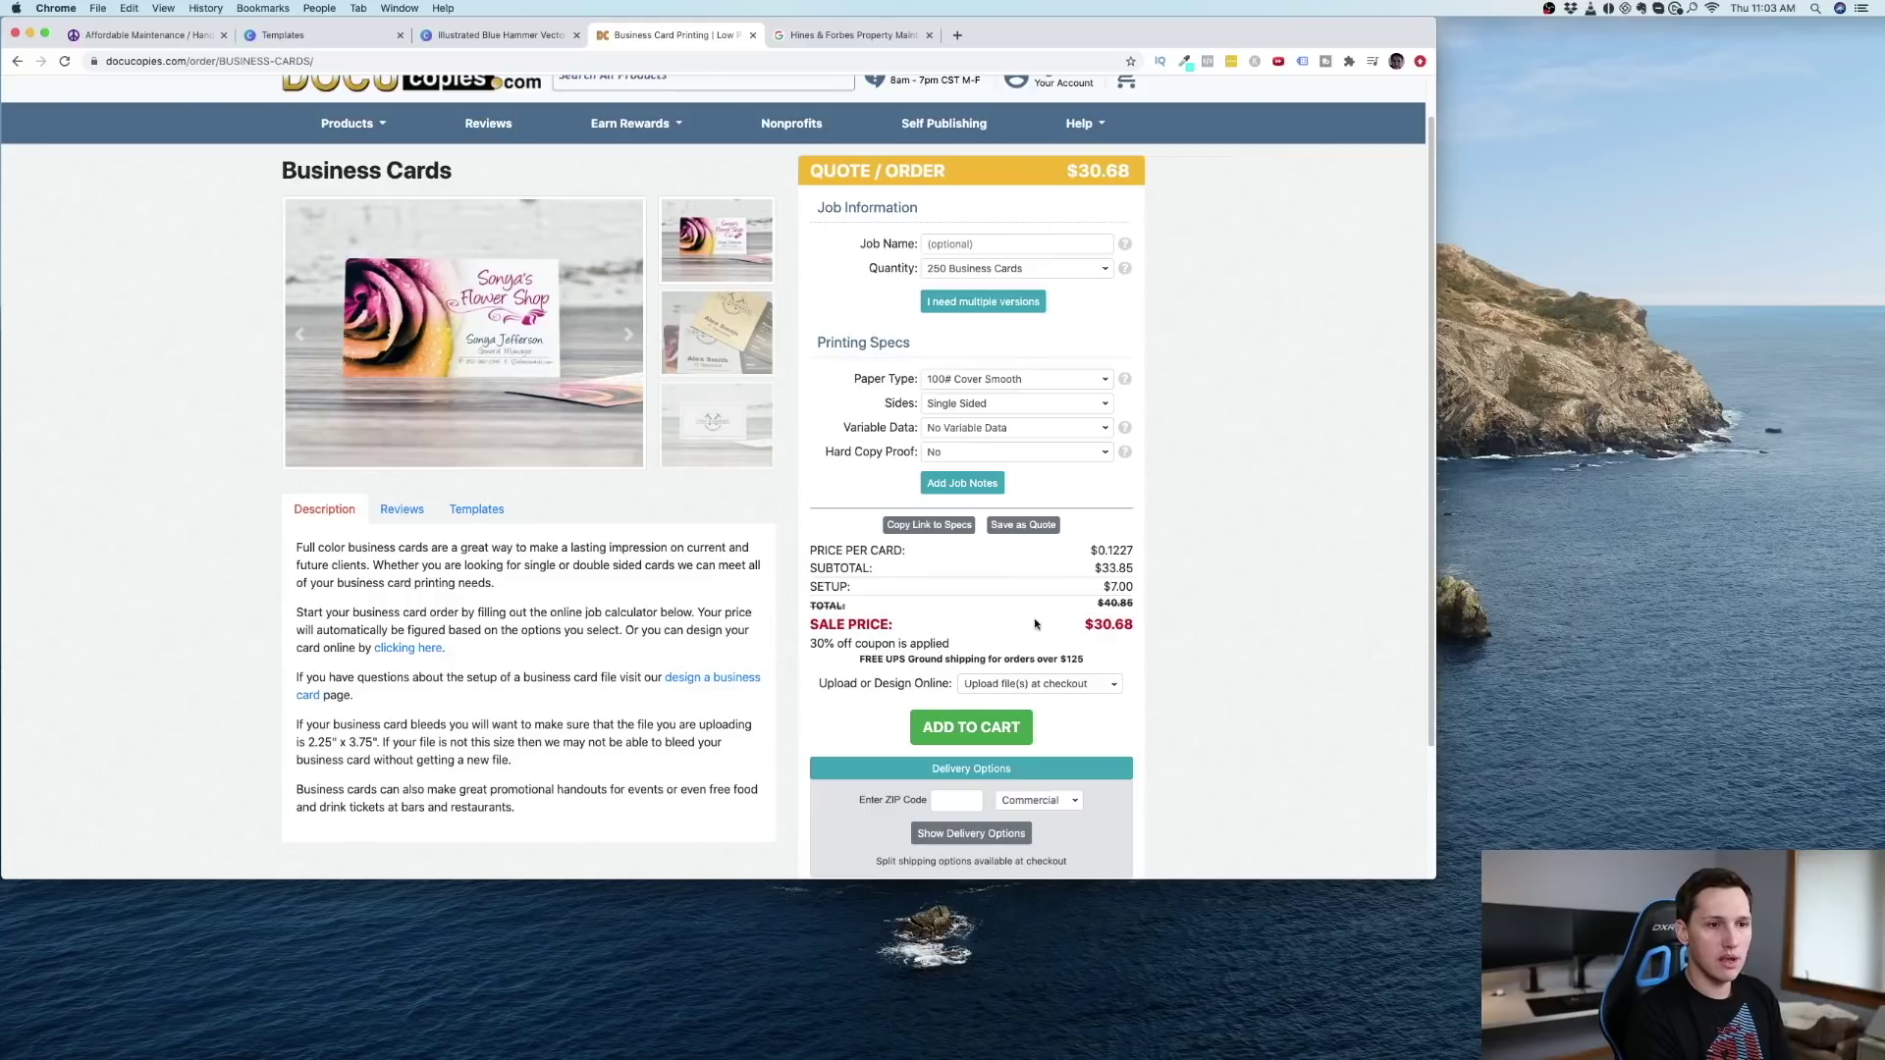
Step: Highlight the price breakdown and the $30.68 sale price for 250 single-sided cards
double_click(1129, 625)
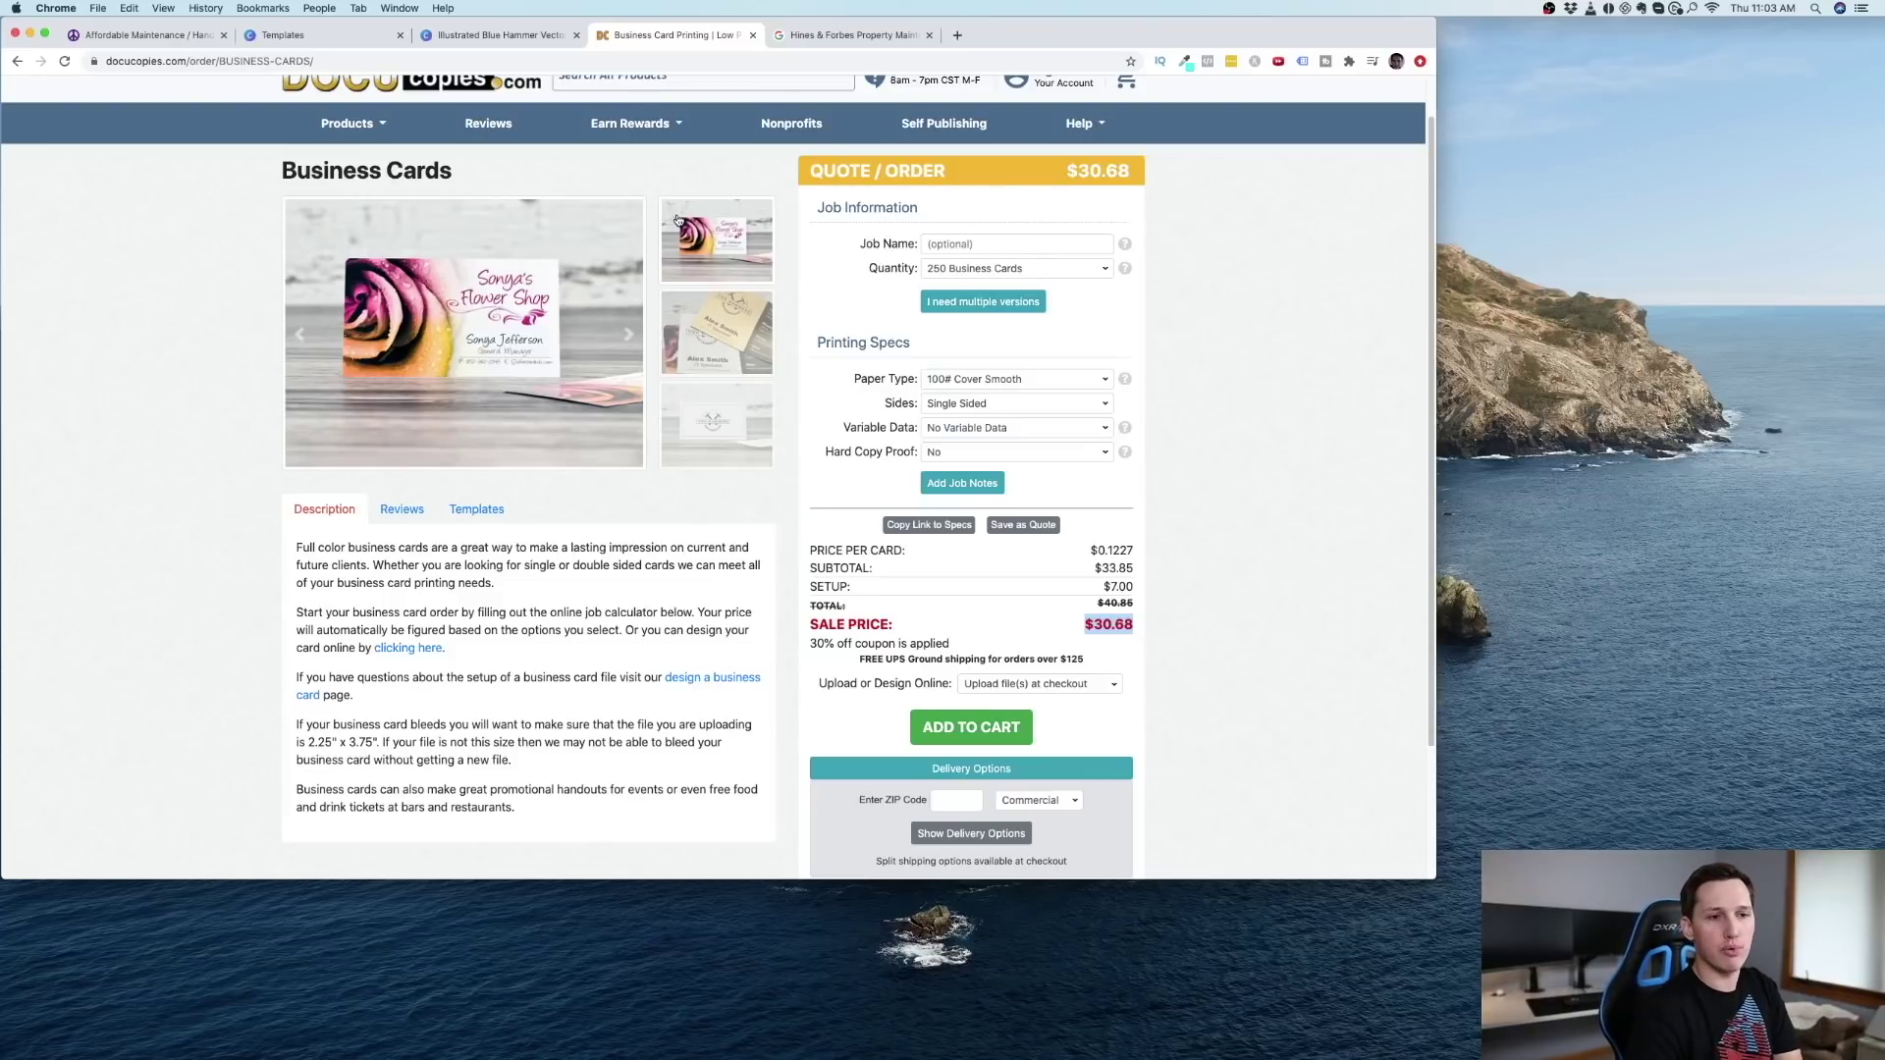
click(1199, 549)
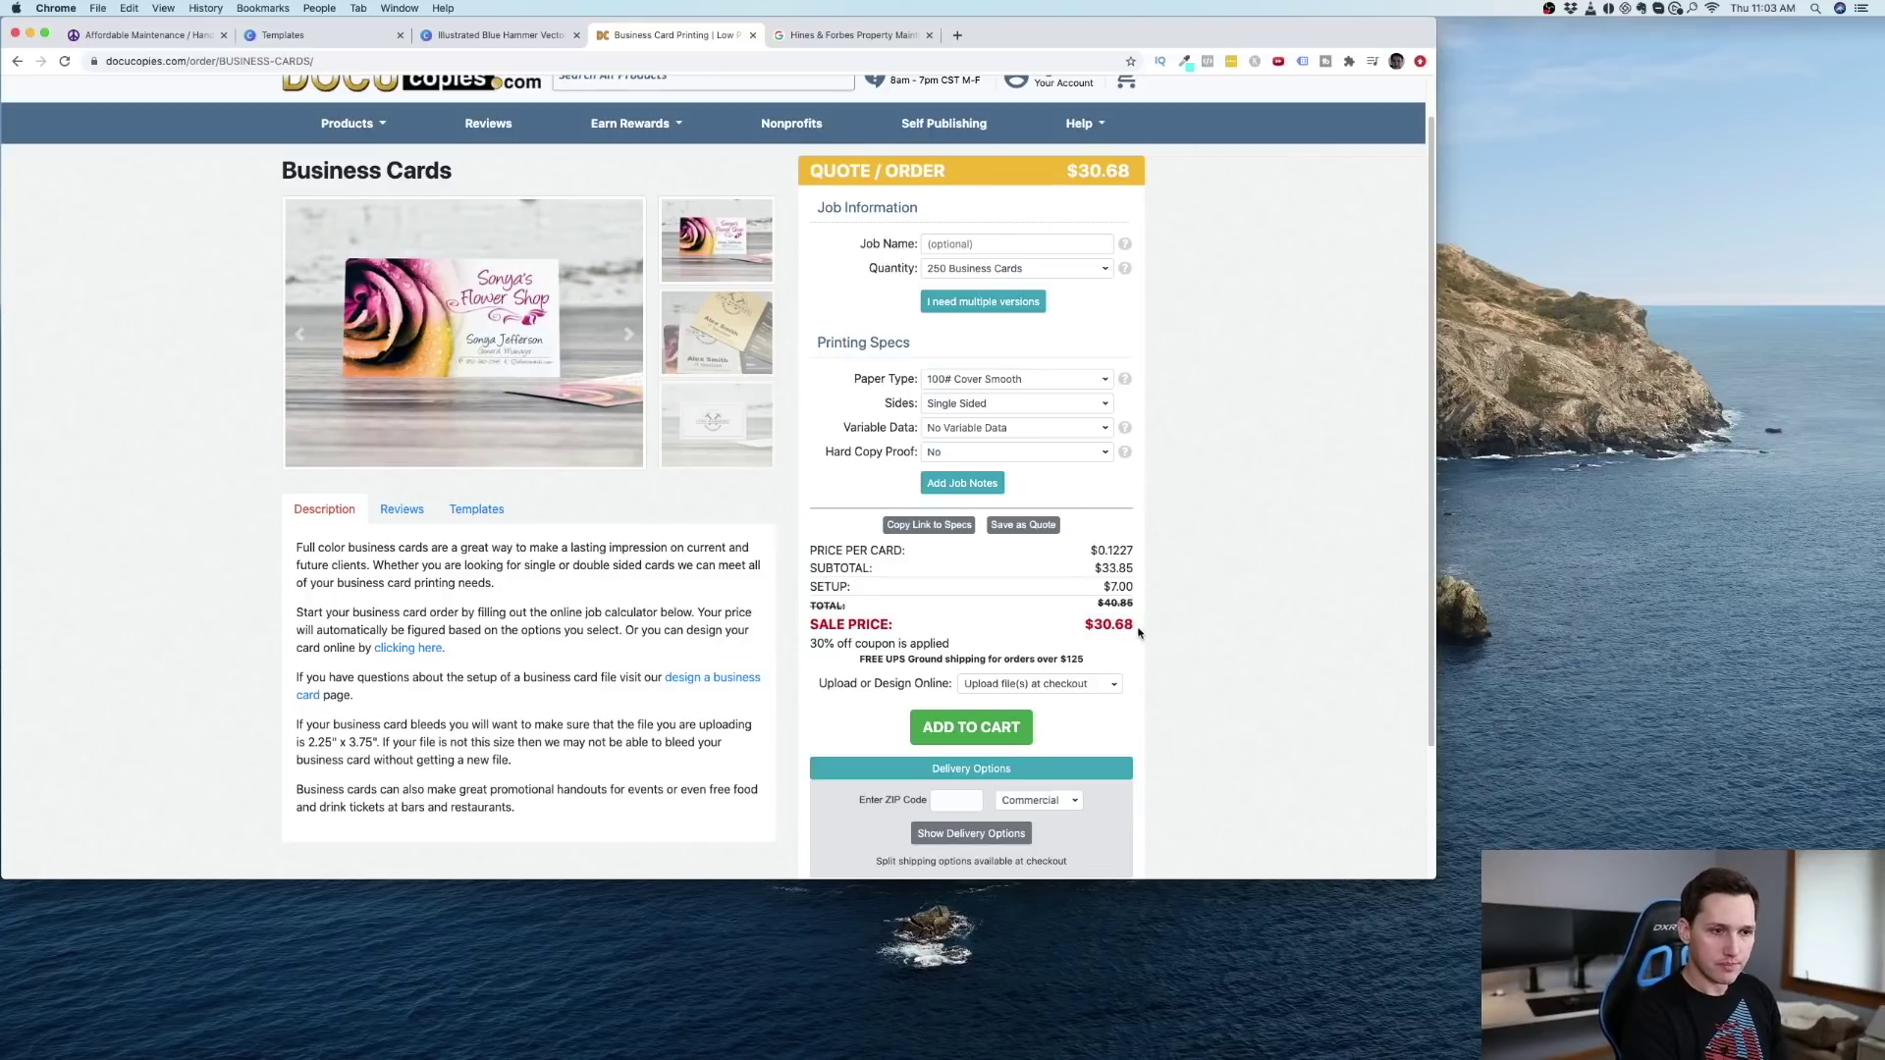
drag(1139, 632, 797, 540)
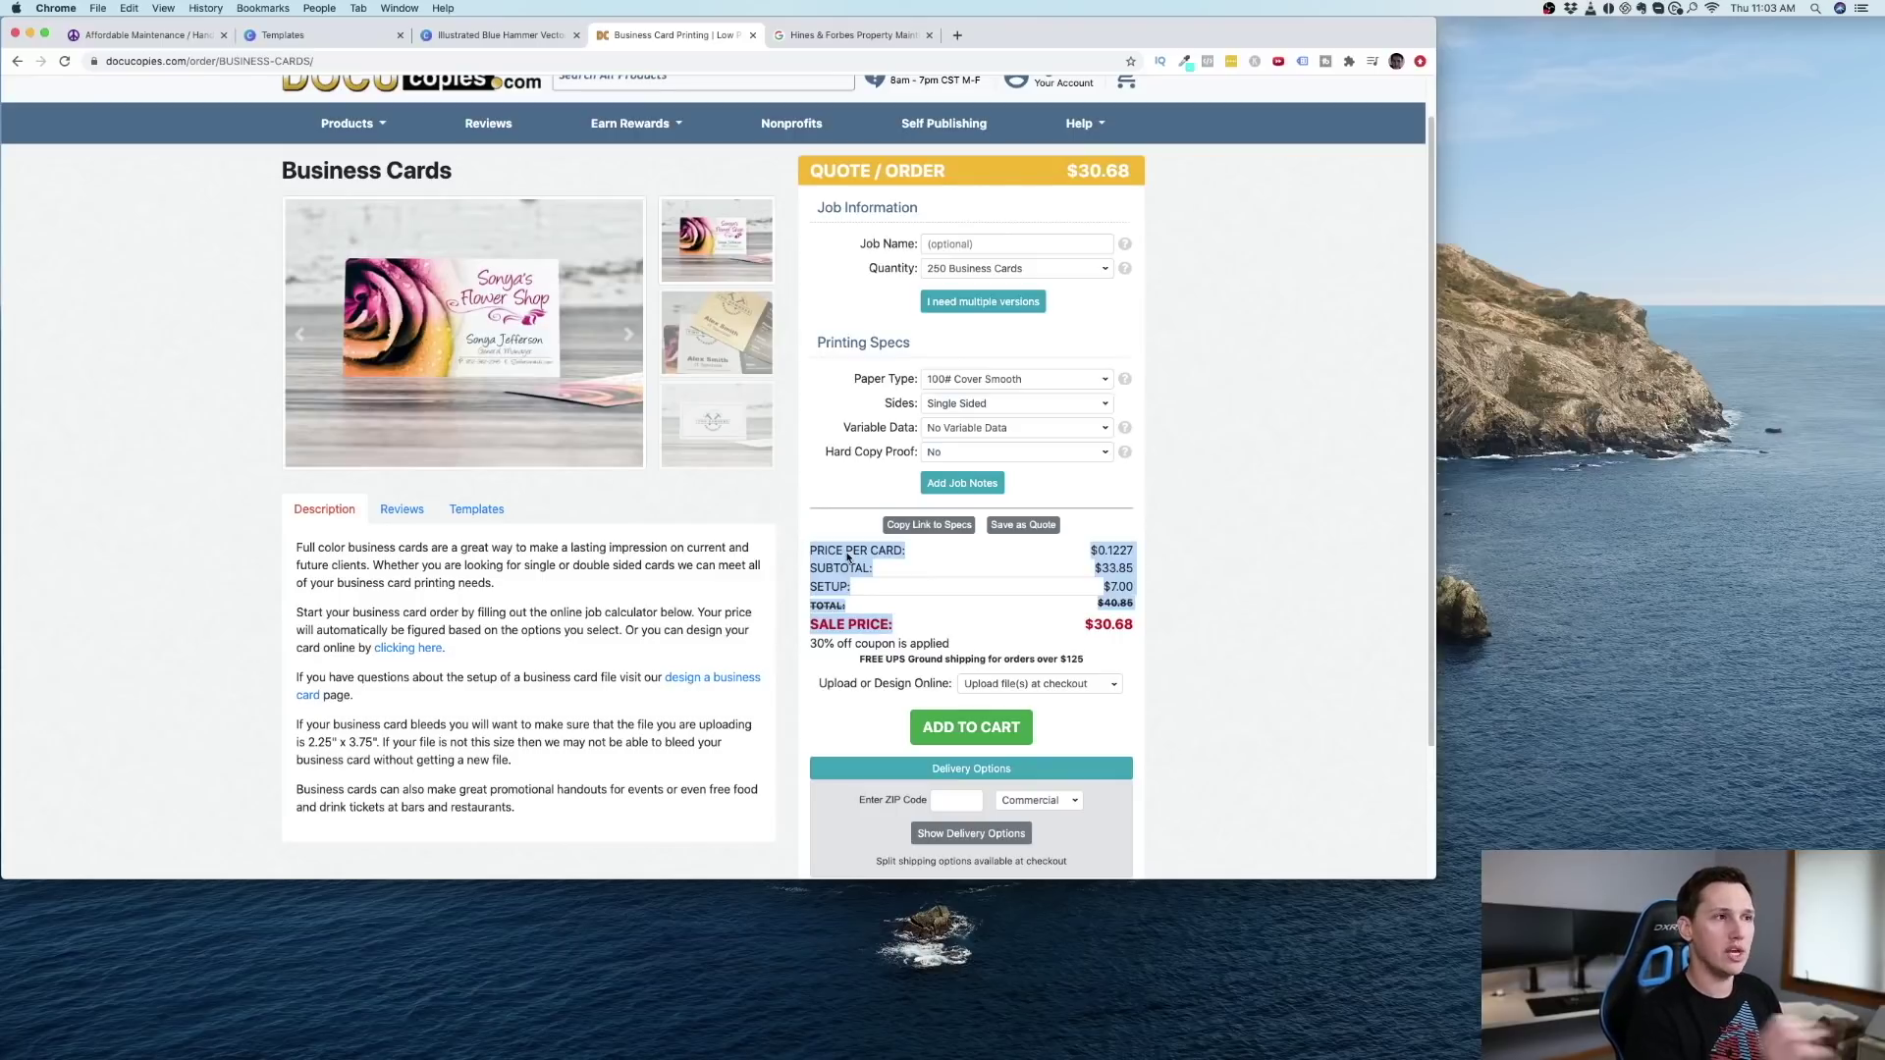
click(1228, 609)
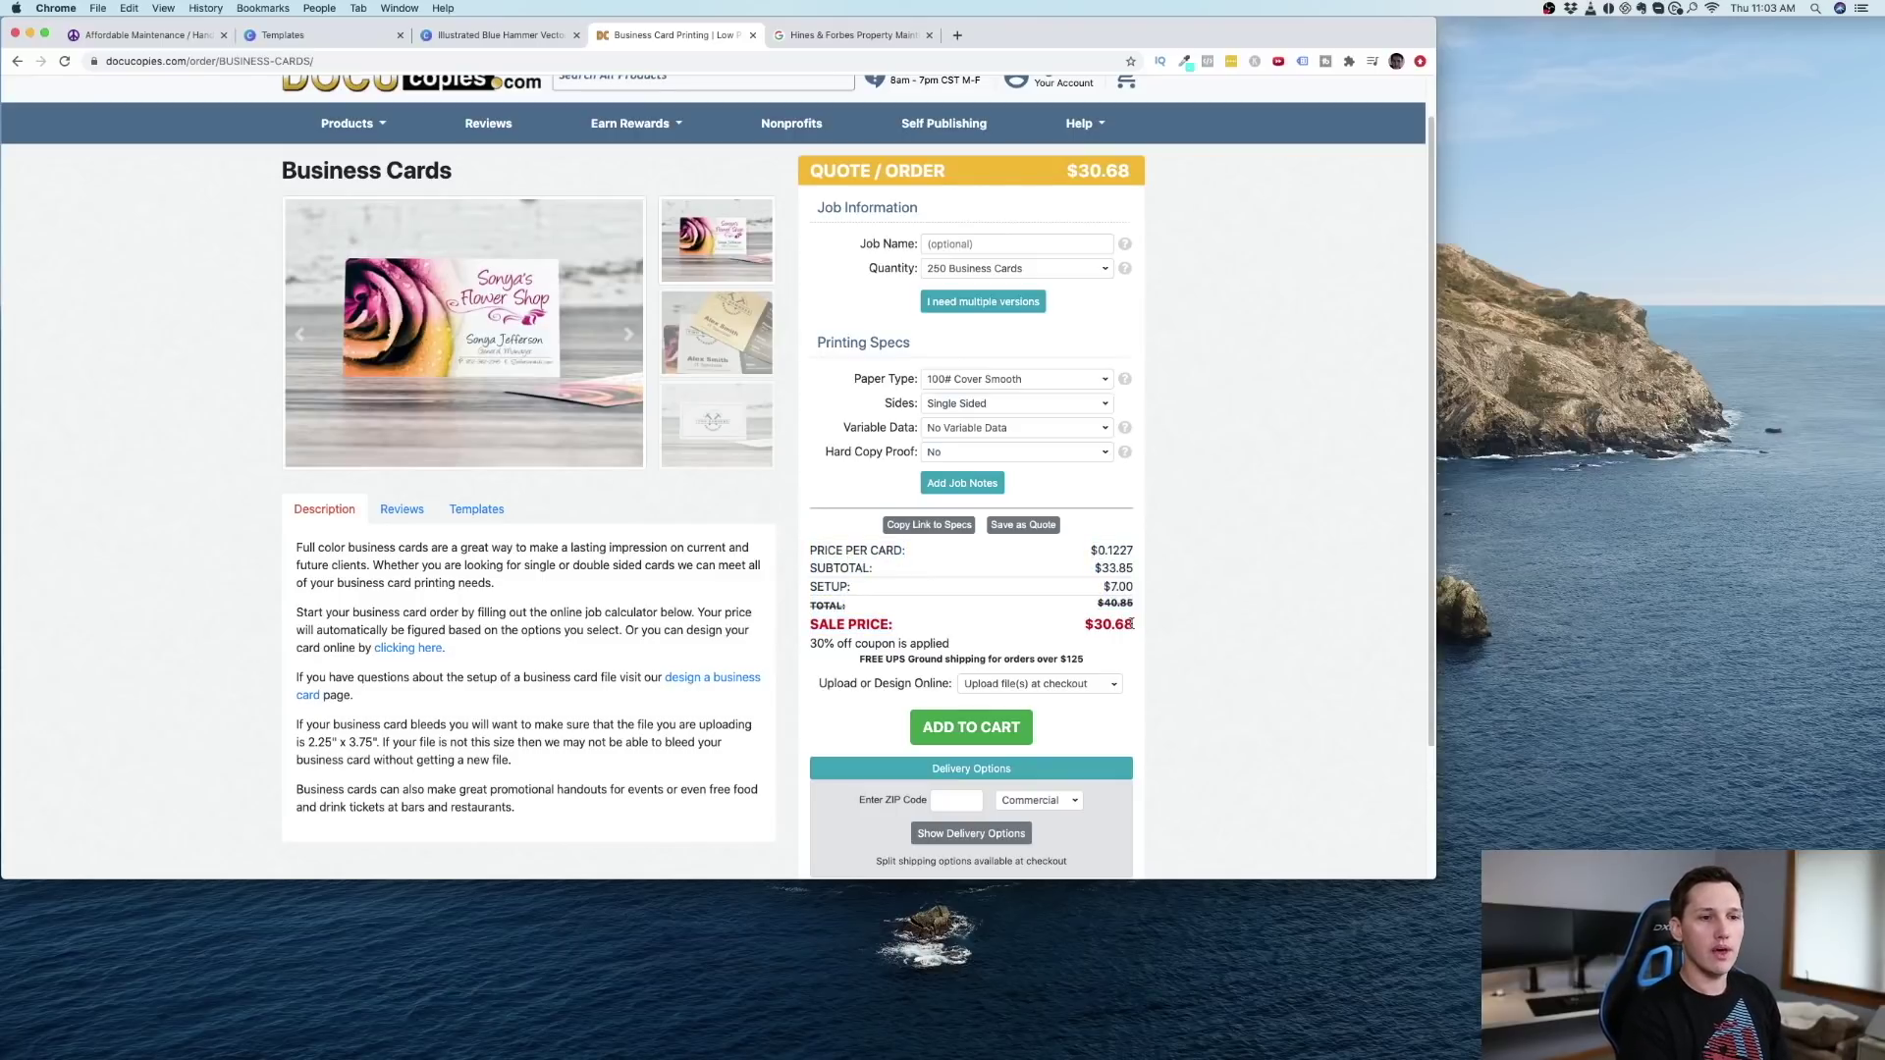
drag(1132, 624, 1092, 624)
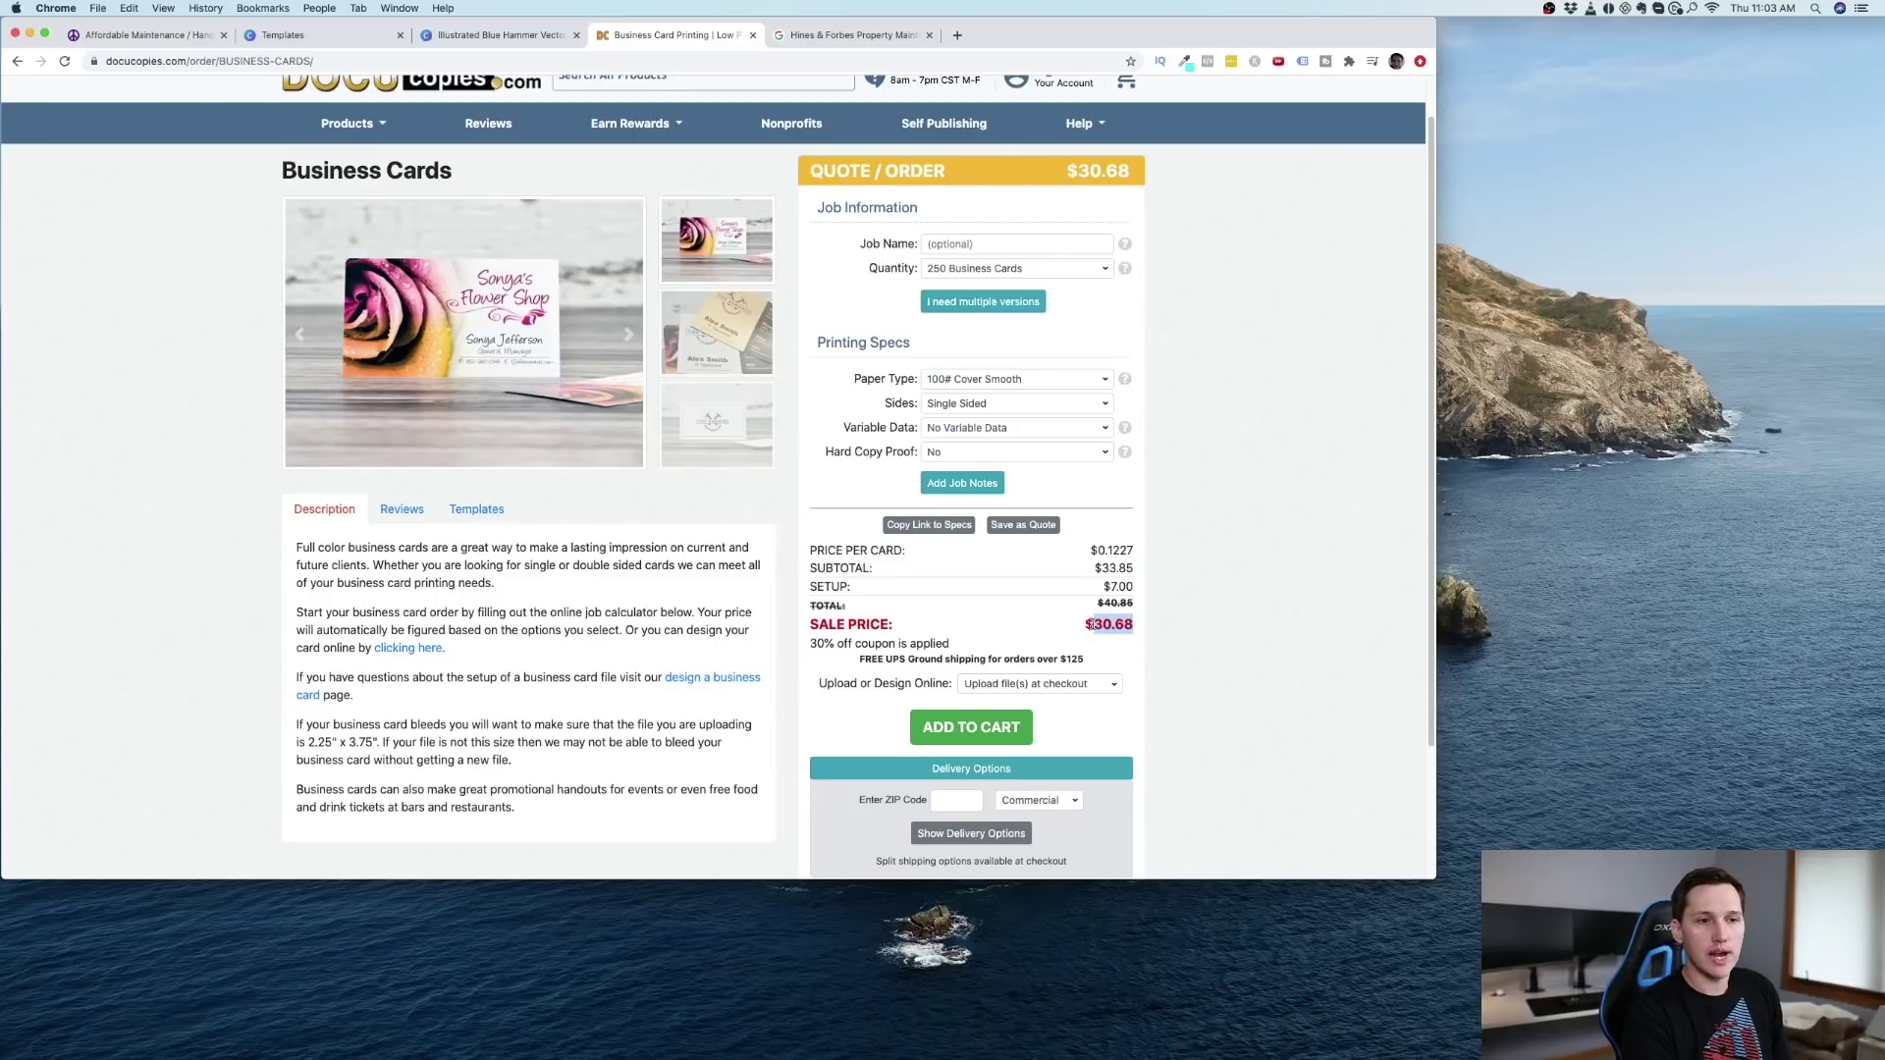
click(1132, 627)
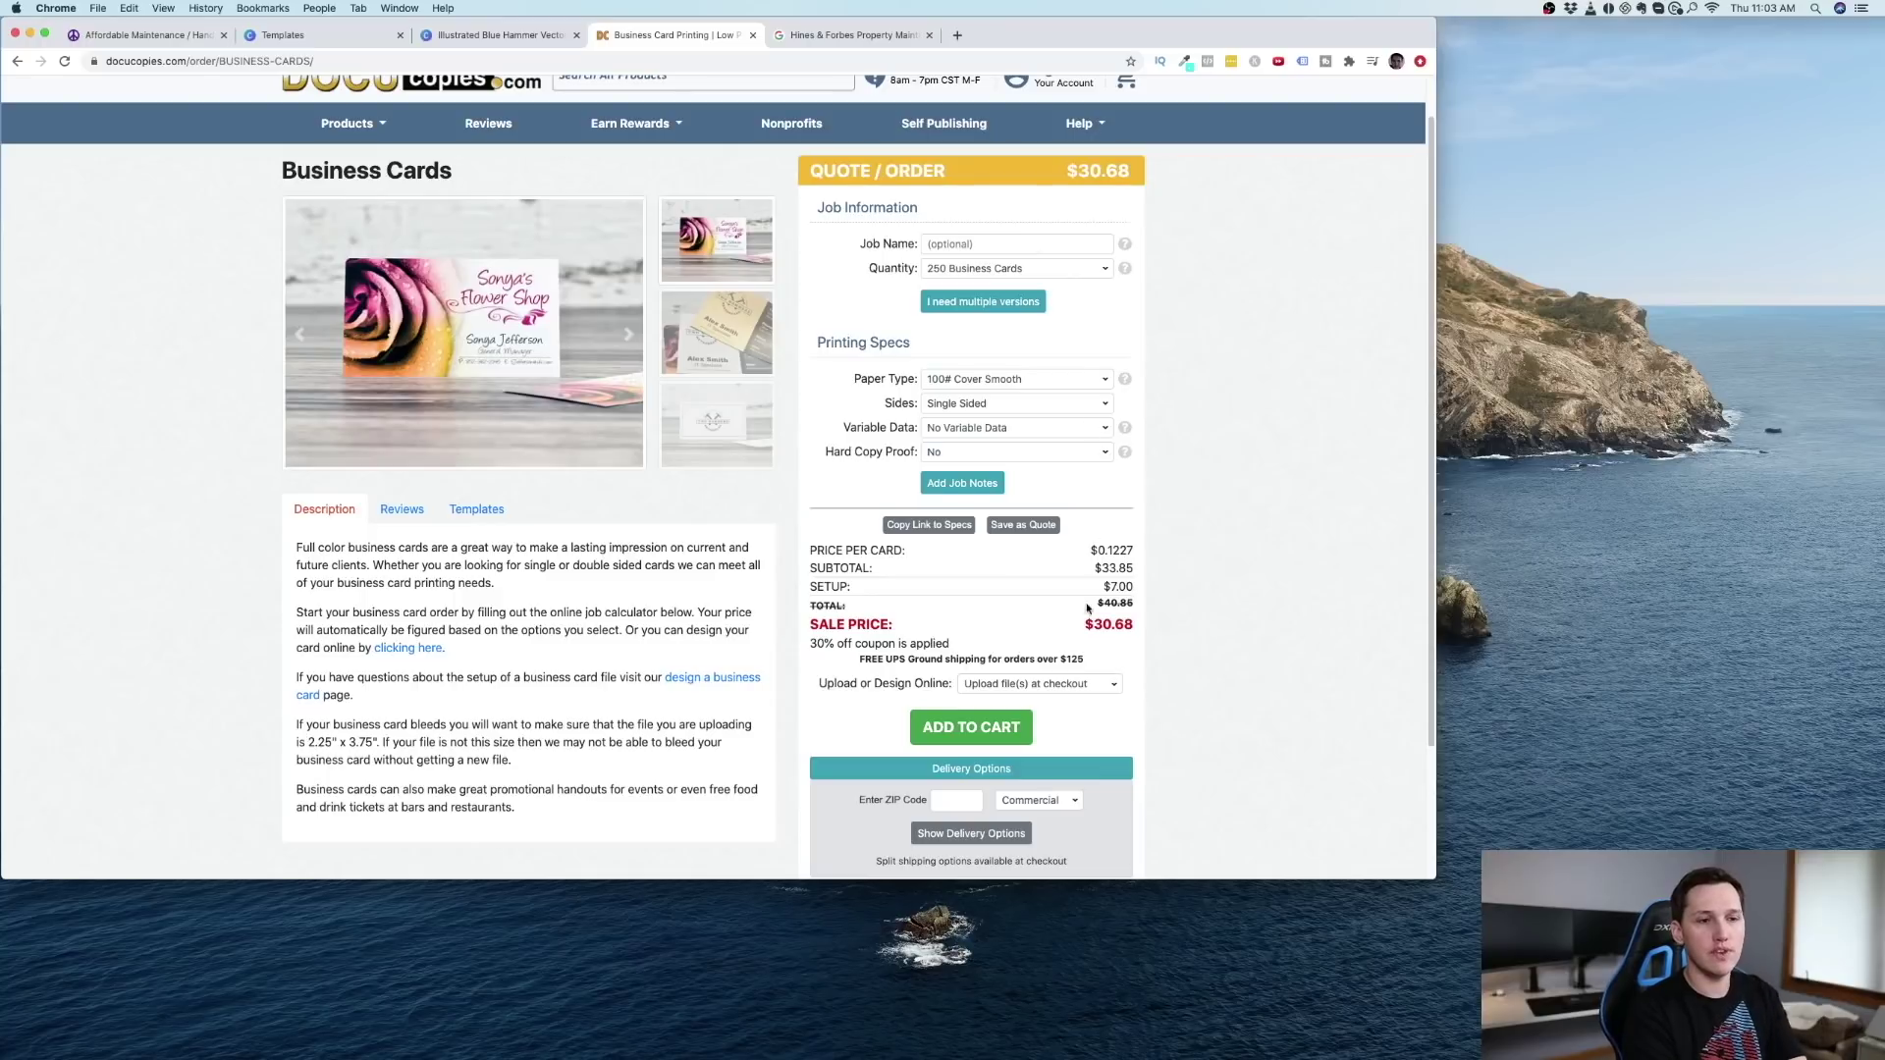
drag(1084, 625, 1122, 616)
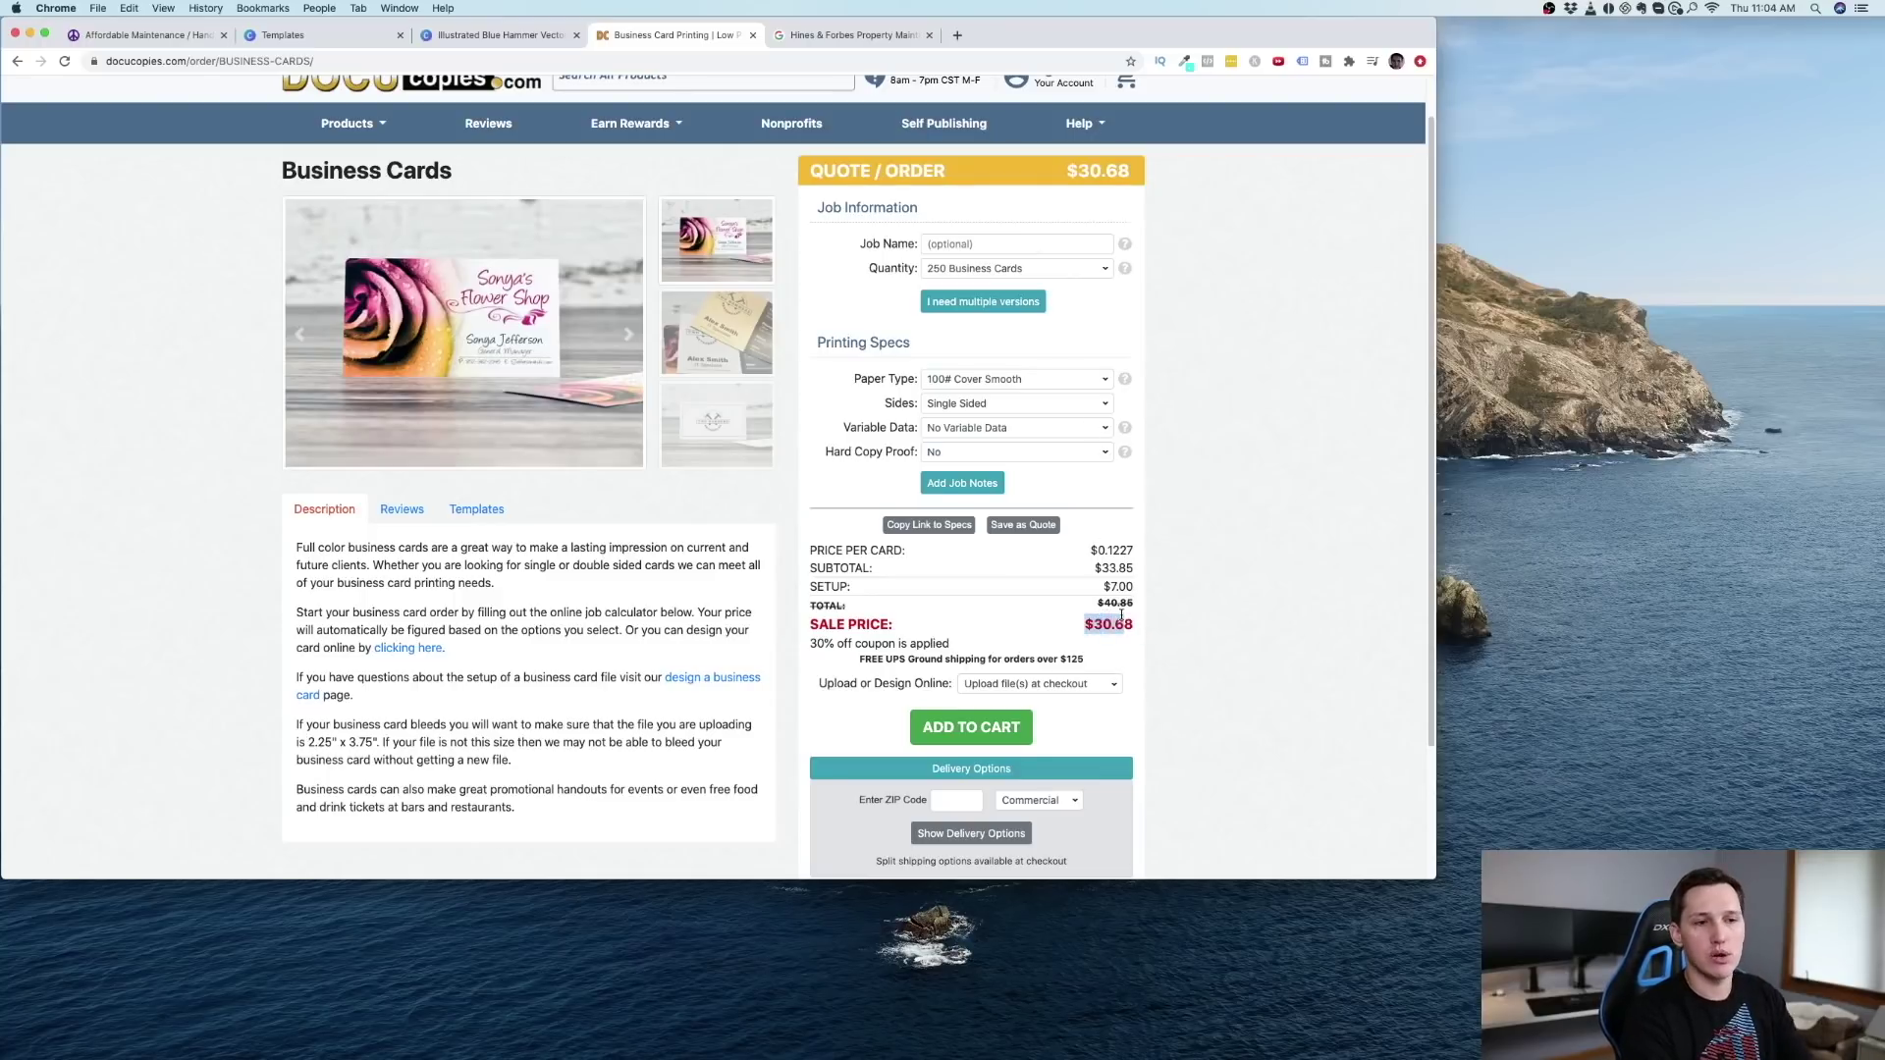
Step: Choose 1,000 Business Cards in the Quantity list, bringing the sale price to $49.23
click(1062, 271)
click(1039, 320)
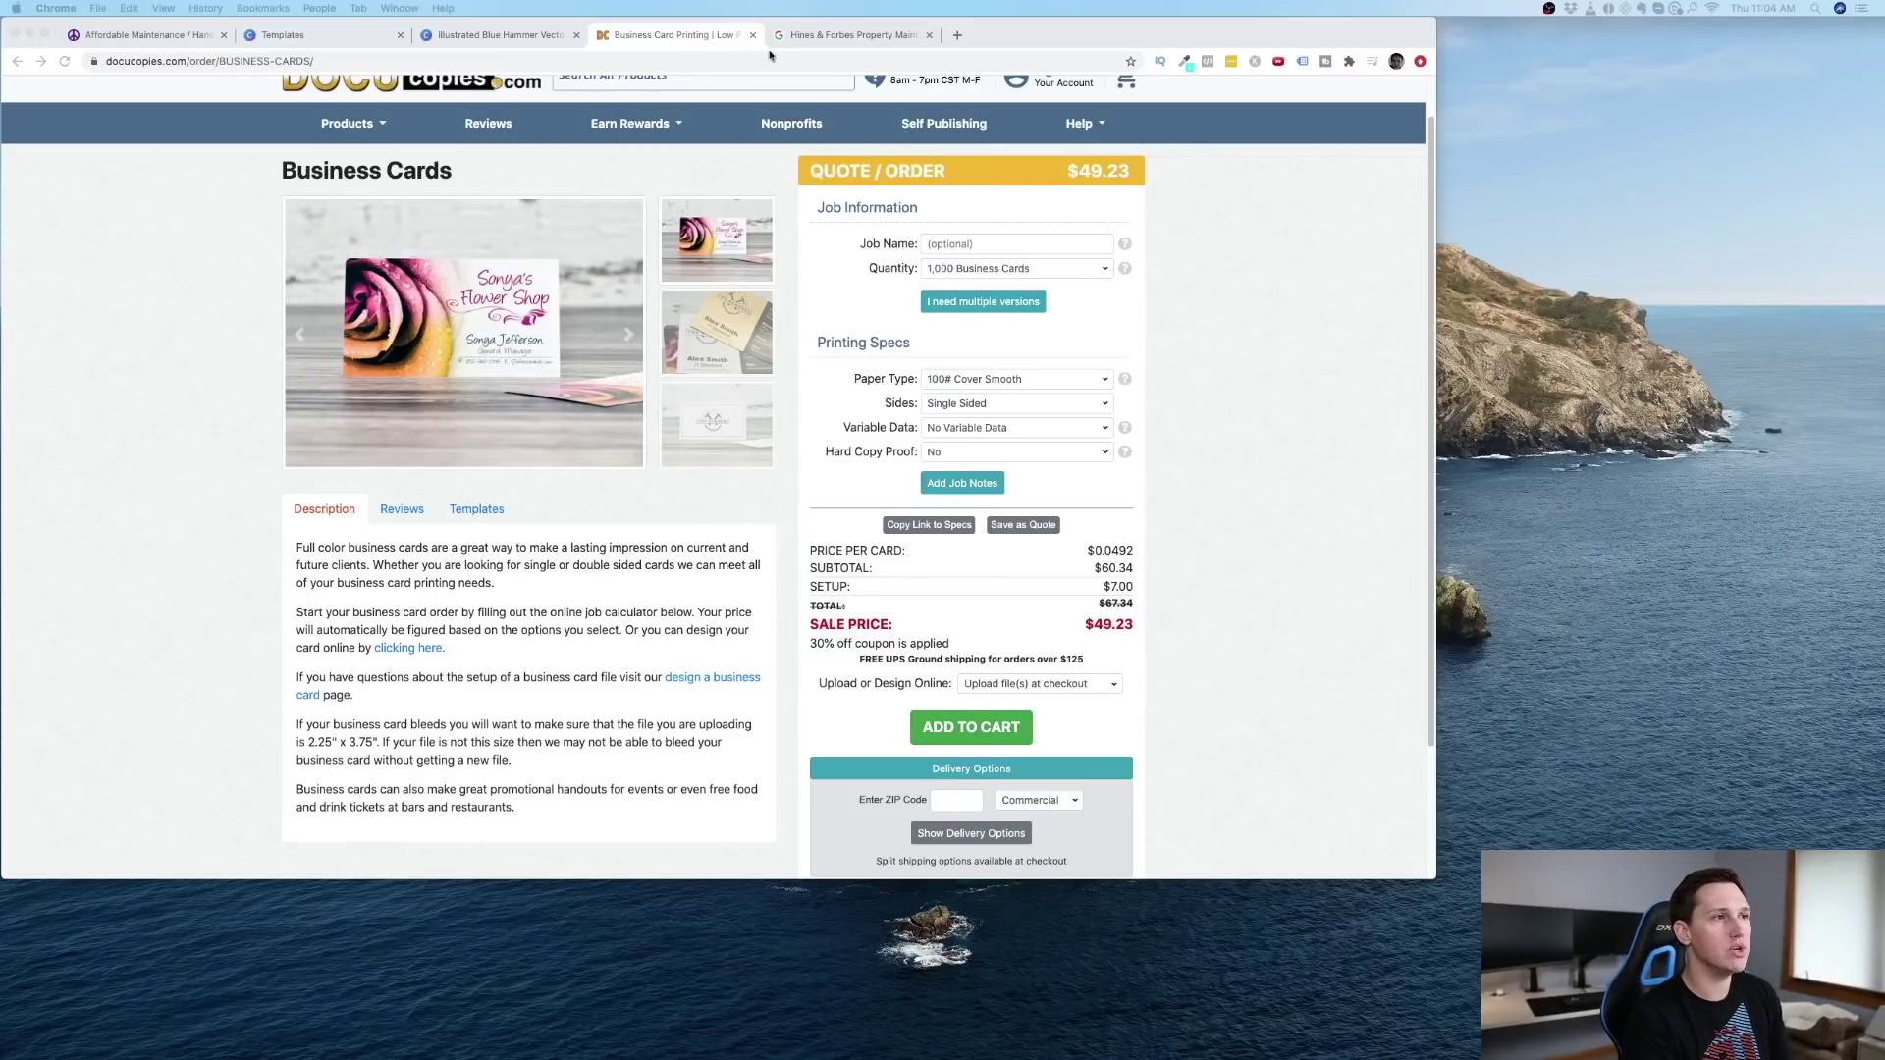
Step: Look at the hammer template and card editor, then return to the $49.23 quote and leave the browser
click(365, 39)
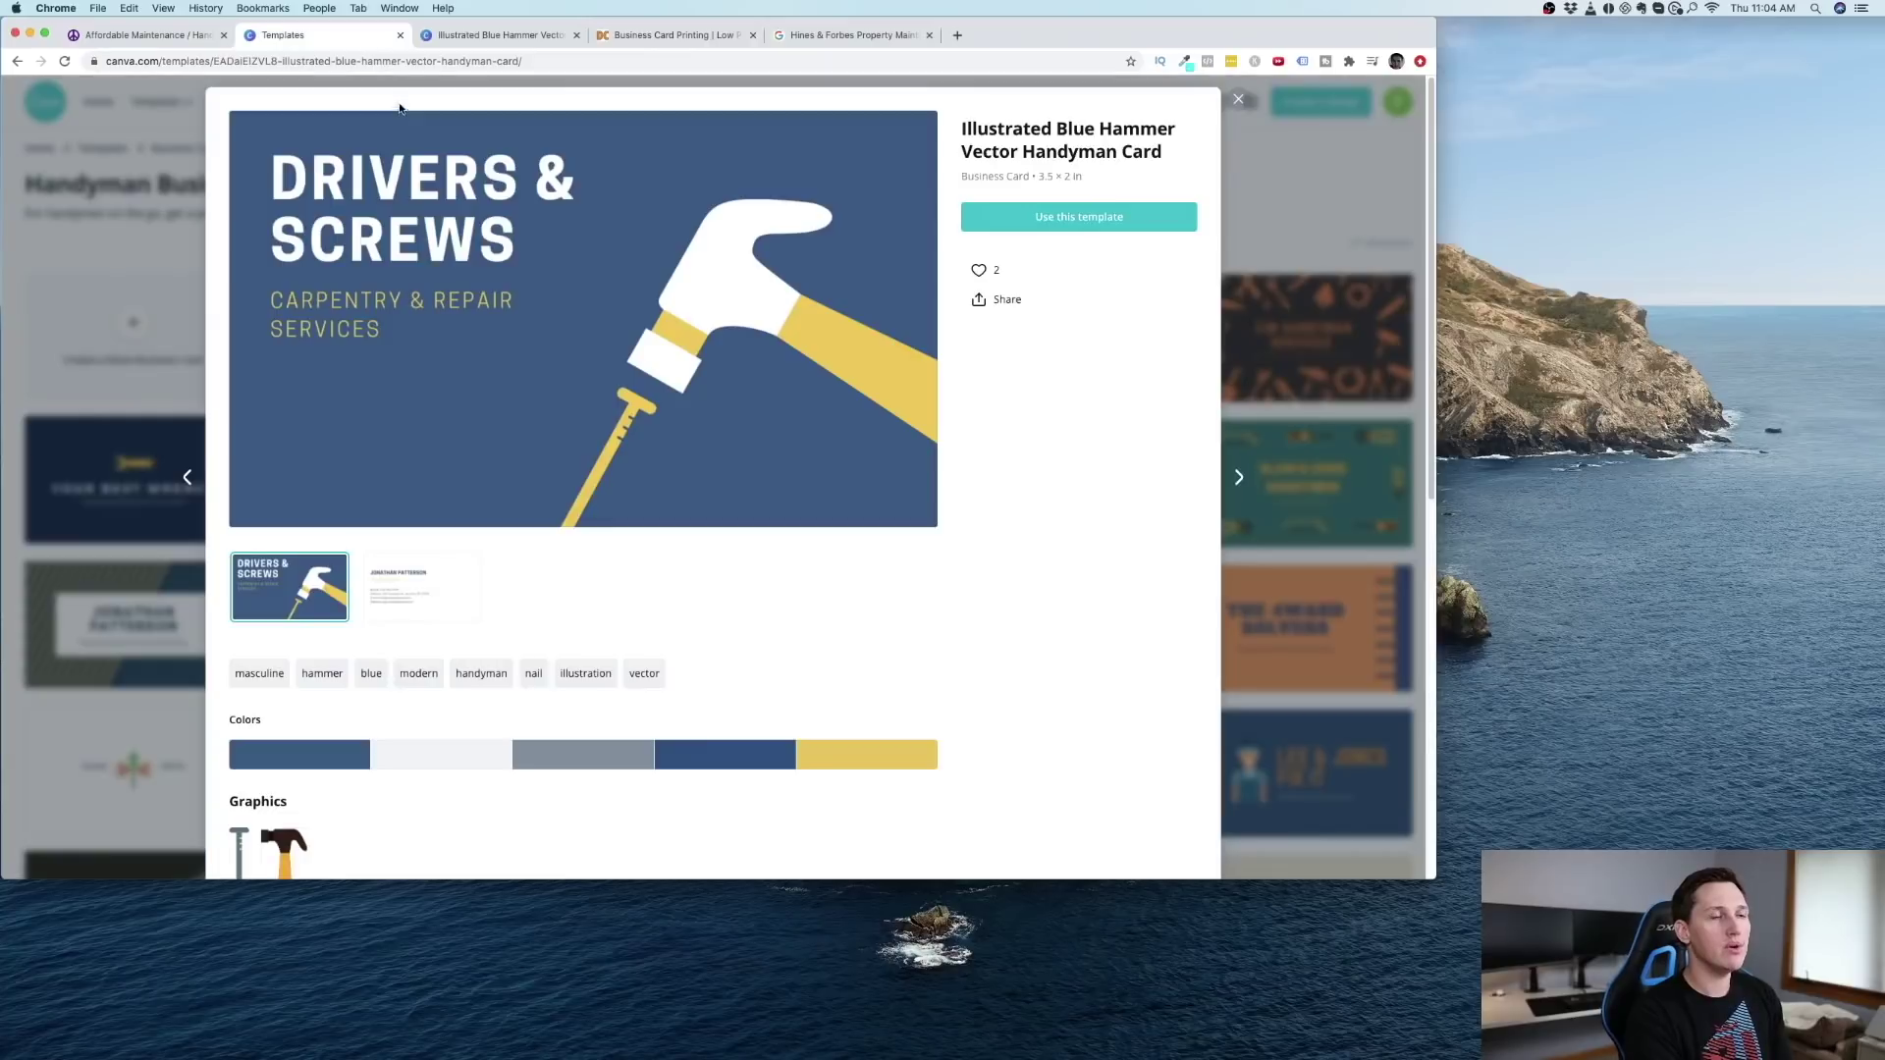
click(462, 40)
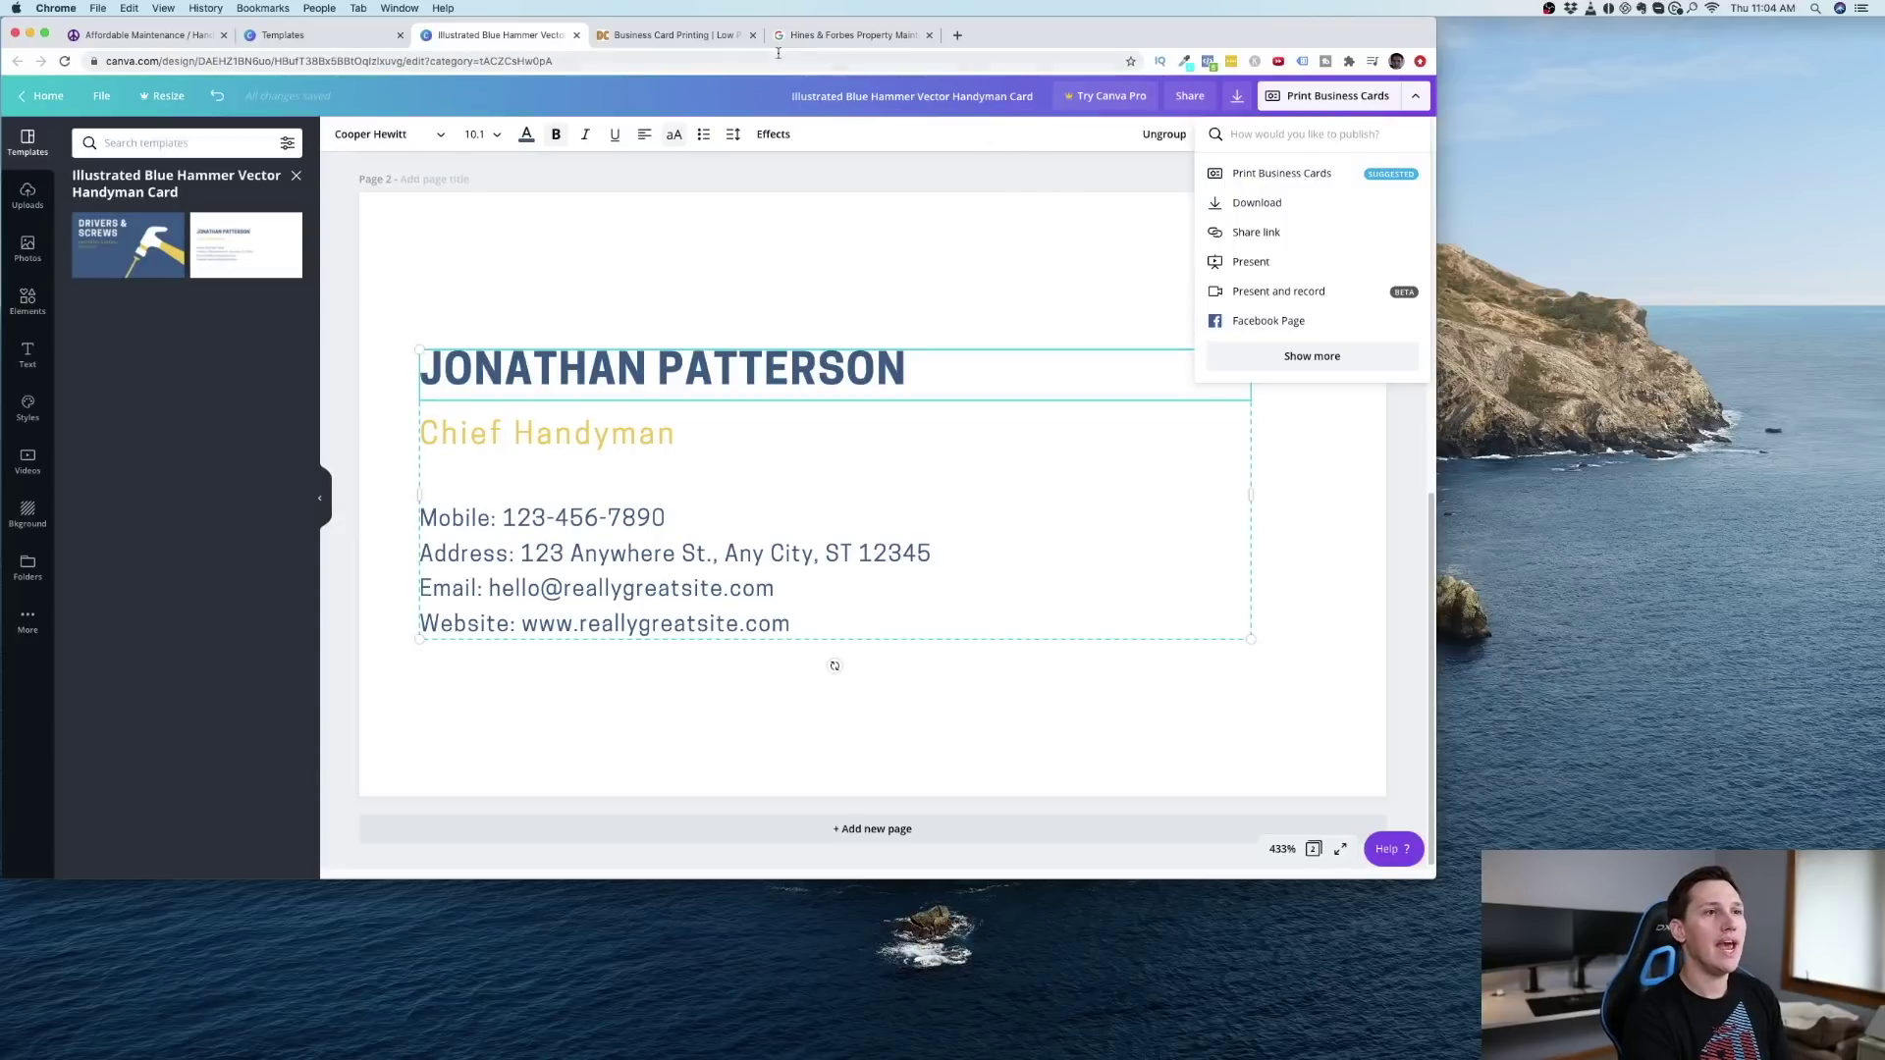
click(668, 35)
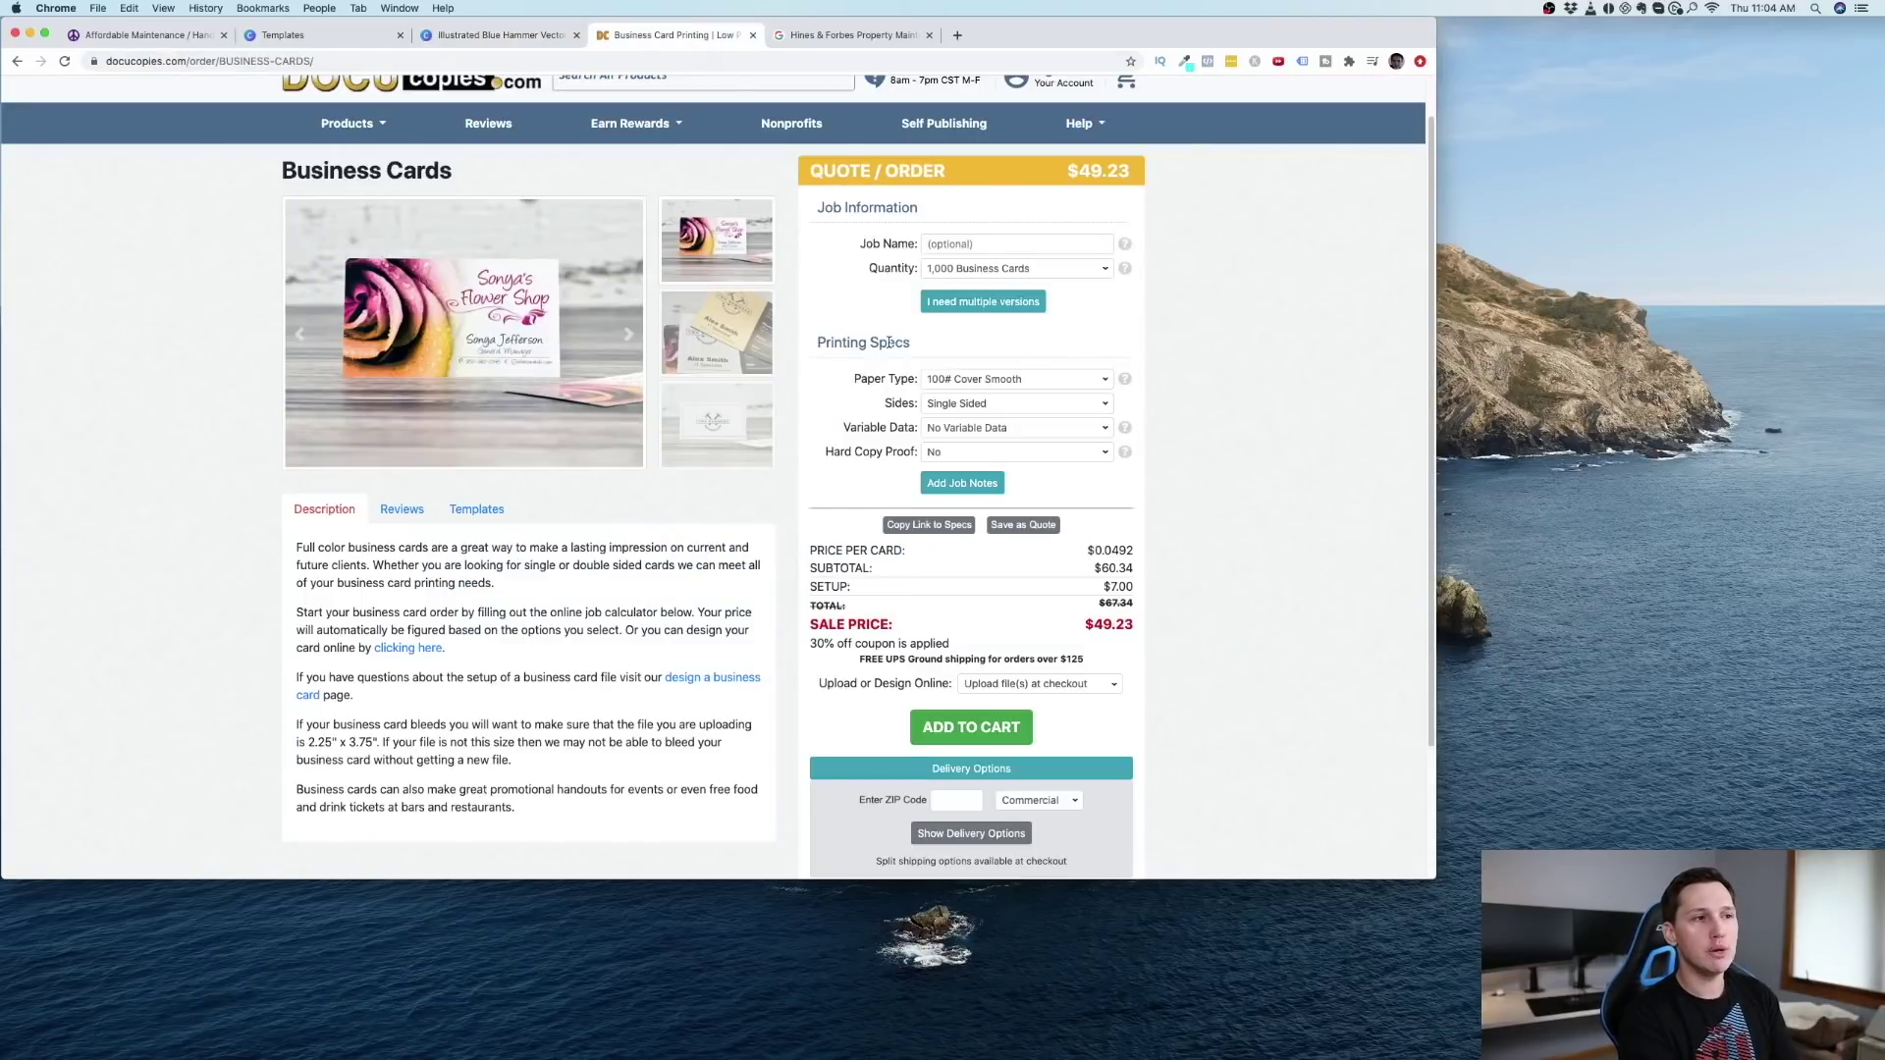
key(super+Tab)
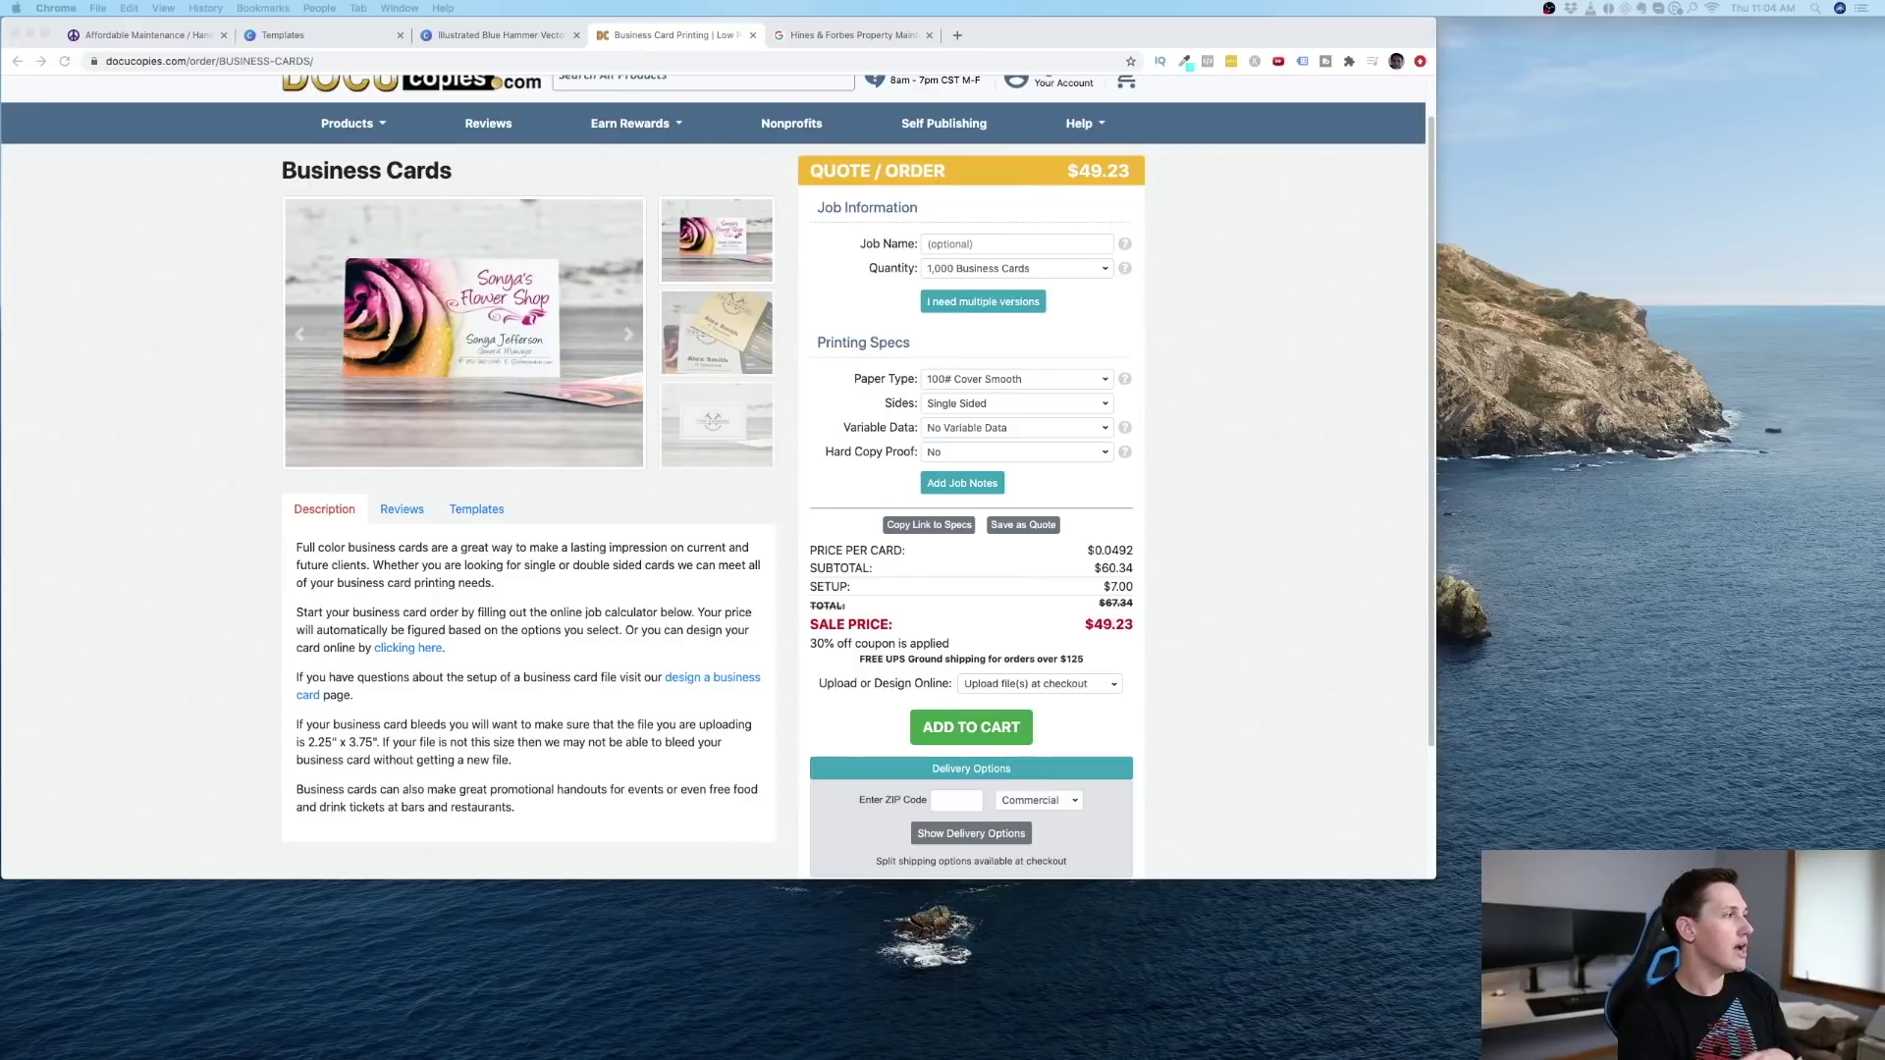